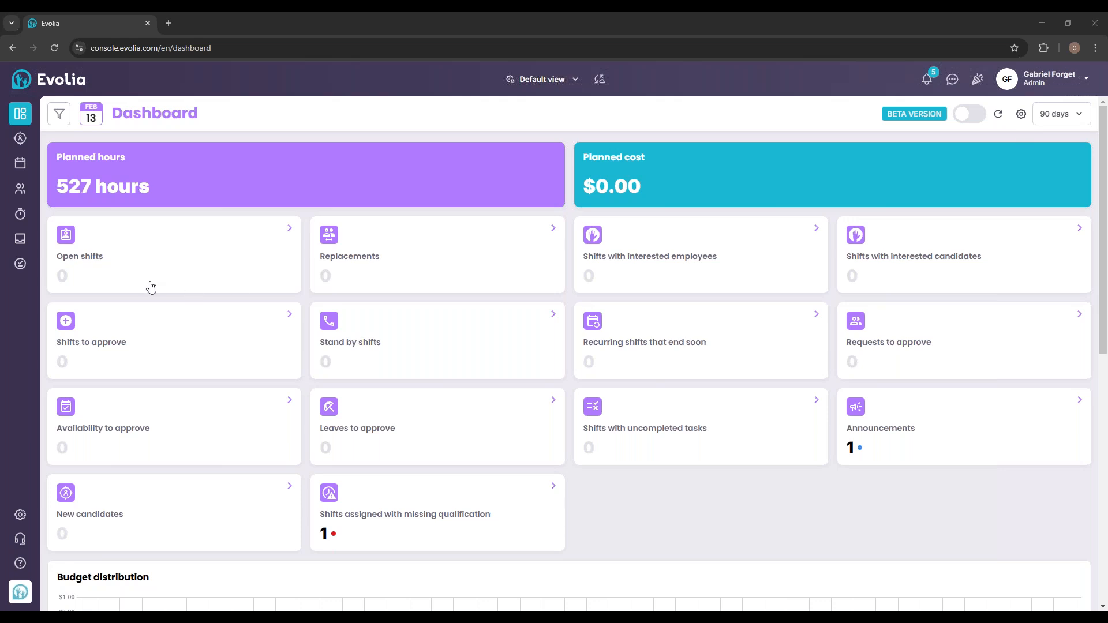
# Open the Invitation and Assignment Priority page in the company's invitation settings.
pyautogui.click(20, 519)
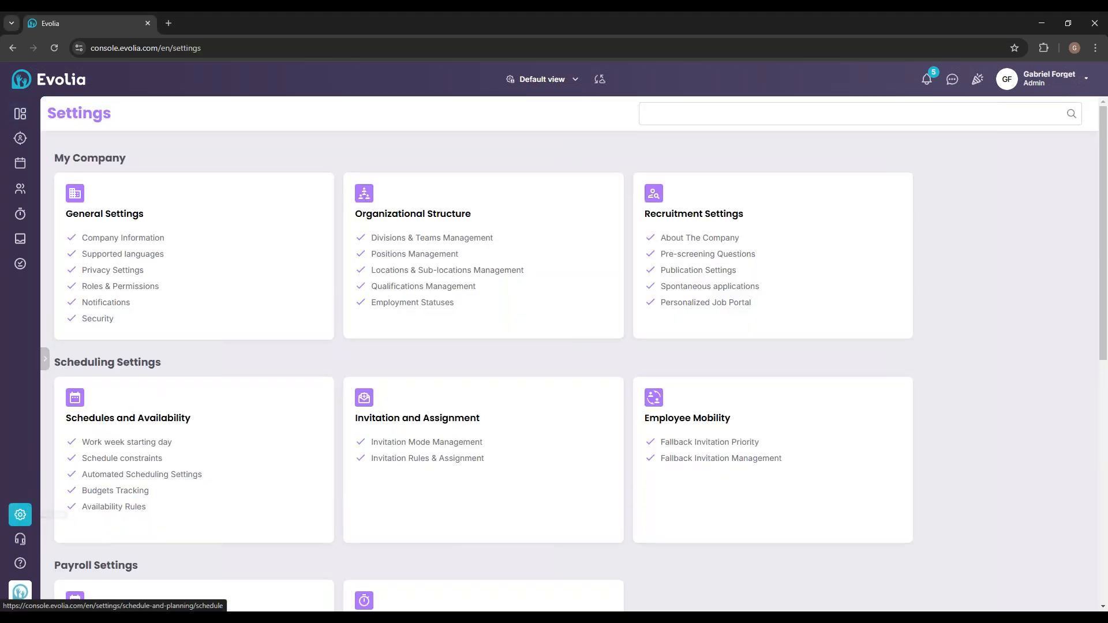
pyautogui.click(437, 441)
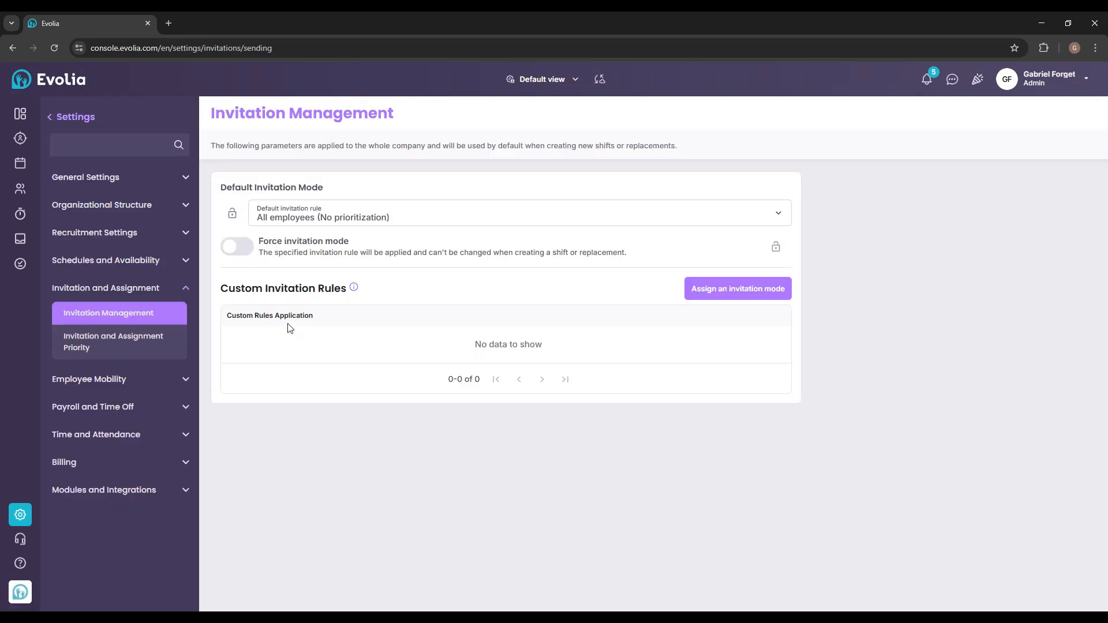
pyautogui.click(127, 348)
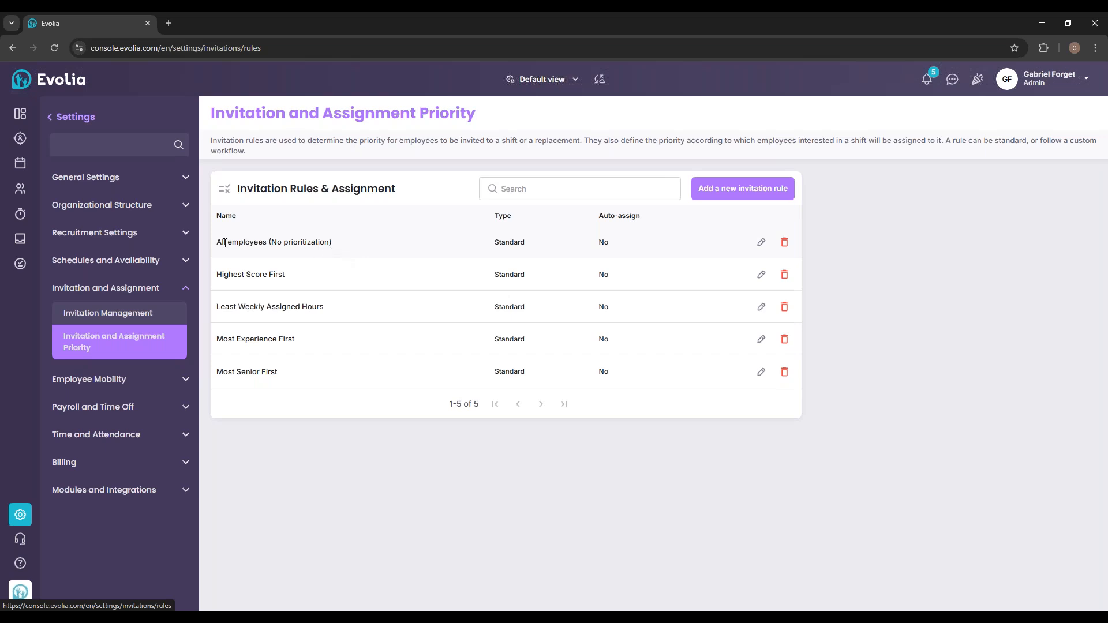
# Examine the existing invitation rules, from All employees (No prioritization) through Most Senior First.
pyautogui.moveTo(219, 243); pyautogui.dragTo(341, 245)
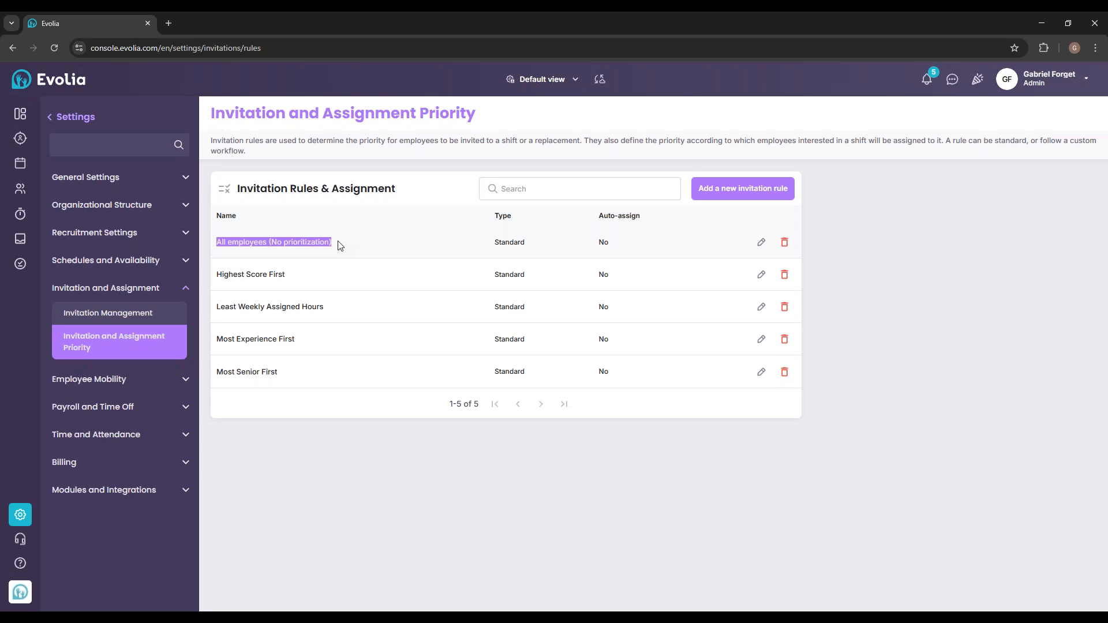
pyautogui.moveTo(218, 275); pyautogui.dragTo(294, 277)
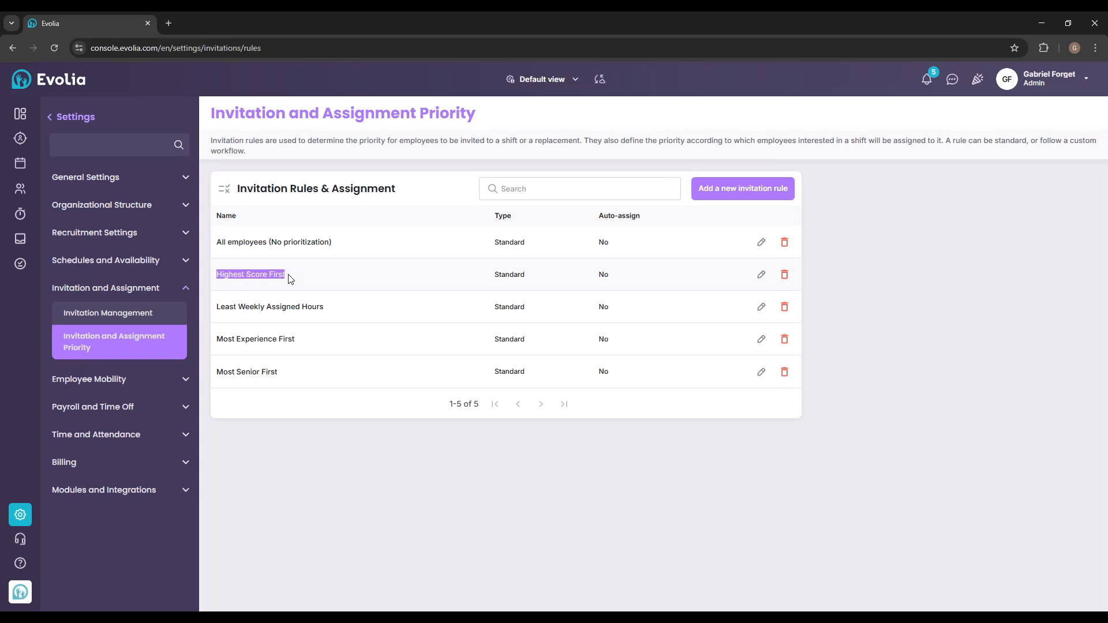
pyautogui.click(296, 281)
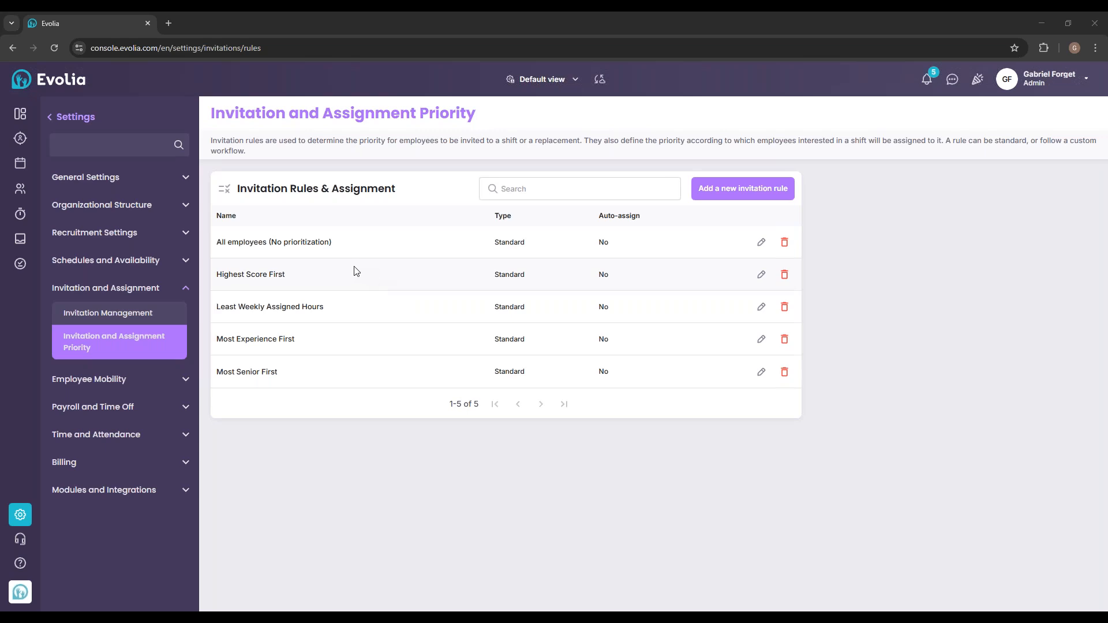
pyautogui.moveTo(219, 246); pyautogui.dragTo(339, 253)
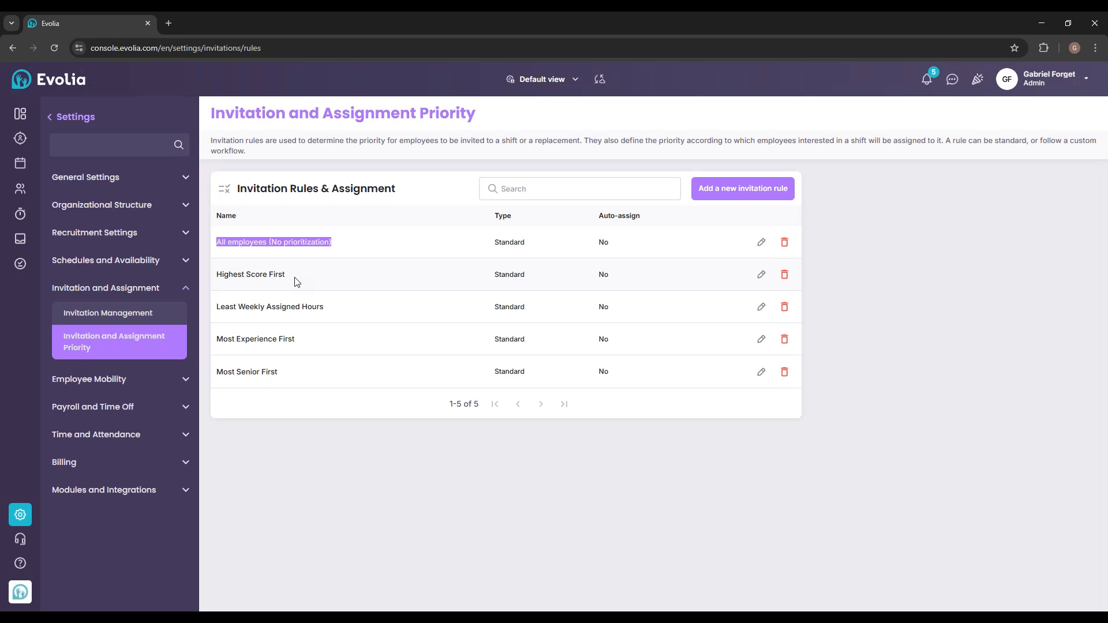
pyautogui.moveTo(289, 277); pyautogui.dragTo(216, 274)
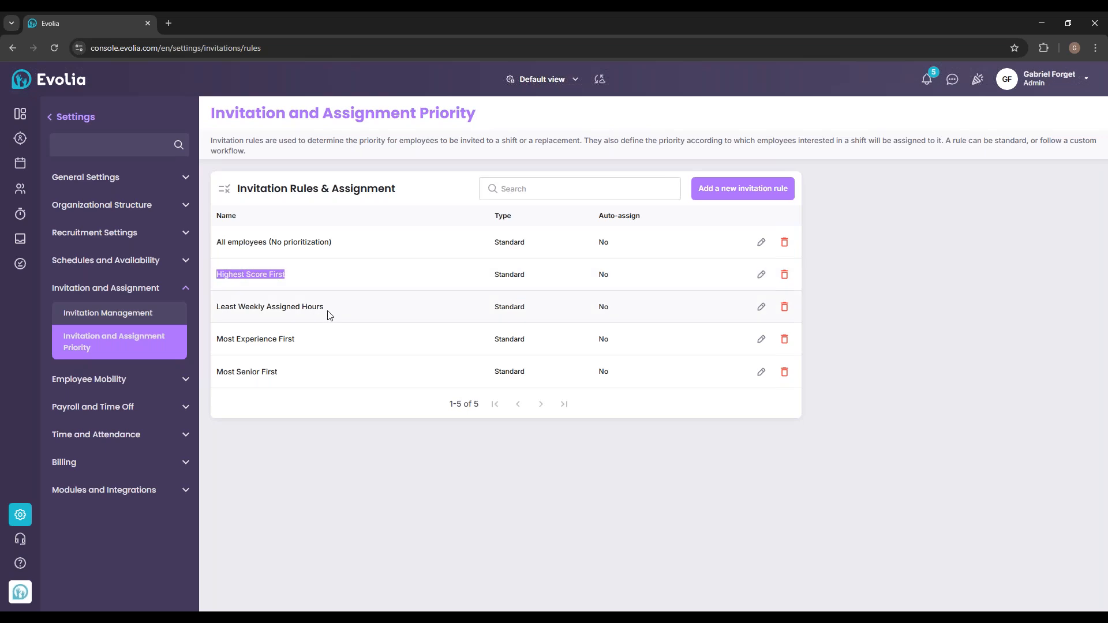
pyautogui.moveTo(324, 308); pyautogui.dragTo(219, 306)
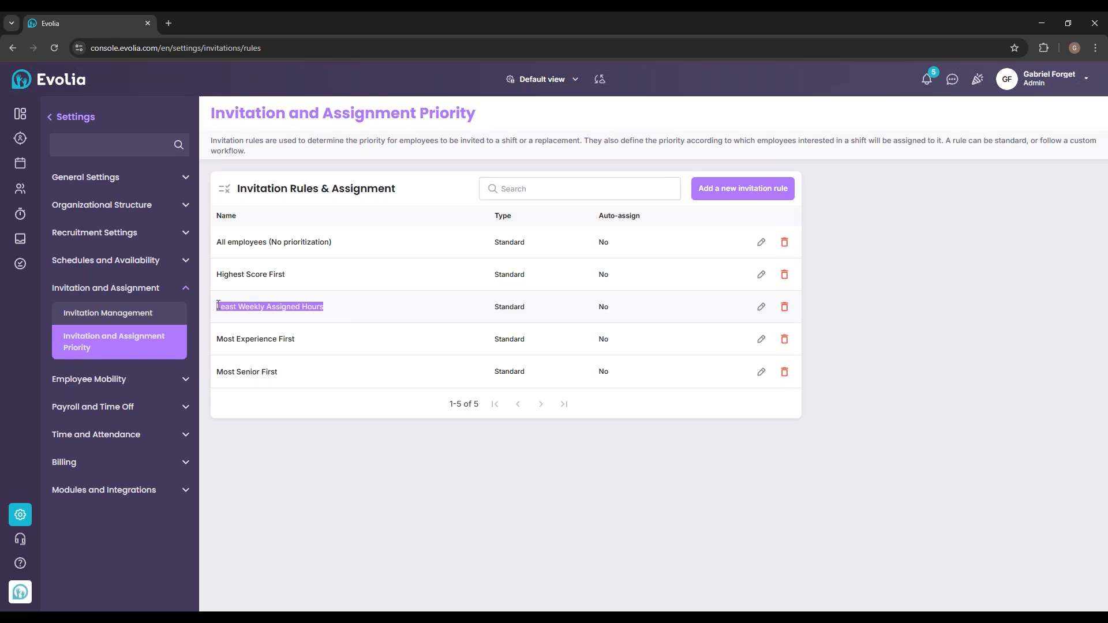
pyautogui.moveTo(317, 343); pyautogui.dragTo(219, 345)
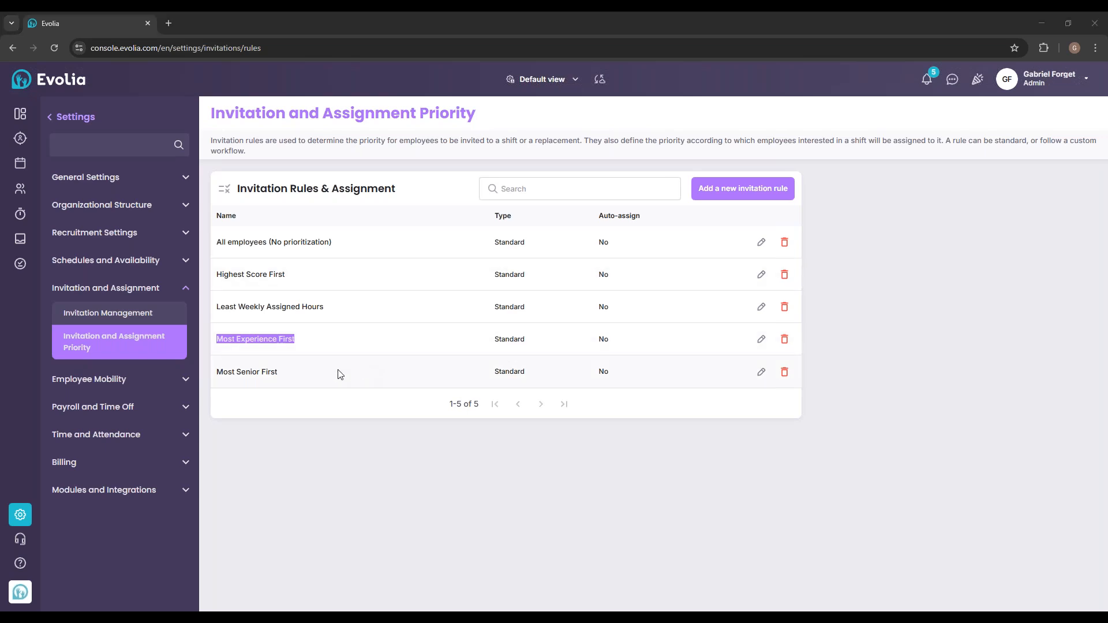
pyautogui.click(282, 379)
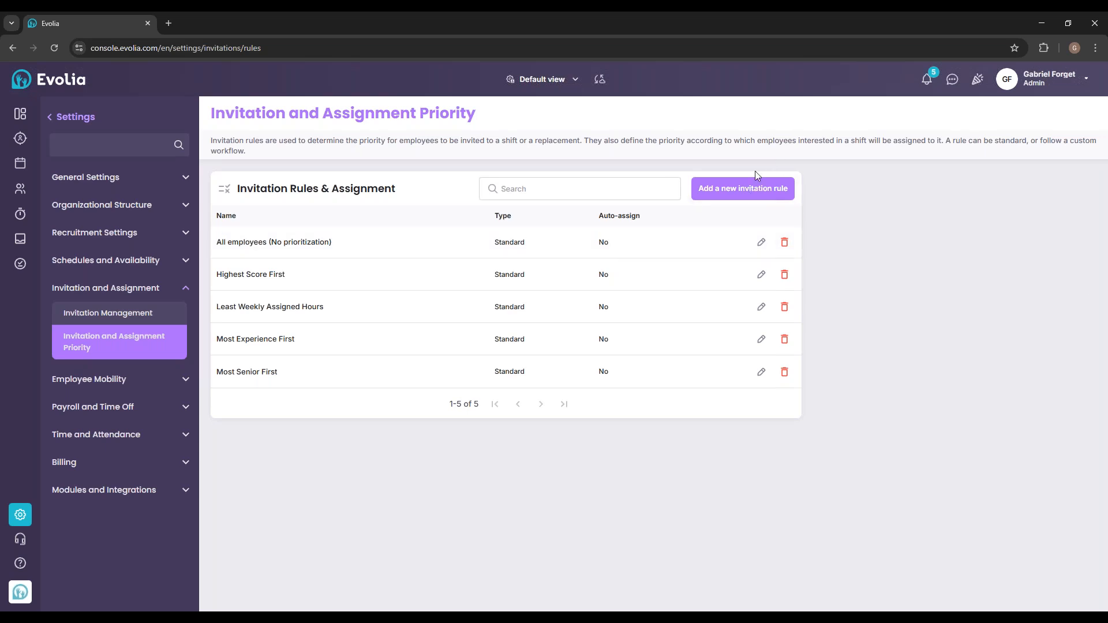
# Start a new invitation rule of the Standard type and proceed to its configuration.
pyautogui.click(744, 189)
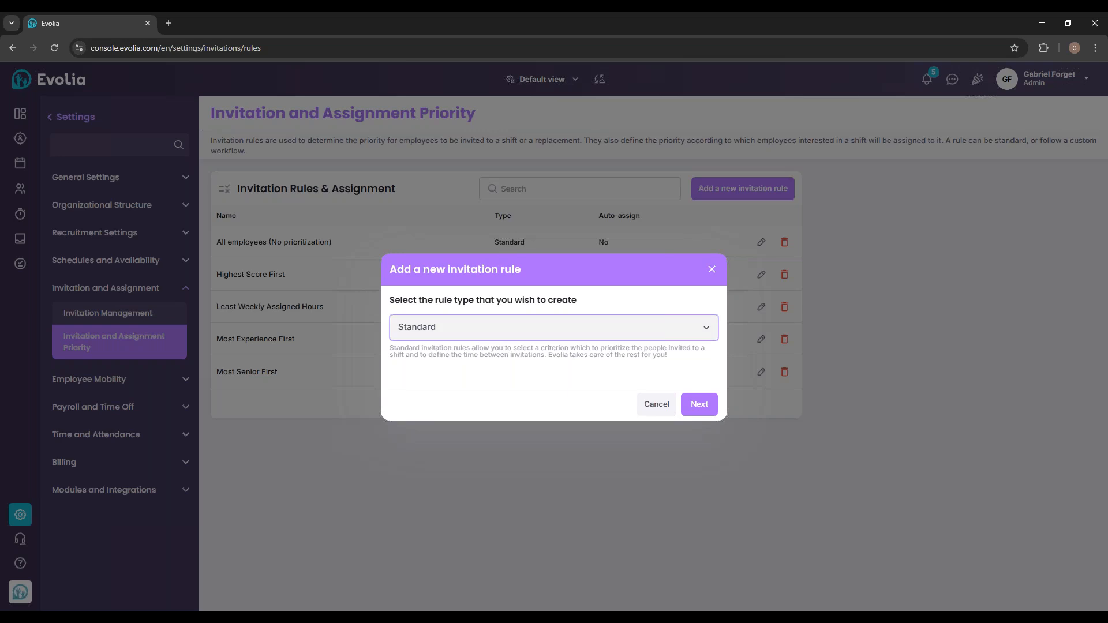
pyautogui.click(474, 330)
pyautogui.click(522, 401)
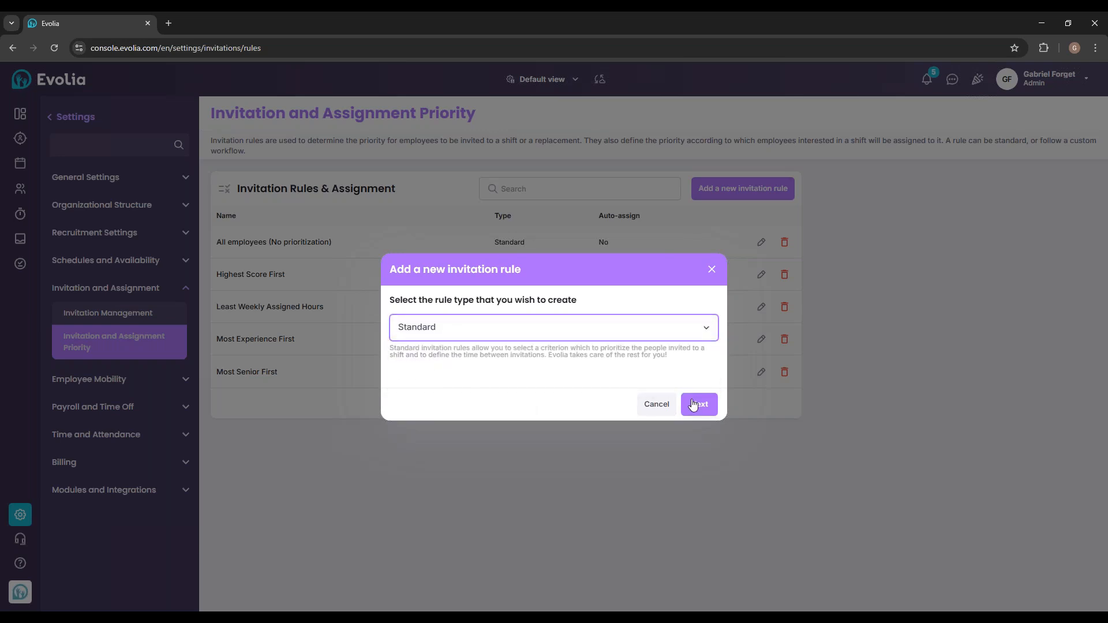
pyautogui.click(693, 404)
# Name the standard rule "Test" in English and "test" in French.
pyautogui.click(526, 228)
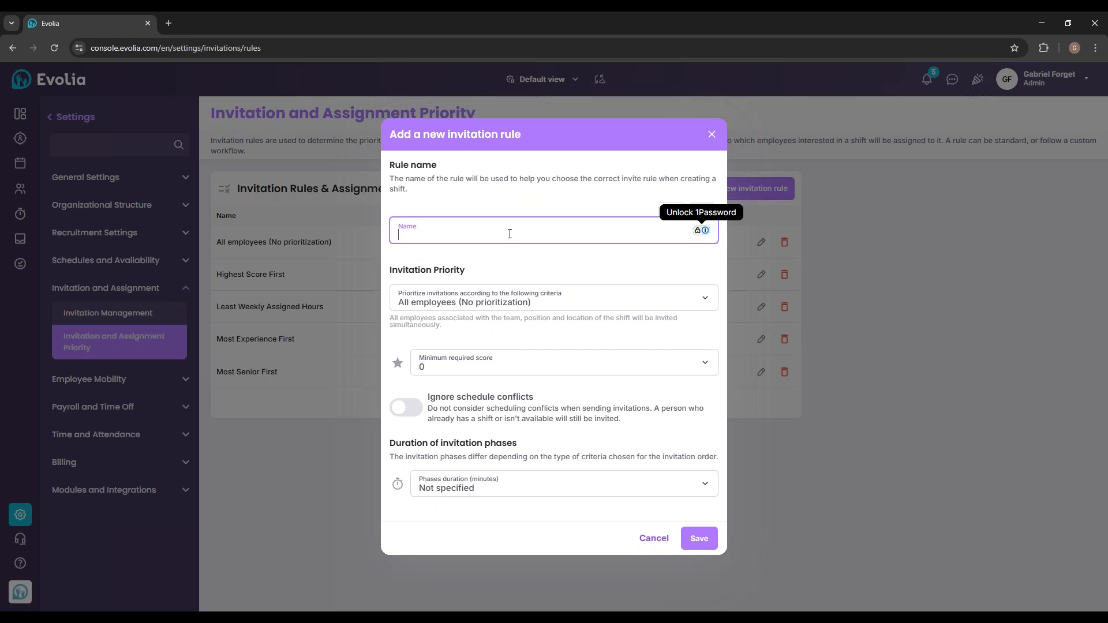
pyautogui.click(603, 264)
pyautogui.click(539, 227)
pyautogui.write('Test')
pyautogui.click(702, 212)
pyautogui.click(507, 229)
pyautogui.write('test')
# Set the rule's invitation priority to Least Senior Employee First, and toggle Ignore schedule conflicts on and back off.
pyautogui.click(545, 305)
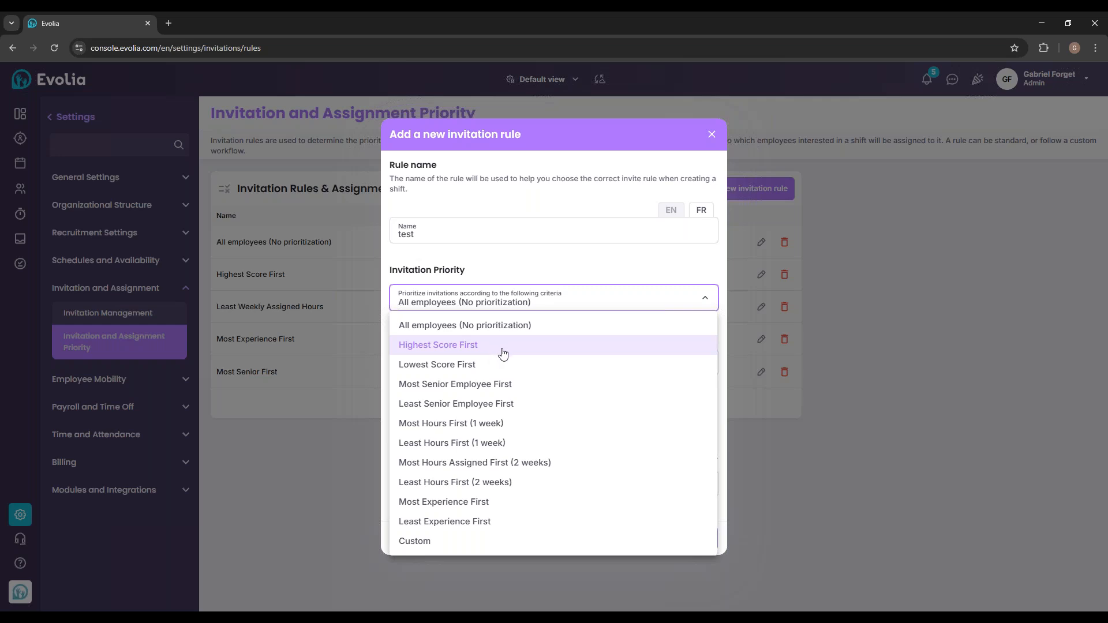
pyautogui.click(482, 404)
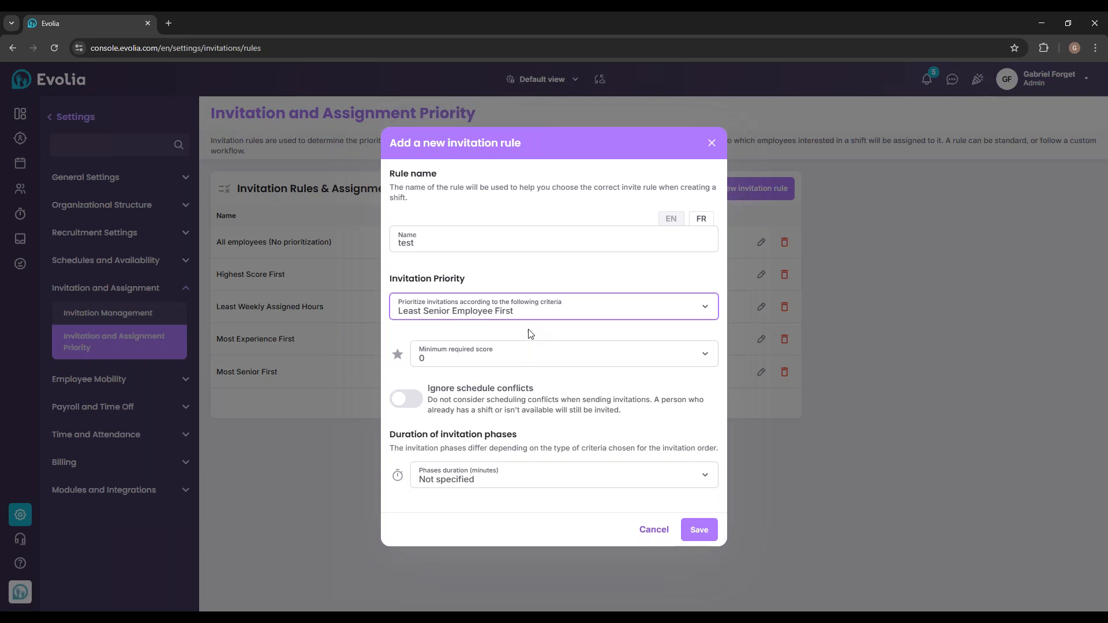
pyautogui.click(461, 367)
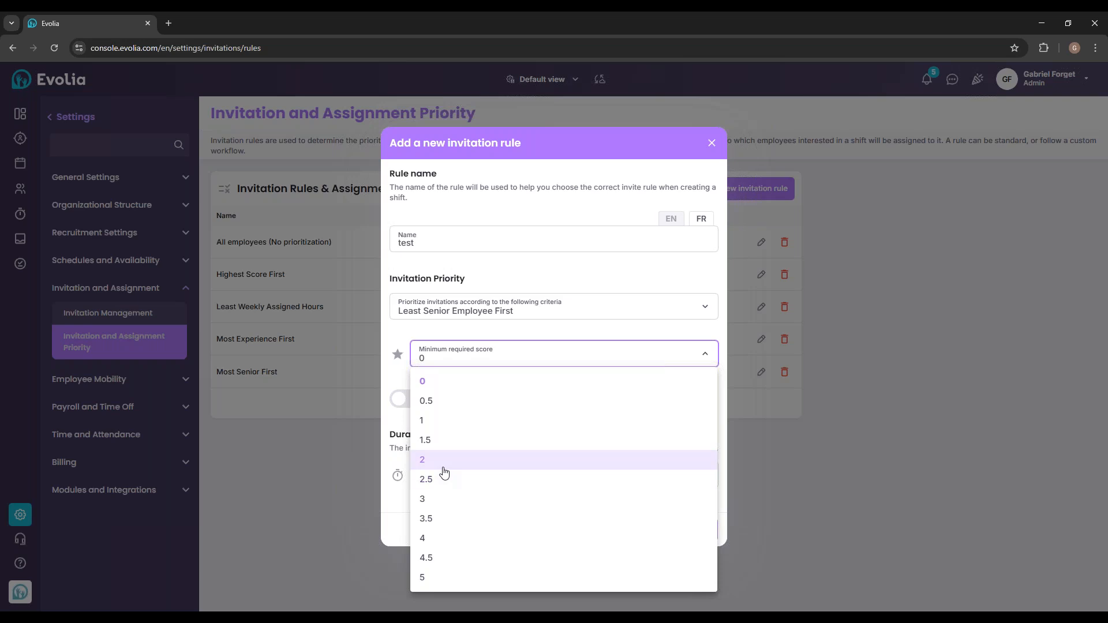
pyautogui.click(454, 333)
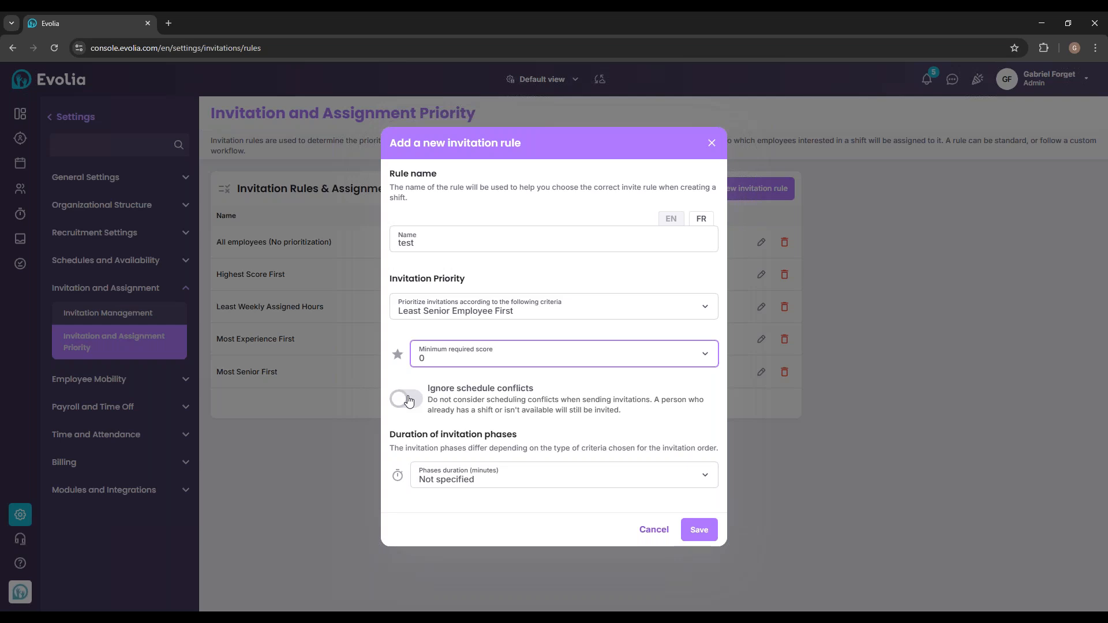
pyautogui.click(408, 399)
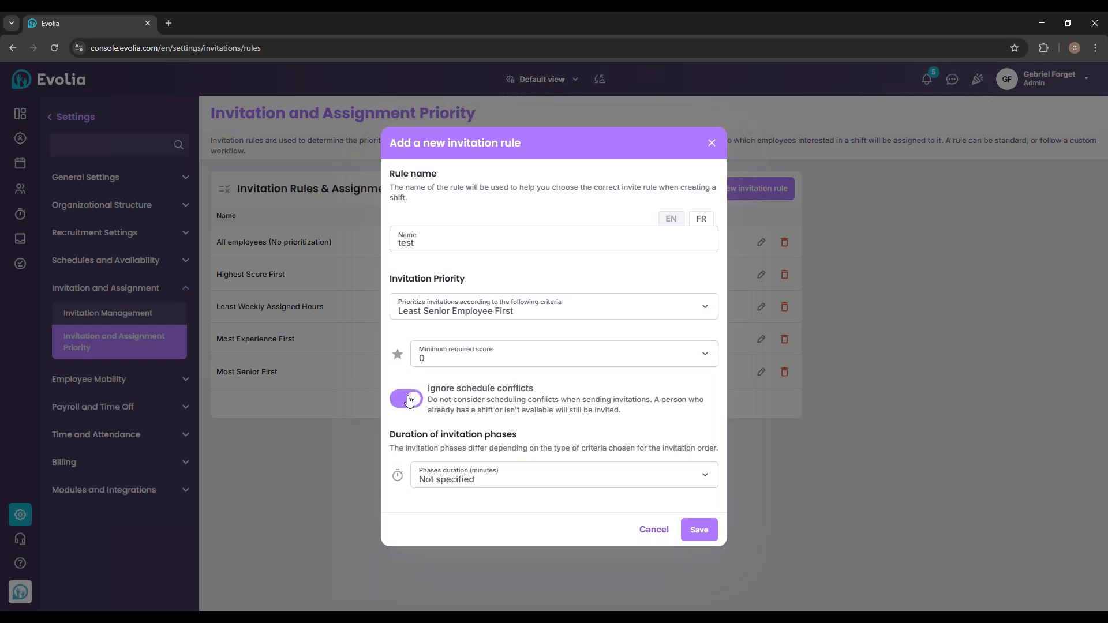
pyautogui.click(408, 400)
# Set the duration of the invitation phases to 5 minutes and save the standard rule.
pyautogui.click(561, 473)
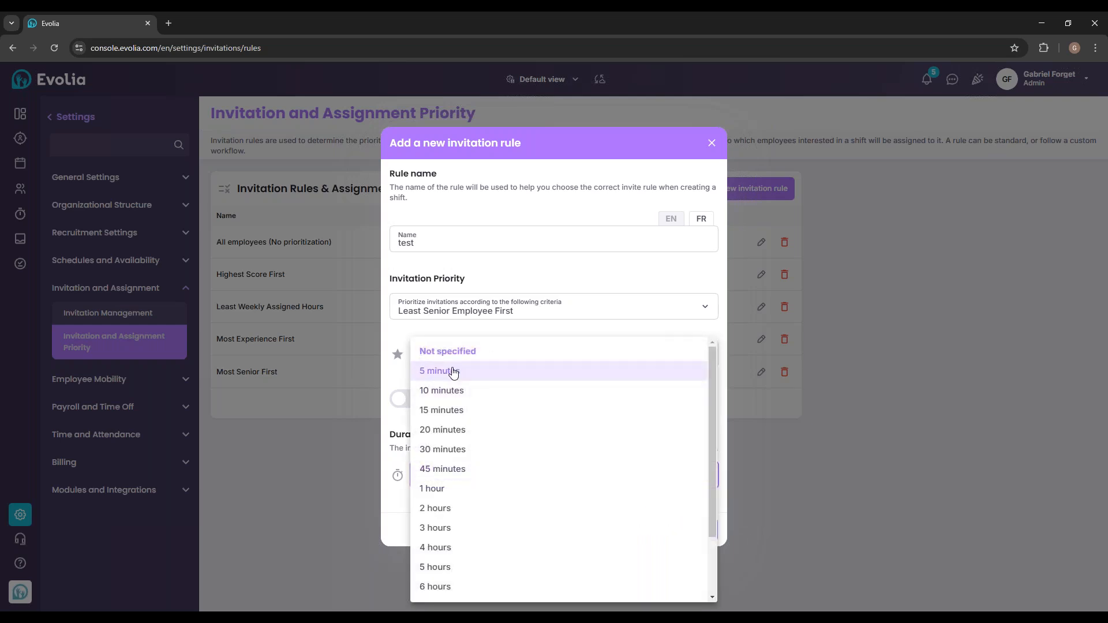
pyautogui.click(403, 434)
pyautogui.click(535, 482)
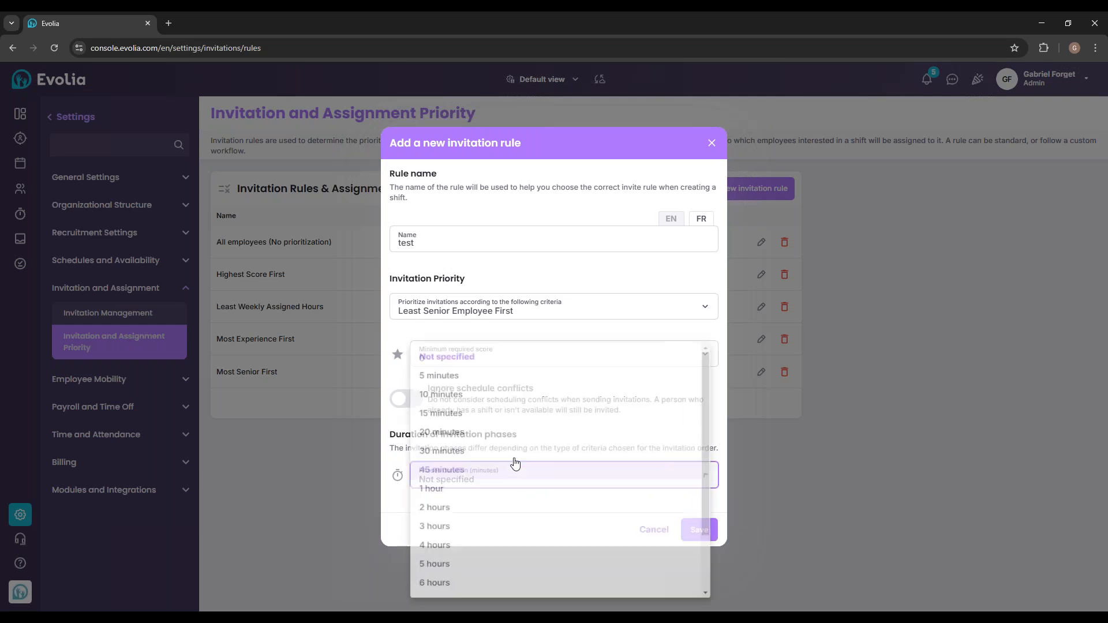
pyautogui.click(441, 374)
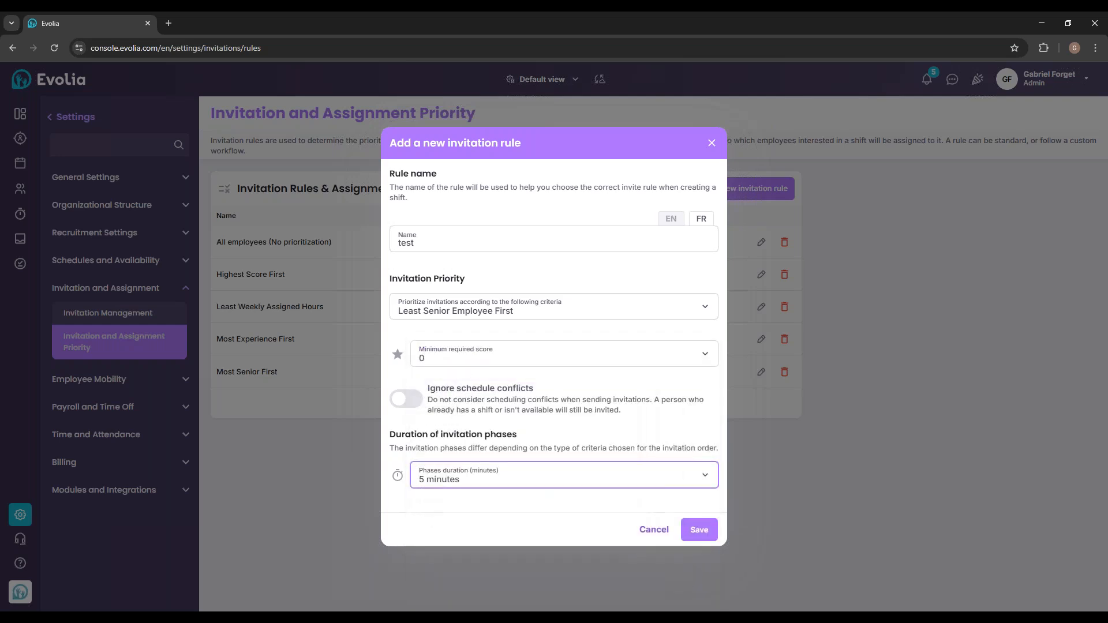
pyautogui.click(482, 476)
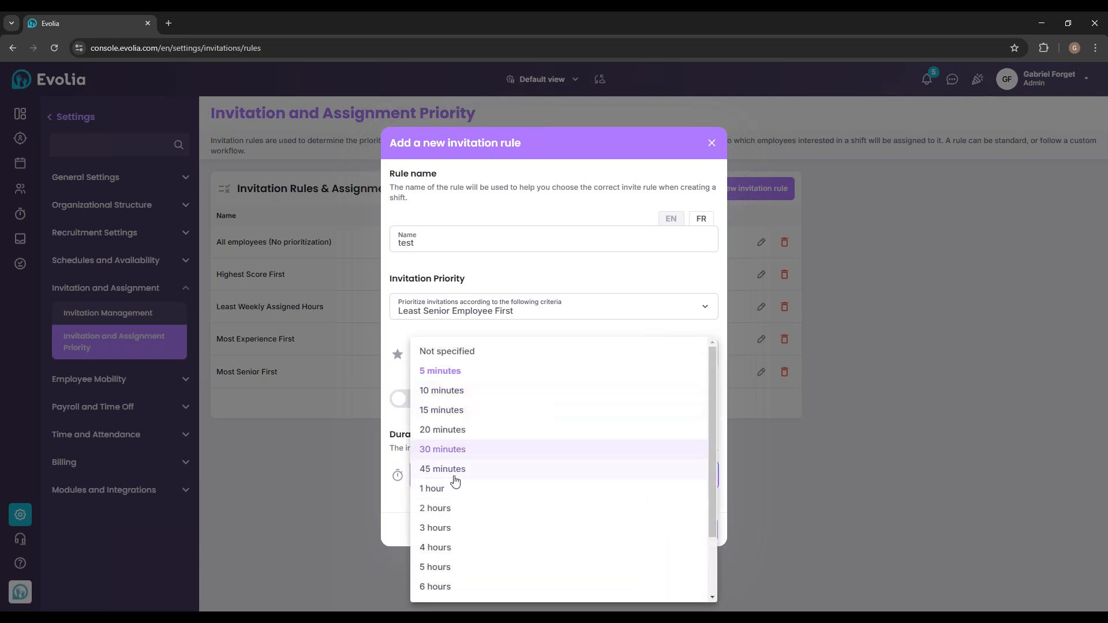
pyautogui.click(394, 506)
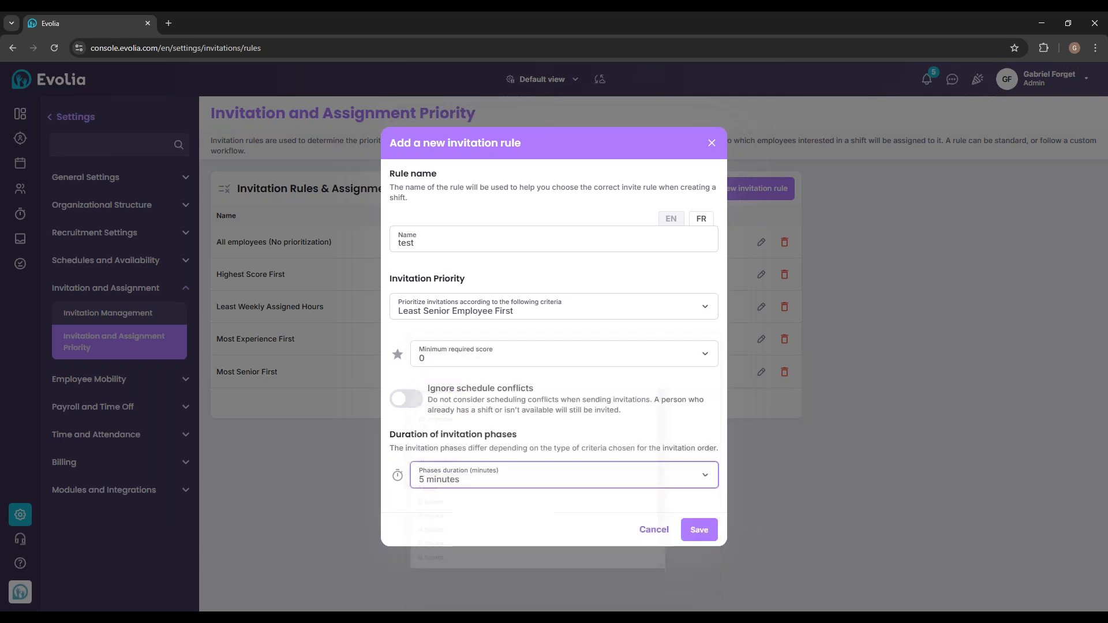
pyautogui.click(707, 540)
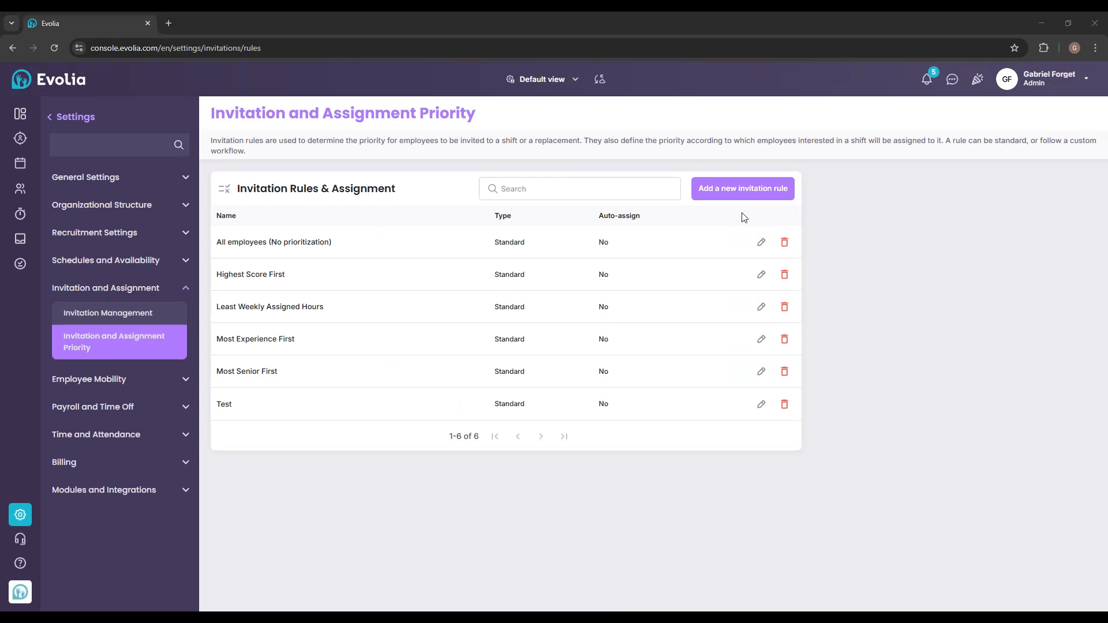
# Start another invitation rule, choosing the Advanced type, and proceed to its configuration.
pyautogui.click(724, 186)
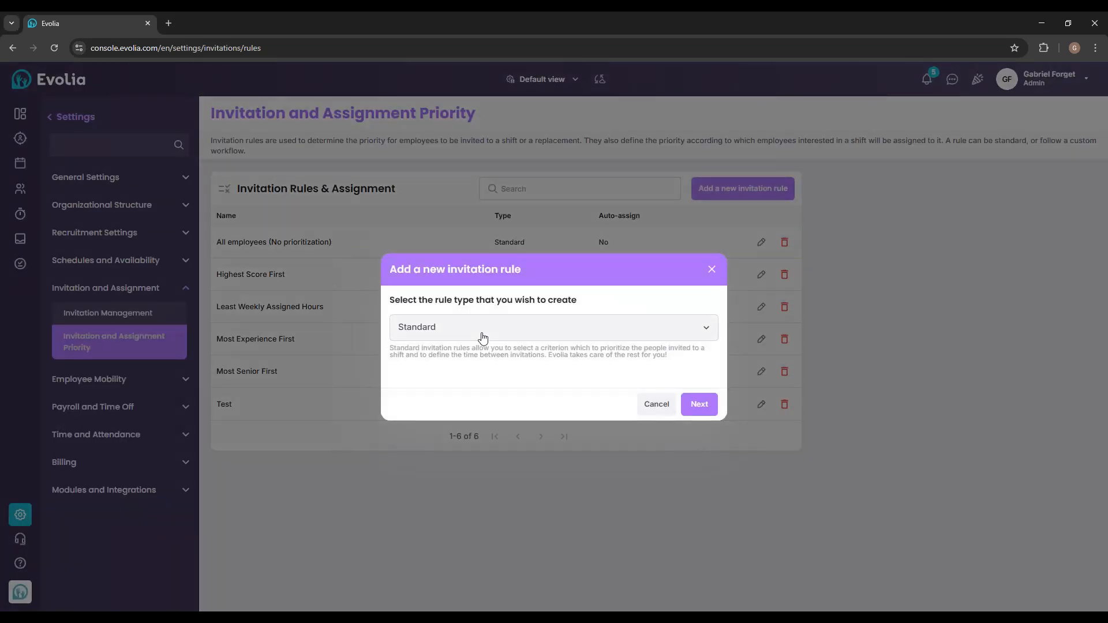
pyautogui.click(483, 332)
pyautogui.click(451, 376)
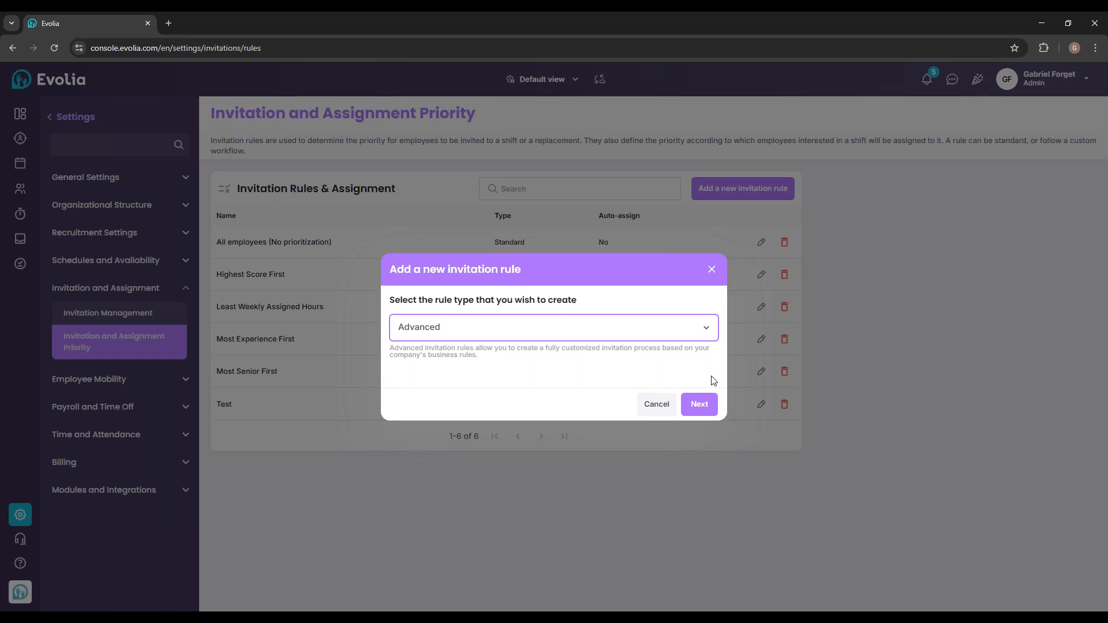
pyautogui.click(701, 405)
# Name the advanced rule "Test 1" in both English and French, and continue to the invitation phases.
pyautogui.click(472, 390)
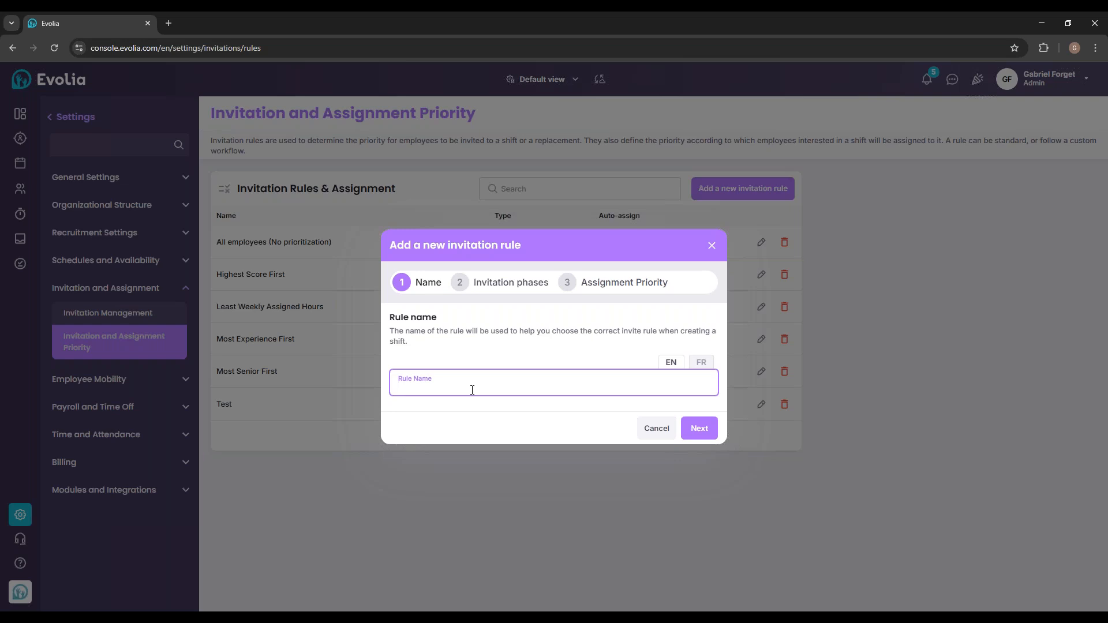
pyautogui.write('Test 1')
pyautogui.click(701, 362)
pyautogui.click(492, 382)
pyautogui.write('T')
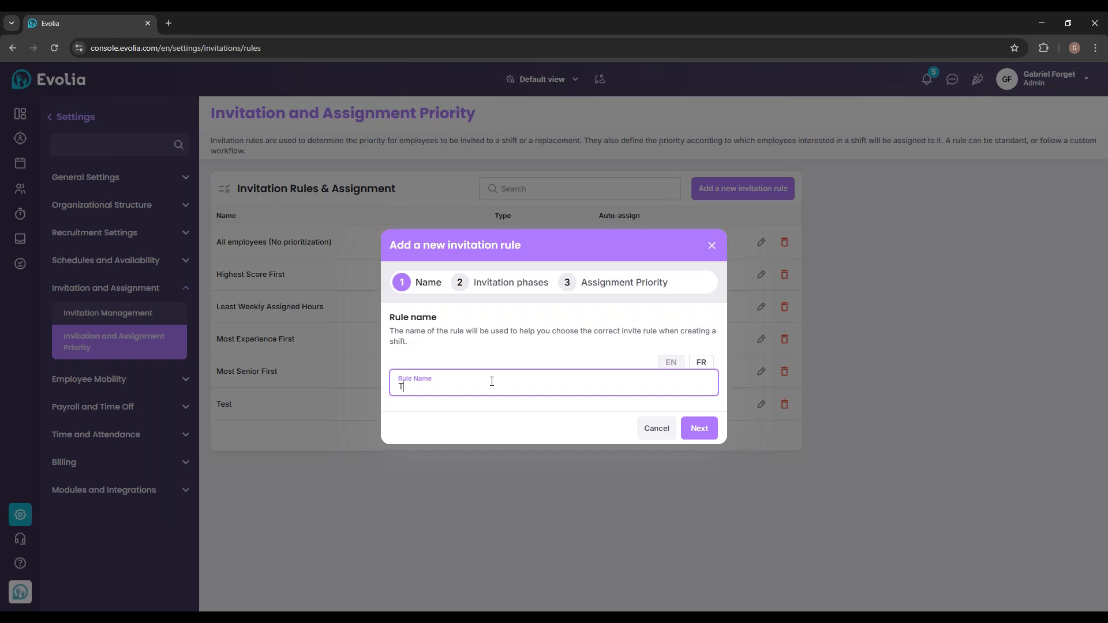
pyautogui.write('est 1')
pyautogui.click(699, 428)
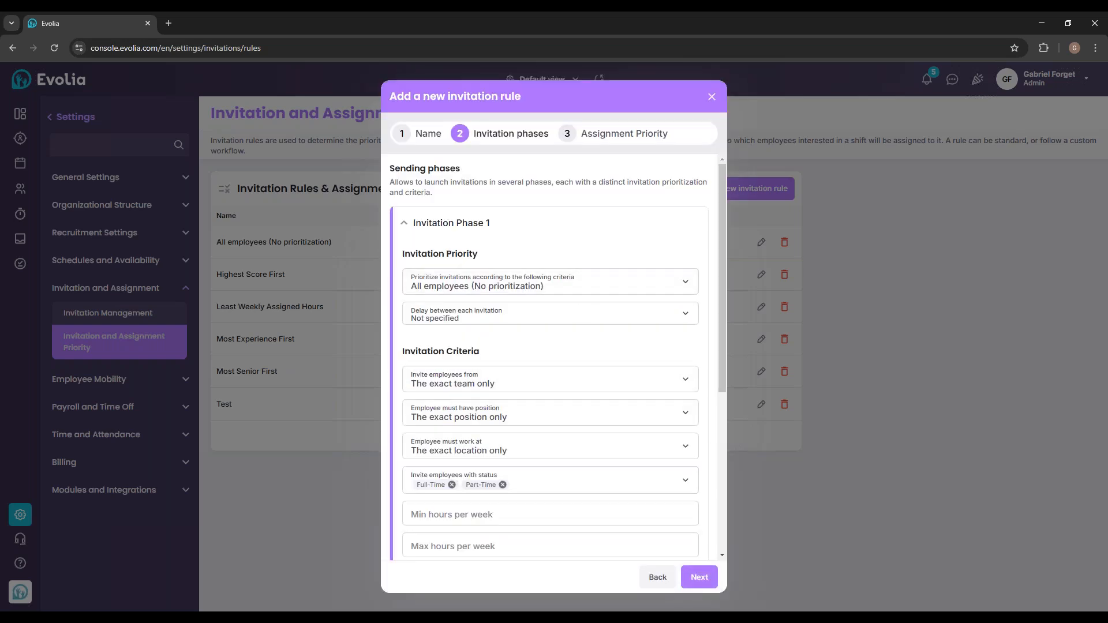
# Set the invitation priority of Invitation Phase 1 to Most Senior Employee First.
pyautogui.click(471, 226)
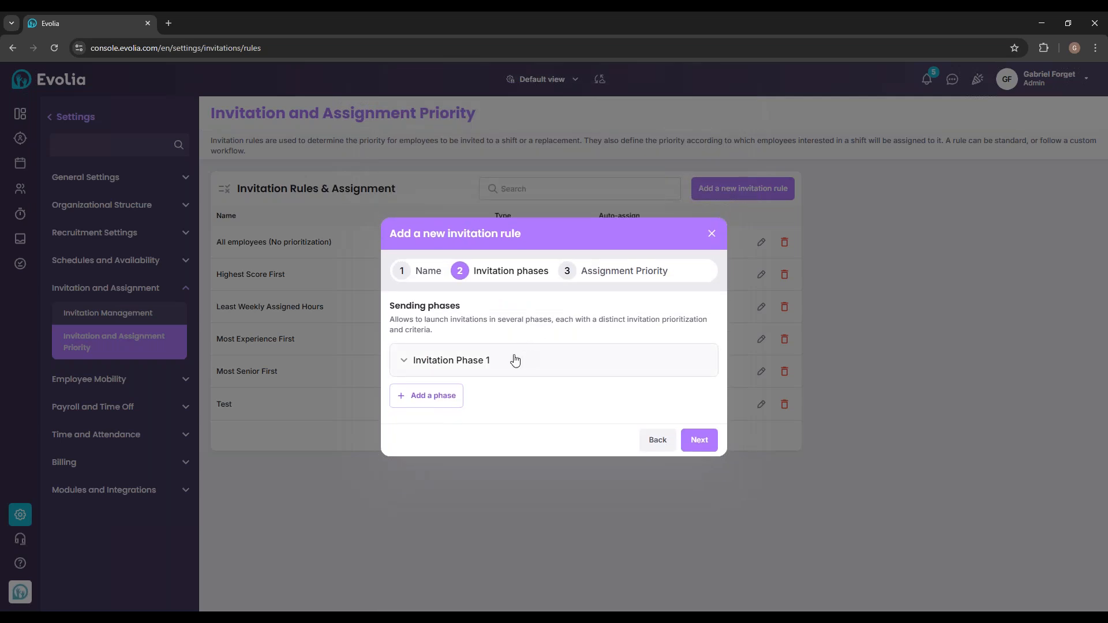
pyautogui.click(519, 360)
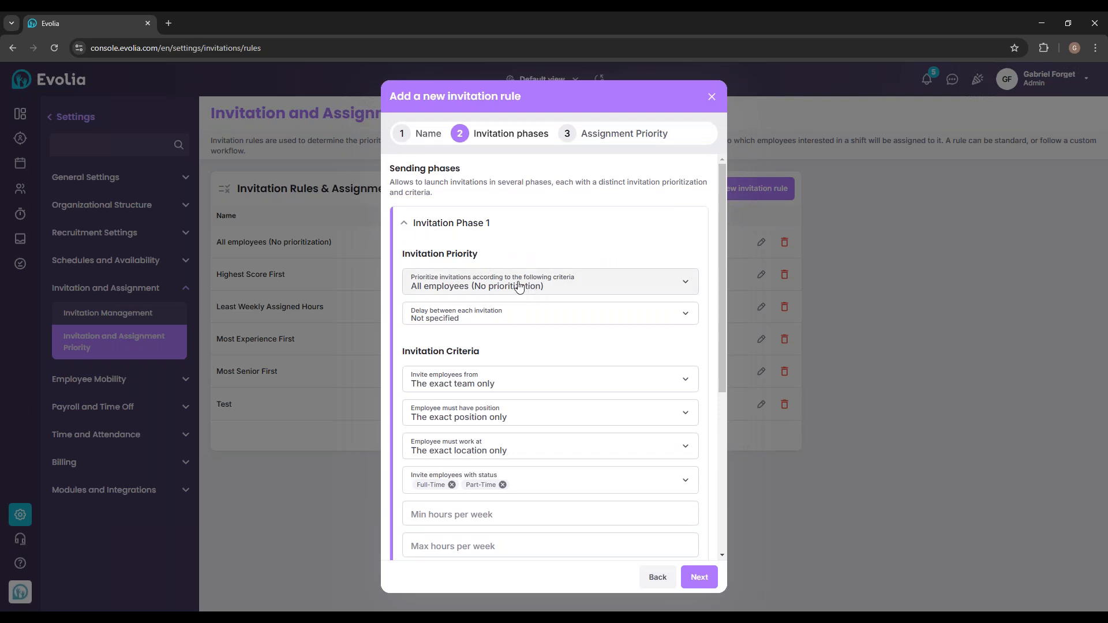
pyautogui.click(519, 286)
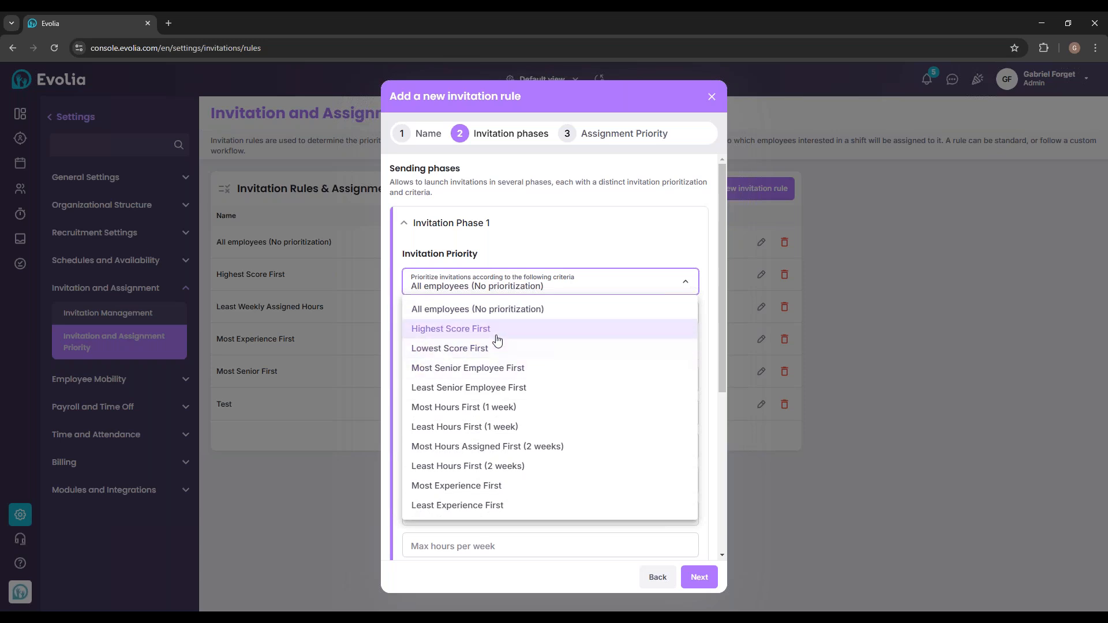
pyautogui.click(497, 369)
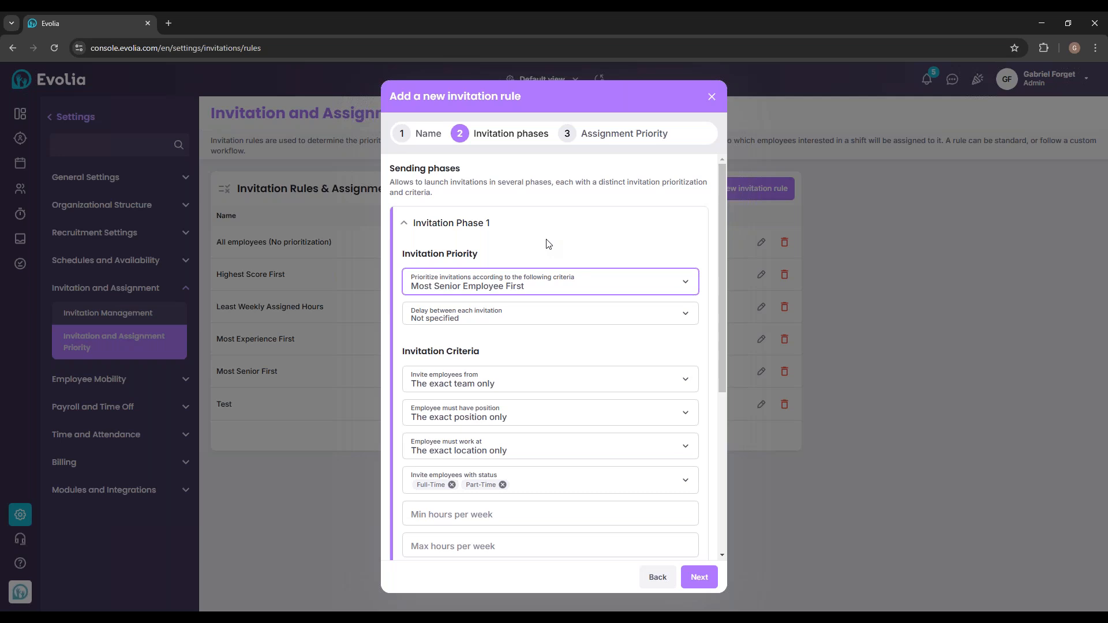
# Set Invitation Phase 1's delay between each invitation to 5 minutes and its team criterion to Include all teams.
pyautogui.click(508, 322)
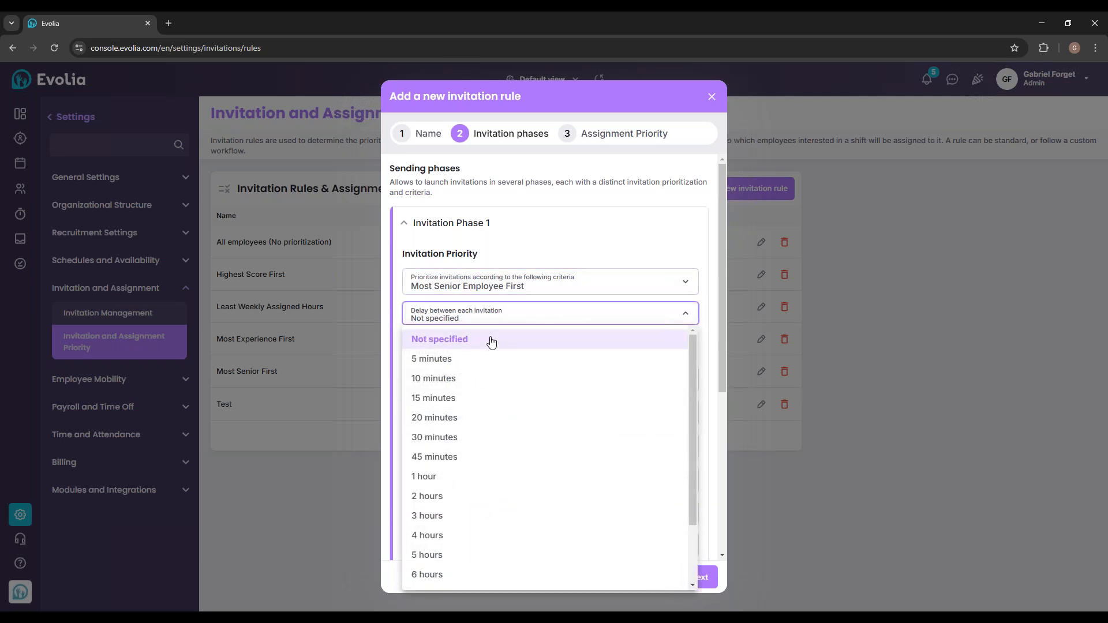
pyautogui.click(460, 366)
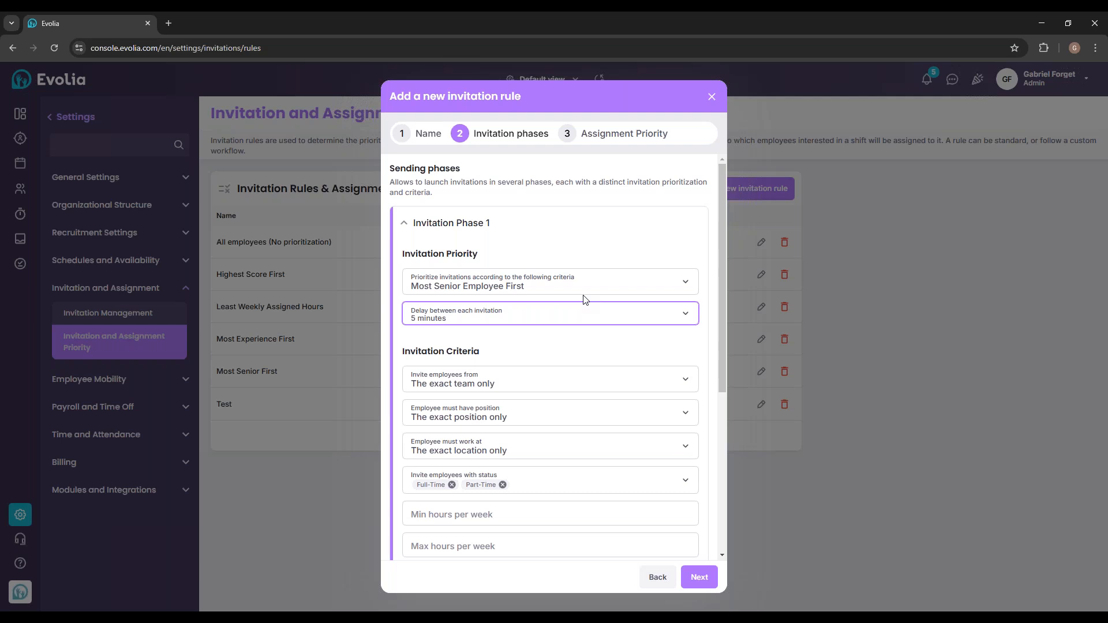
pyautogui.scroll(-1, 583, 303)
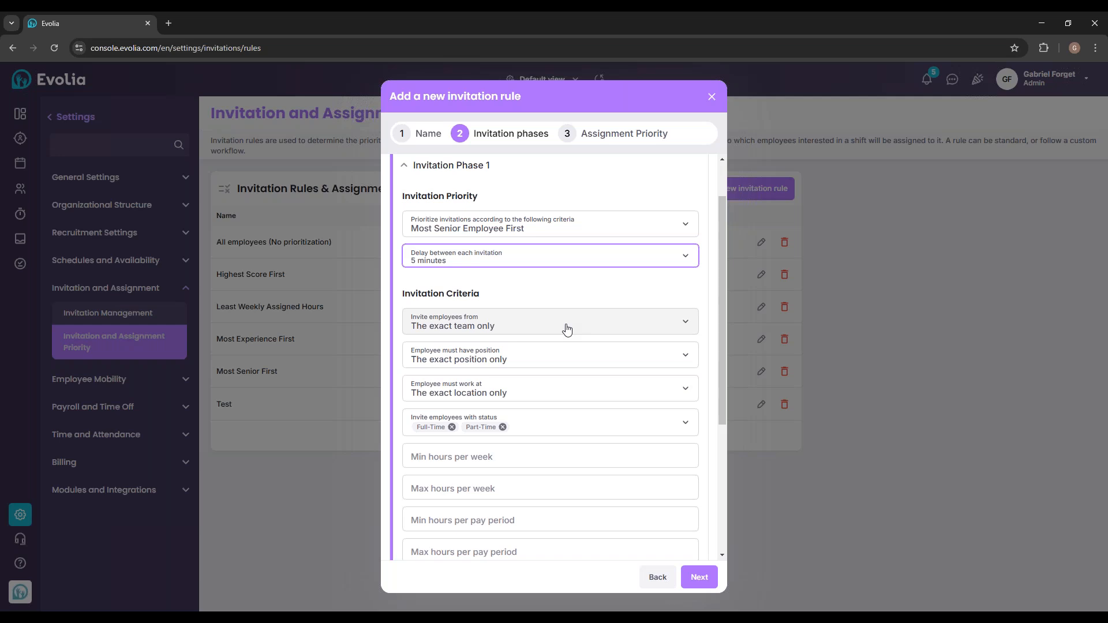
pyautogui.moveTo(480, 294); pyautogui.dragTo(407, 295)
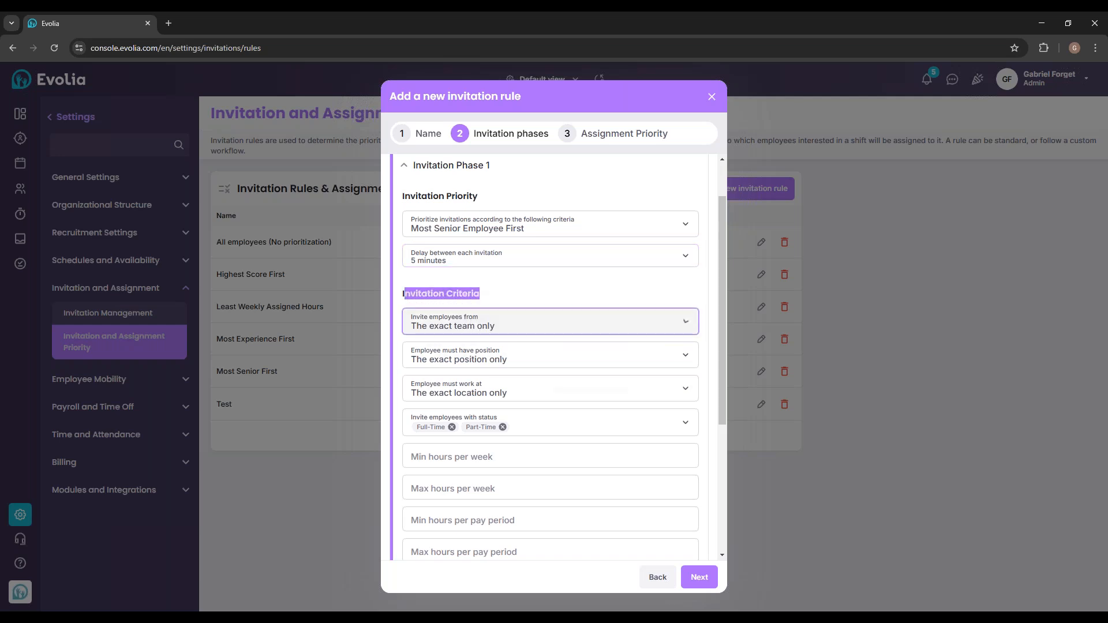
pyautogui.click(500, 326)
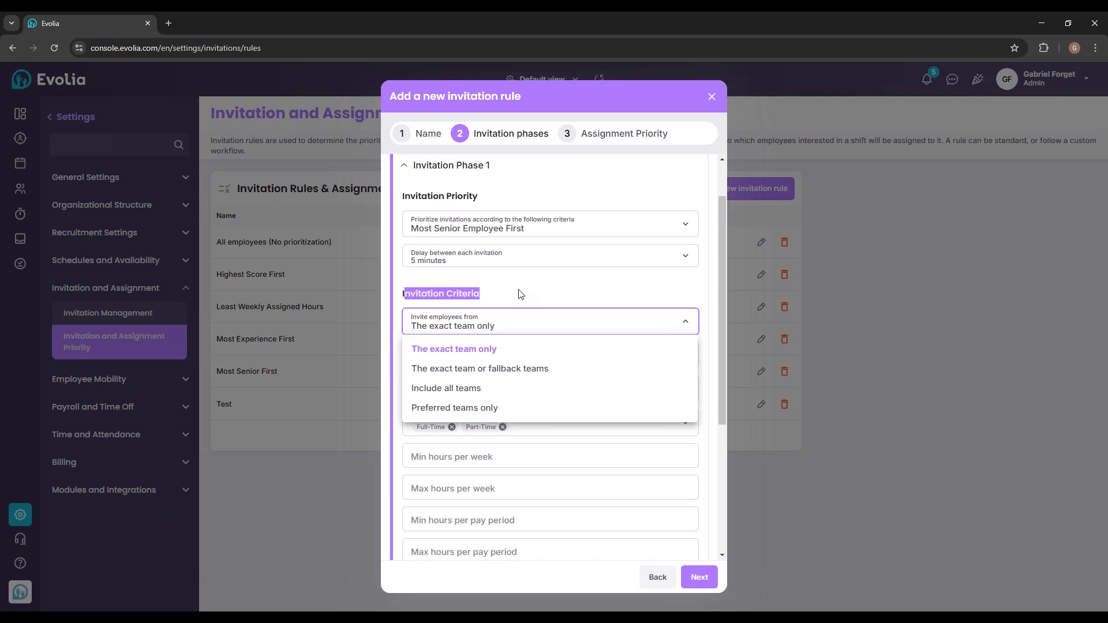
pyautogui.click(521, 295)
pyautogui.click(508, 325)
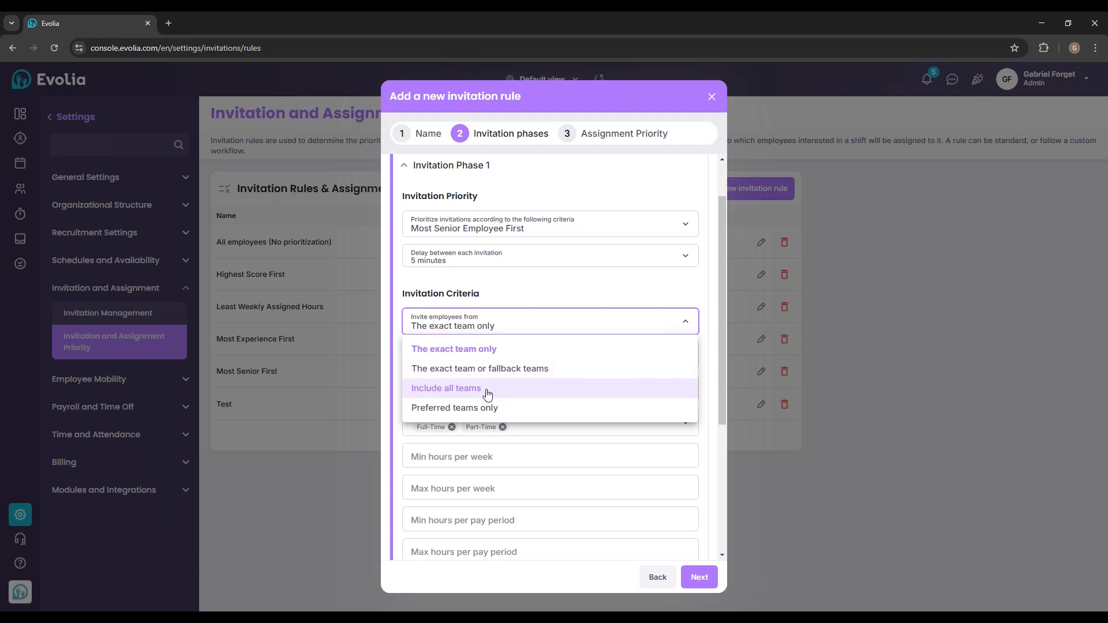
pyautogui.click(520, 294)
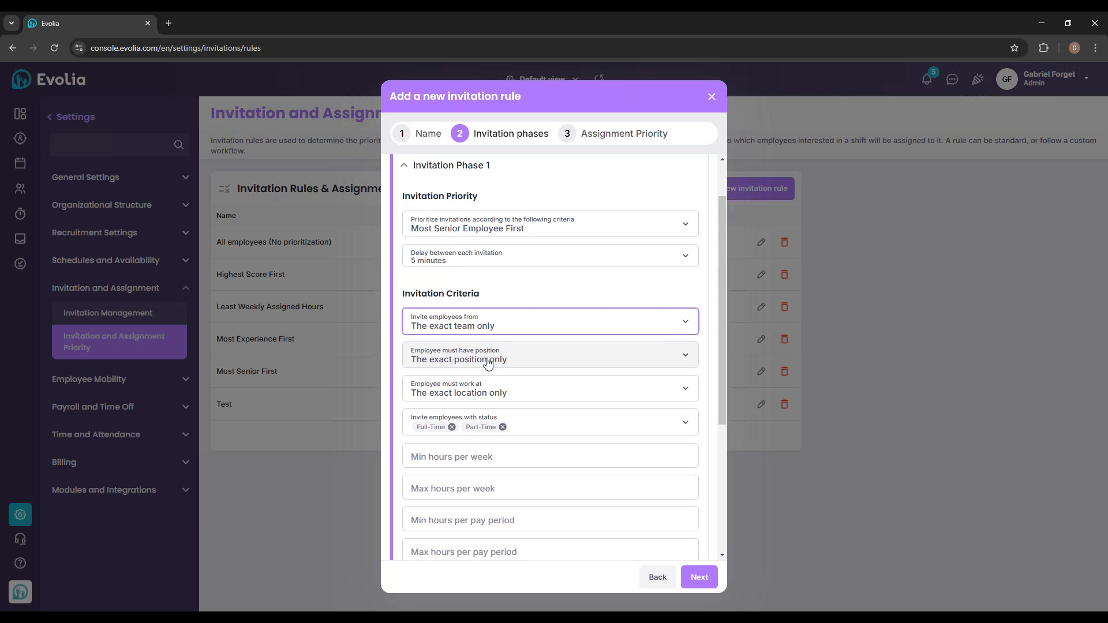
pyautogui.click(495, 330)
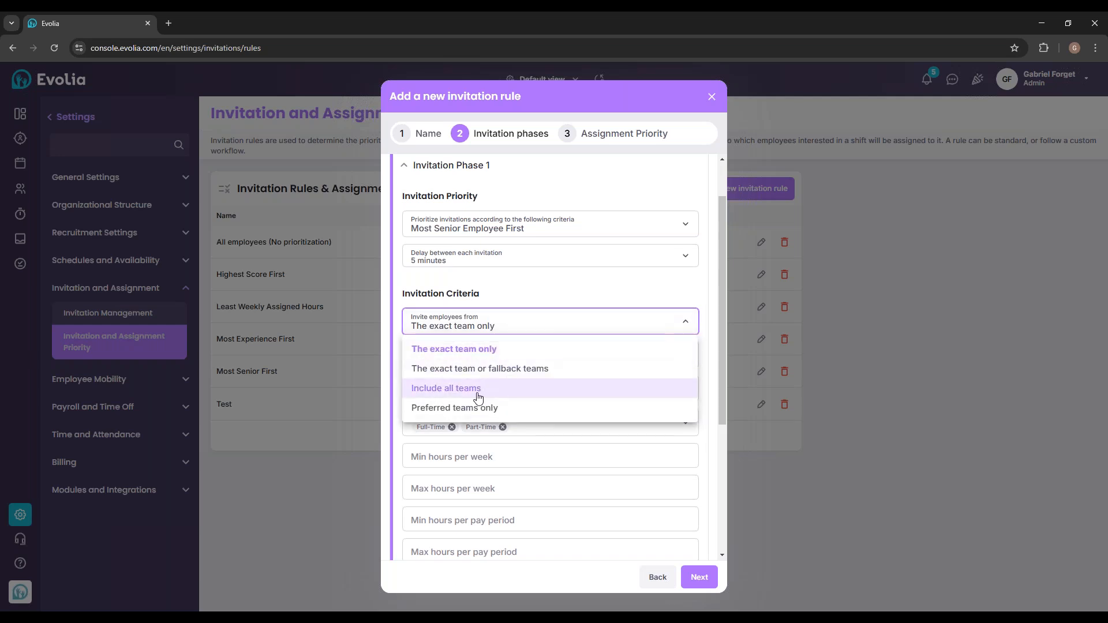
pyautogui.click(476, 397)
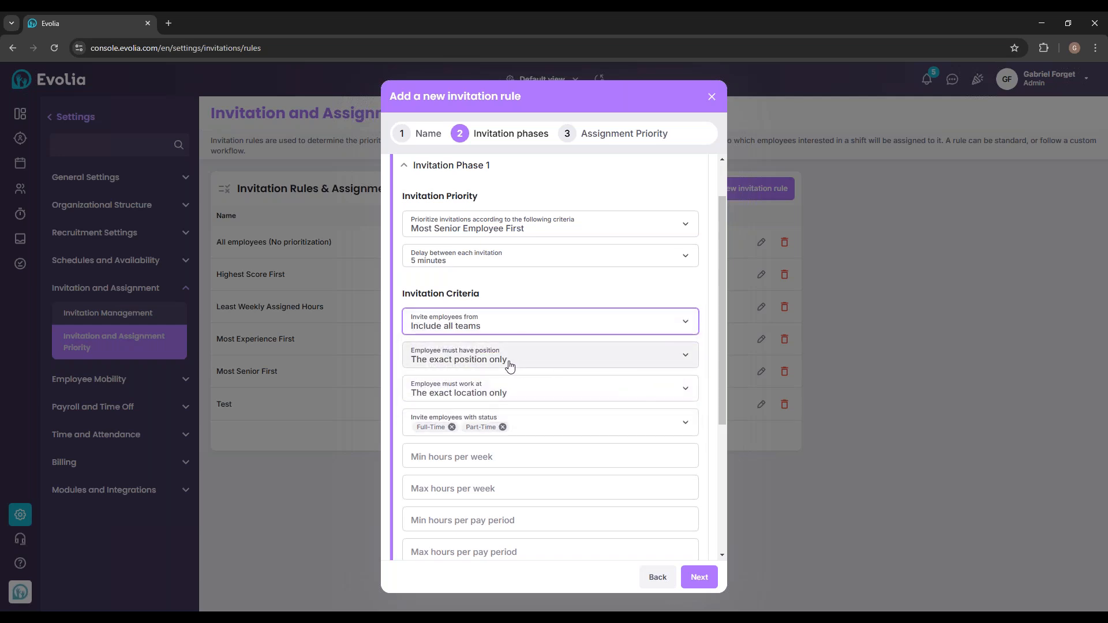
# Check the position requirement options and remove the Full-Time status from the employees invited in Invitation Phase 1.
pyautogui.click(508, 363)
pyautogui.click(527, 299)
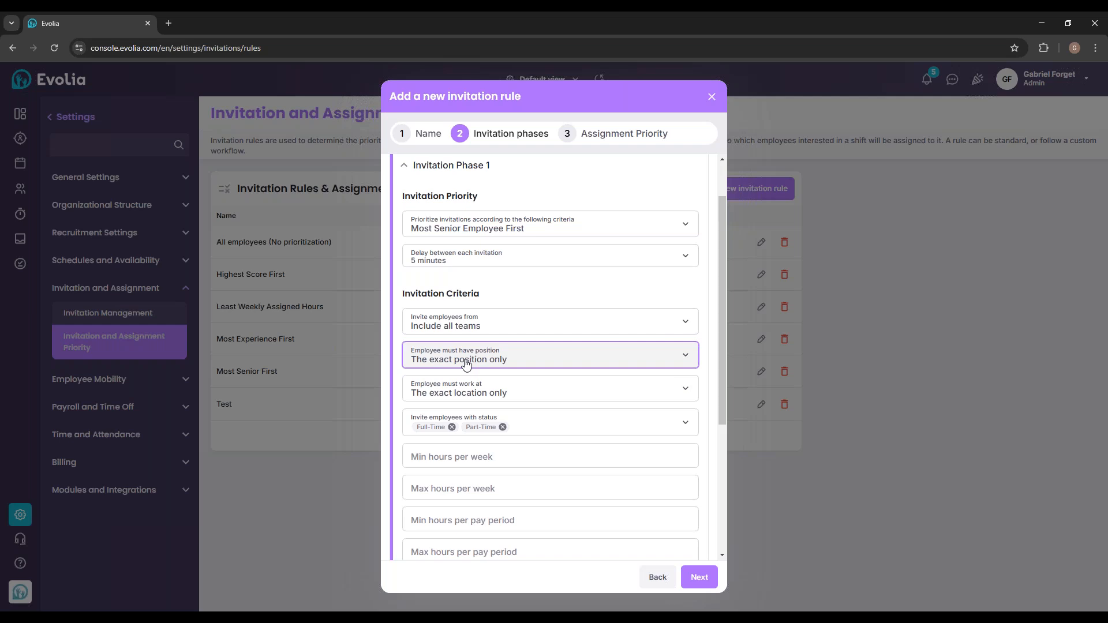
pyautogui.scroll(-1, 574, 351)
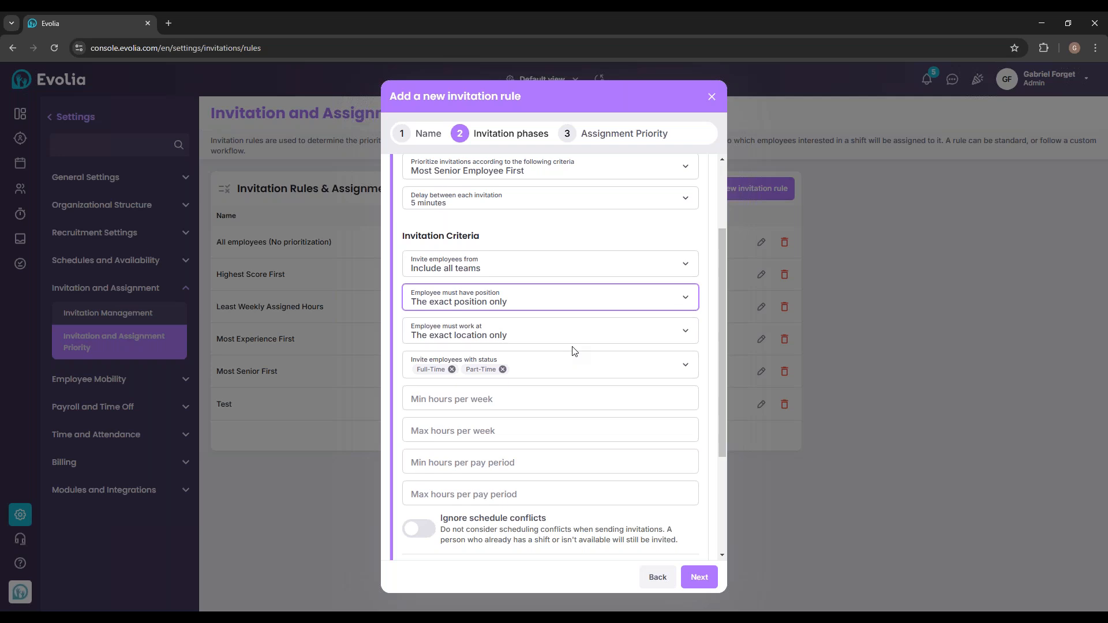
pyautogui.scroll(2, 580, 378)
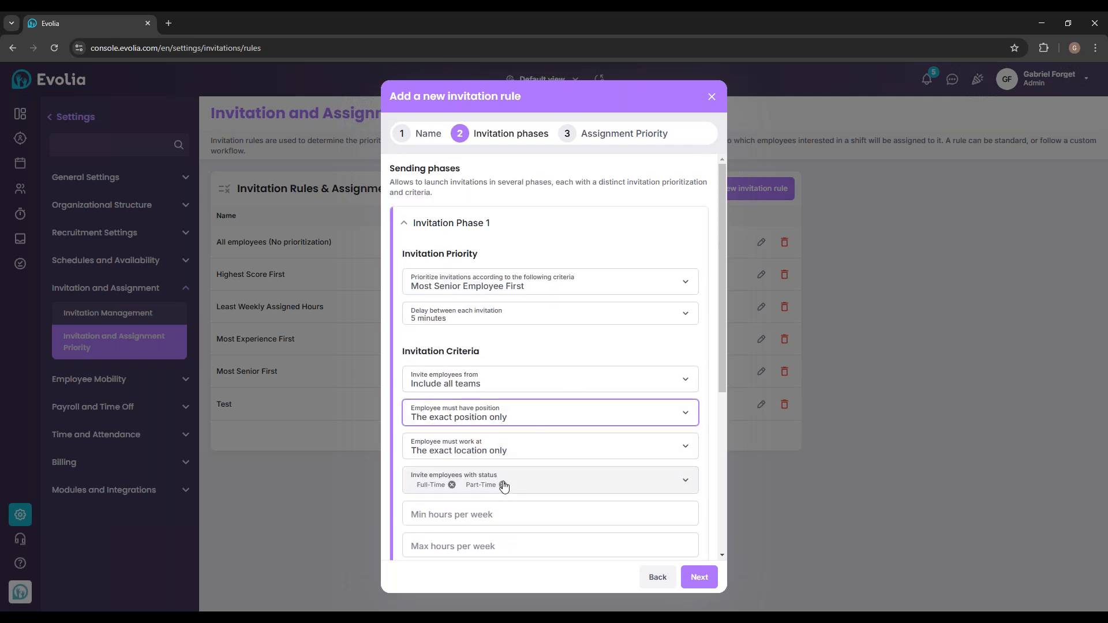
pyautogui.click(452, 485)
pyautogui.scroll(-1, 554, 439)
pyautogui.scroll(-1, 501, 432)
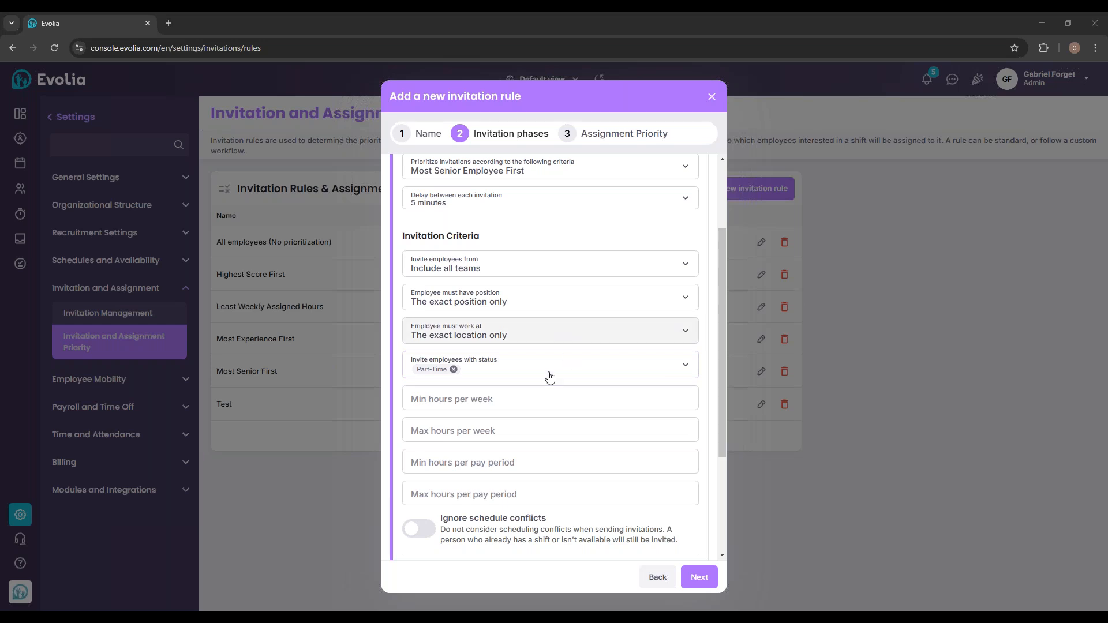
# Set the maximum hours per week in Invitation Phase 1's criteria to 40h.
pyautogui.click(510, 399)
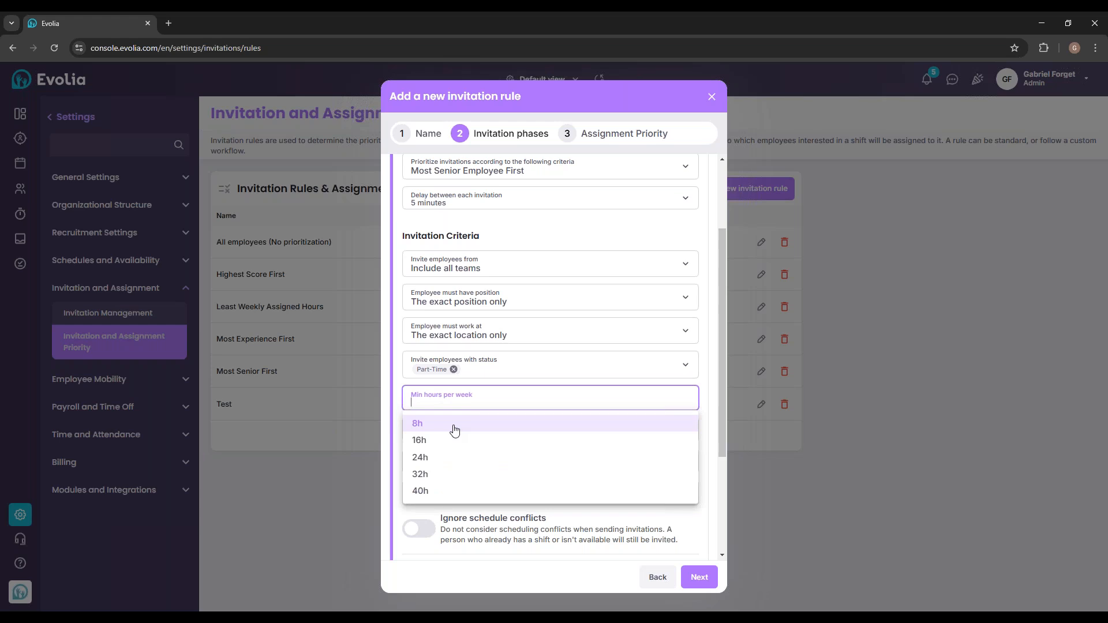
pyautogui.click(398, 393)
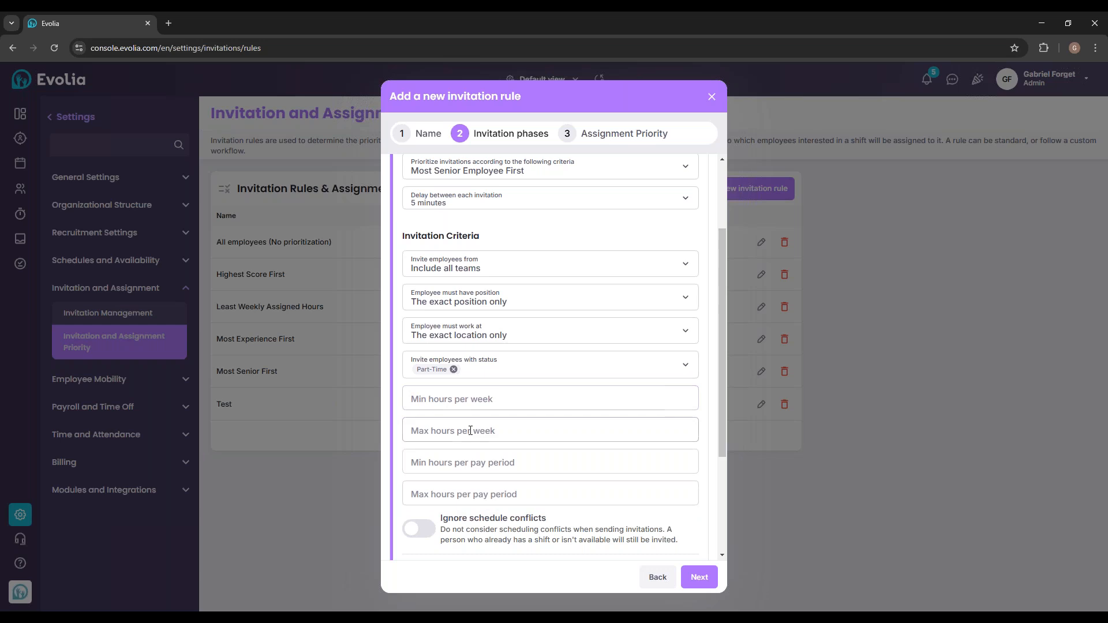
pyautogui.click(549, 430)
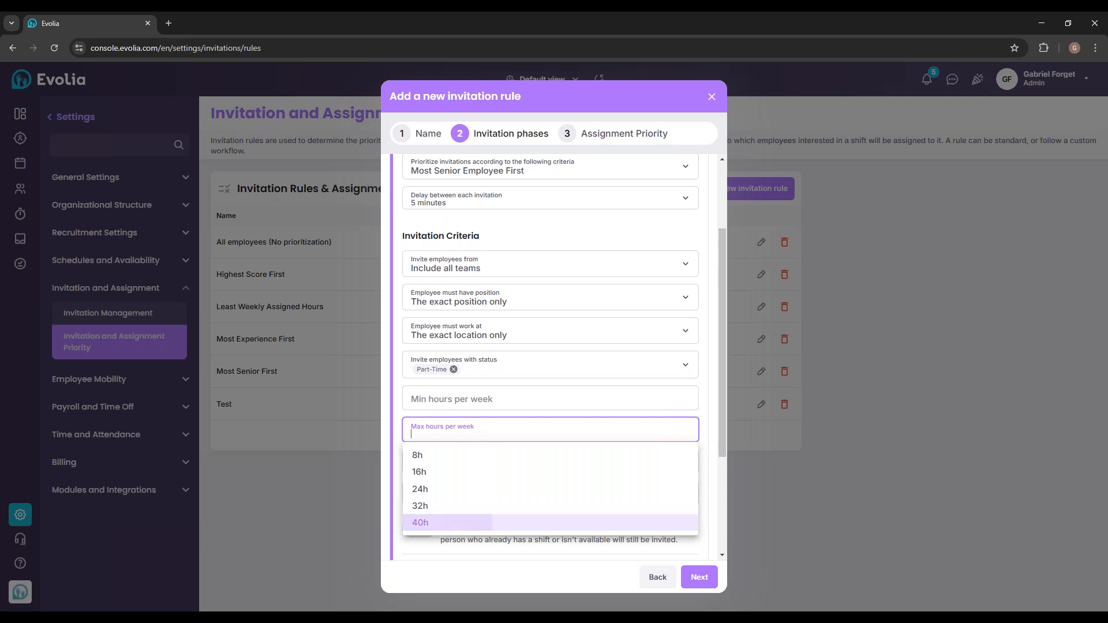
pyautogui.click(444, 521)
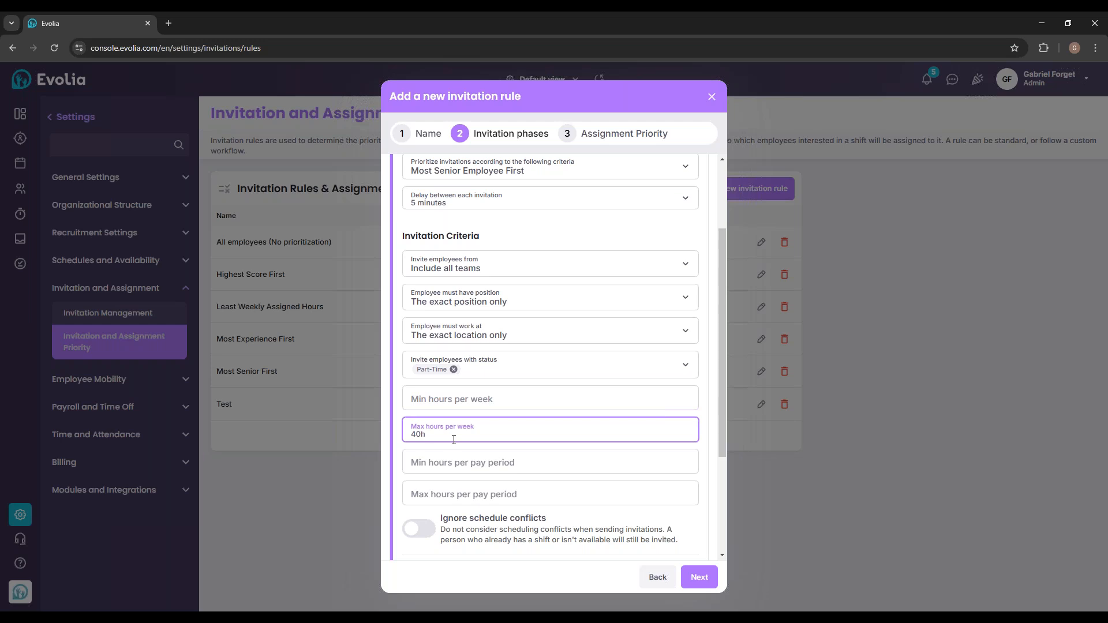
# Try to clear the maximum hours per week value in Invitation Phase 1.
pyautogui.press('BackSpace')
pyautogui.press('BackSpace')
pyautogui.press('BackSpace')
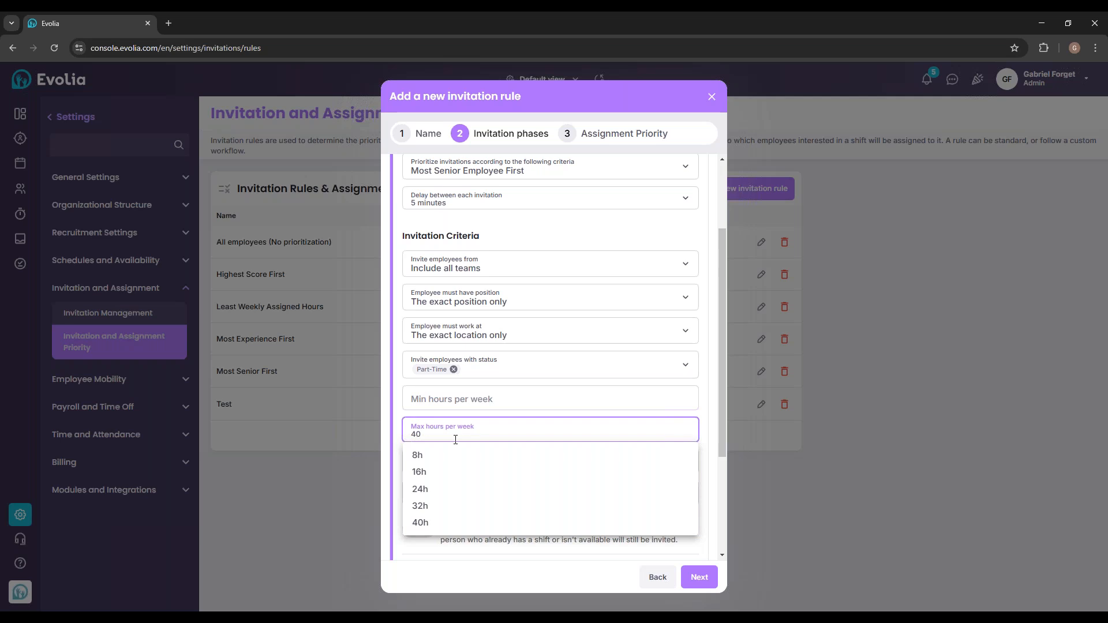
pyautogui.click(380, 443)
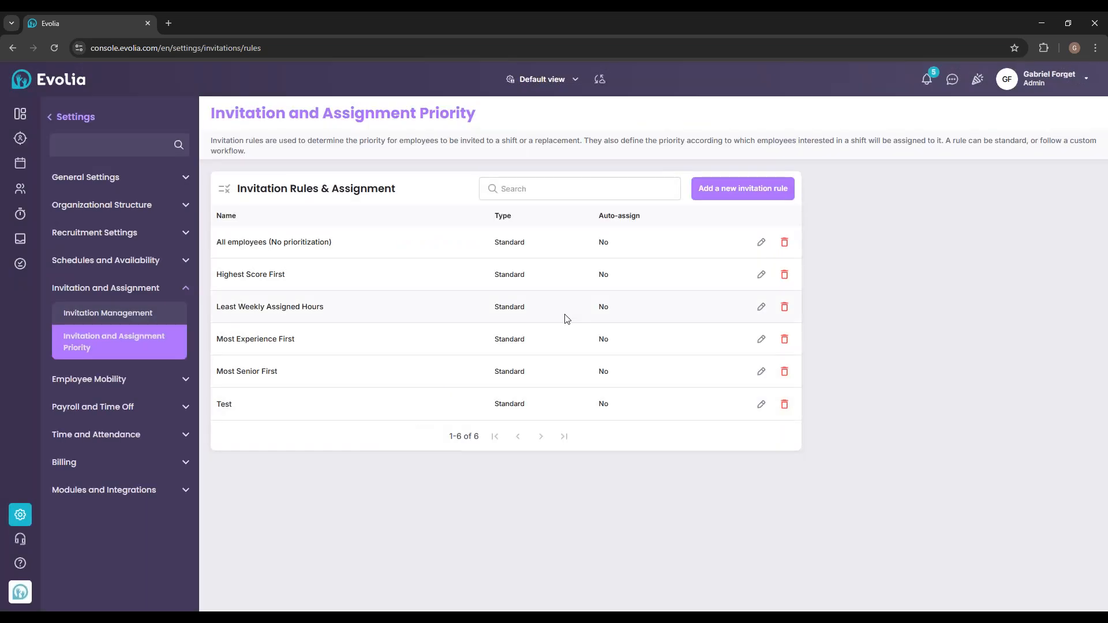
# Start a new invitation rule of the Advanced type and proceed to its configuration.
pyautogui.click(732, 187)
pyautogui.click(504, 331)
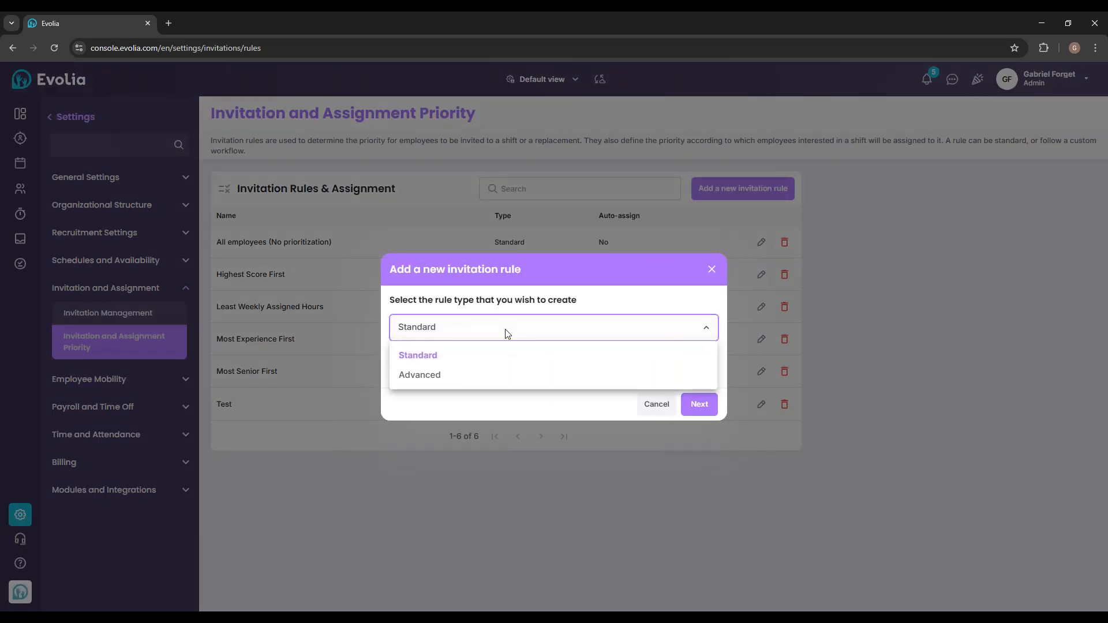
pyautogui.click(564, 401)
pyautogui.click(539, 336)
pyautogui.click(462, 378)
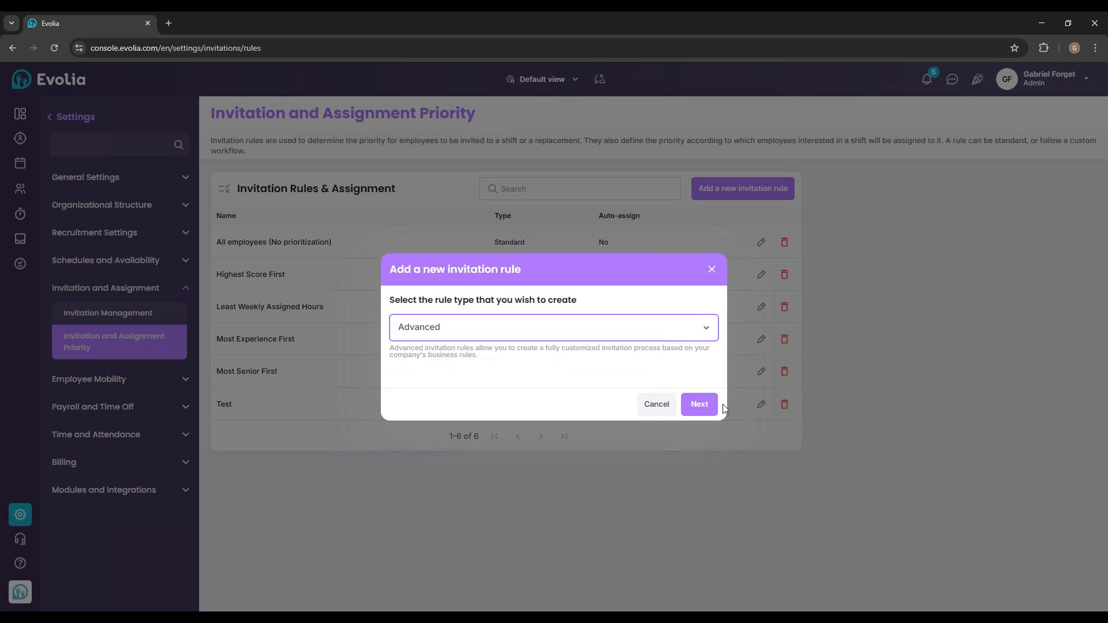
pyautogui.click(702, 405)
# Name the rule "Test 1" in both English and French, and continue to the invitation phases.
pyautogui.click(459, 386)
pyautogui.write('Test')
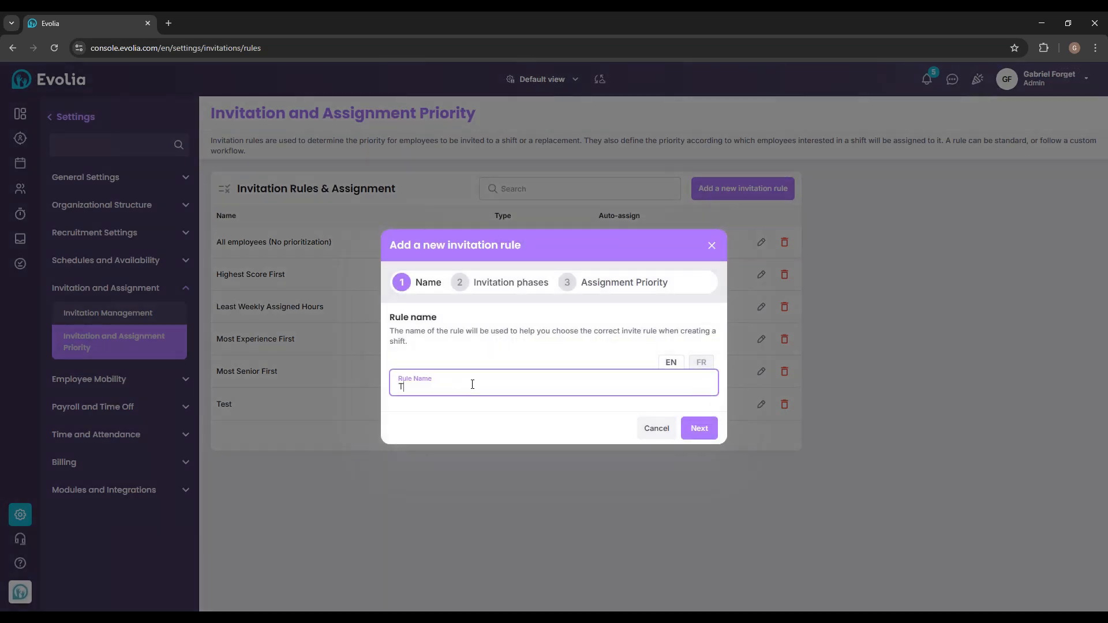
pyautogui.click(701, 363)
pyautogui.click(521, 384)
pyautogui.write('tet')
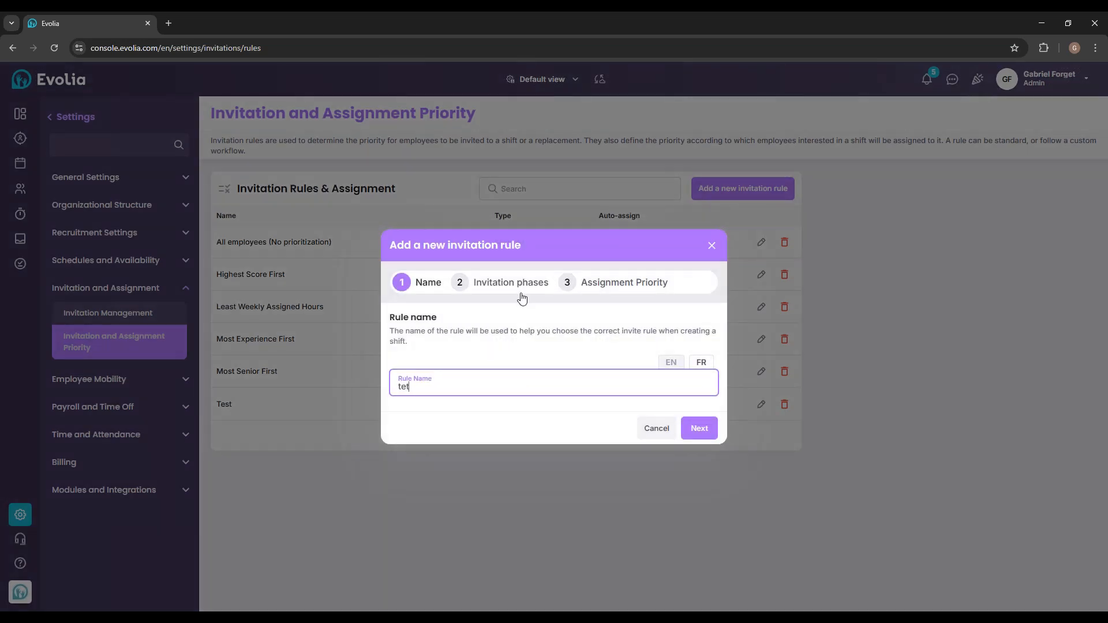
pyautogui.press('BackSpace')
pyautogui.press('BackSpace')
pyautogui.write('Test')
pyautogui.click(696, 365)
pyautogui.click(533, 392)
pyautogui.write('1')
pyautogui.click(701, 363)
pyautogui.click(510, 388)
pyautogui.write('1')
pyautogui.click(503, 286)
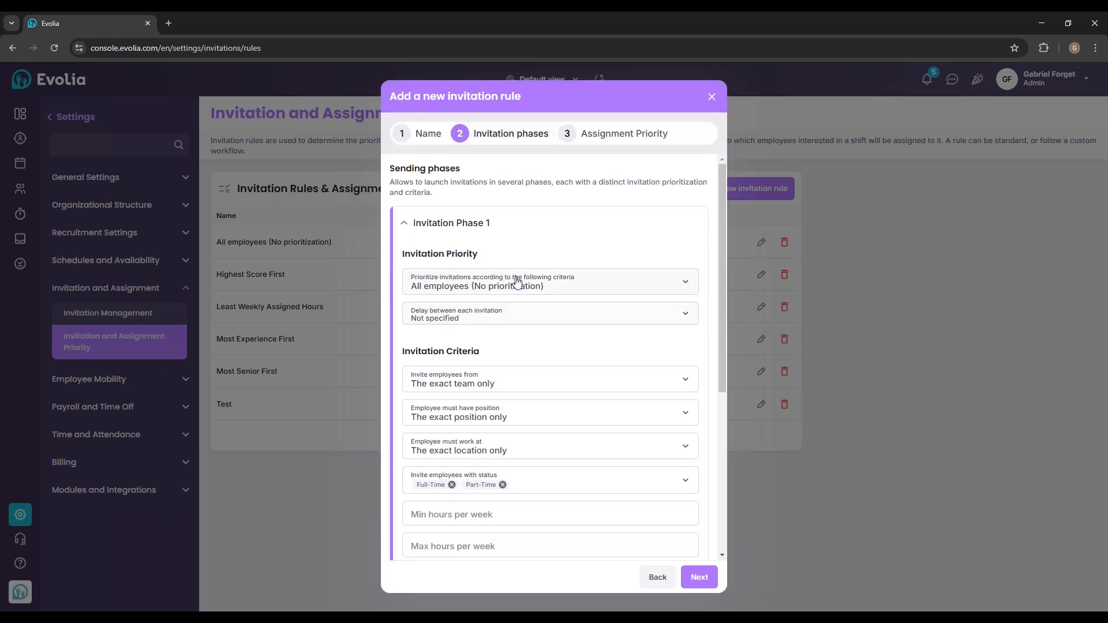
# Prioritize Invitation Phase 1 by Most Senior Employee First, with a delay of 5 minutes between each invitation.
pyautogui.scroll(-1, 479, 320)
pyautogui.click(490, 324)
pyautogui.click(490, 226)
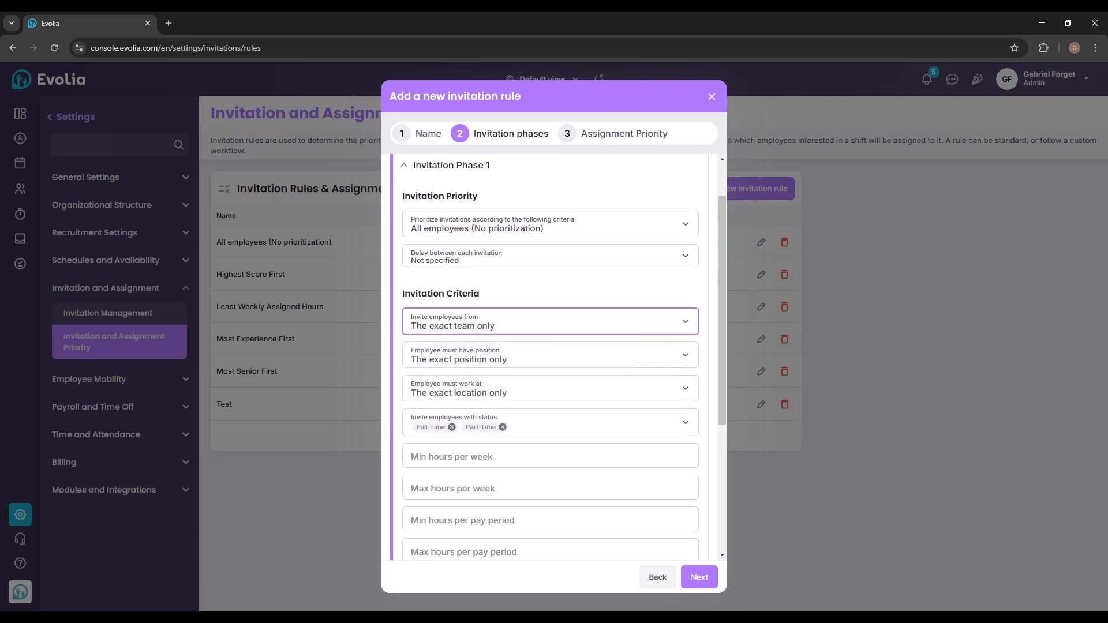
pyautogui.click(491, 227)
pyautogui.click(452, 312)
pyautogui.click(484, 261)
pyautogui.click(448, 300)
# Include all teams in Invitation Phase 1's criteria and limit the maximum hours per week to 40h.
pyautogui.click(479, 324)
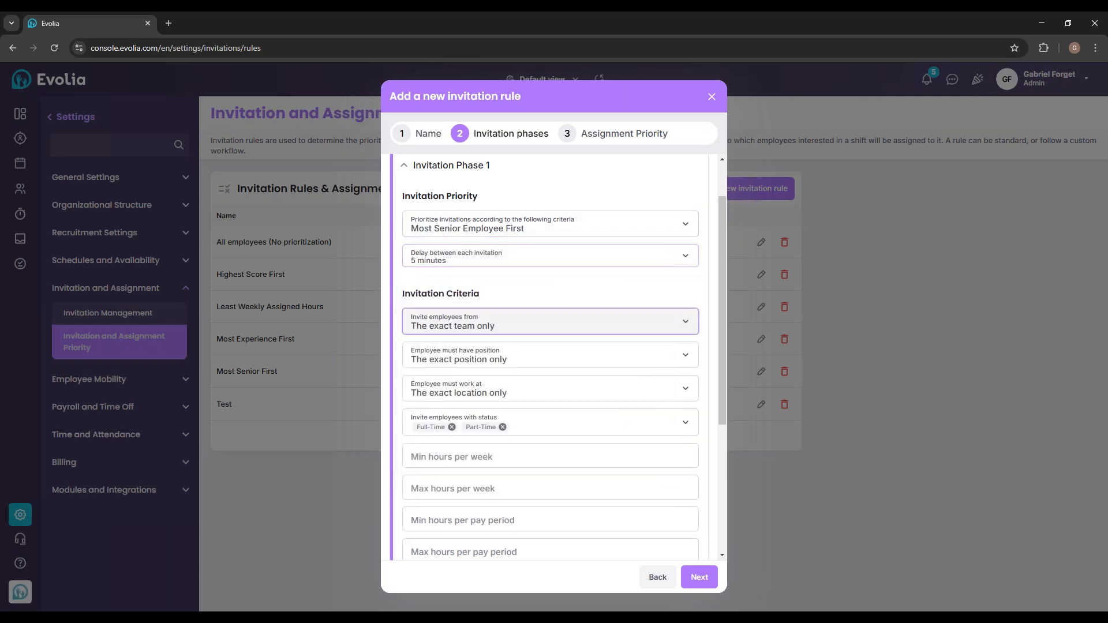
pyautogui.click(452, 387)
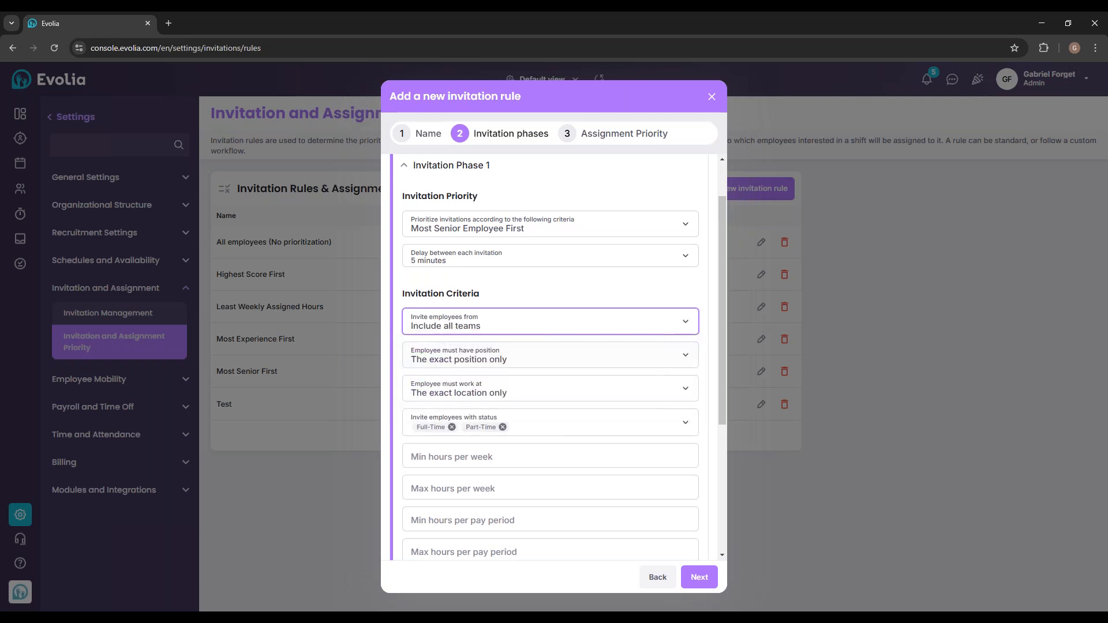
pyautogui.scroll(-2, 520, 362)
pyautogui.click(467, 381)
pyautogui.write('40h')
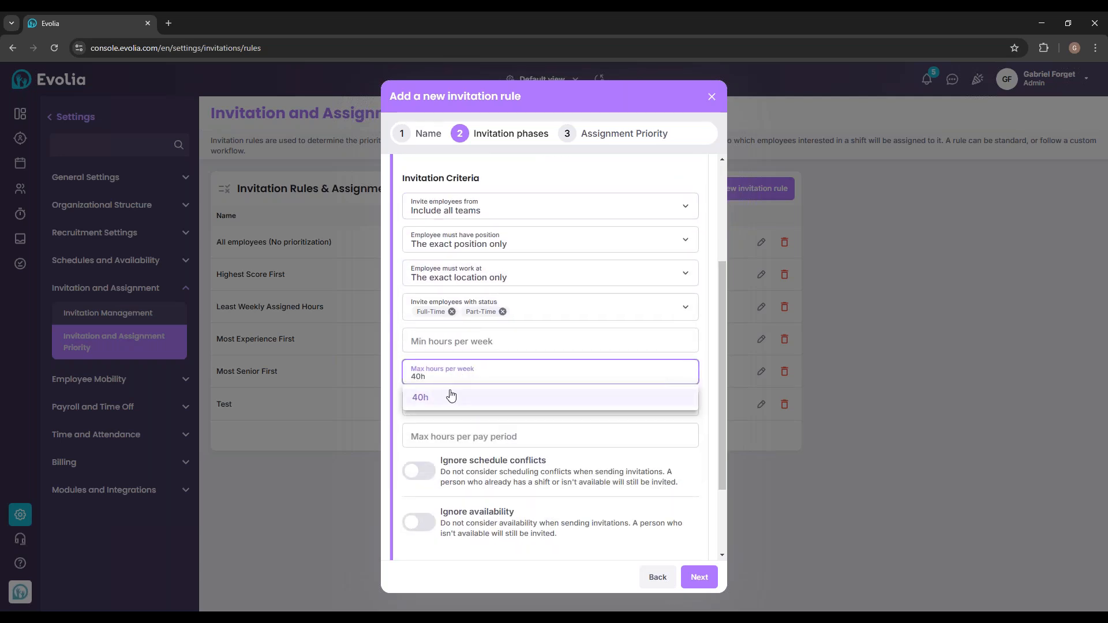
pyautogui.click(449, 397)
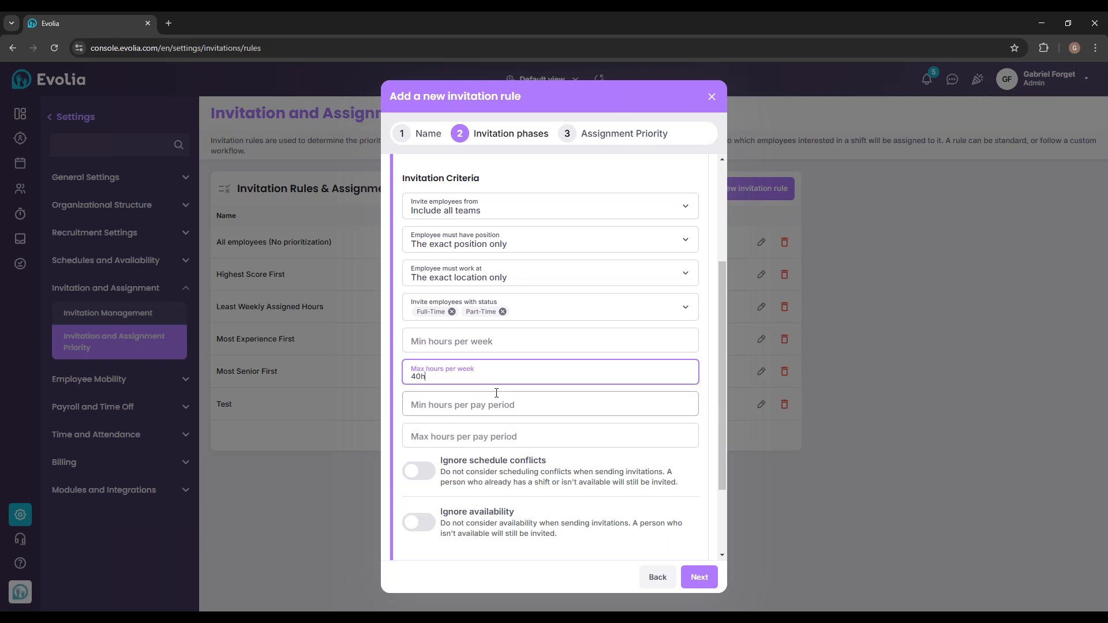
# Add a second invitation phase to the advanced rule.
pyautogui.click(503, 430)
pyautogui.click(400, 422)
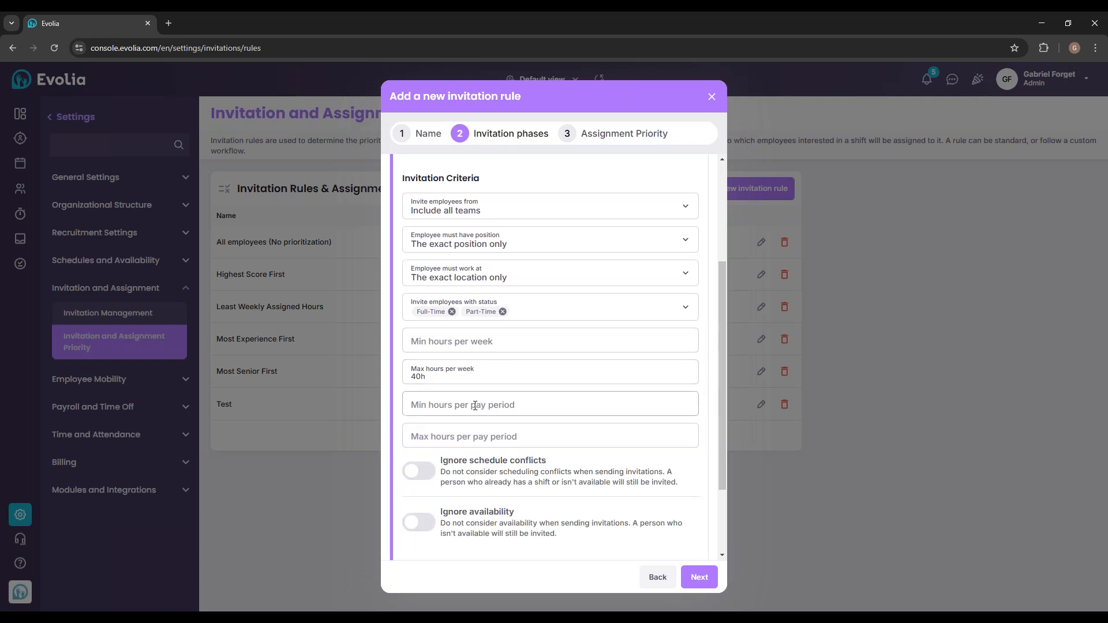
pyautogui.scroll(-1, 482, 398)
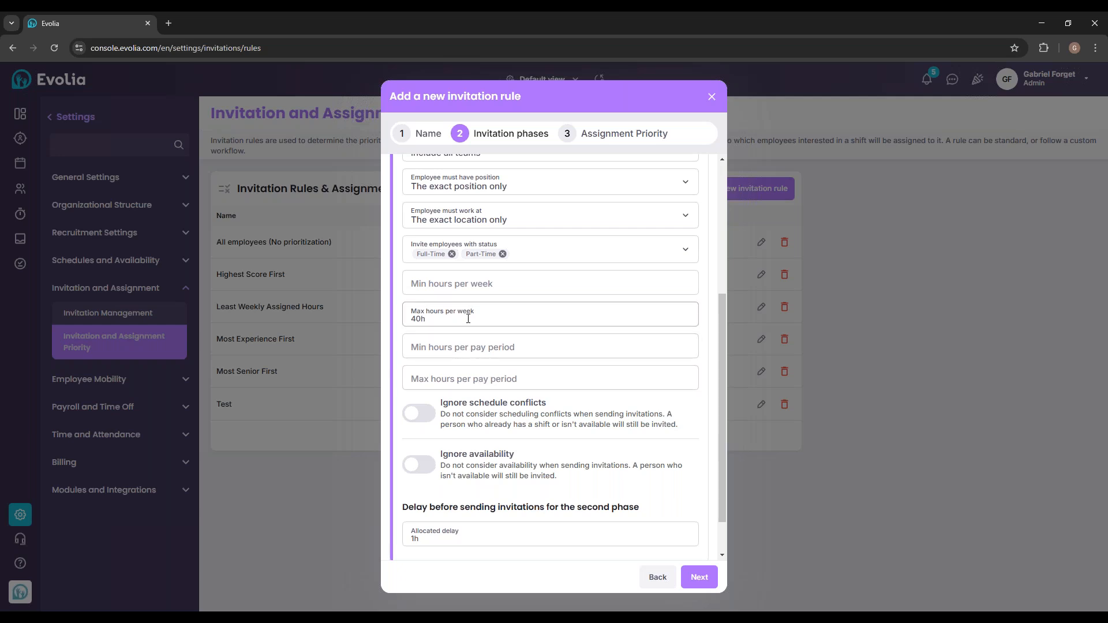
pyautogui.scroll(-1, 497, 323)
pyautogui.scroll(1, 501, 325)
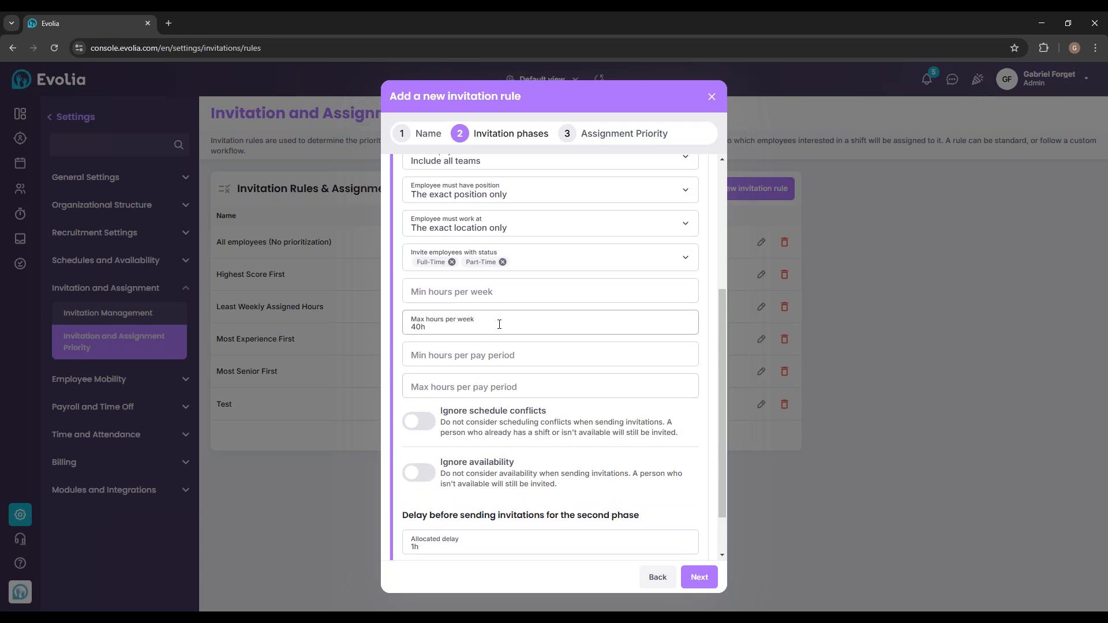
pyautogui.scroll(-1, 499, 325)
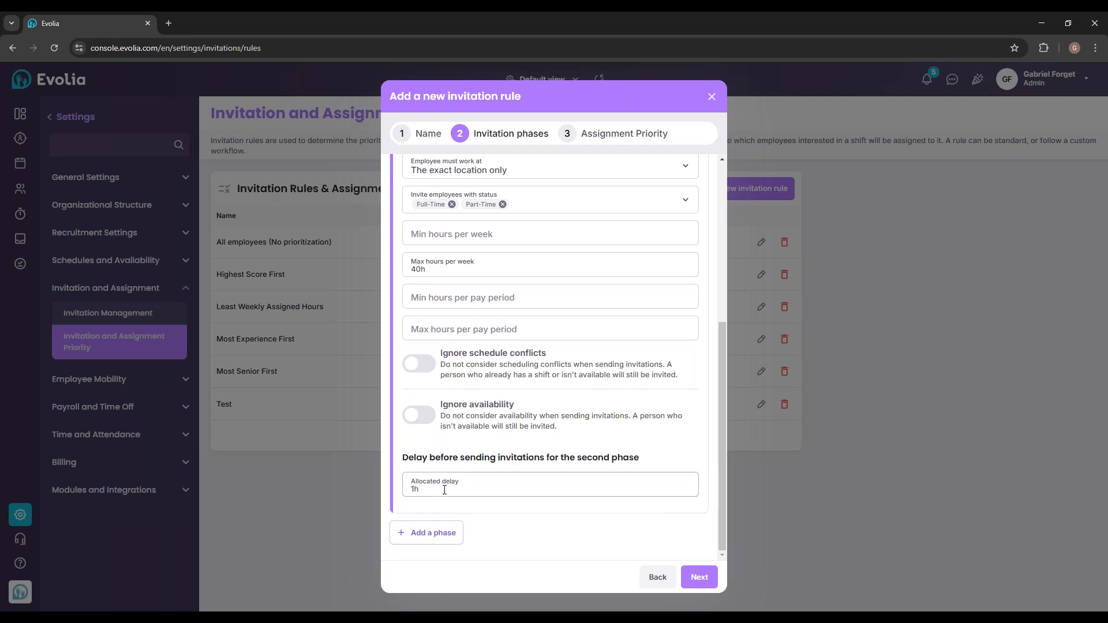
pyautogui.moveTo(408, 457); pyautogui.dragTo(643, 463)
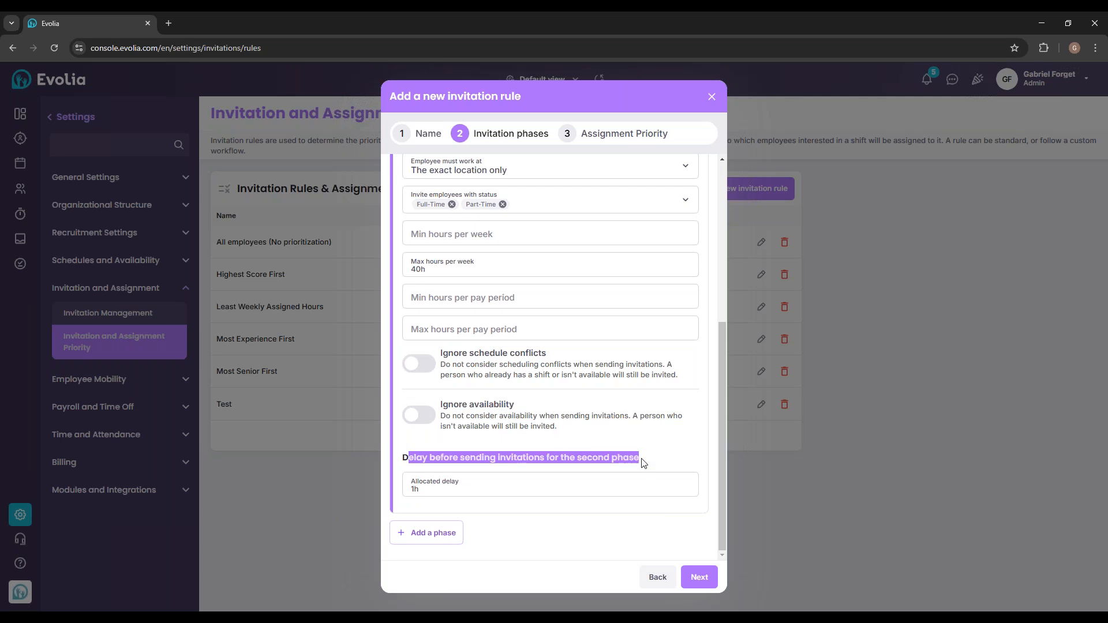
pyautogui.click(453, 534)
pyautogui.scroll(2, 504, 324)
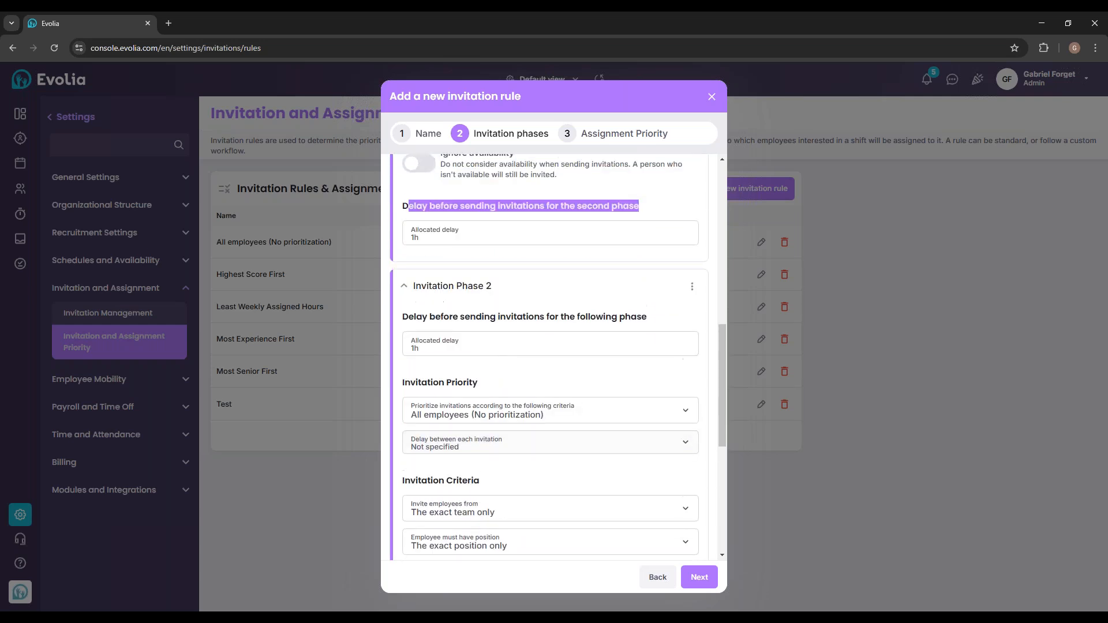
# Prioritize Invitation Phase 2 by Most Senior Employee First, with a delay of 5 minutes between each invitation.
pyautogui.scroll(-1, 493, 303)
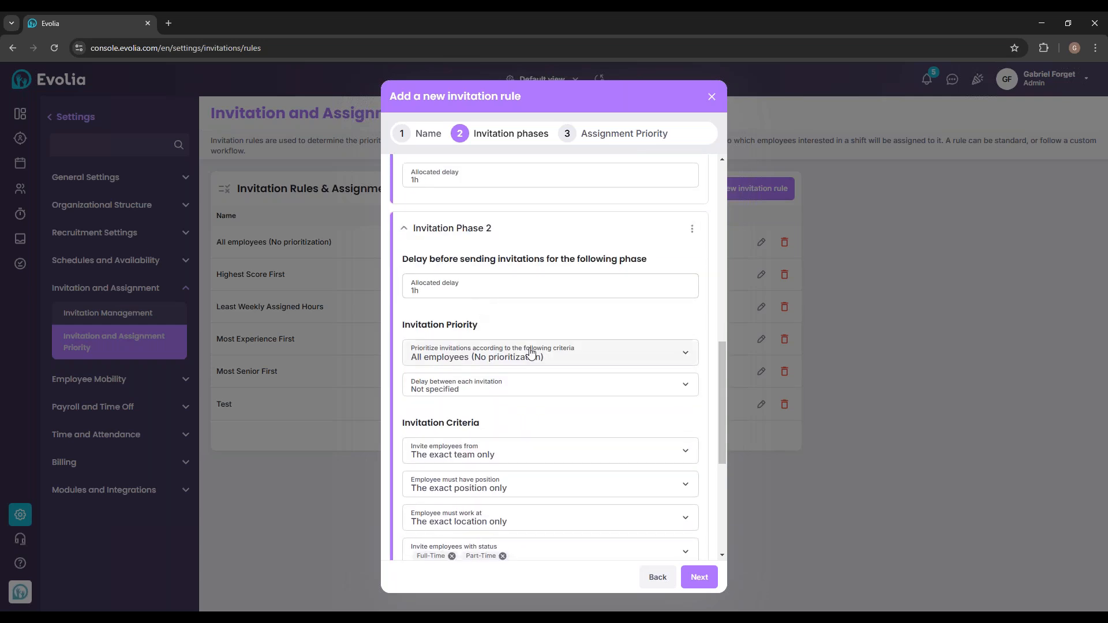
pyautogui.scroll(1, 531, 353)
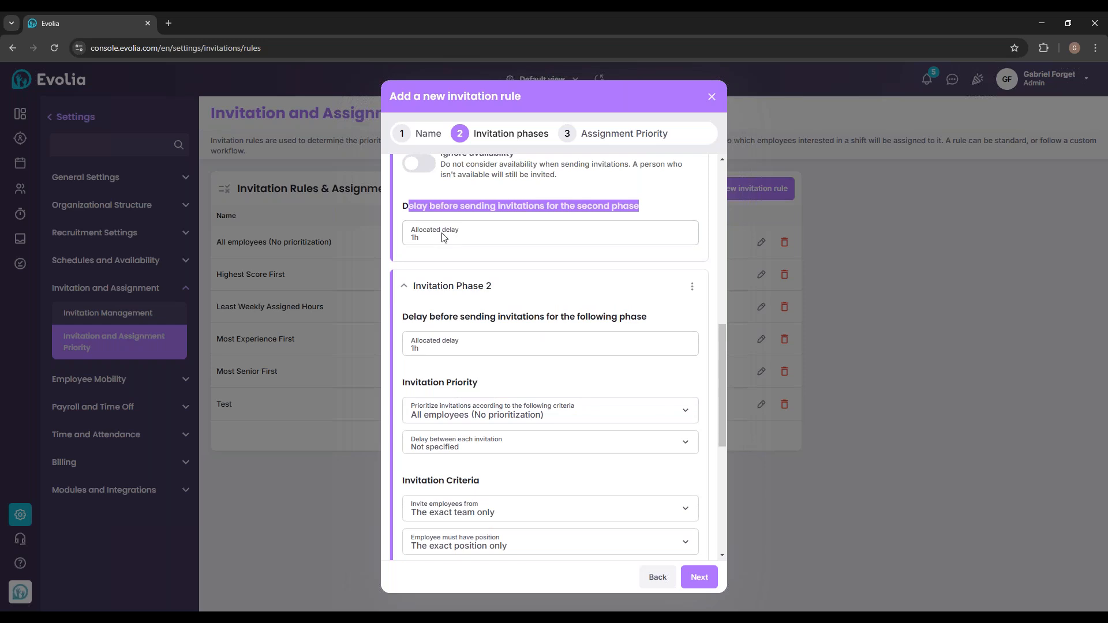
pyautogui.scroll(-1, 491, 288)
pyautogui.click(508, 354)
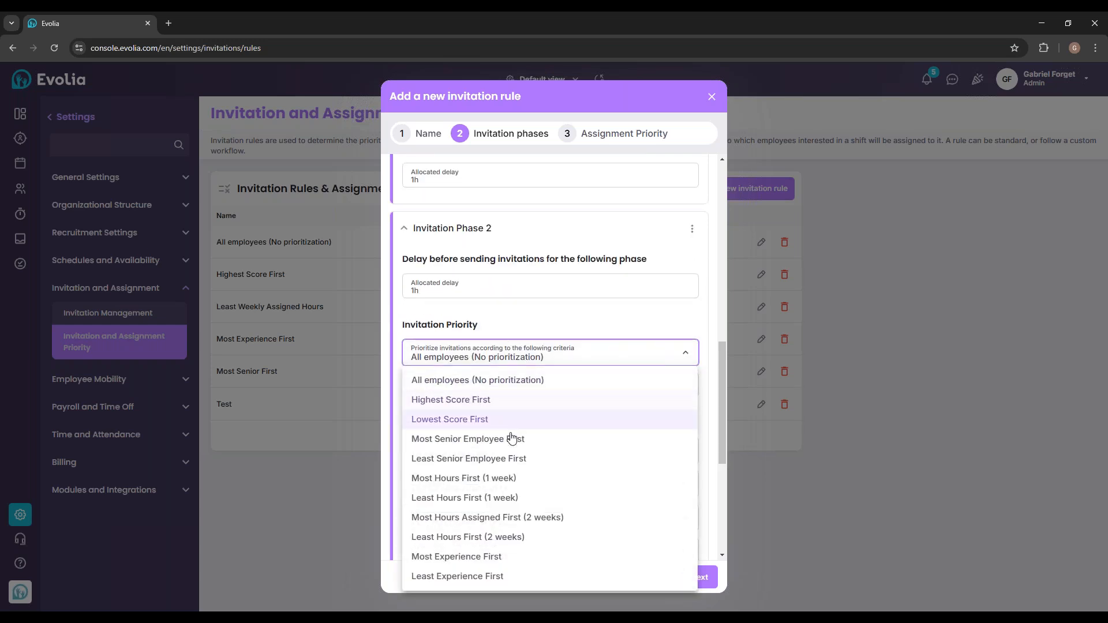
pyautogui.click(511, 439)
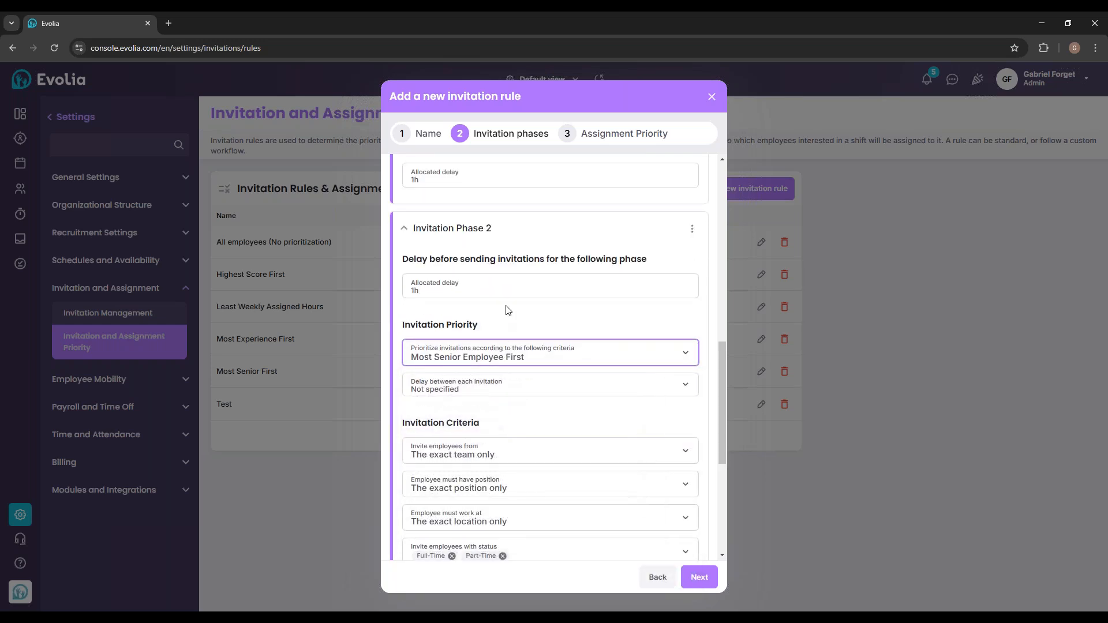
pyautogui.scroll(-1, 508, 311)
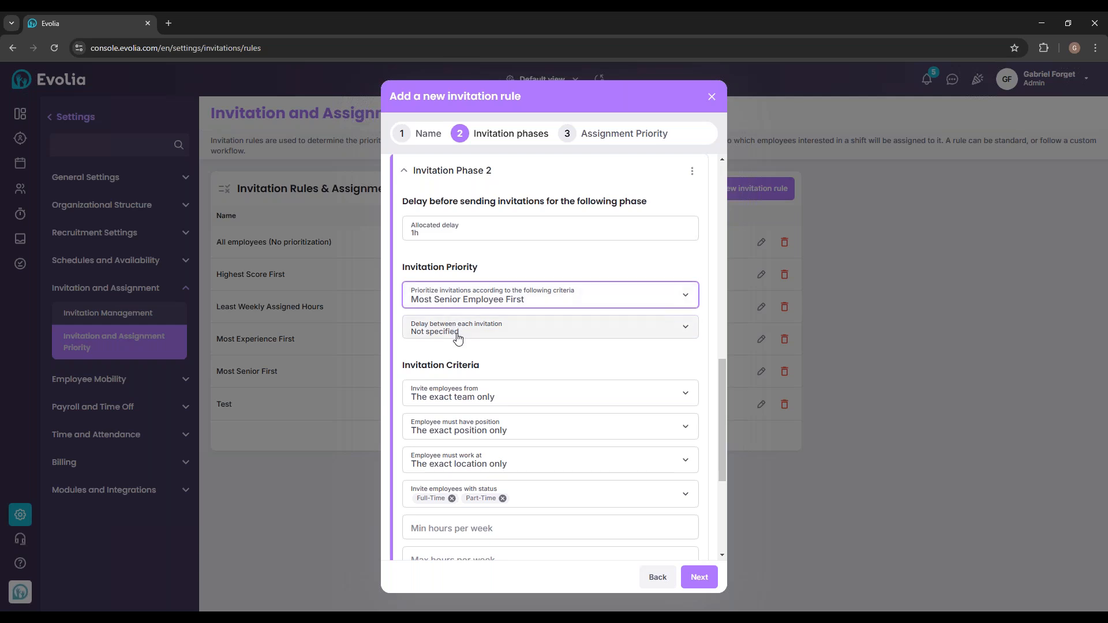
pyautogui.click(485, 339)
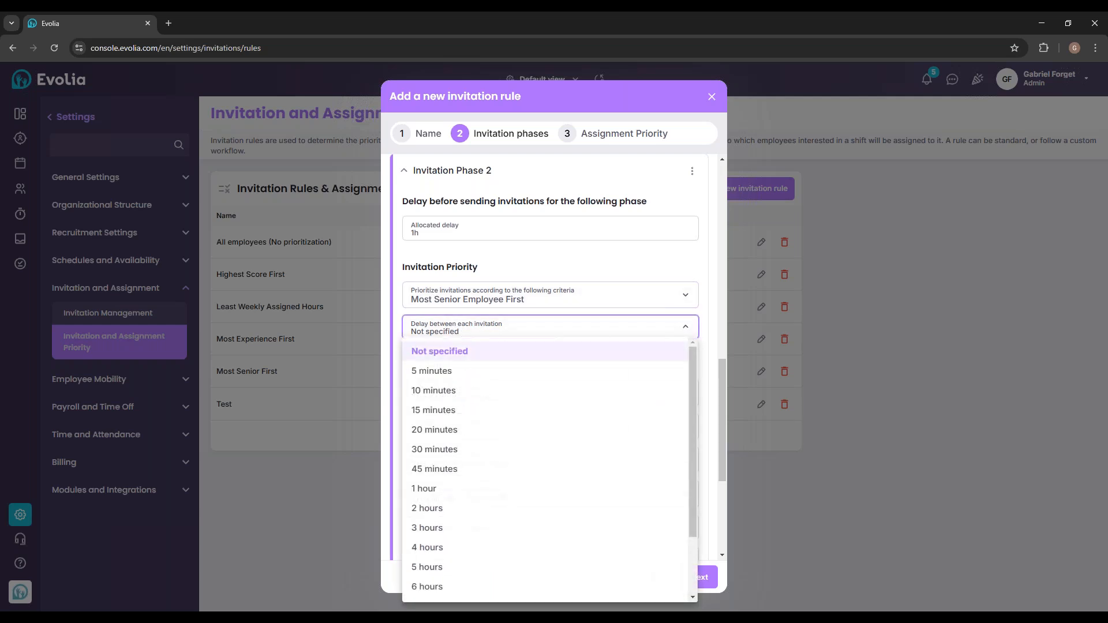
pyautogui.click(472, 369)
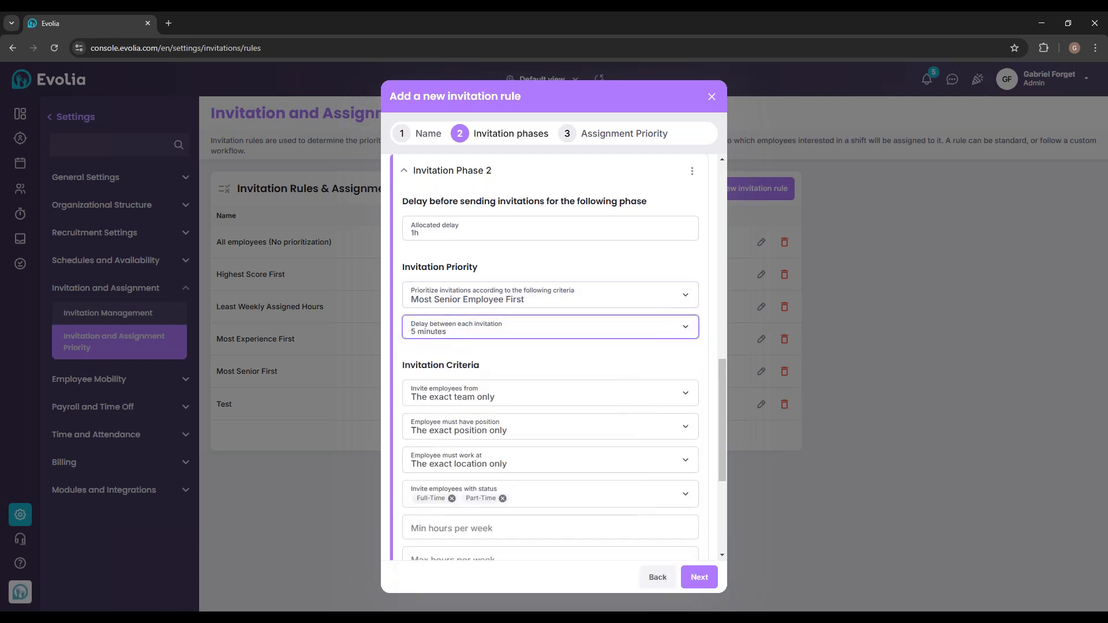
pyautogui.click(477, 334)
pyautogui.click(456, 366)
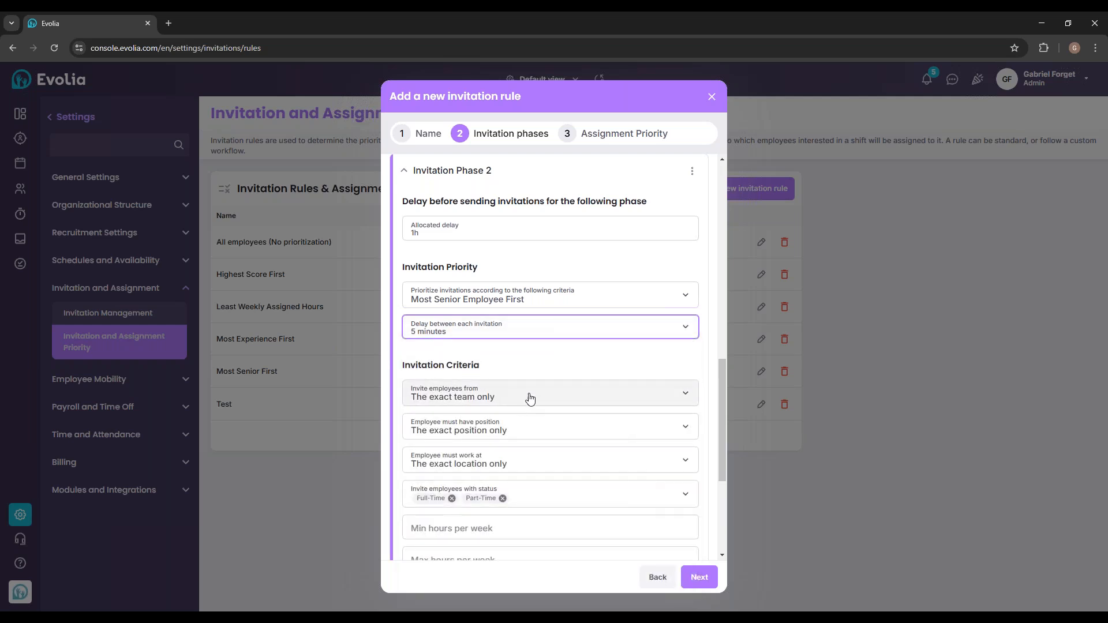
# Include all teams in Invitation Phase 2's criteria and limit its maximum hours per week to 40h.
pyautogui.click(524, 397)
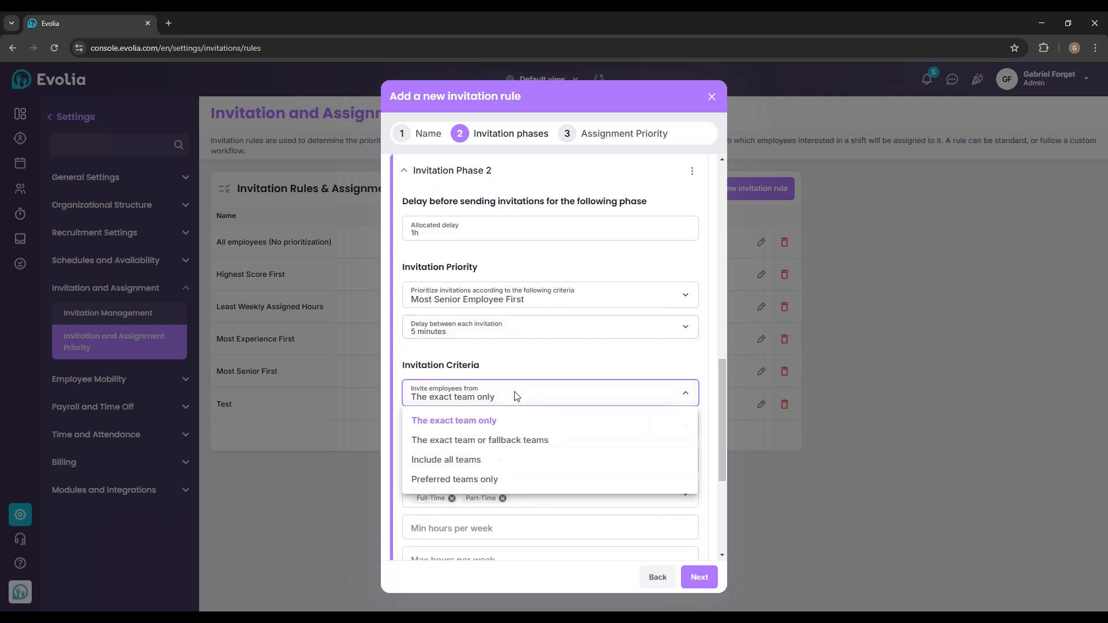
pyautogui.click(466, 461)
pyautogui.scroll(-3, 508, 359)
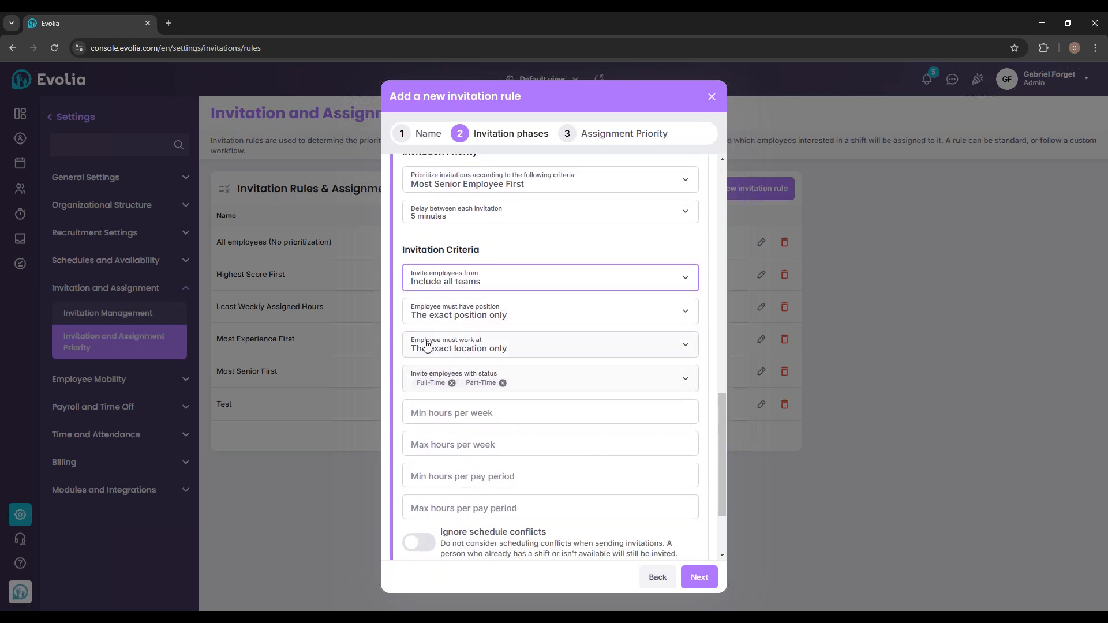
pyautogui.click(439, 390)
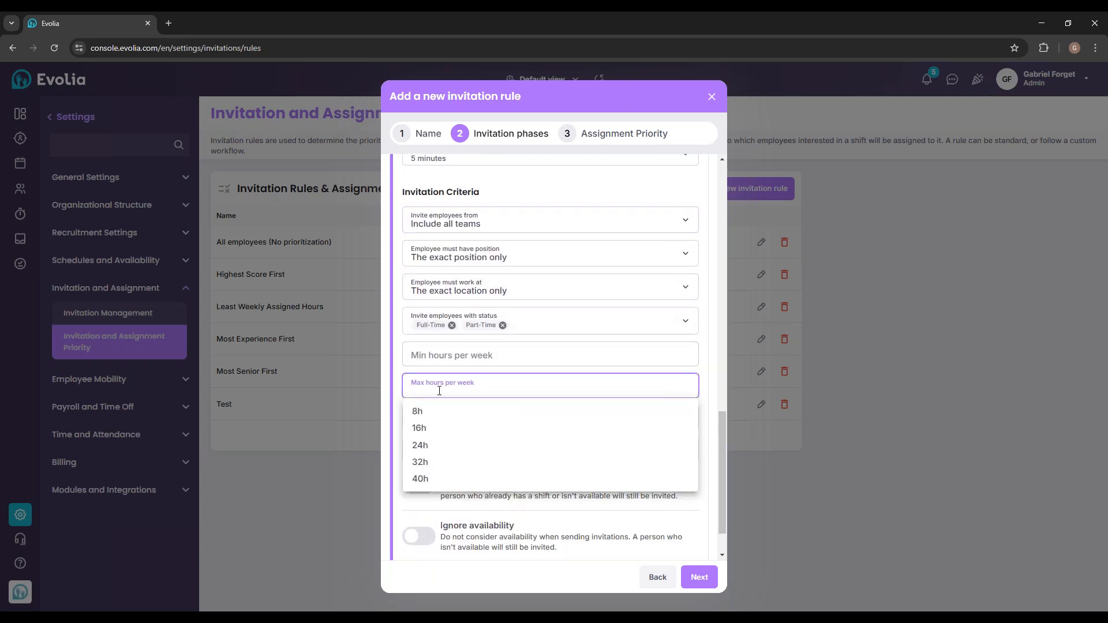
pyautogui.write('40h')
pyautogui.click(437, 415)
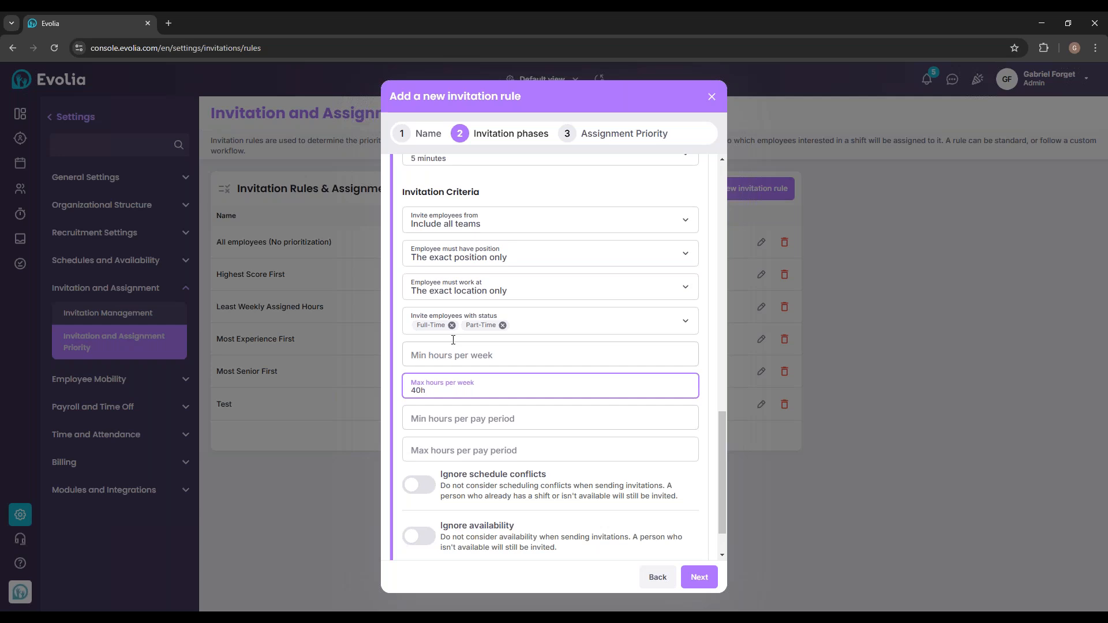
# Restrict the invited employee status to Part-Time in Invitation Phase 1 and to Full-Time in Invitation Phase 2.
pyautogui.scroll(-8, 470, 338)
pyautogui.scroll(7, 497, 337)
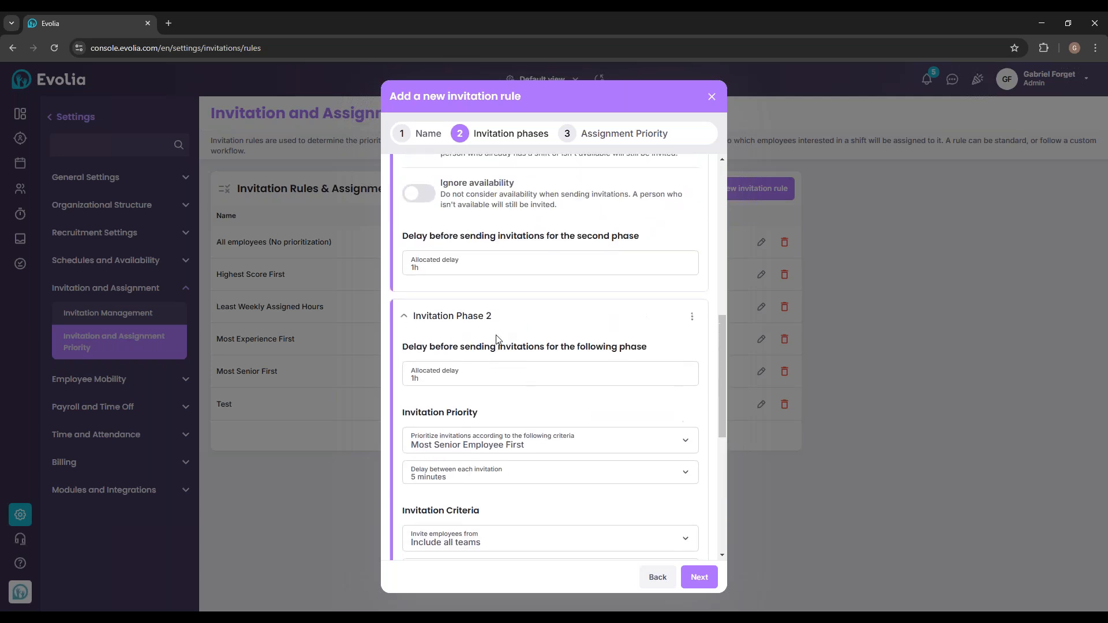
pyautogui.scroll(5, 514, 336)
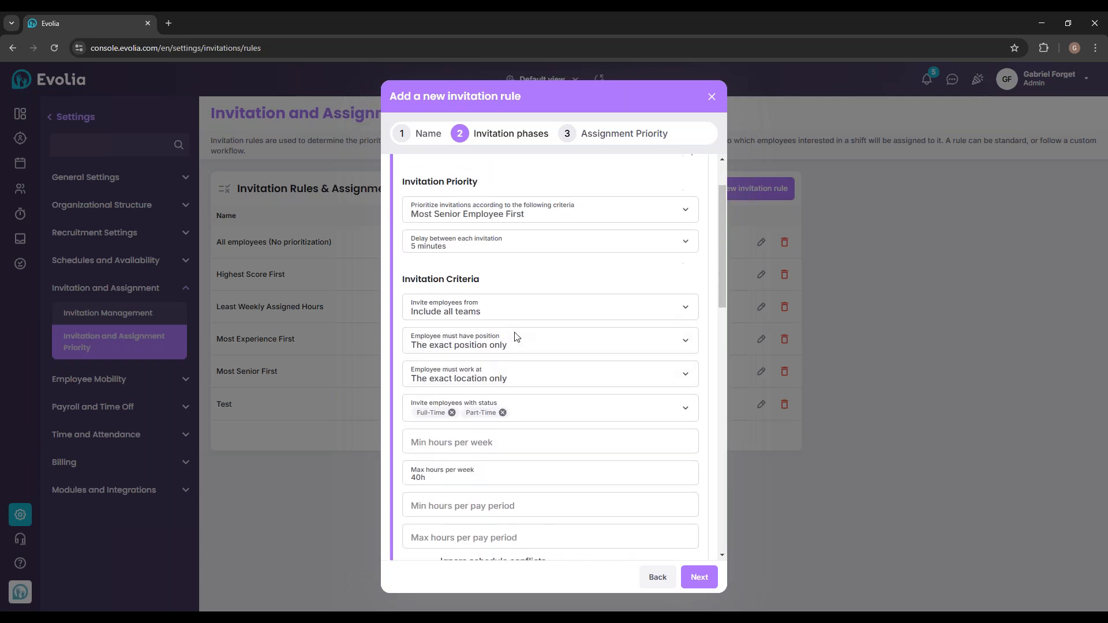
pyautogui.scroll(-3, 514, 335)
pyautogui.click(452, 415)
pyautogui.scroll(-4, 499, 396)
pyautogui.scroll(-7, 500, 397)
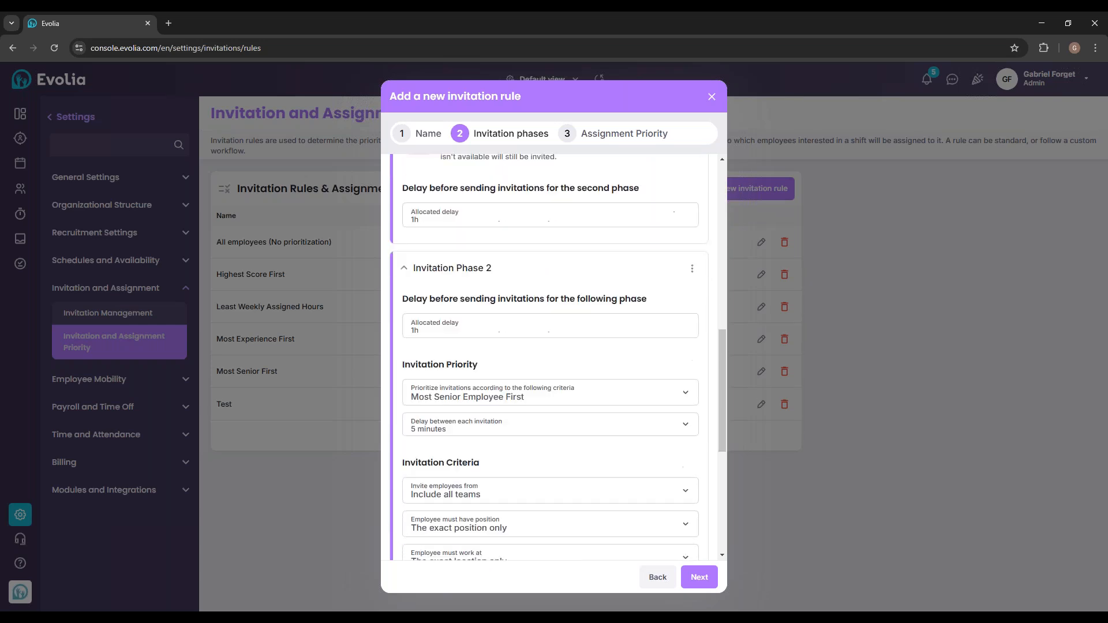
pyautogui.click(502, 383)
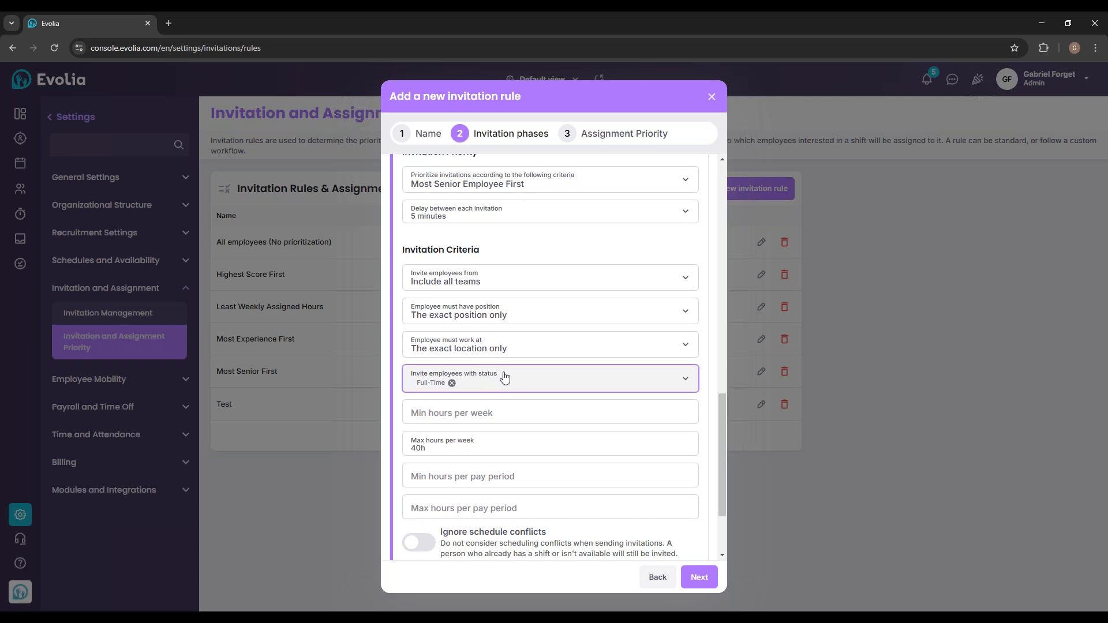
# Review the delays, priorities and criteria configured in both invitation phases.
pyautogui.scroll(6, 500, 381)
pyautogui.scroll(3, 522, 347)
pyautogui.scroll(-10, 522, 299)
pyautogui.scroll(-3, 530, 390)
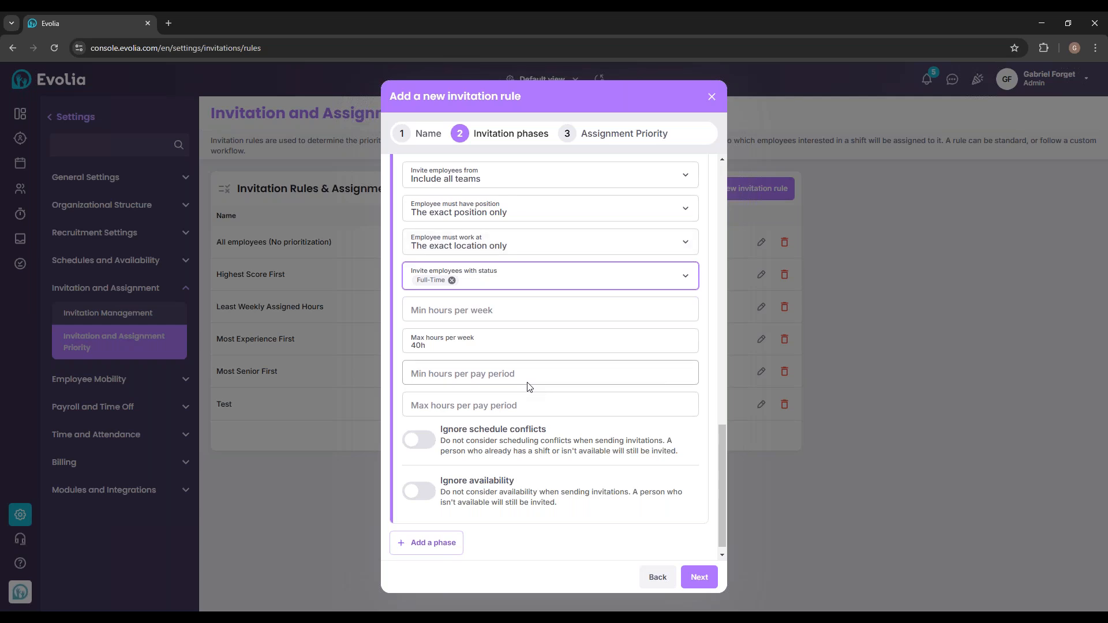
pyautogui.scroll(6, 527, 383)
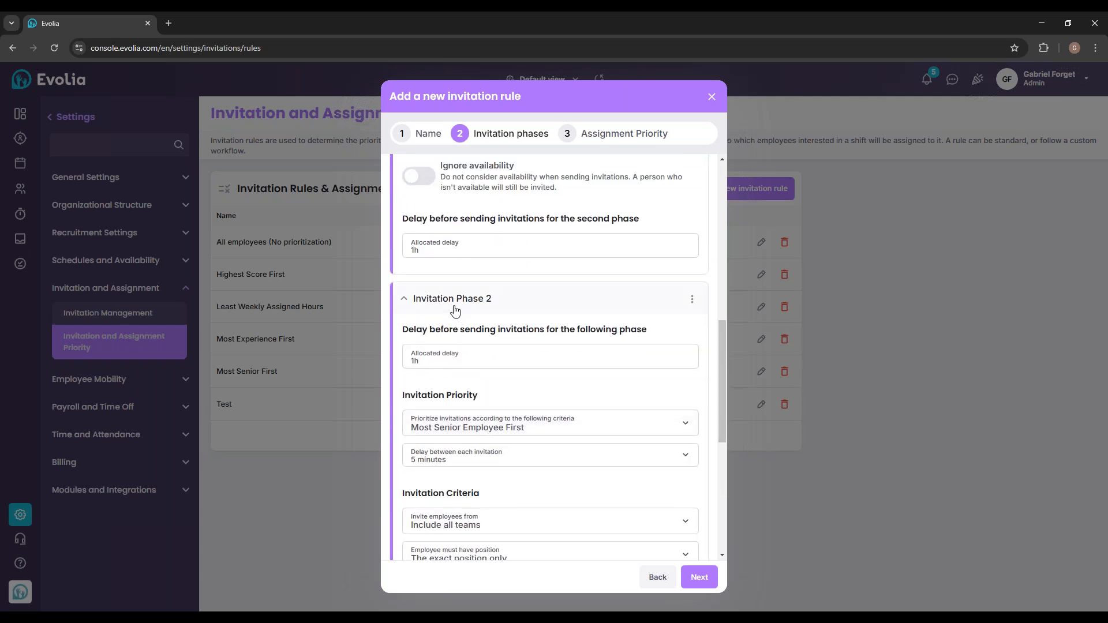
pyautogui.scroll(-3, 470, 314)
pyautogui.scroll(10, 515, 368)
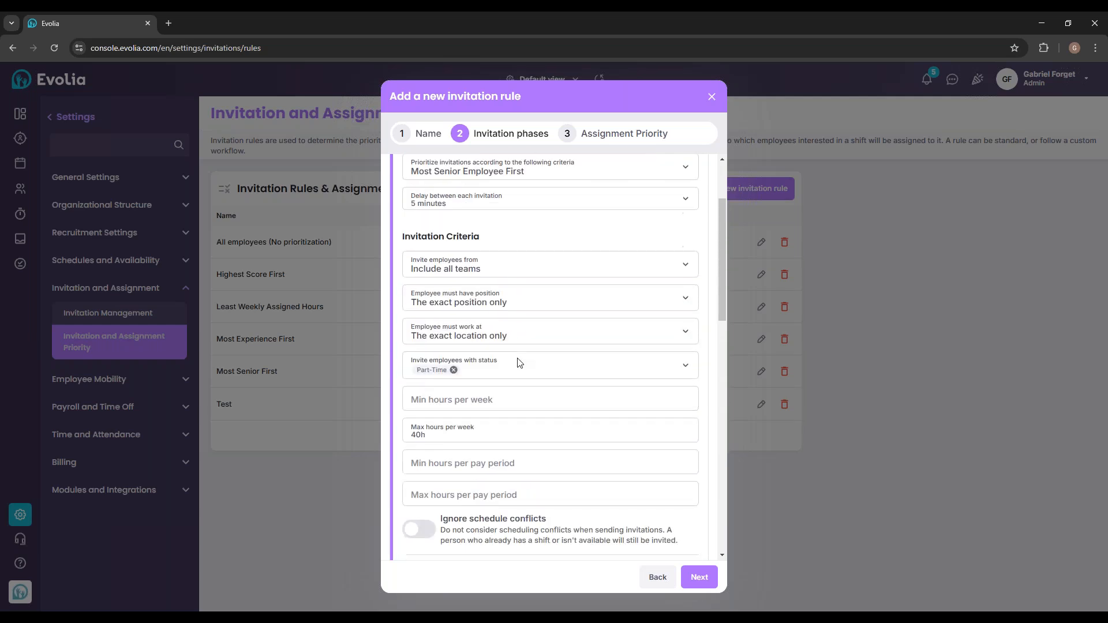
pyautogui.scroll(2, 518, 363)
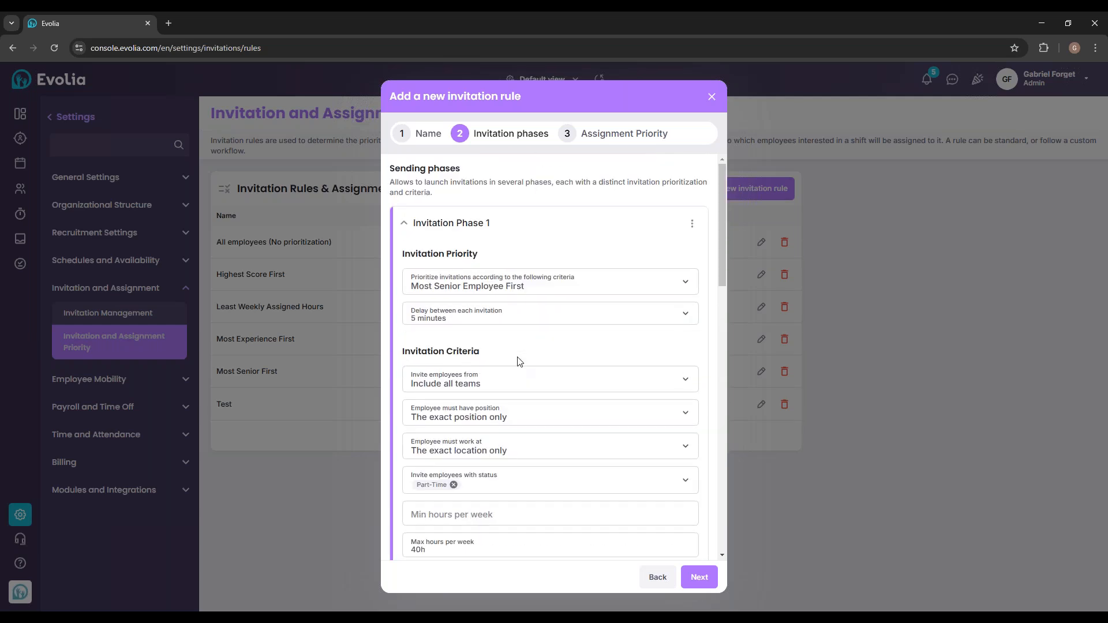
# Continue to the assignment priority, check the first-level options, and set the second-level priority to The Least Hours First.
pyautogui.click(603, 136)
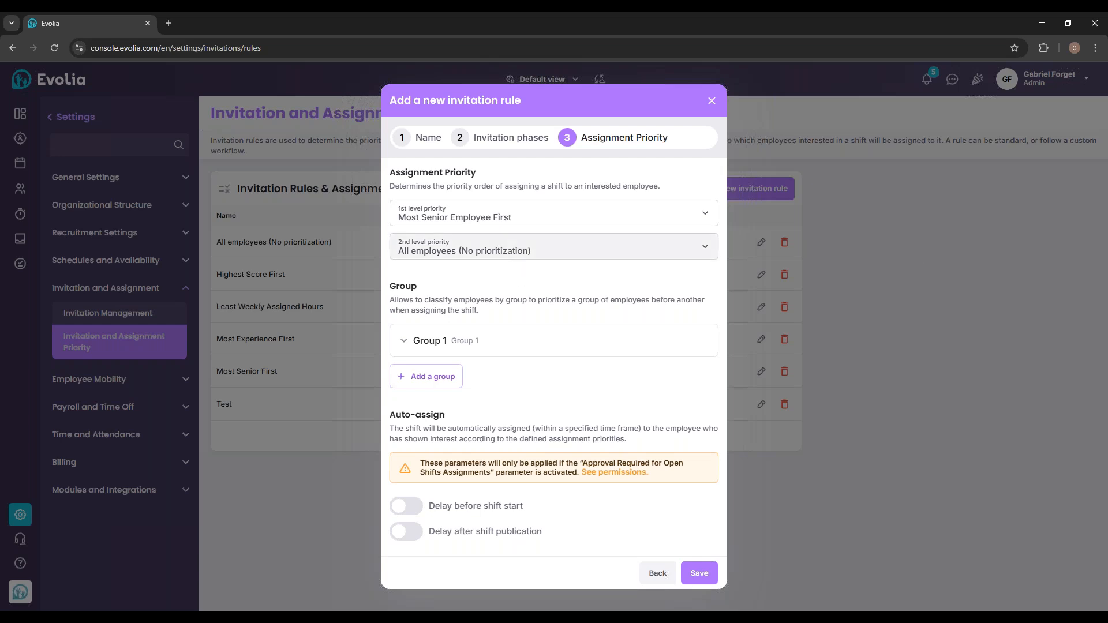
pyautogui.click(465, 214)
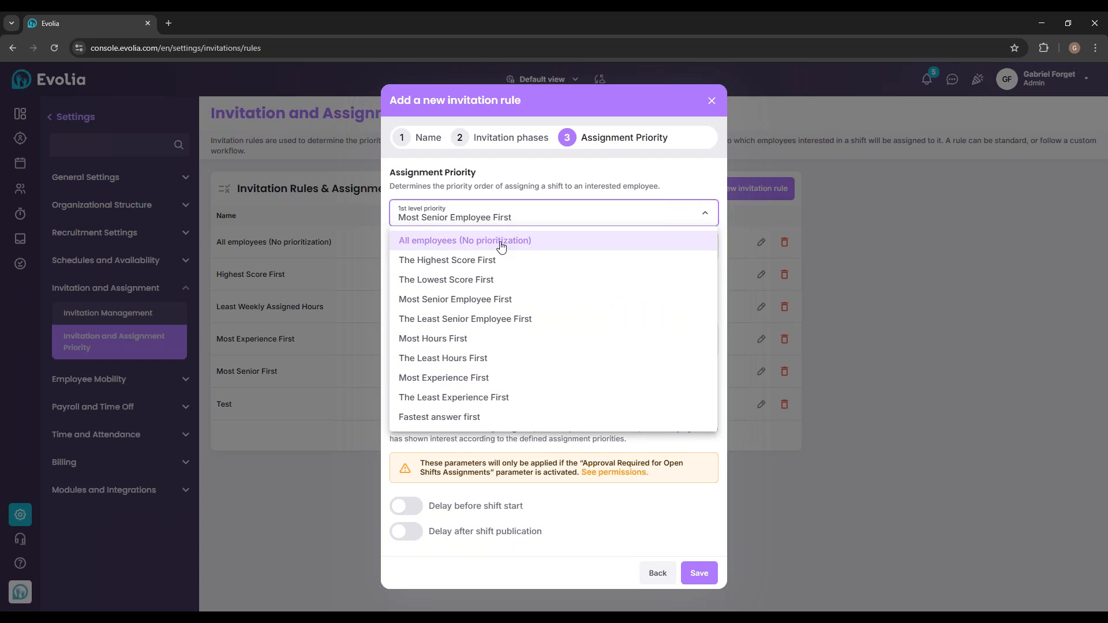
pyautogui.click(501, 196)
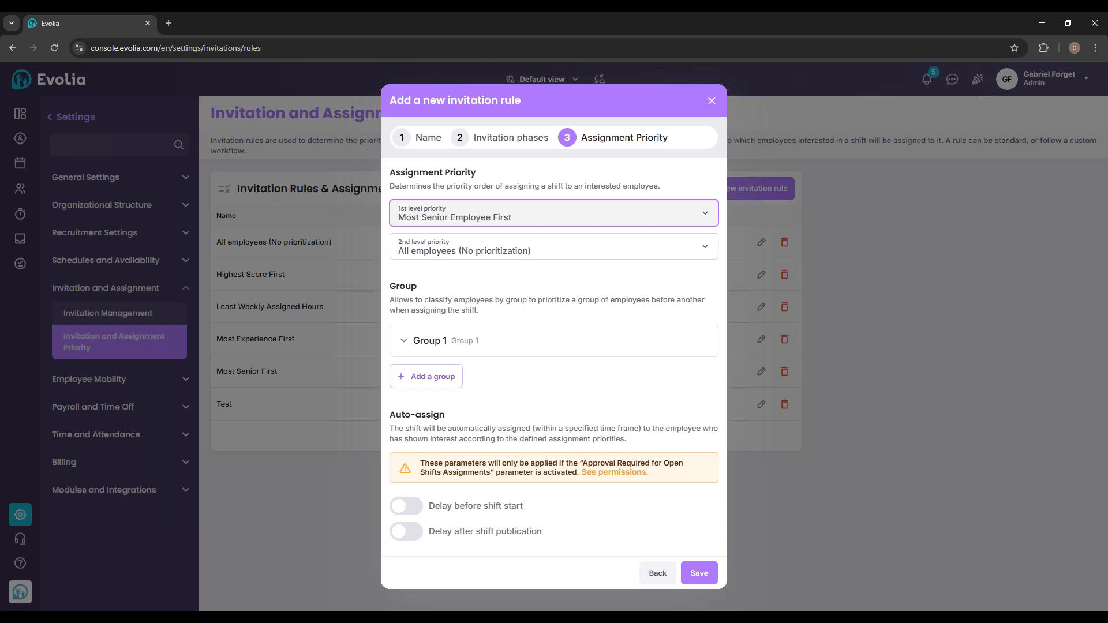
pyautogui.click(448, 250)
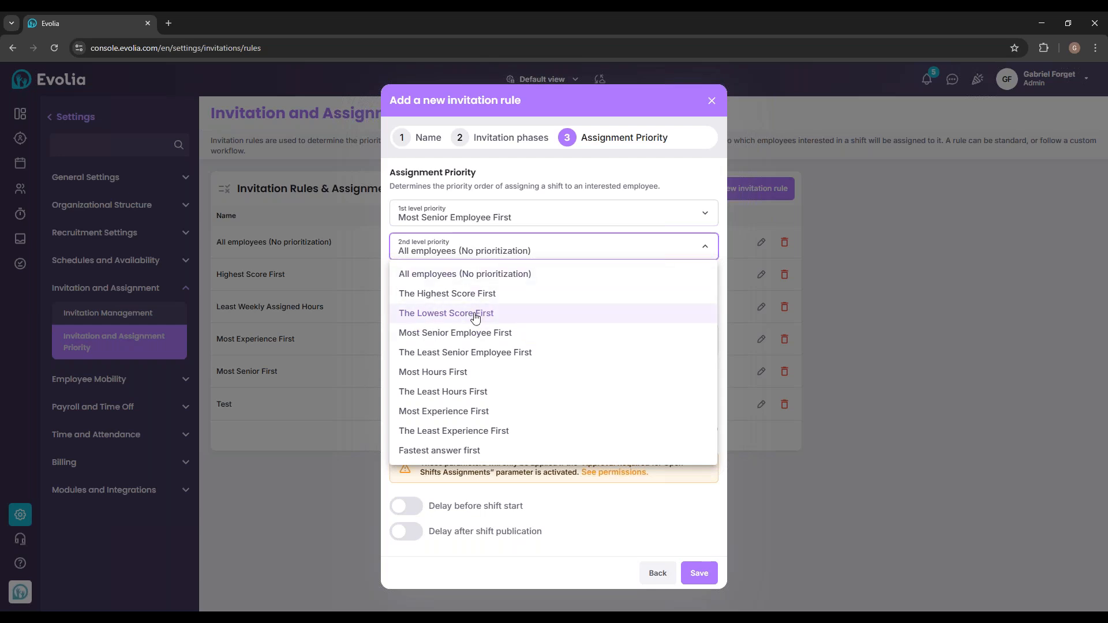
pyautogui.click(463, 397)
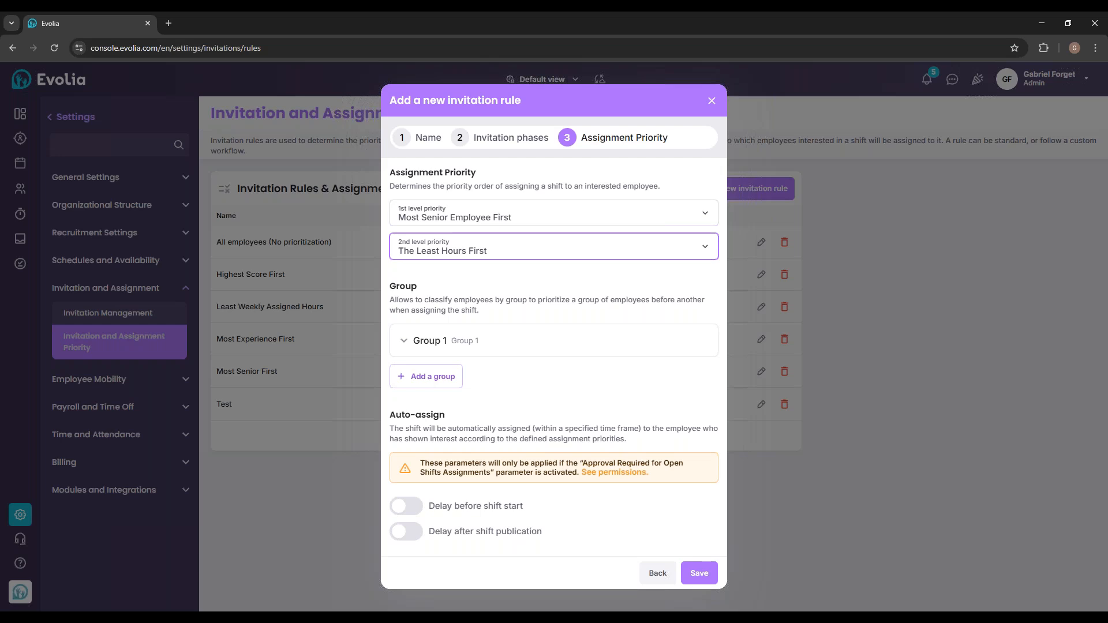
# Expand Group 1 in the assignment priority and change its English name to "Part-Time".
pyautogui.click(502, 342)
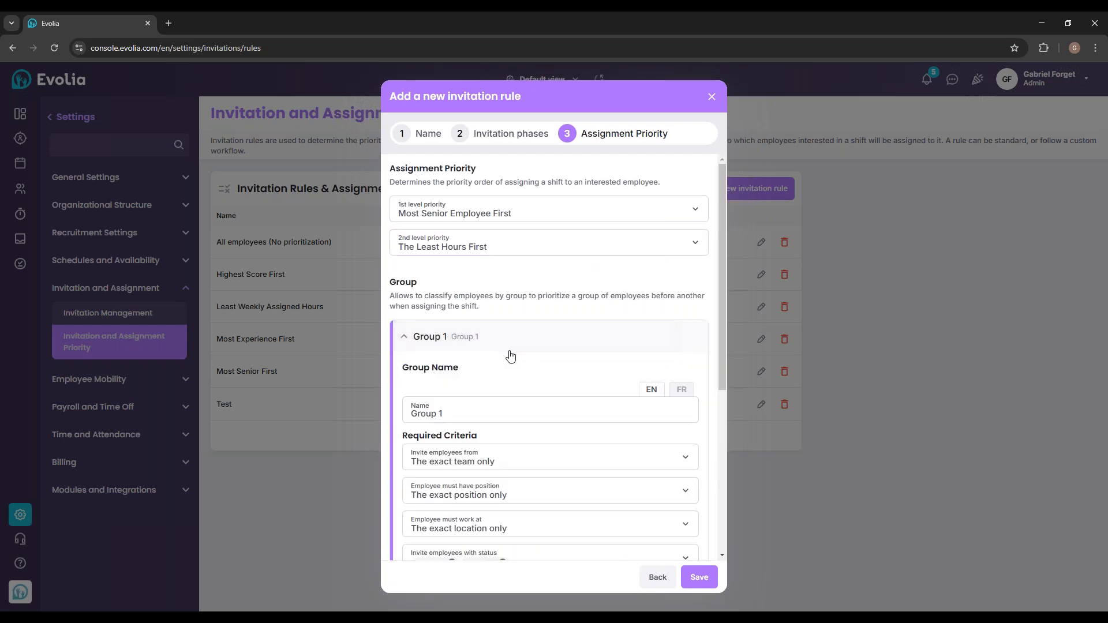
pyautogui.scroll(-1, 518, 355)
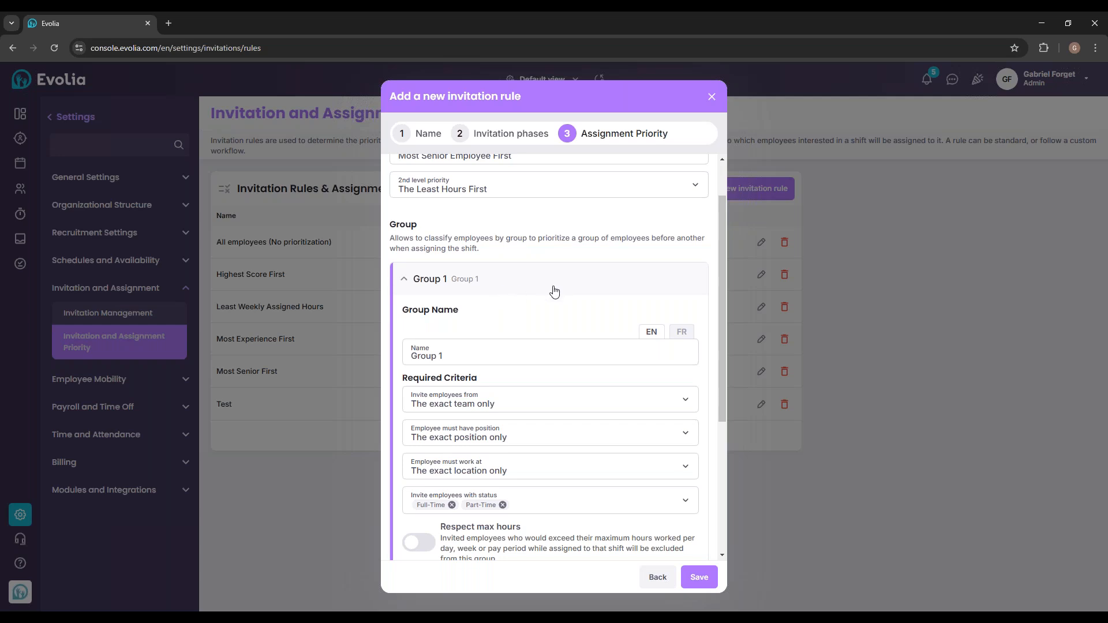
pyautogui.scroll(-1, 554, 291)
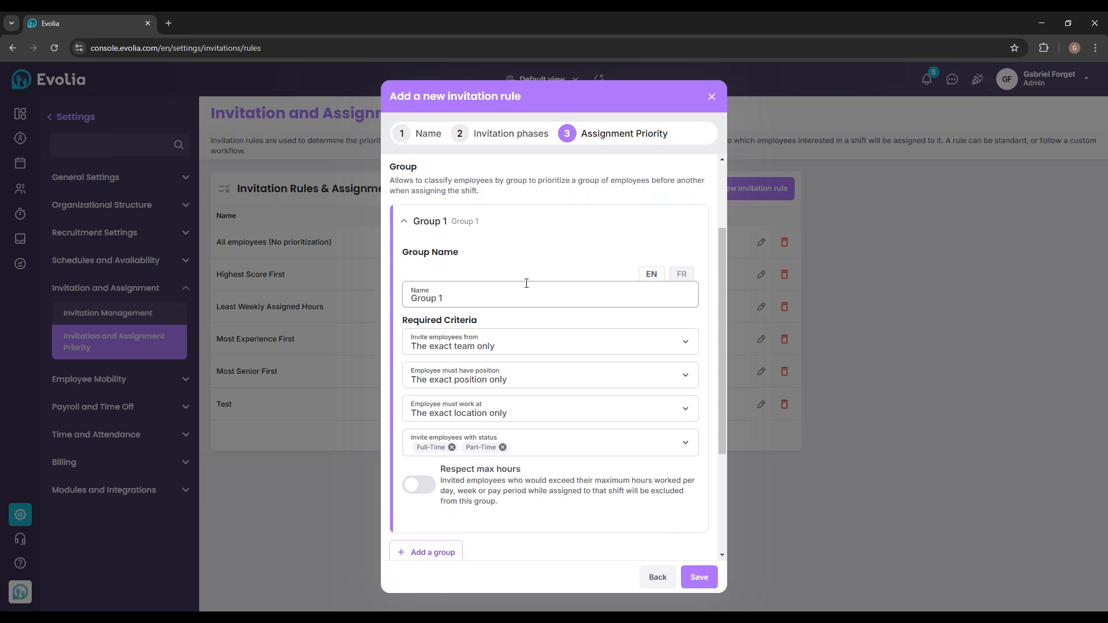
pyautogui.click(477, 298)
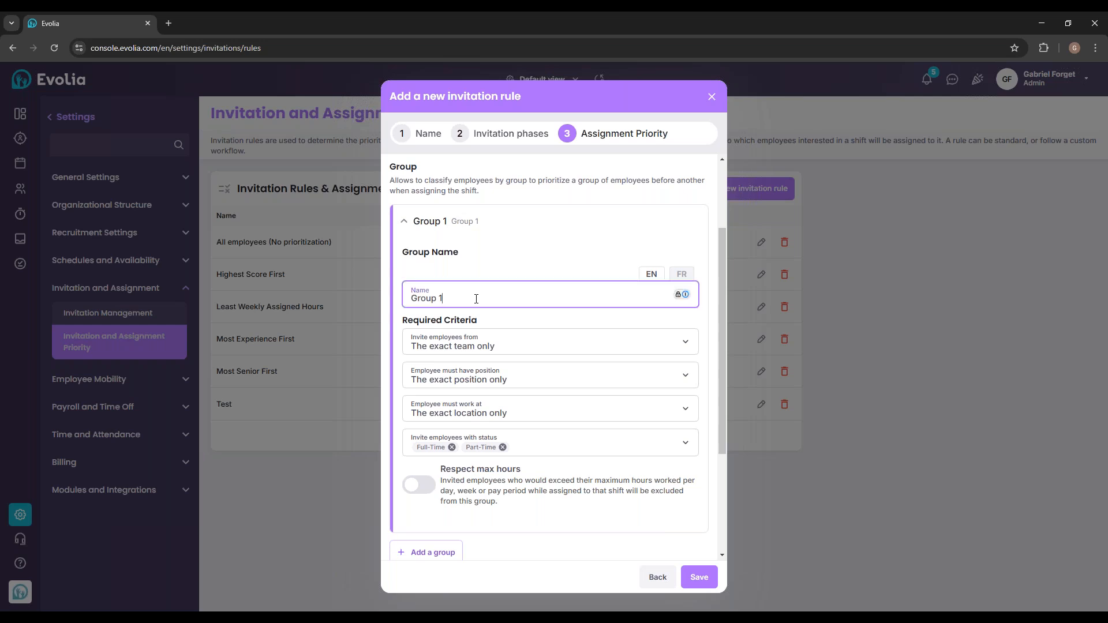
pyautogui.press('BackSpace')
pyautogui.press('BackSpace')
pyautogui.press('BackSpace')
pyautogui.press('BackSpace')
pyautogui.press('BackSpace')
pyautogui.write('P')
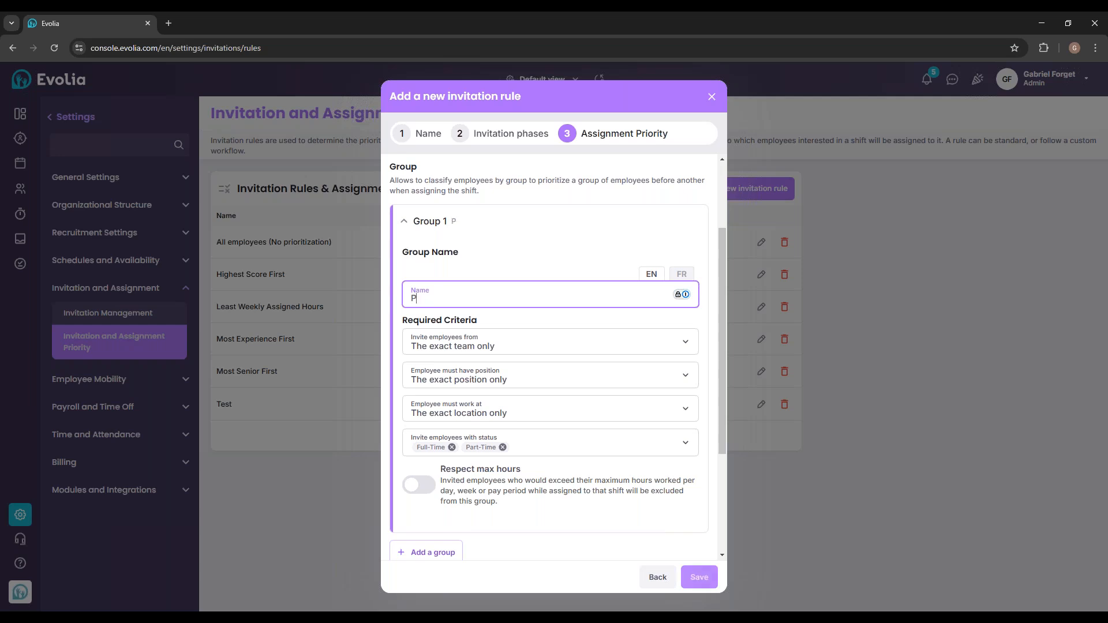
pyautogui.write('art-Time')
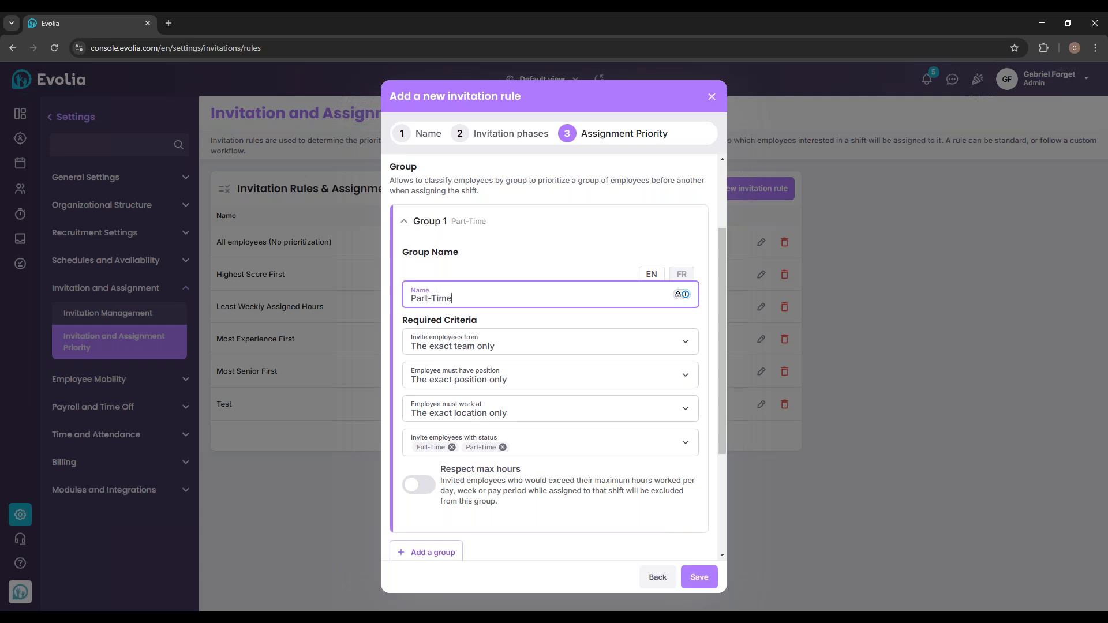
# Change Group 1's French name to "Part-Time".
pyautogui.click(682, 274)
pyautogui.click(510, 294)
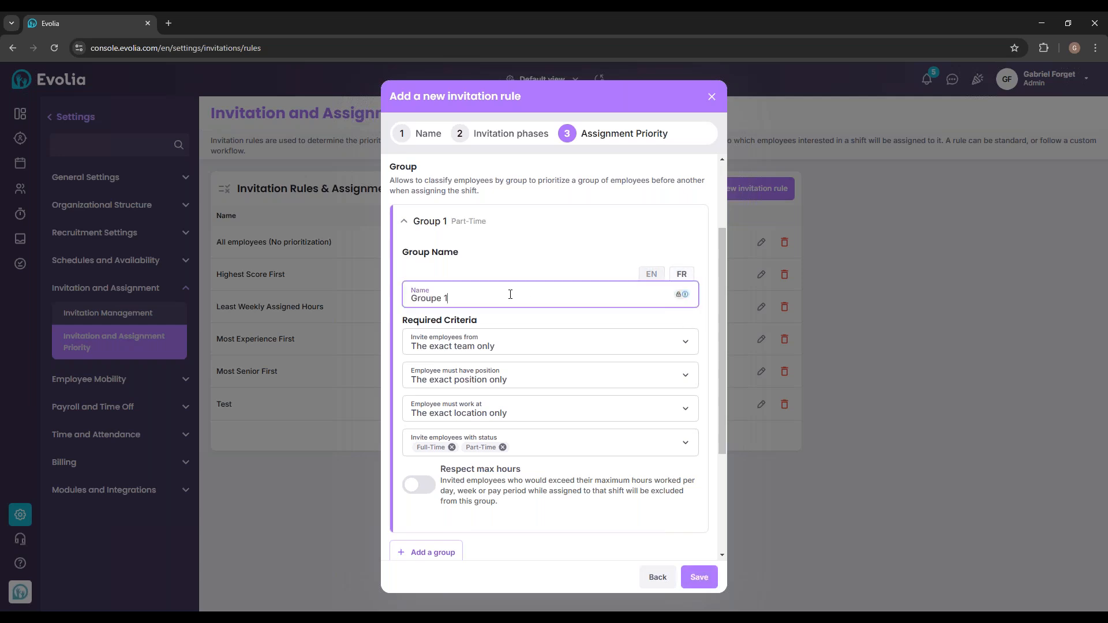
pyautogui.press('BackSpace')
pyautogui.press('BackSpace')
pyautogui.press('BackSpace')
pyautogui.press('BackSpace')
pyautogui.press('BackSpace')
pyautogui.press('BackSpace')
pyautogui.press('BackSpace')
pyautogui.write('T')
pyautogui.press('BackSpace')
pyautogui.write('Part-Time')
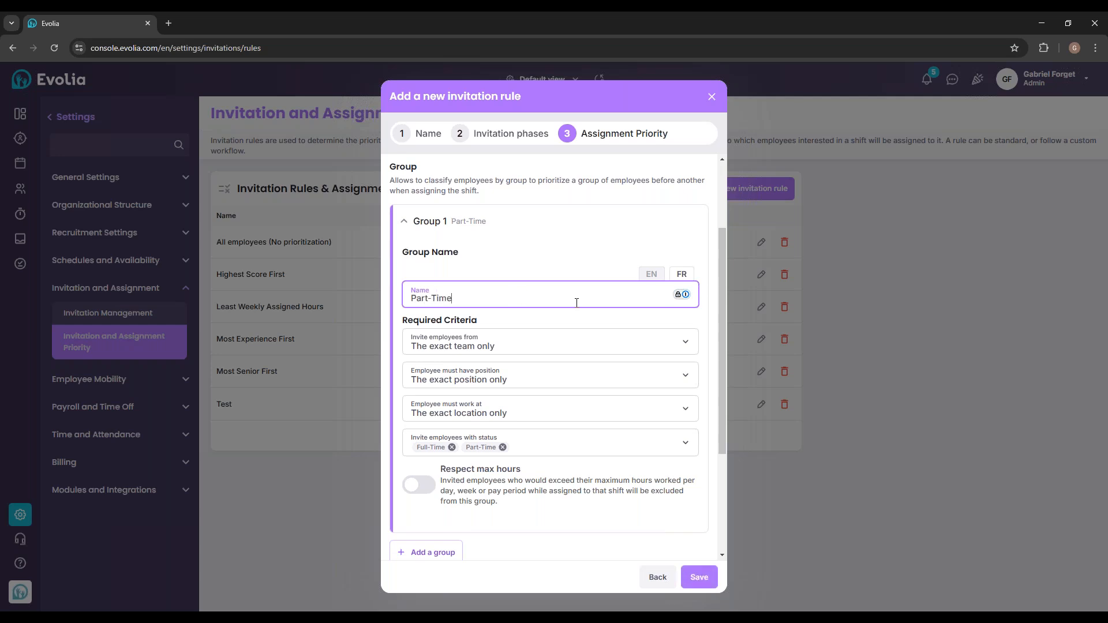
# Return to Group 1's English name and include all teams in the group's required criteria.
pyautogui.click(649, 276)
pyautogui.click(497, 342)
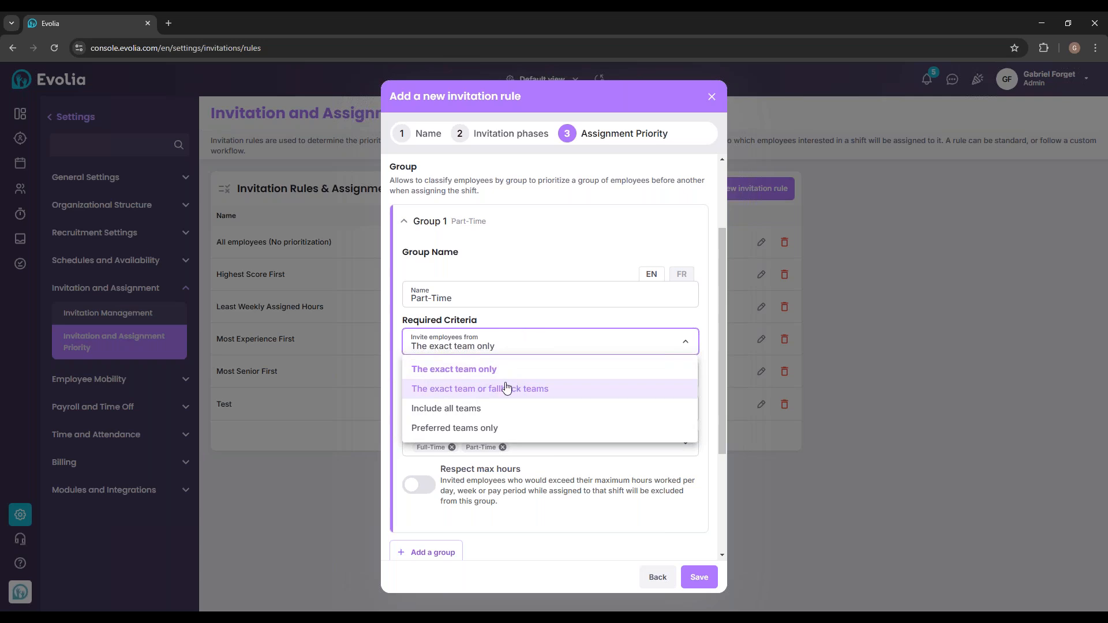
pyautogui.click(483, 408)
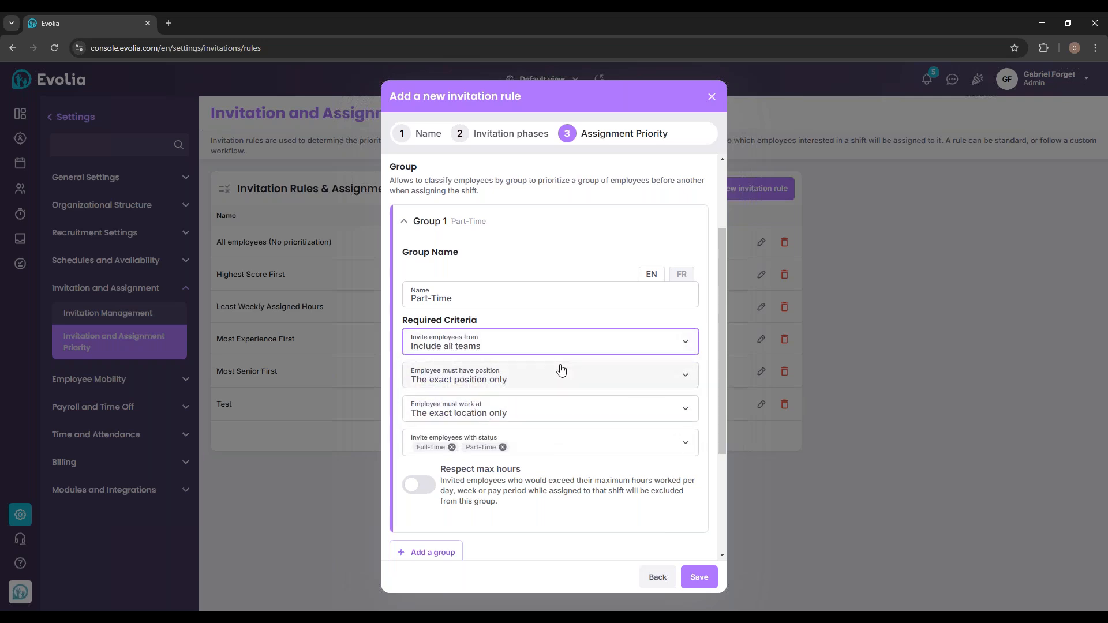
# Remove the Full-Time status from Group 1's invited employees and add a second assignment group.
pyautogui.scroll(-1, 559, 371)
pyautogui.click(452, 390)
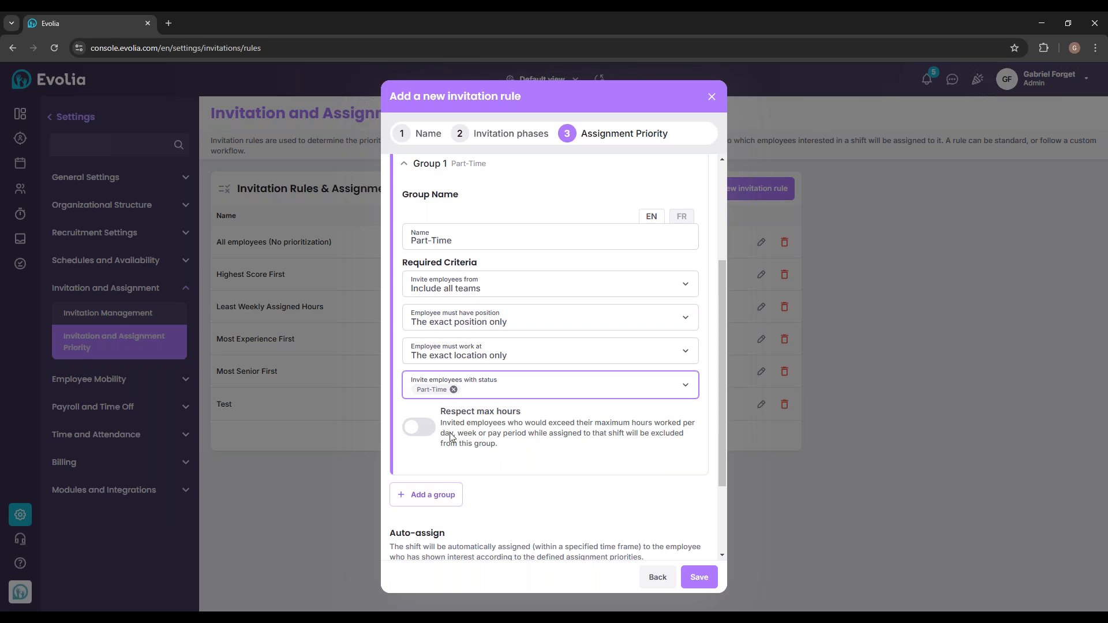
pyautogui.click(451, 505)
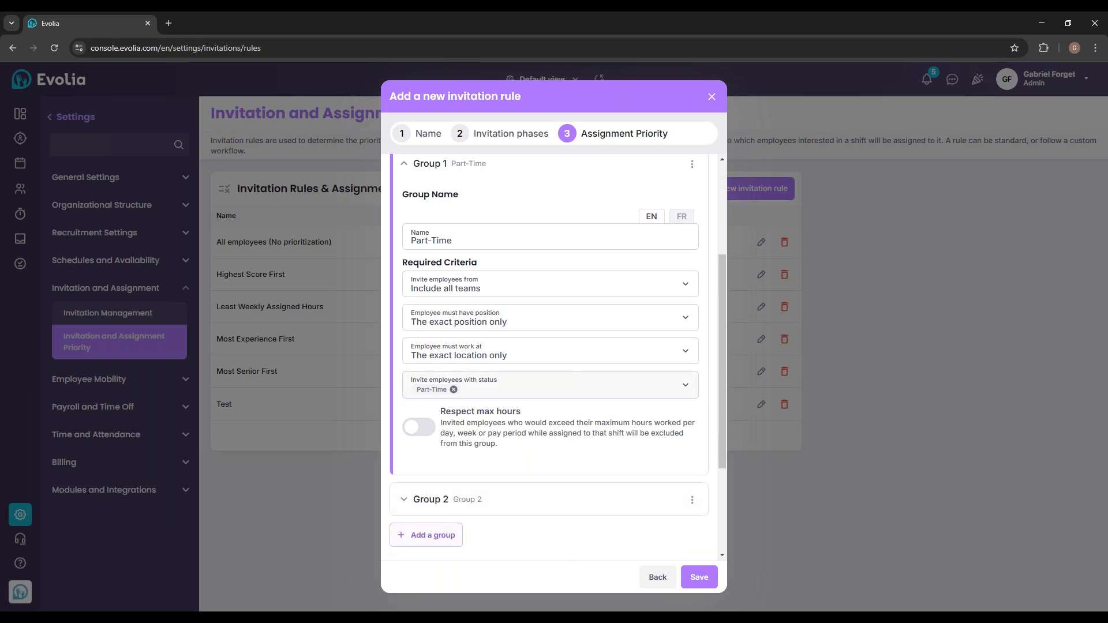
# Expand Group 2 and change its English and French names to "Full-Time".
pyautogui.scroll(-3, 586, 397)
pyautogui.scroll(-2, 586, 397)
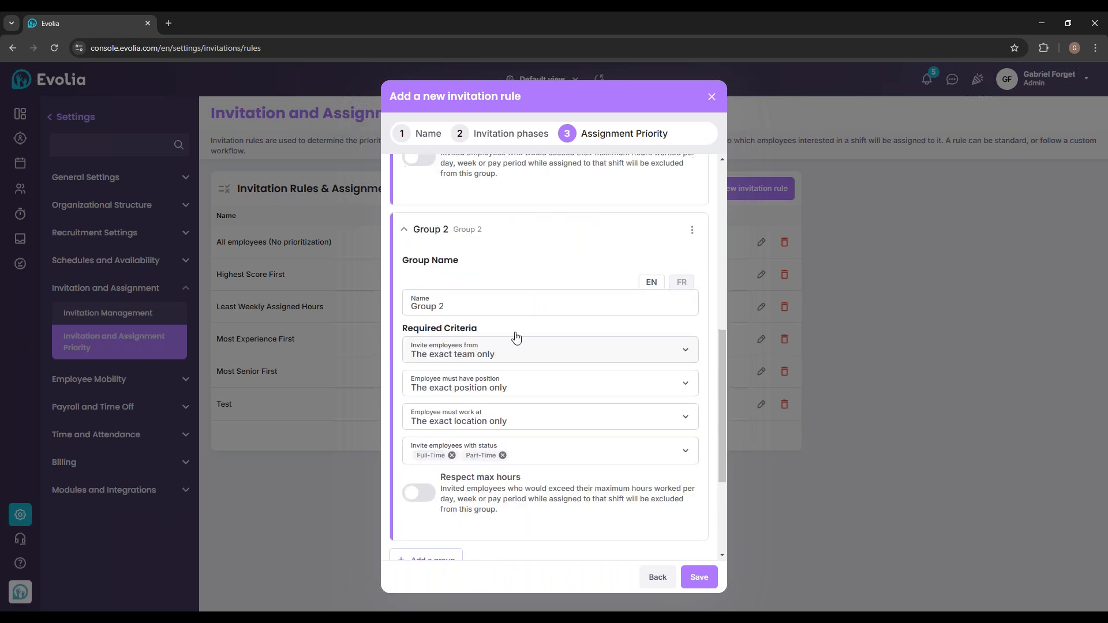
pyautogui.moveTo(456, 306); pyautogui.dragTo(411, 310)
pyautogui.write('F')
pyautogui.write('-Time')
pyautogui.click(682, 283)
pyautogui.tripleClick(419, 306)
pyautogui.press('BackSpace')
pyautogui.write('Full-Time')
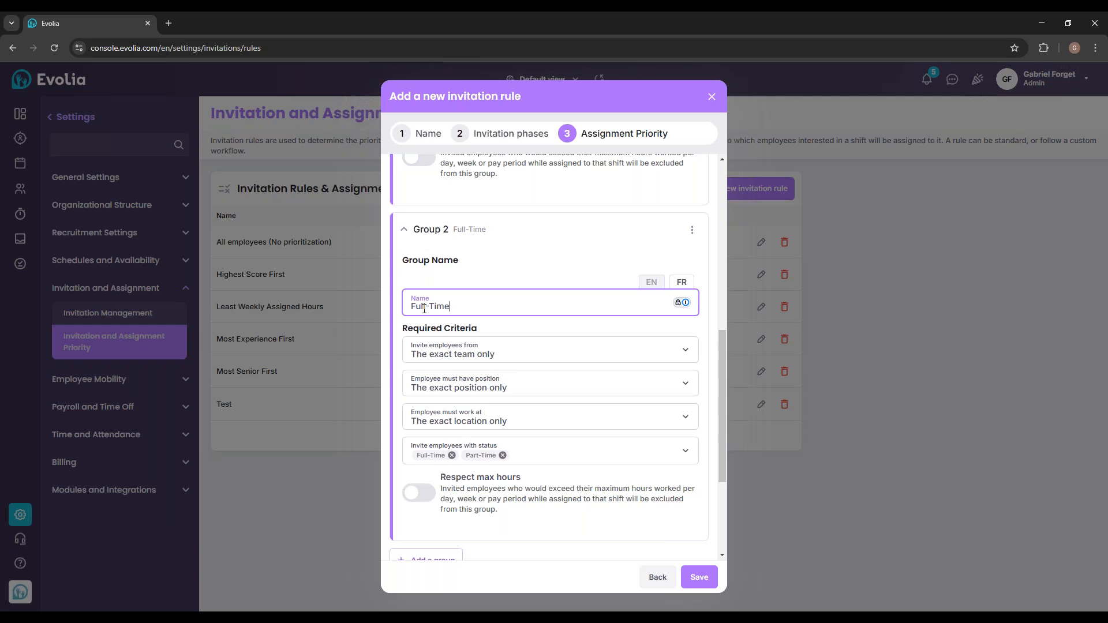
# Include all teams in Group 2's required criteria and limit its employee status to Full-Time.
pyautogui.click(499, 351)
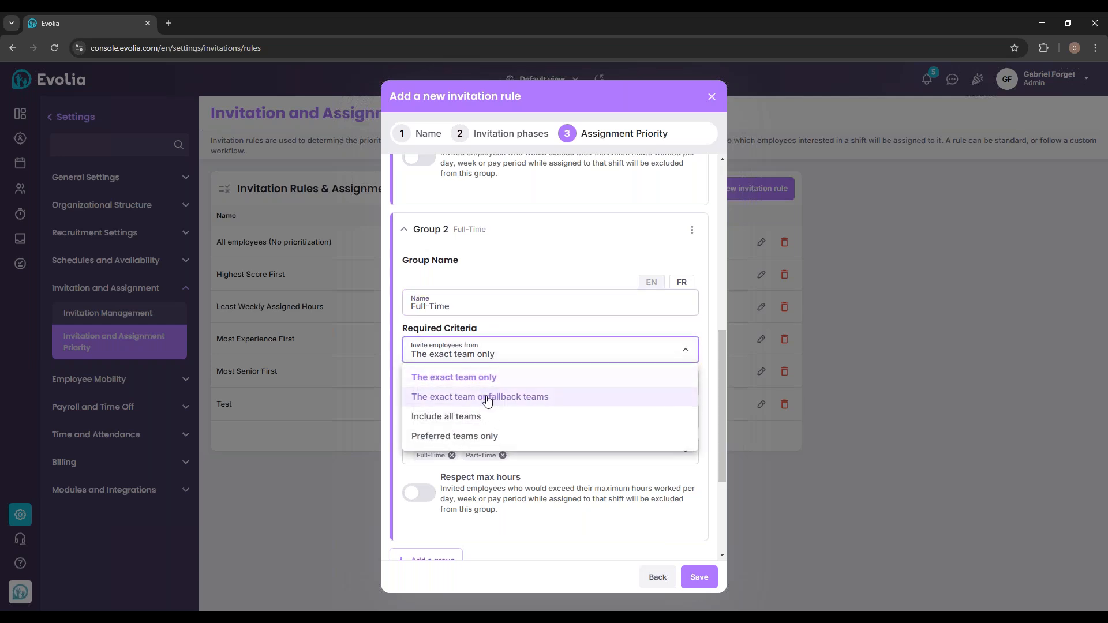
pyautogui.click(469, 417)
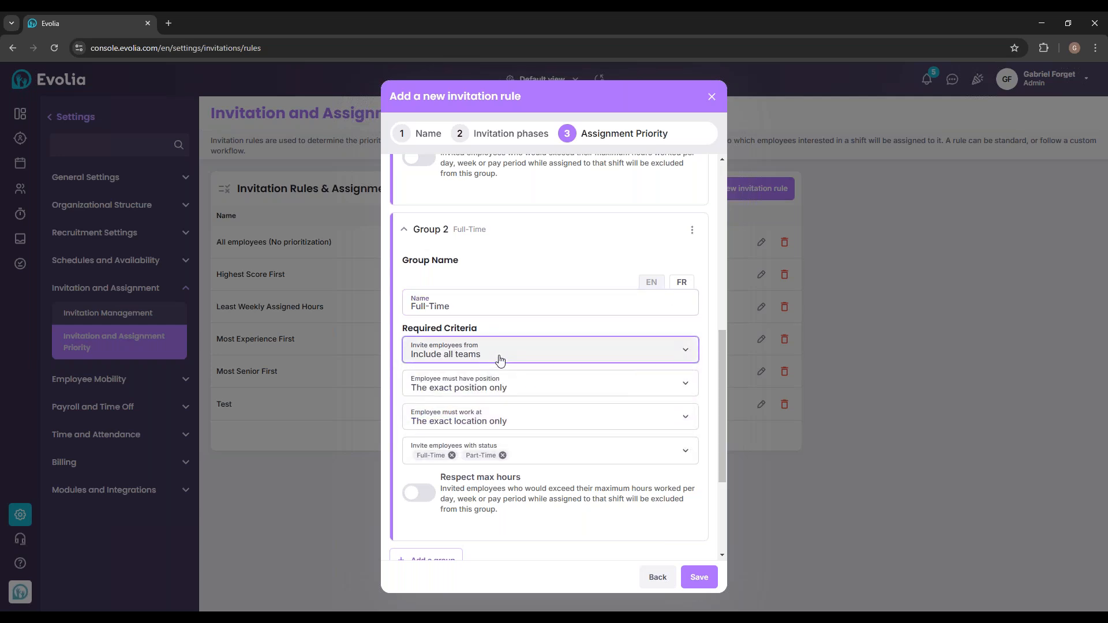
pyautogui.scroll(-1, 445, 398)
pyautogui.click(452, 397)
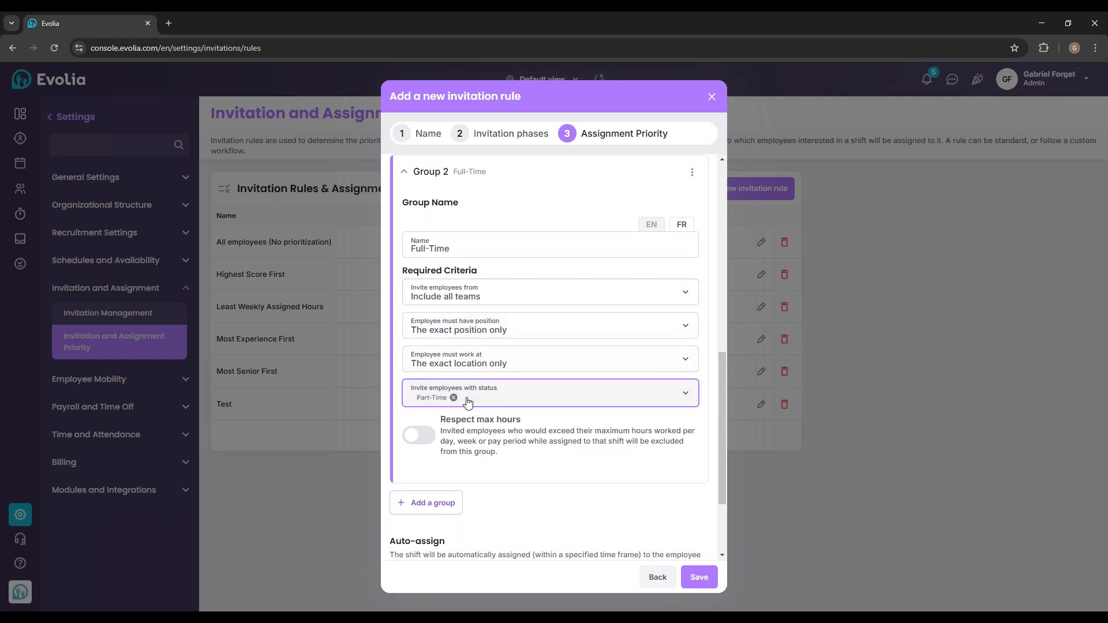
pyautogui.click(526, 398)
pyautogui.click(423, 442)
pyautogui.click(424, 461)
pyautogui.click(394, 378)
# Collapse the details of Group 2 and Group 1 in the assignment priority.
pyautogui.scroll(2, 527, 391)
pyautogui.click(456, 290)
pyautogui.scroll(4, 470, 260)
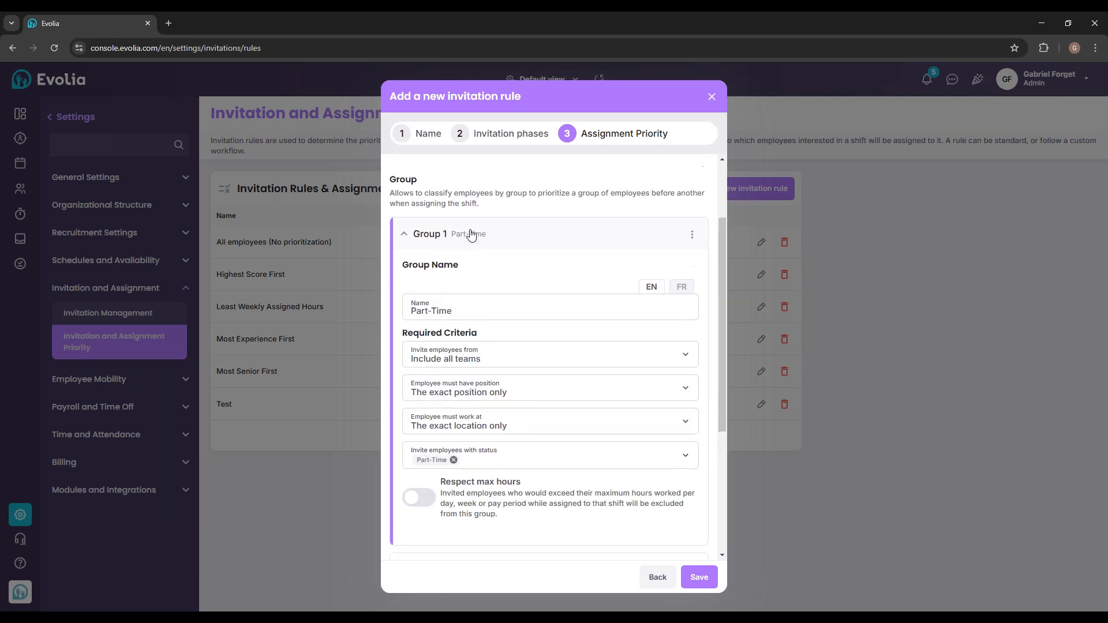
pyautogui.click(470, 231)
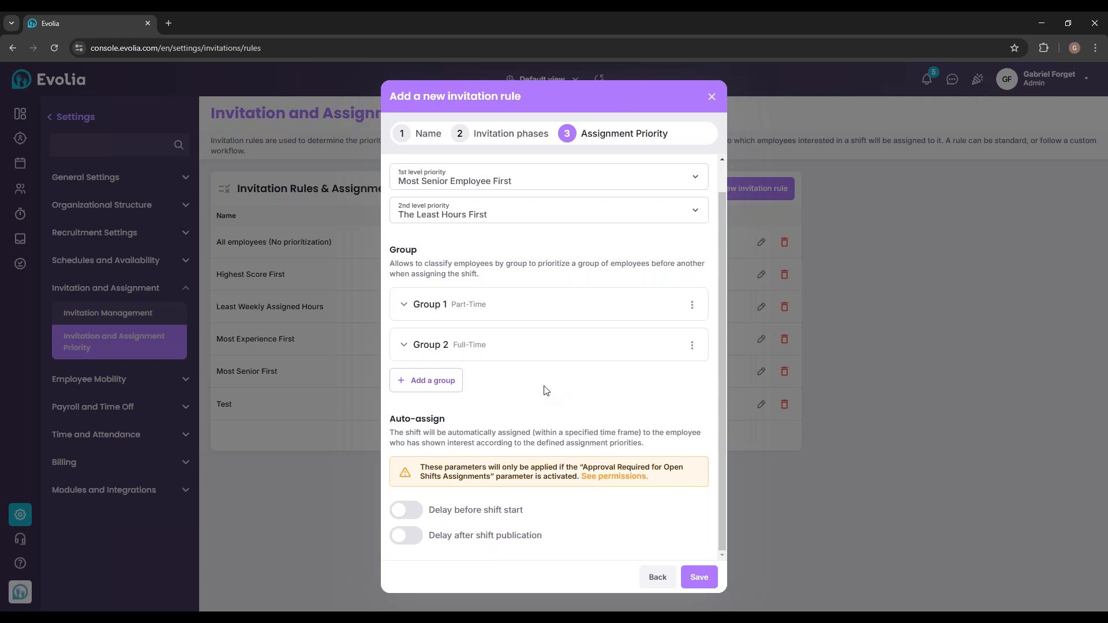
# Review the Auto-assign section and the note on when its parameters apply.
pyautogui.moveTo(389, 418); pyautogui.dragTo(449, 424)
pyautogui.click(449, 425)
pyautogui.moveTo(420, 467); pyautogui.dragTo(687, 478)
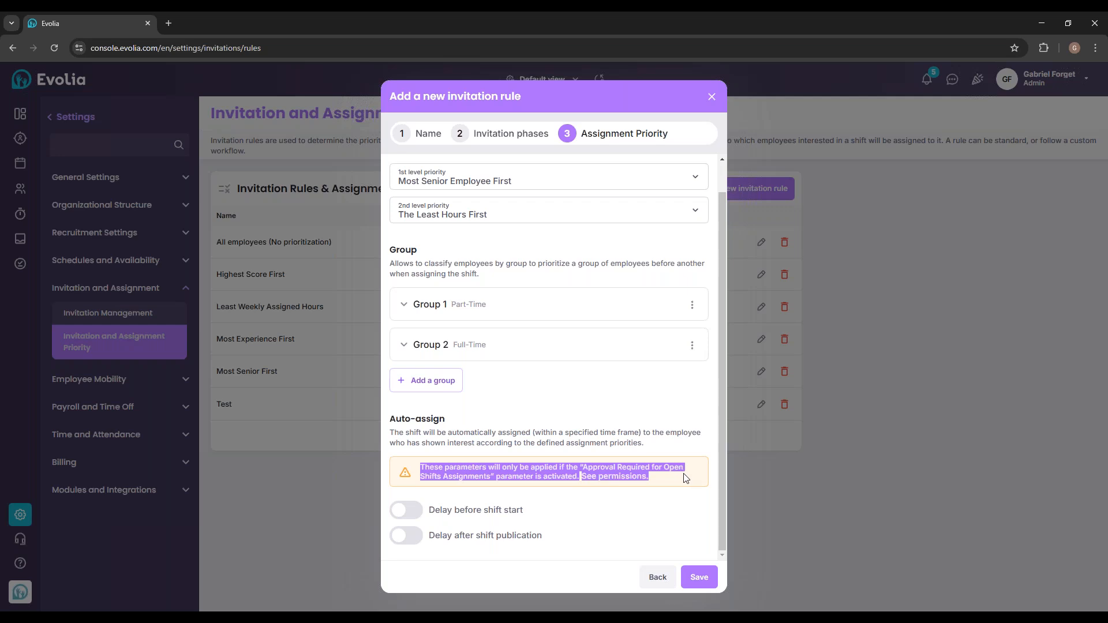
pyautogui.click(672, 478)
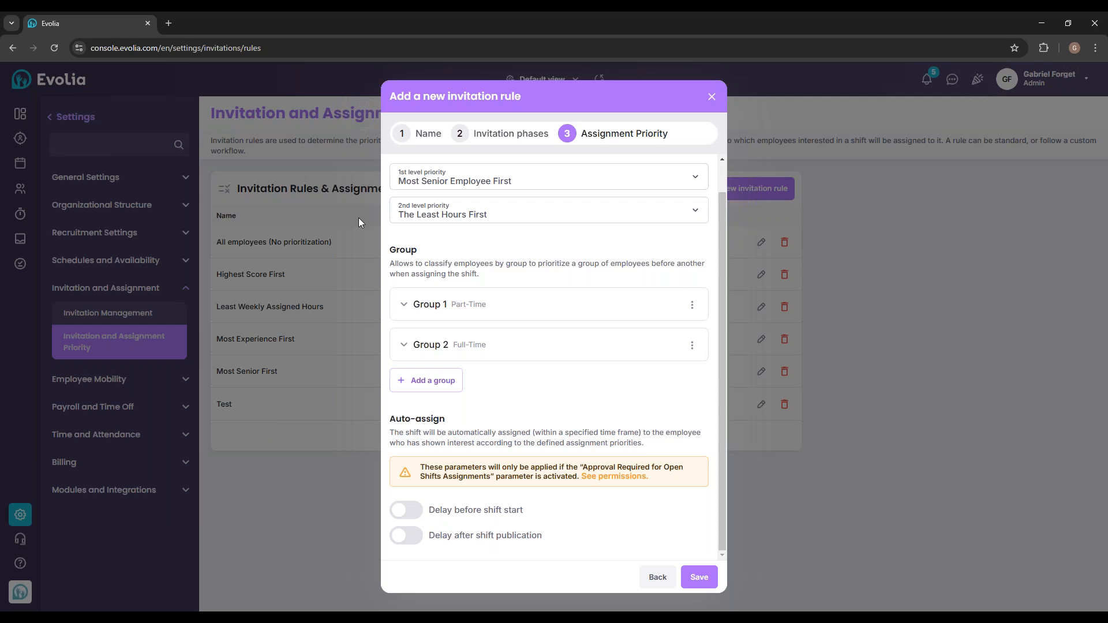
pyautogui.click(415, 513)
pyautogui.scroll(-1, 467, 516)
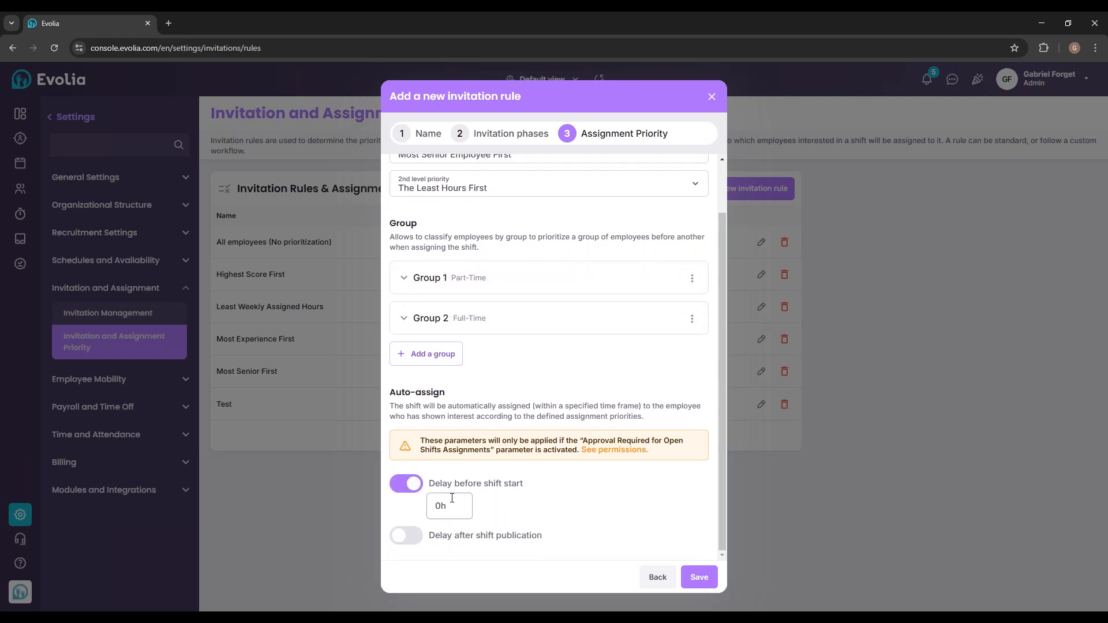
pyautogui.click(415, 487)
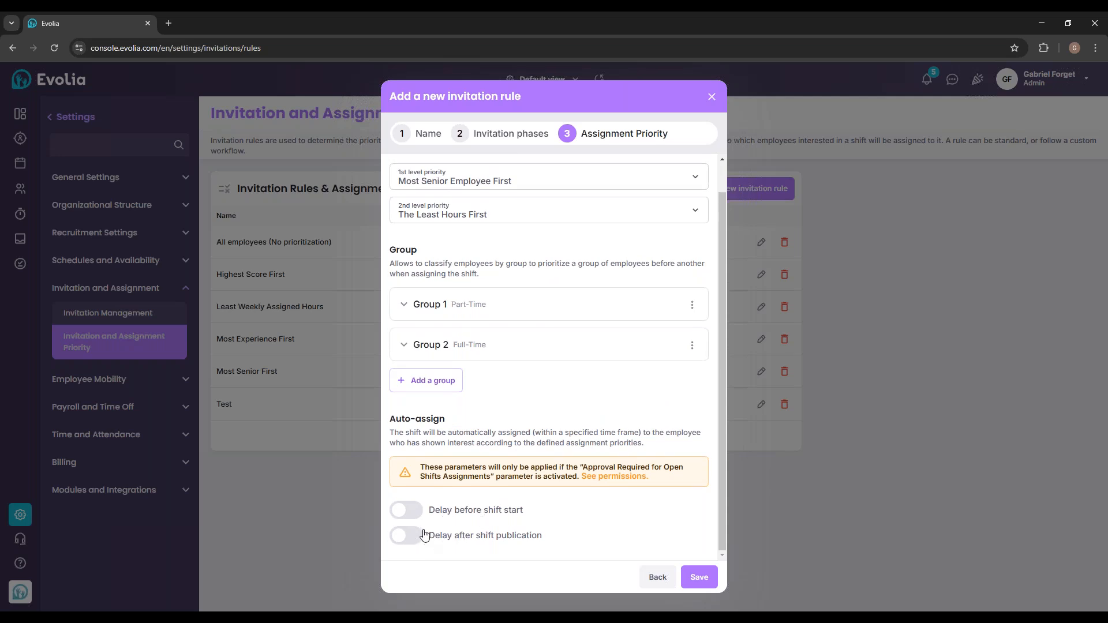
# Enable the auto-assign delay before shift start and set it to 48 hours.
pyautogui.click(404, 509)
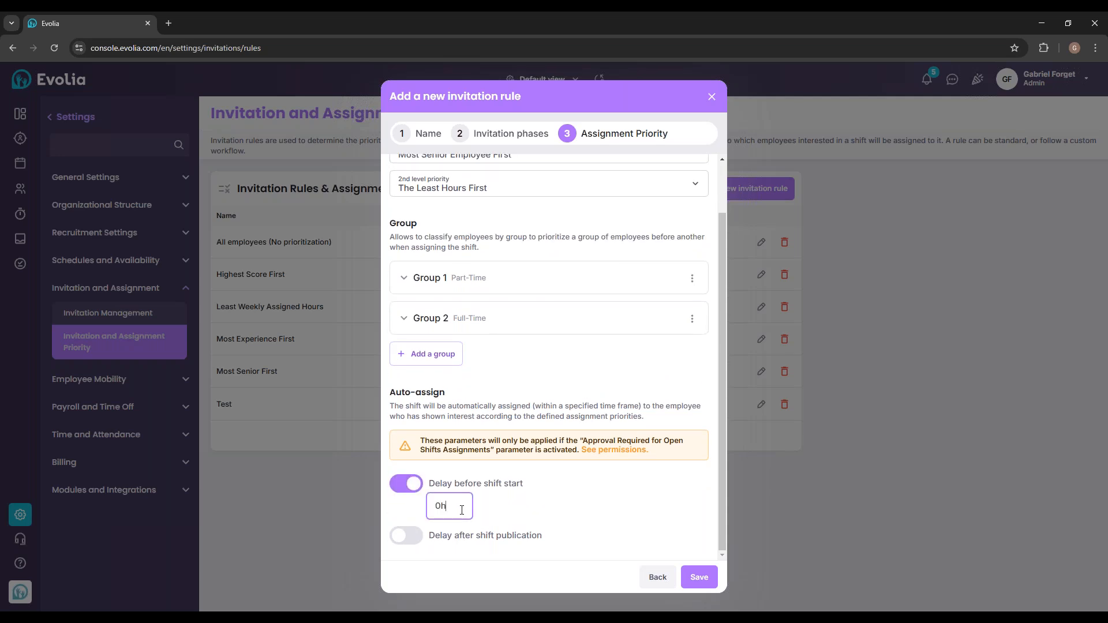
pyautogui.press('BackSpace')
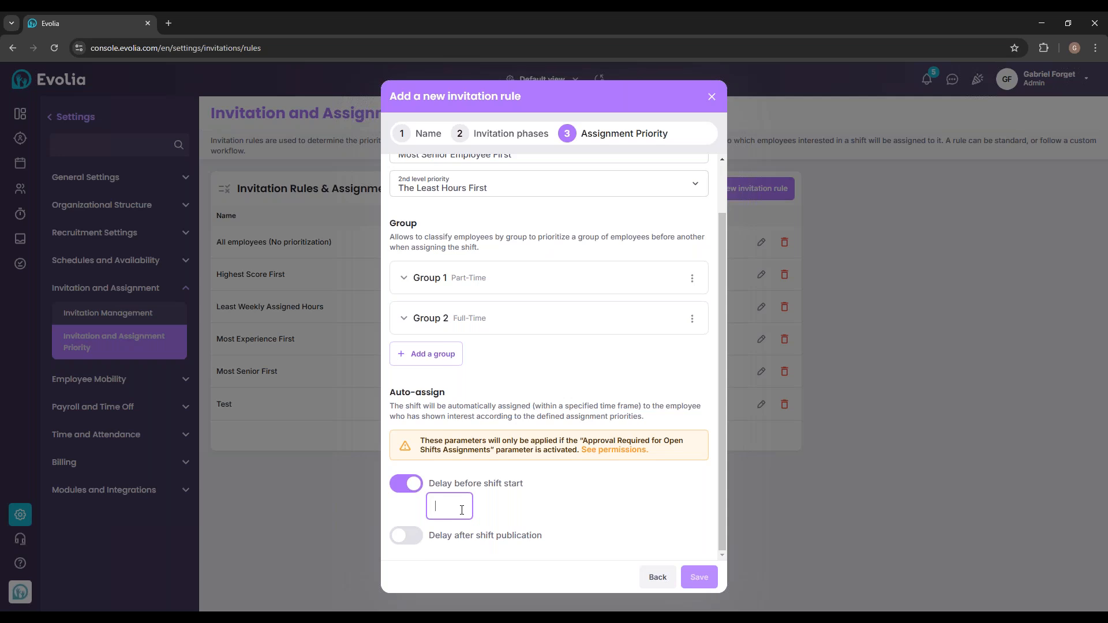
pyautogui.write('48h')
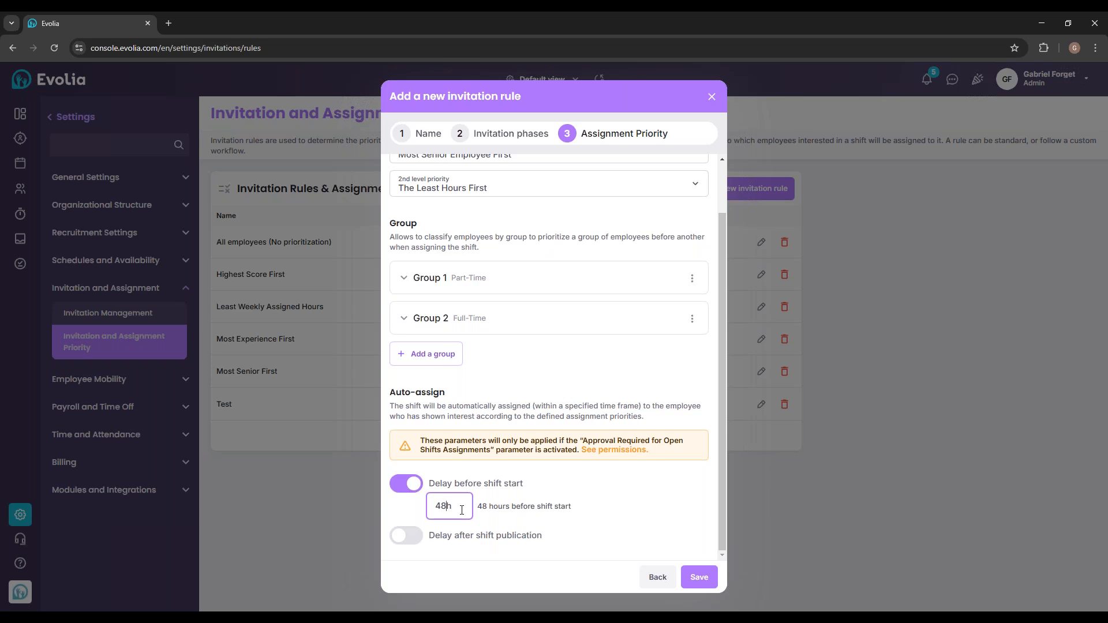
pyautogui.click(639, 532)
# Enable the auto-assign delay after shift publication and set it to 168 hours.
pyautogui.click(416, 540)
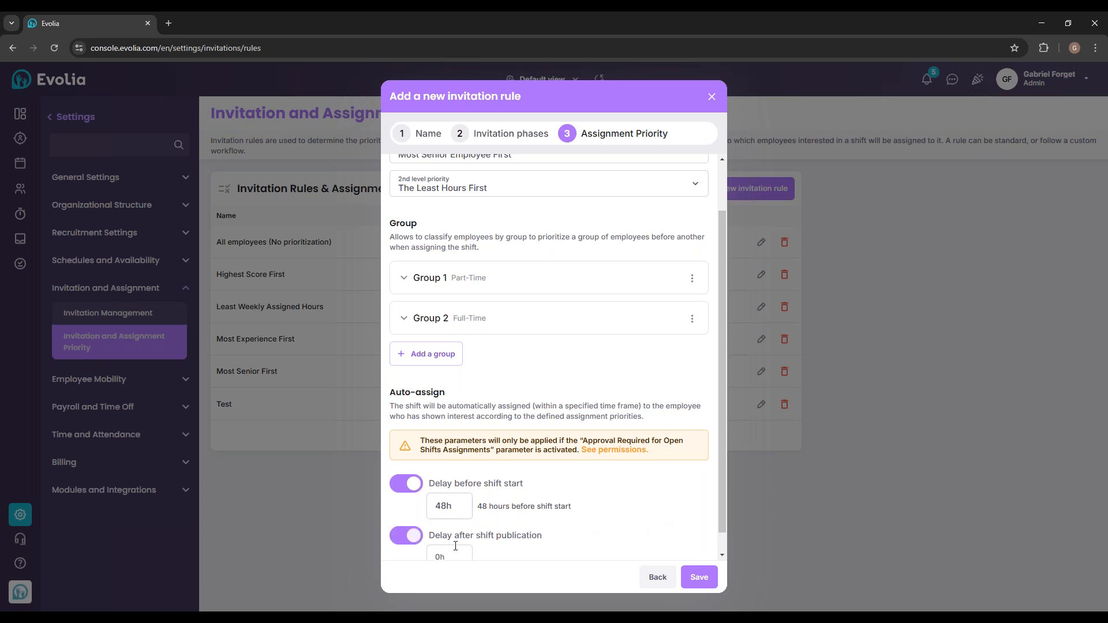
pyautogui.scroll(-1, 444, 537)
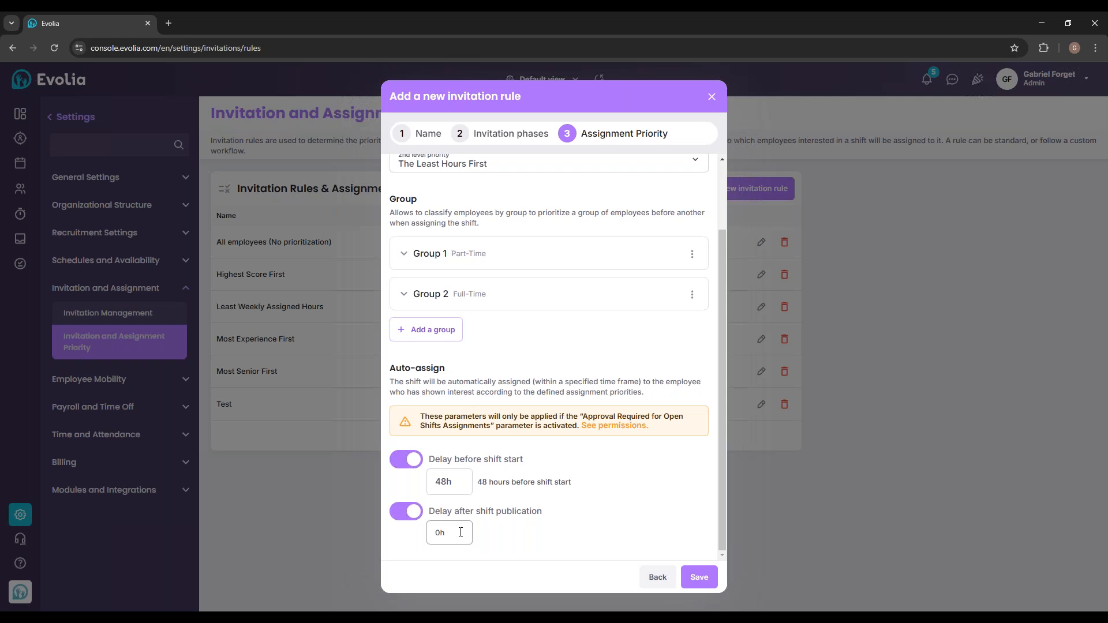
pyautogui.click(461, 532)
pyautogui.press('BackSpace')
pyautogui.press('BackSpace')
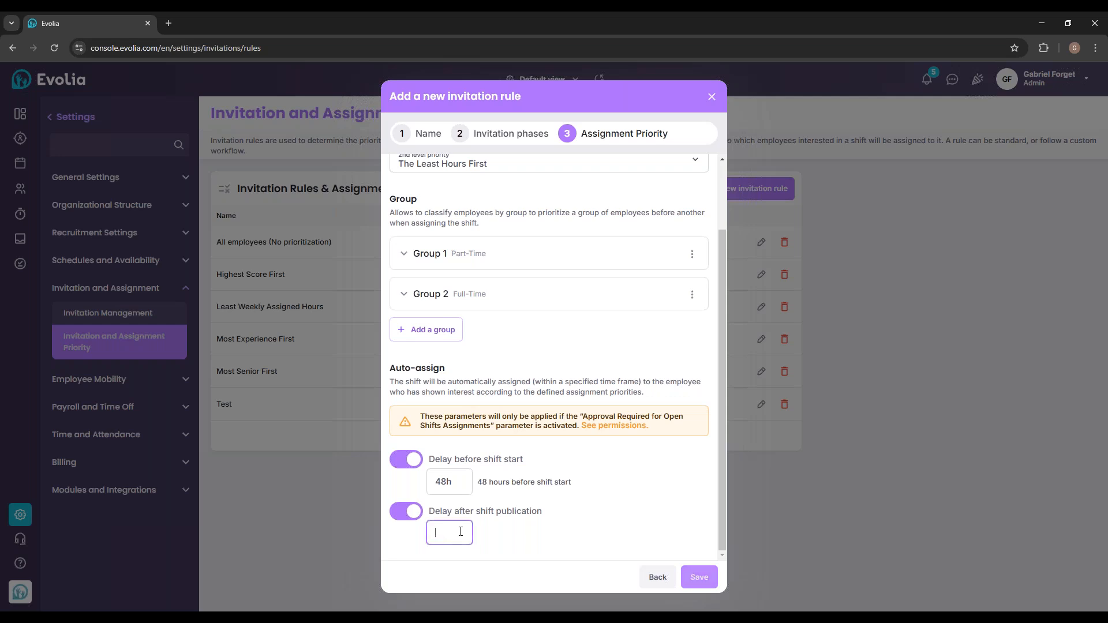
pyautogui.write('7h')
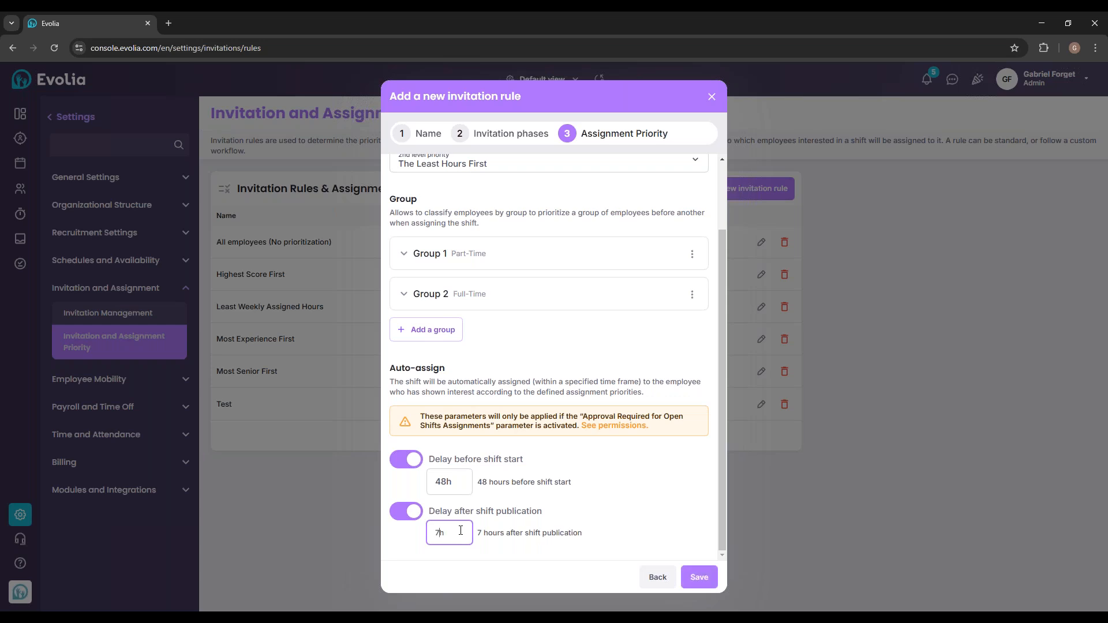
pyautogui.moveTo(451, 532); pyautogui.dragTo(437, 533)
pyautogui.press('BackSpace')
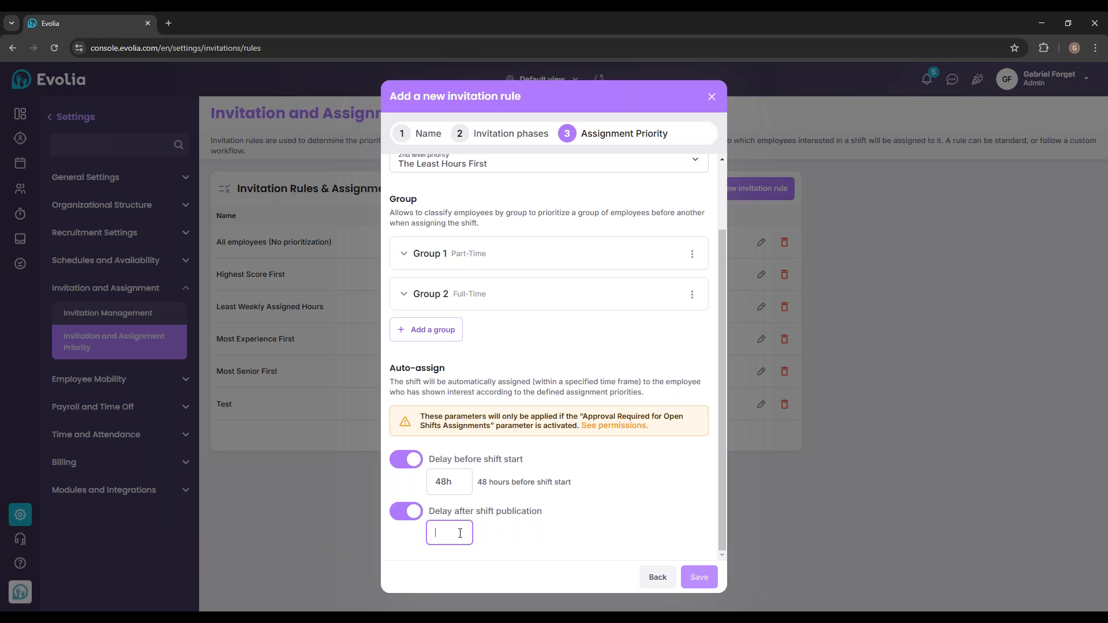
pyautogui.write('168h')
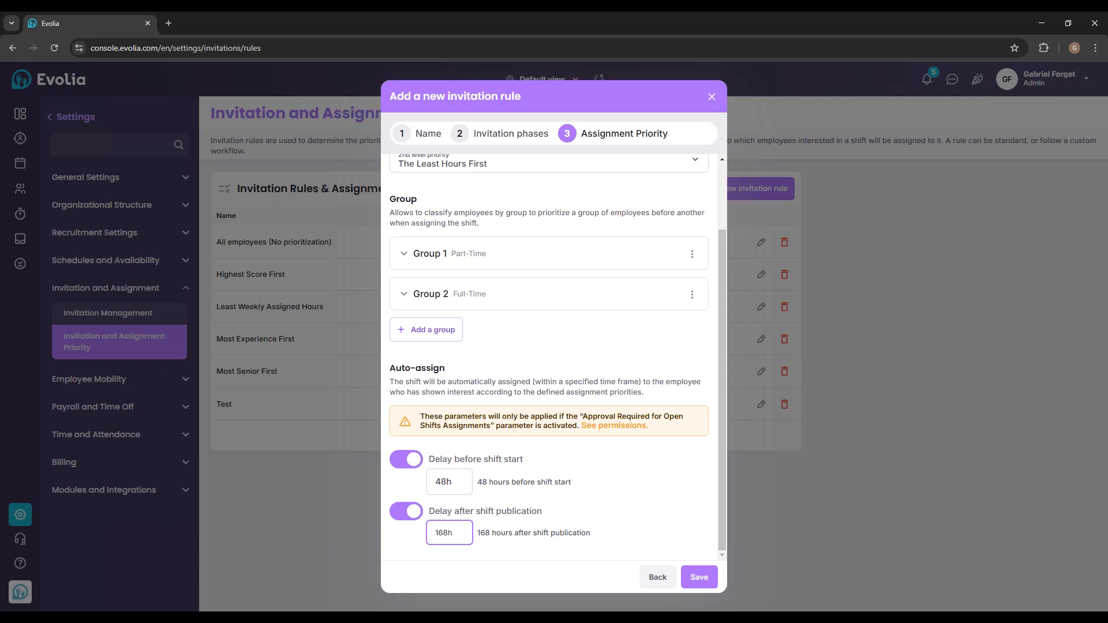
pyautogui.click(455, 579)
# Save the new invitation rule and check the type of Test 1 in the rules list.
pyautogui.scroll(2, 563, 307)
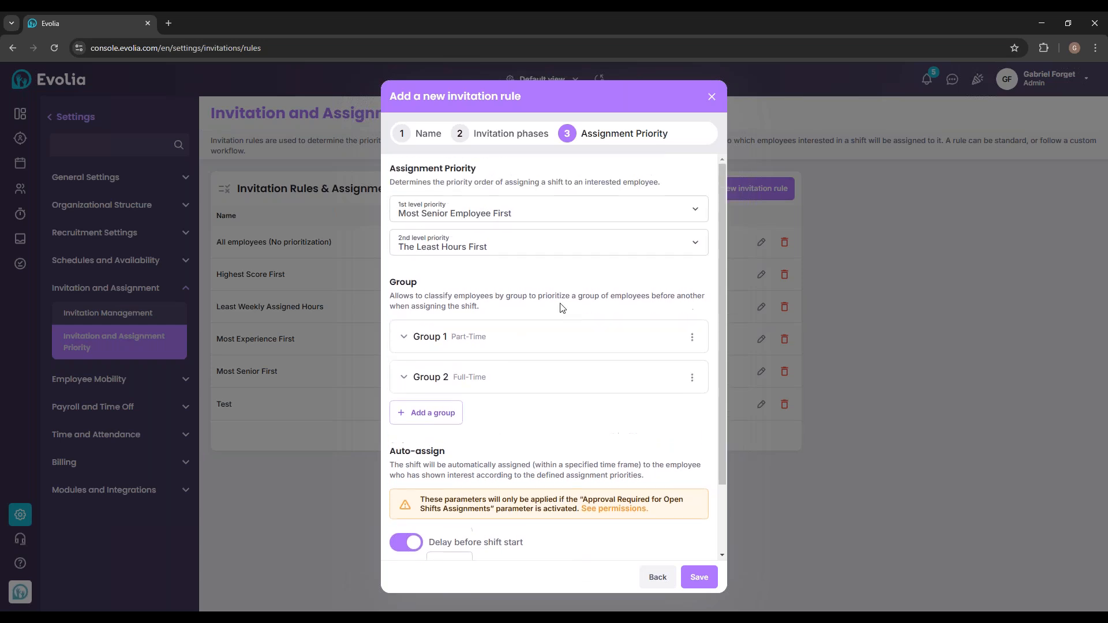
pyautogui.click(700, 577)
pyautogui.moveTo(487, 439); pyautogui.dragTo(539, 442)
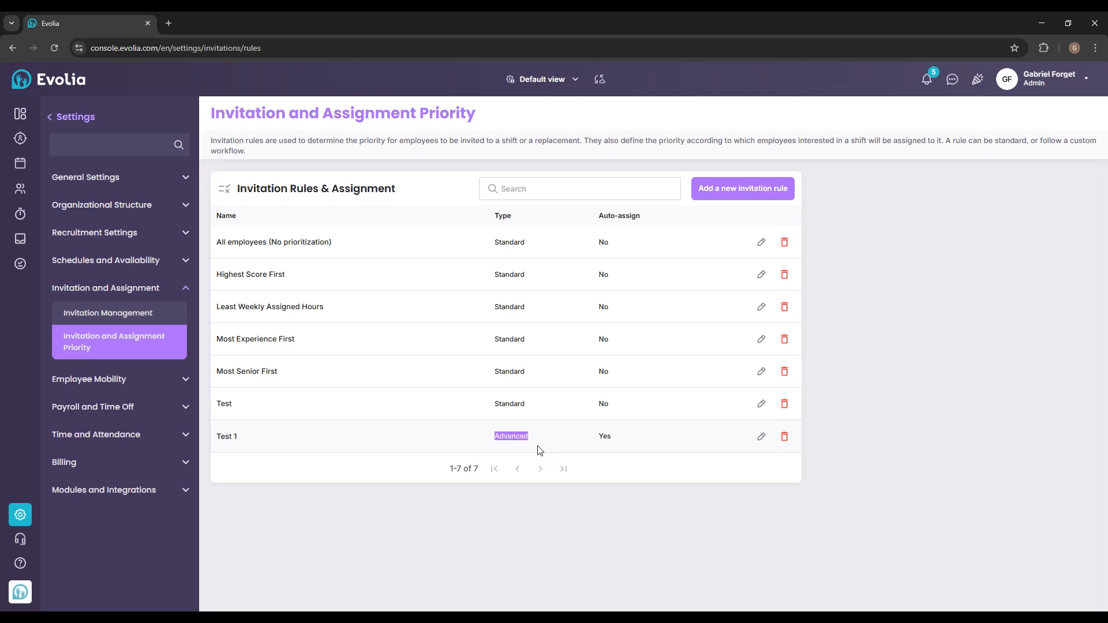
# Set the company's default invitation rule to Test 1 in Invitation Management.
pyautogui.click(127, 314)
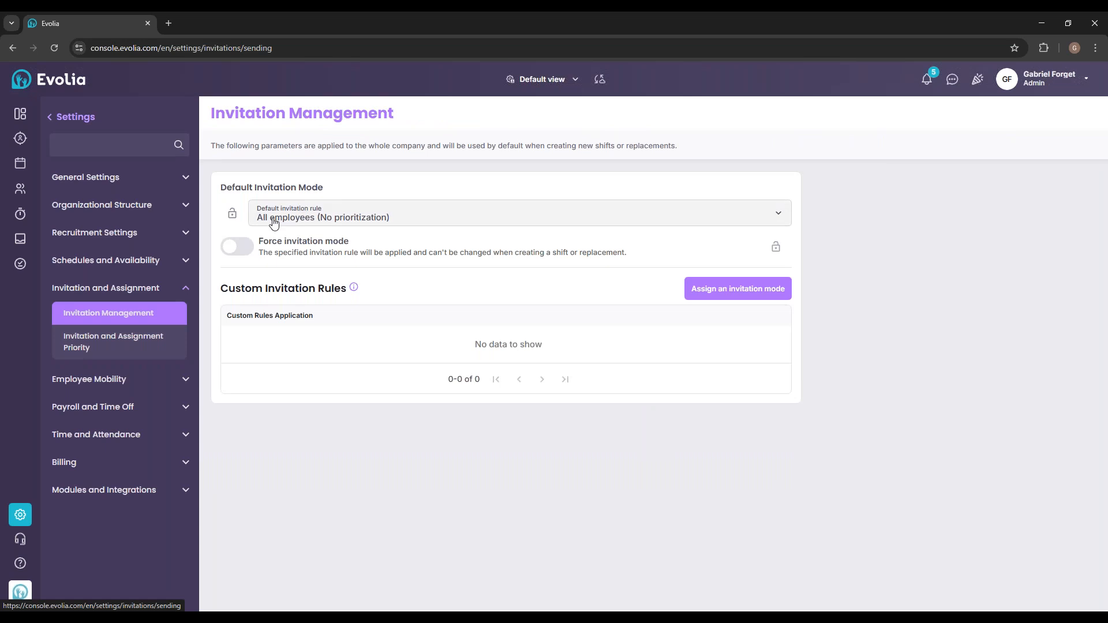
pyautogui.click(321, 221)
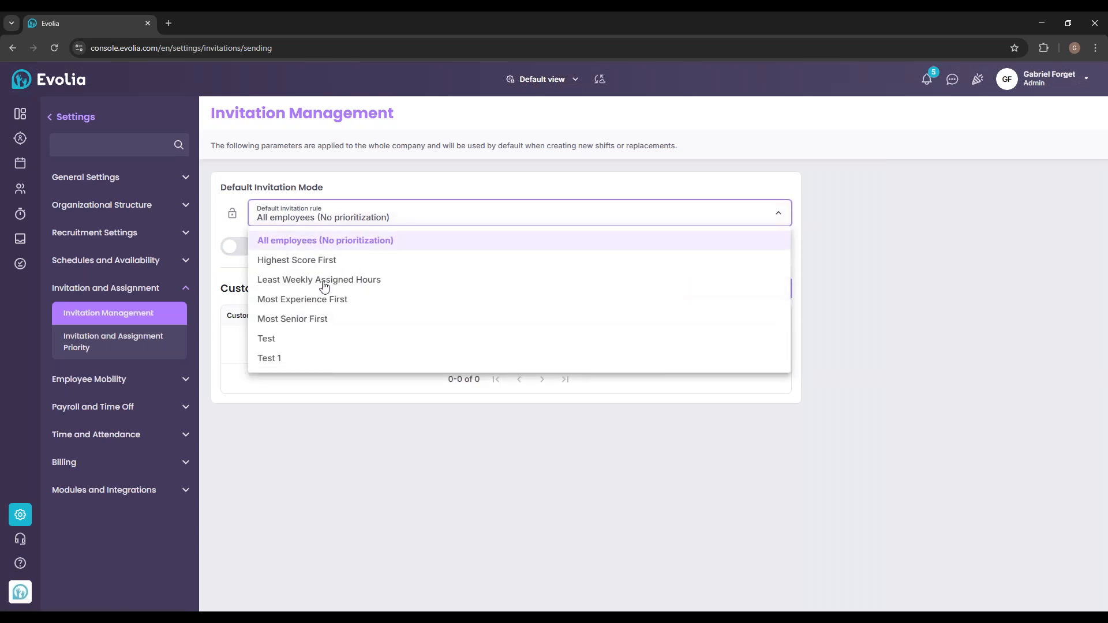
pyautogui.click(292, 357)
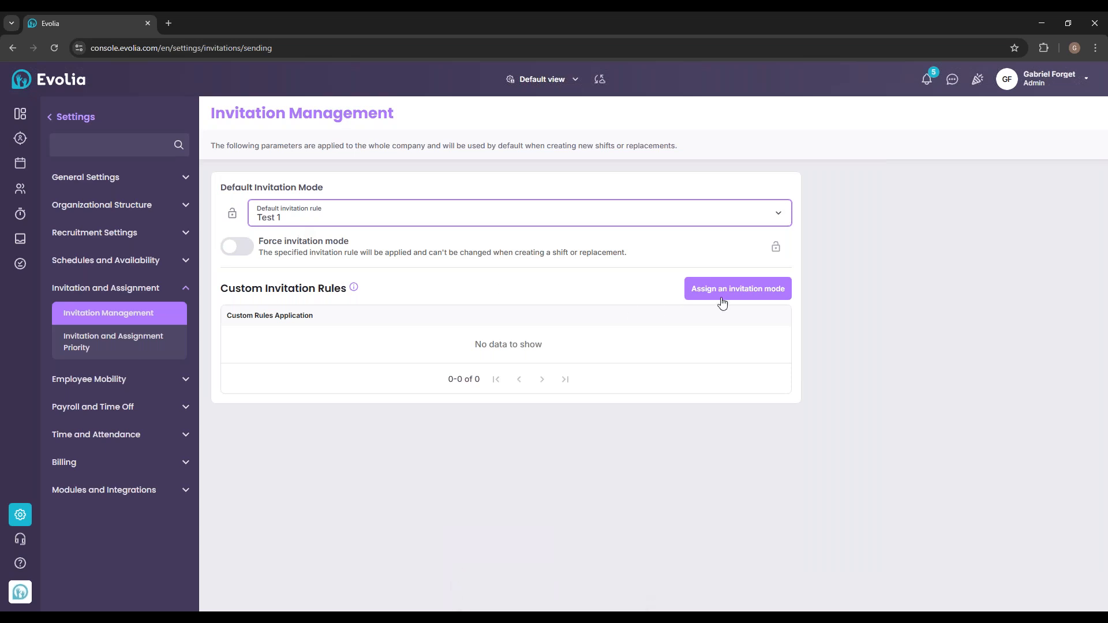
# Start assigning a custom invitation mode, apply it to Position 5, and continue to its invitation management settings.
pyautogui.click(734, 293)
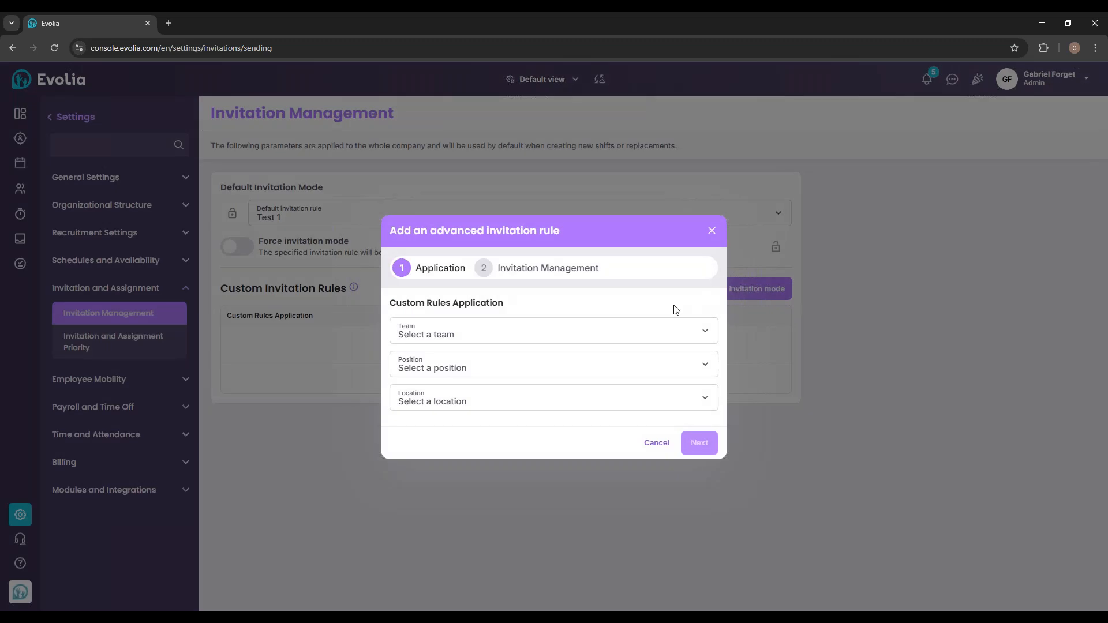
pyautogui.click(488, 365)
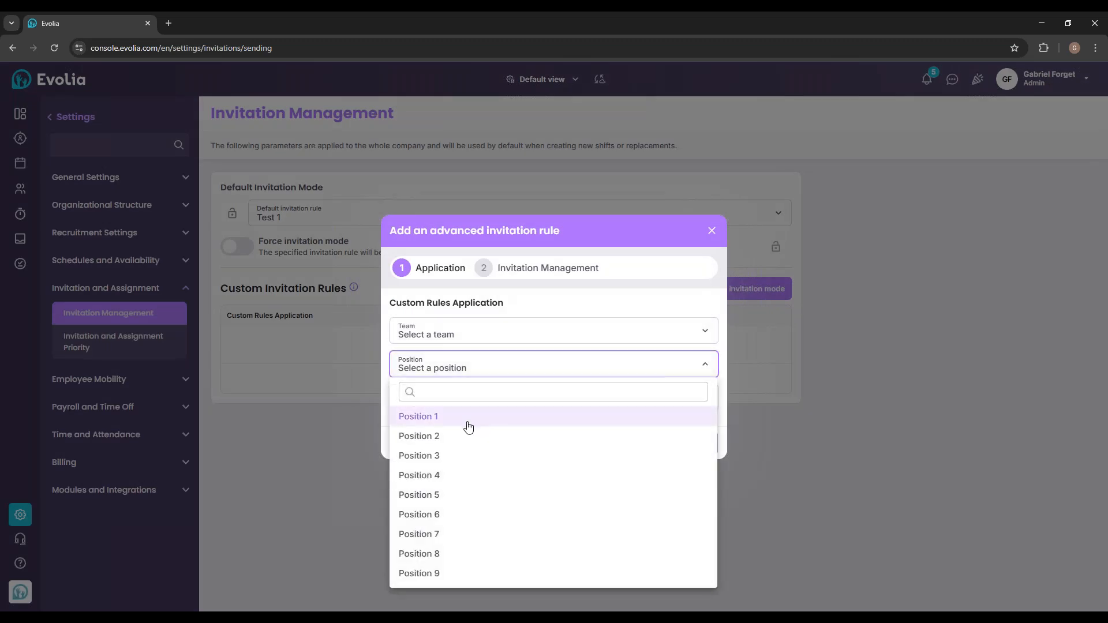
pyautogui.click(437, 496)
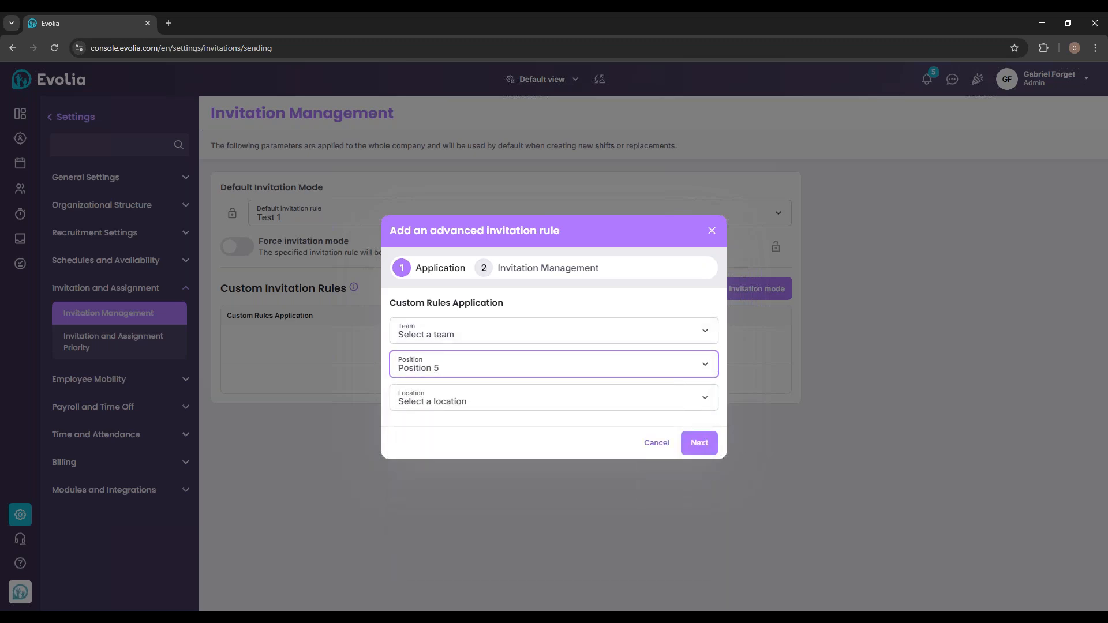
pyautogui.click(710, 444)
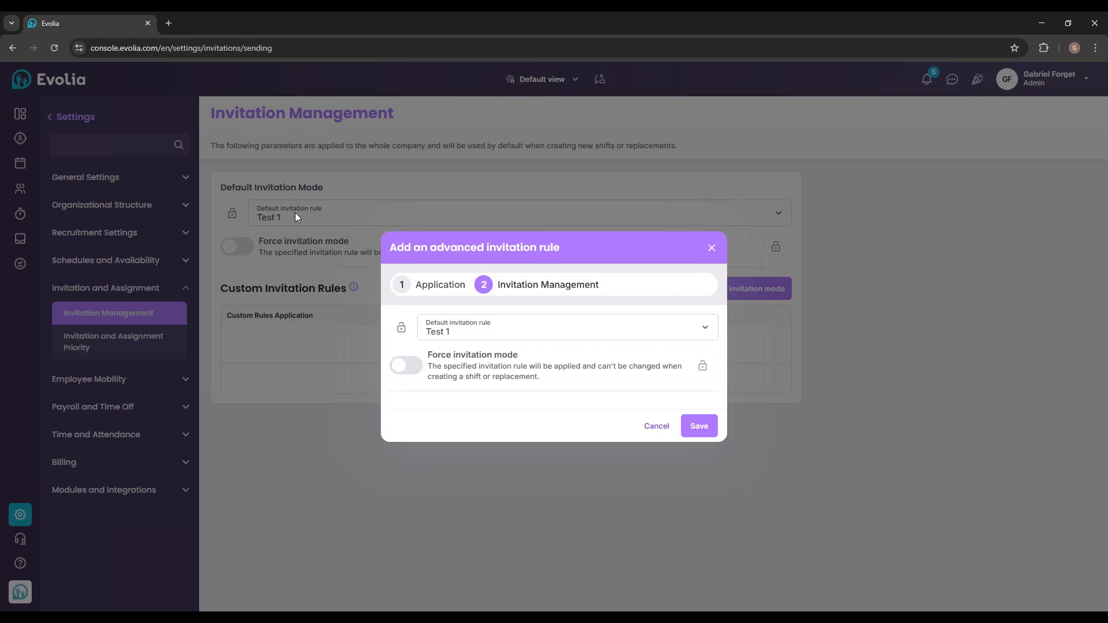
# Set the custom mode's default invitation rule to All employees (No prioritization), save it, and return to the Invitation and Assignment Priority rules.
pyautogui.click(525, 329)
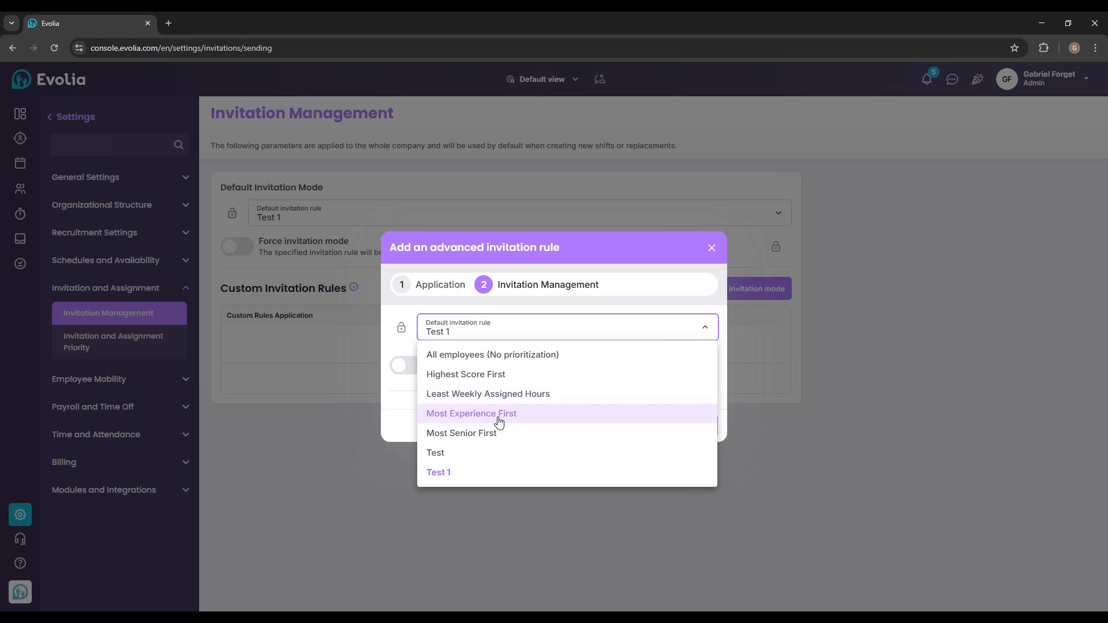
pyautogui.click(503, 354)
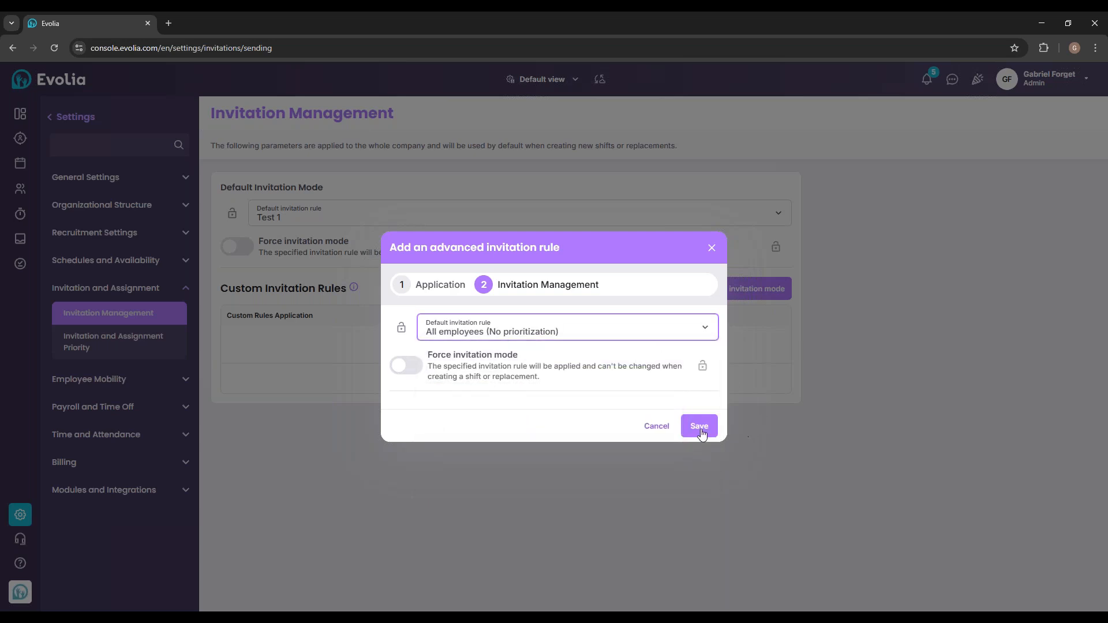
pyautogui.click(700, 427)
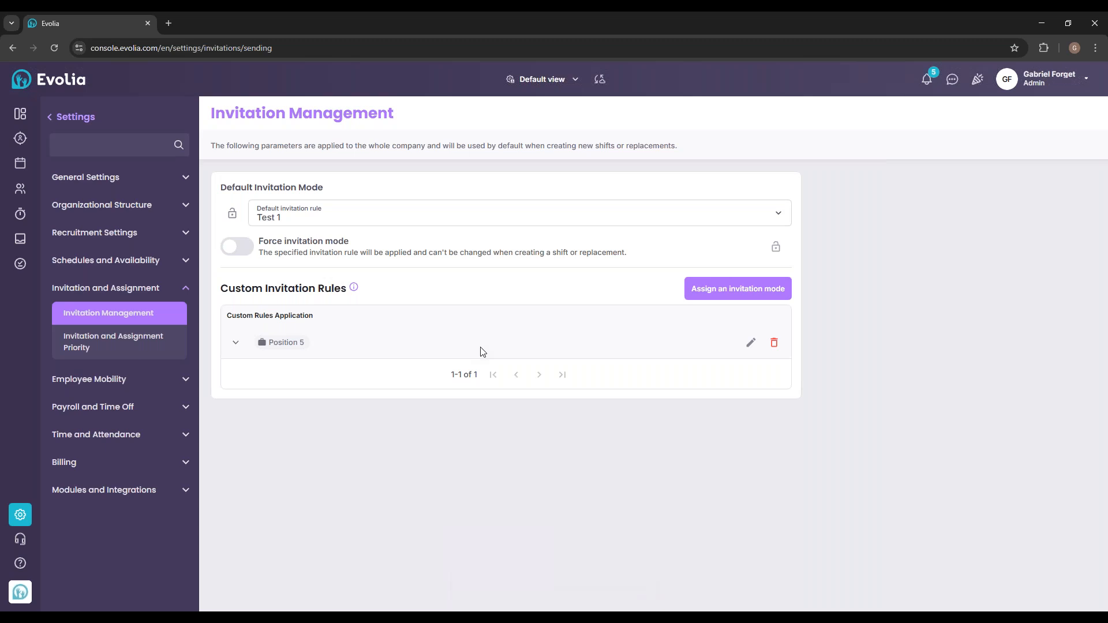
pyautogui.click(96, 351)
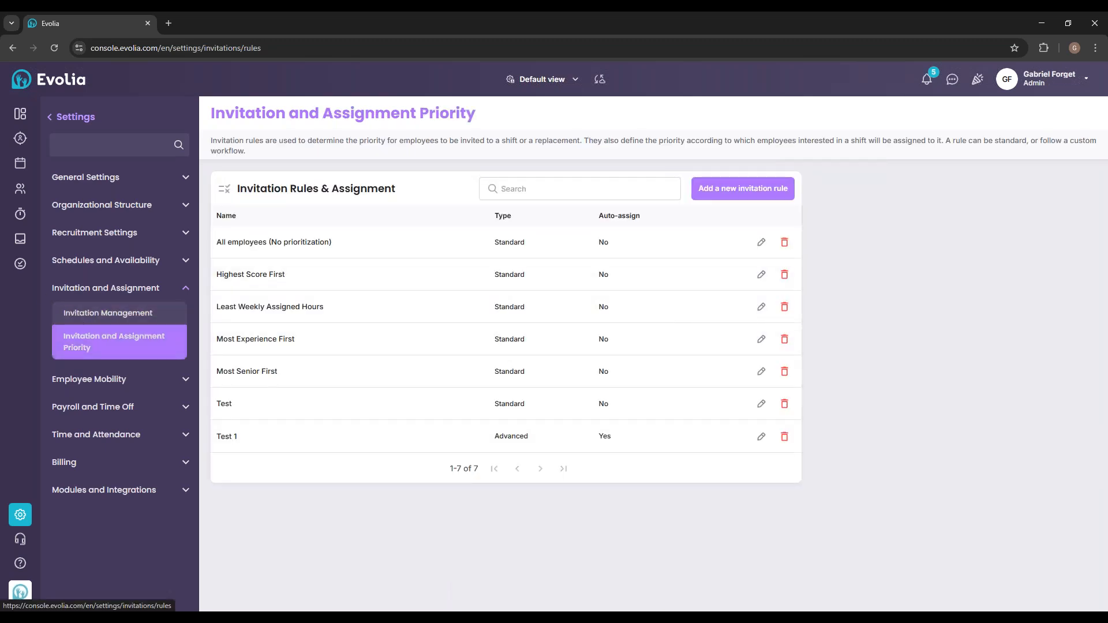
# Start a new Advanced invitation rule named test in both languages and proceed to its invitation phases.
pyautogui.click(755, 190)
pyautogui.click(687, 338)
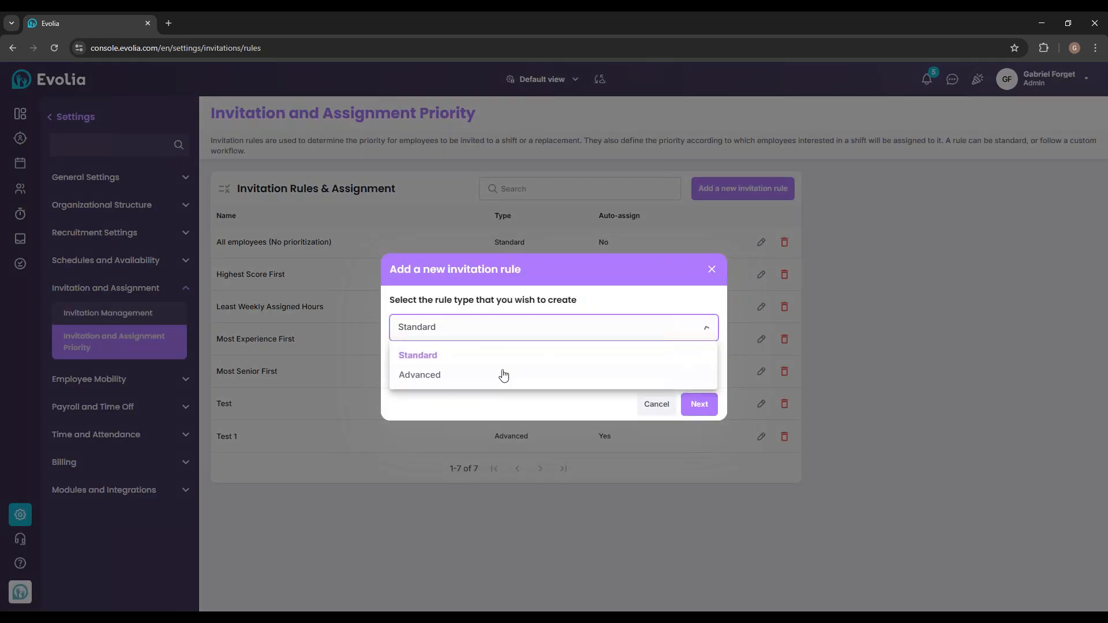
pyautogui.click(508, 373)
pyautogui.click(698, 403)
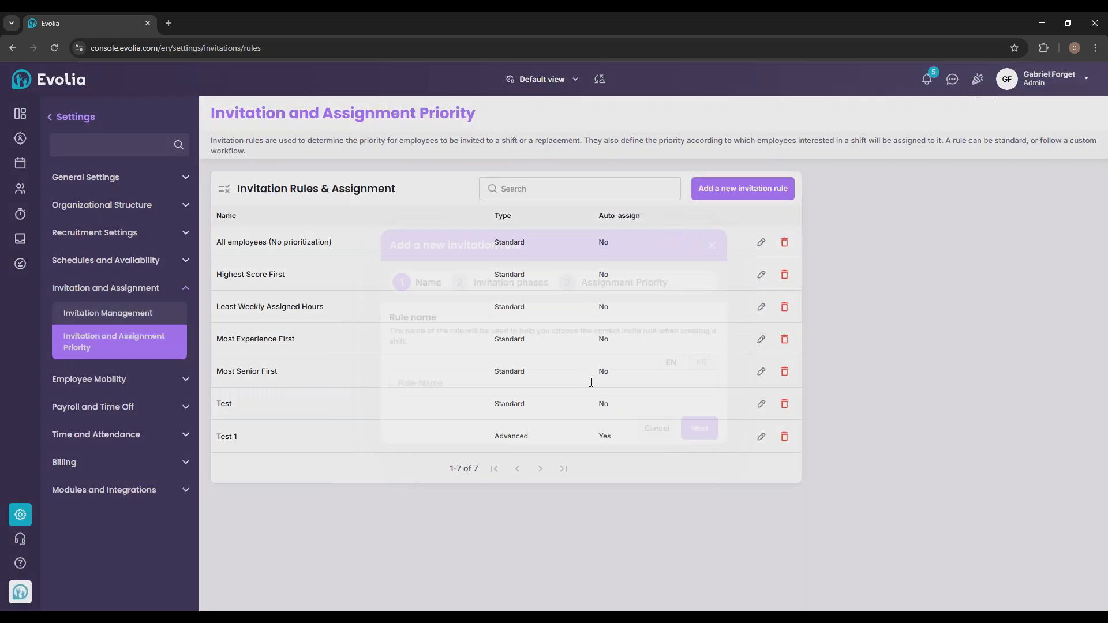
pyautogui.click(684, 383)
pyautogui.write('test')
pyautogui.click(702, 363)
pyautogui.write('test')
pyautogui.click(505, 287)
# Examine the team, position and location choices in Invitation Phase 1's criteria and close the new rule without saving.
pyautogui.click(516, 383)
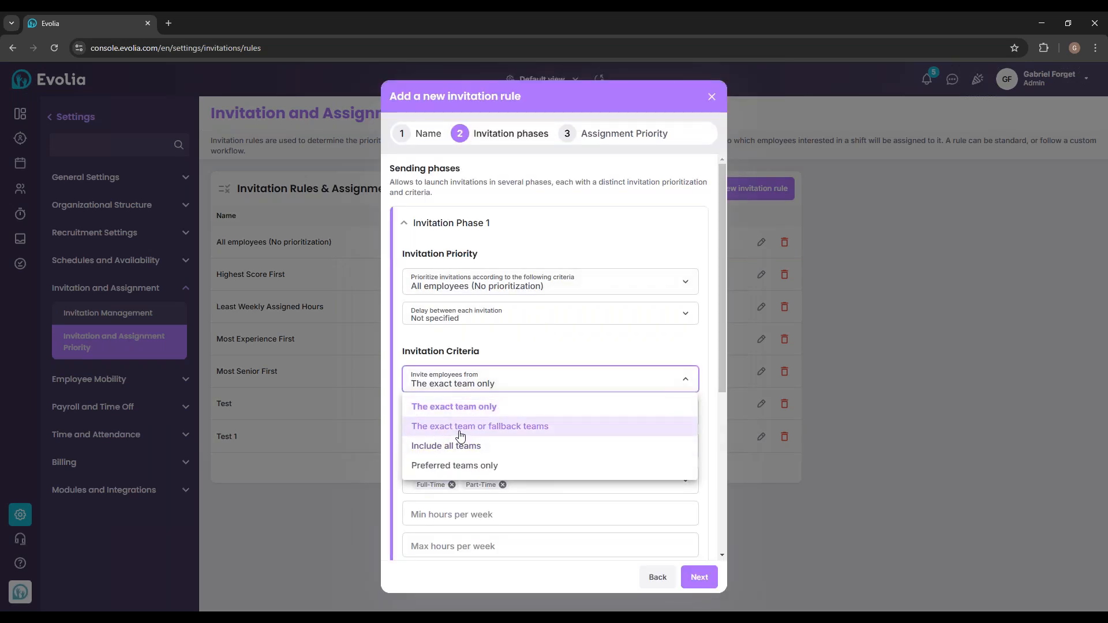
pyautogui.click(433, 406)
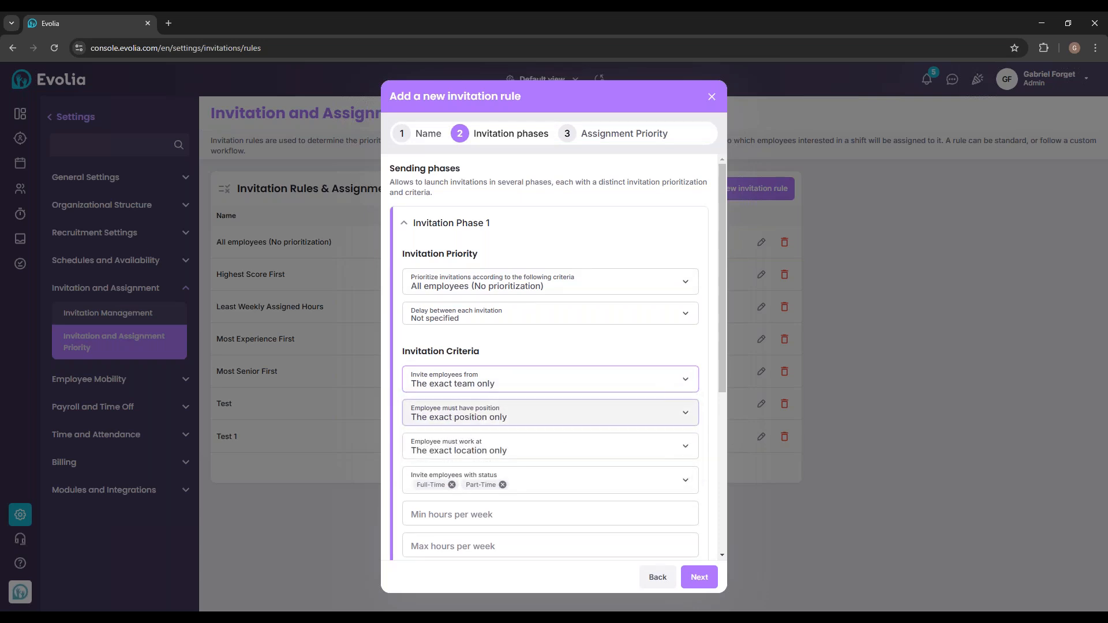
pyautogui.click(434, 413)
pyautogui.click(391, 444)
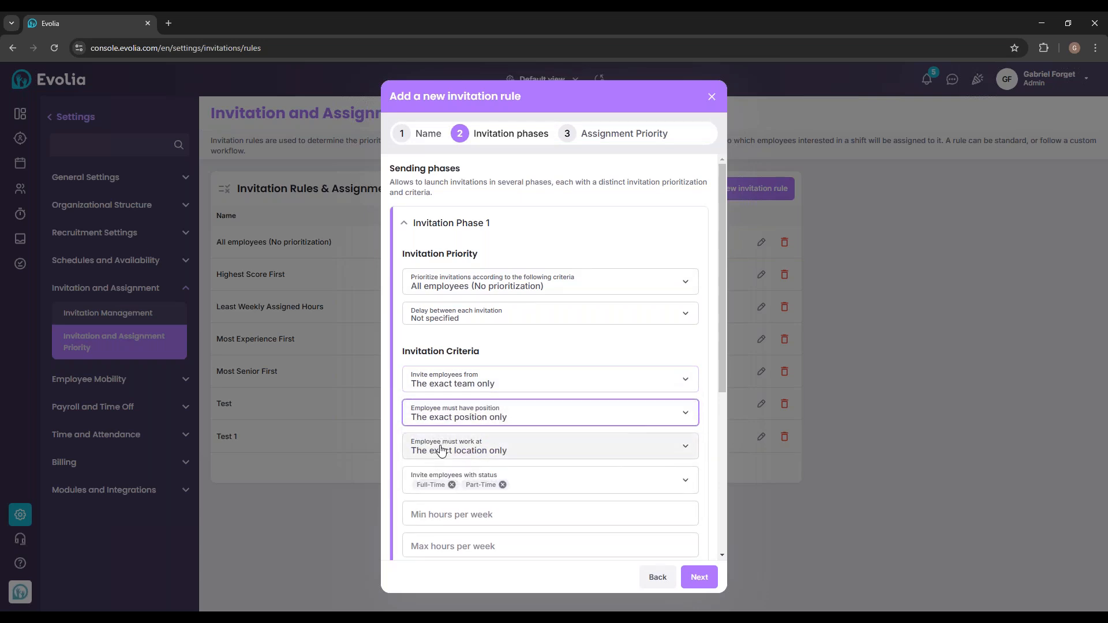
pyautogui.click(441, 450)
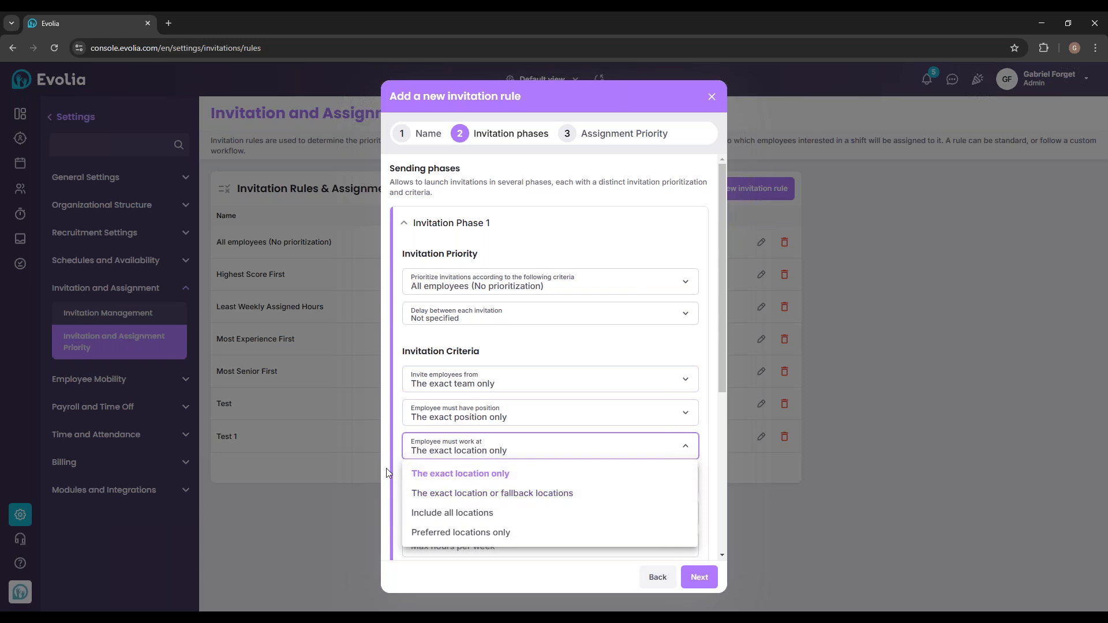
pyautogui.click(442, 473)
pyautogui.click(711, 96)
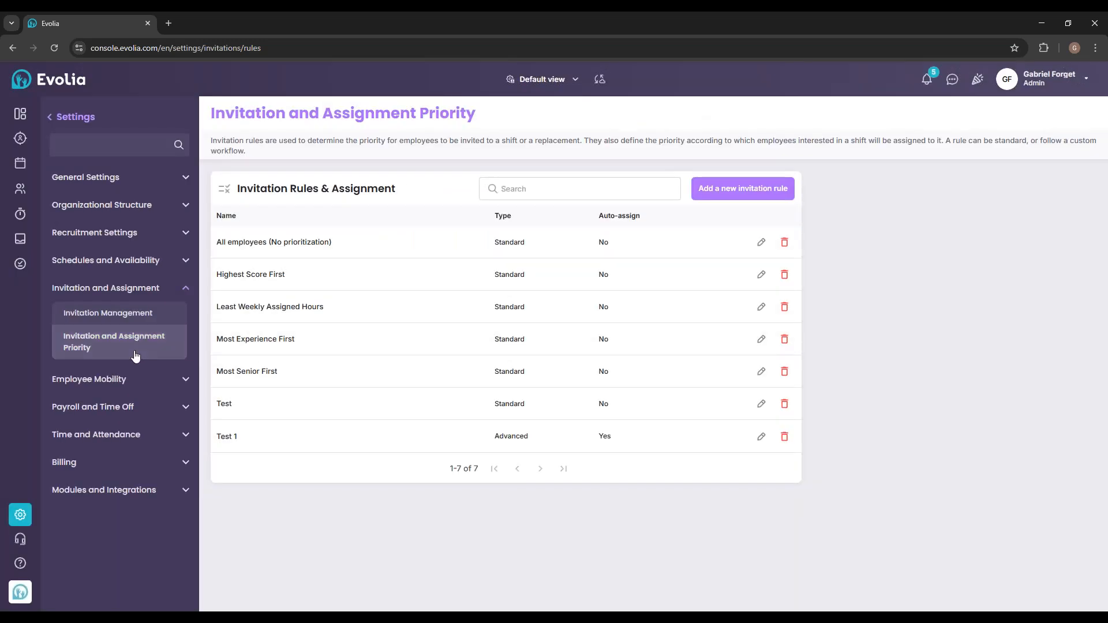
# Review the Employee Mobility settings and the position and location lists for managing fallback invitations.
pyautogui.click(141, 380)
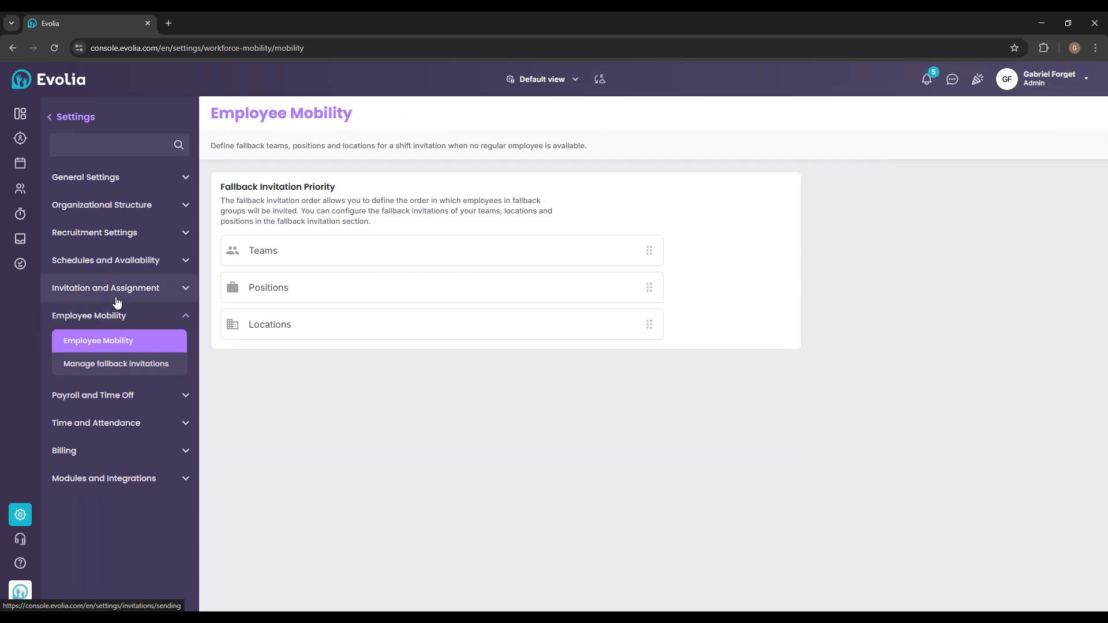
pyautogui.click(114, 363)
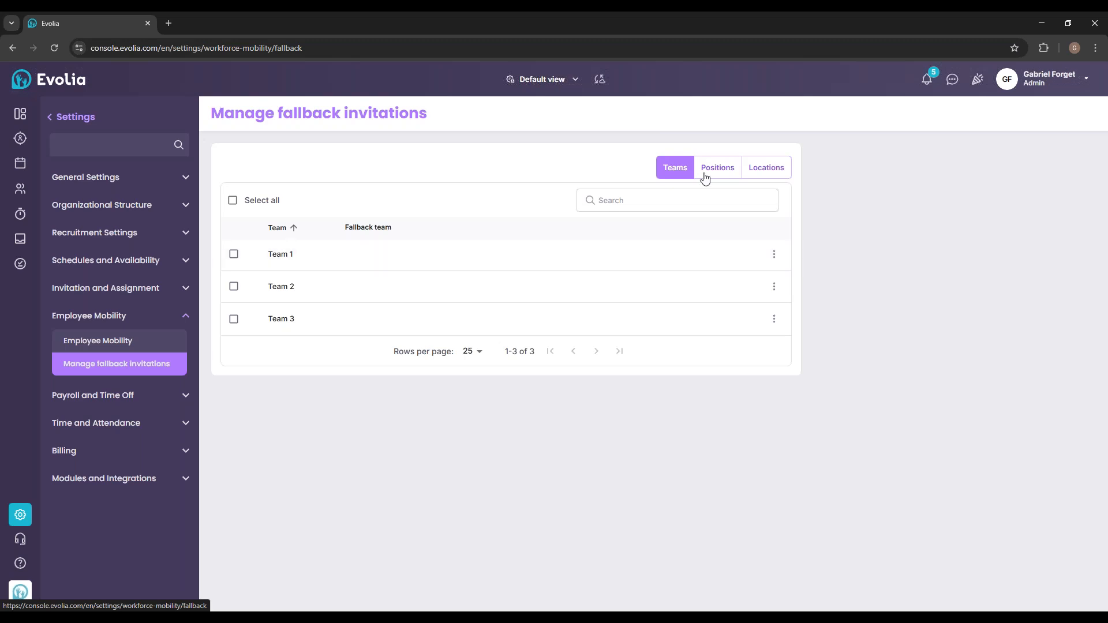
pyautogui.click(726, 179)
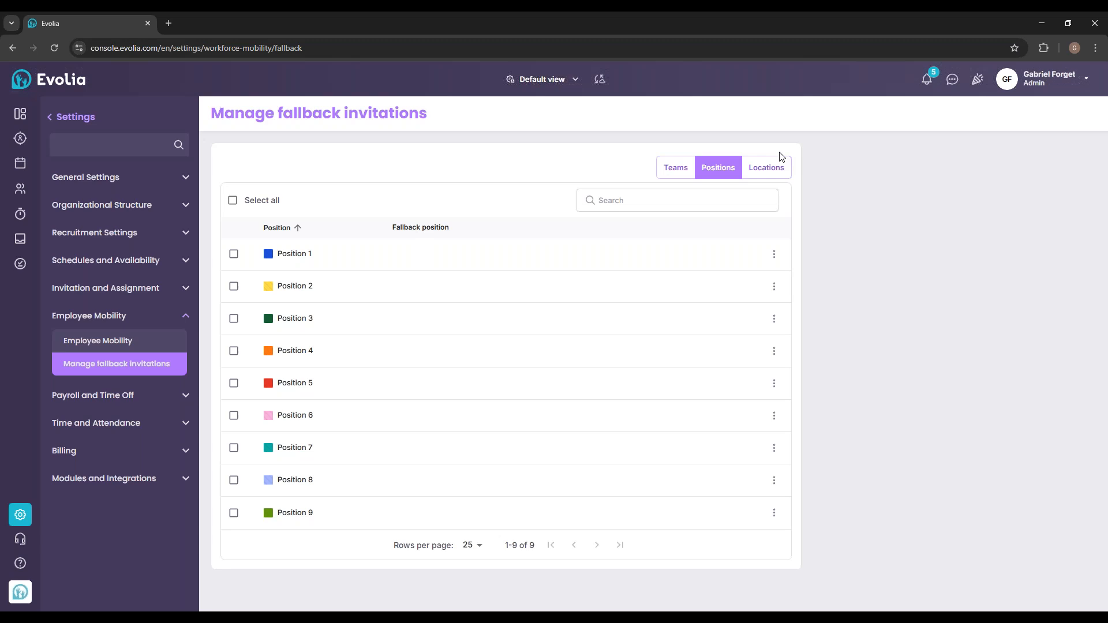
pyautogui.click(761, 173)
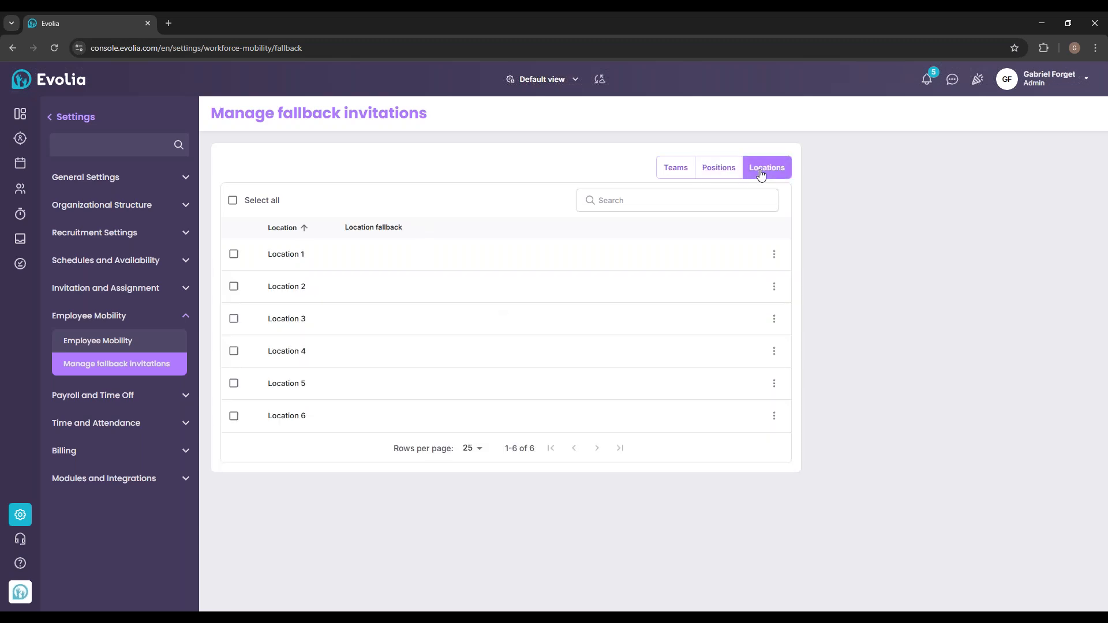
pyautogui.click(722, 174)
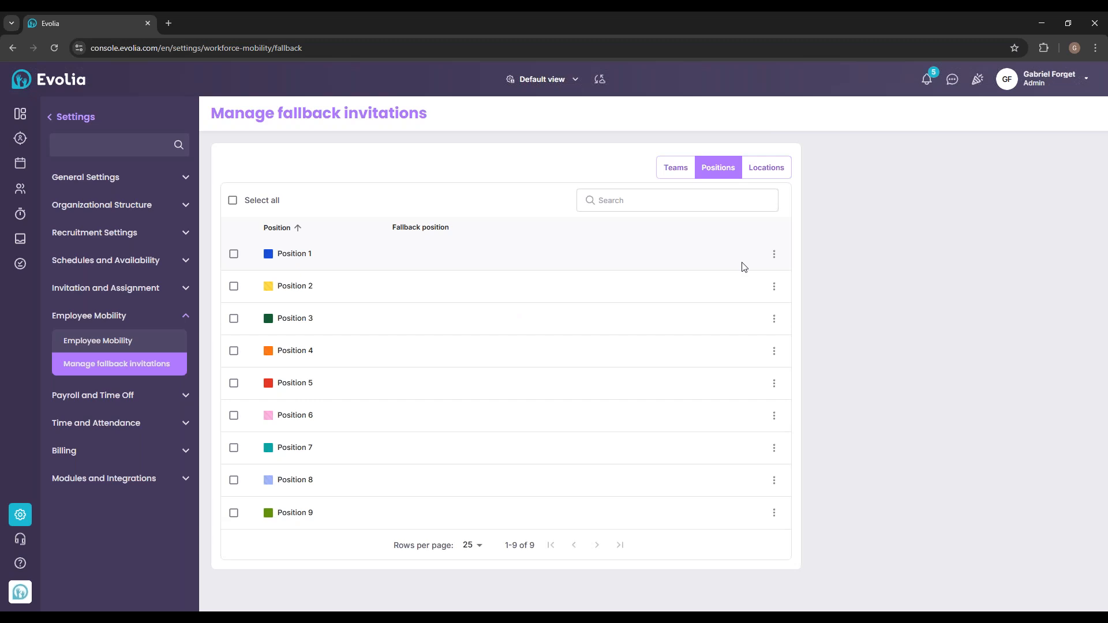
# Assign Position 2 as the fallback position for Position 1 and save it.
pyautogui.click(774, 255)
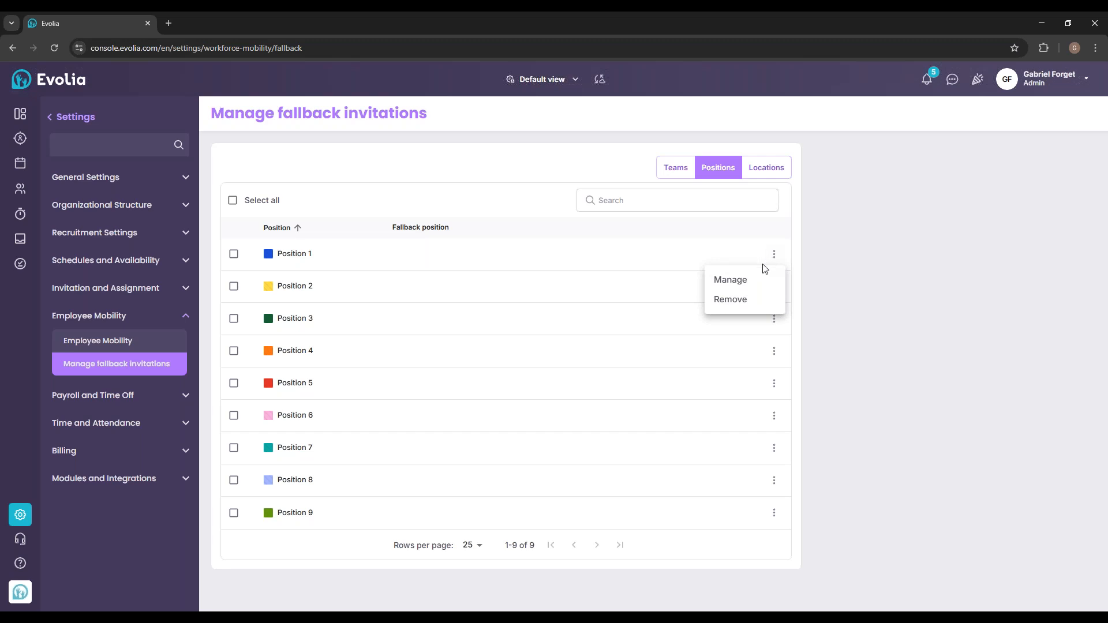
pyautogui.click(774, 254)
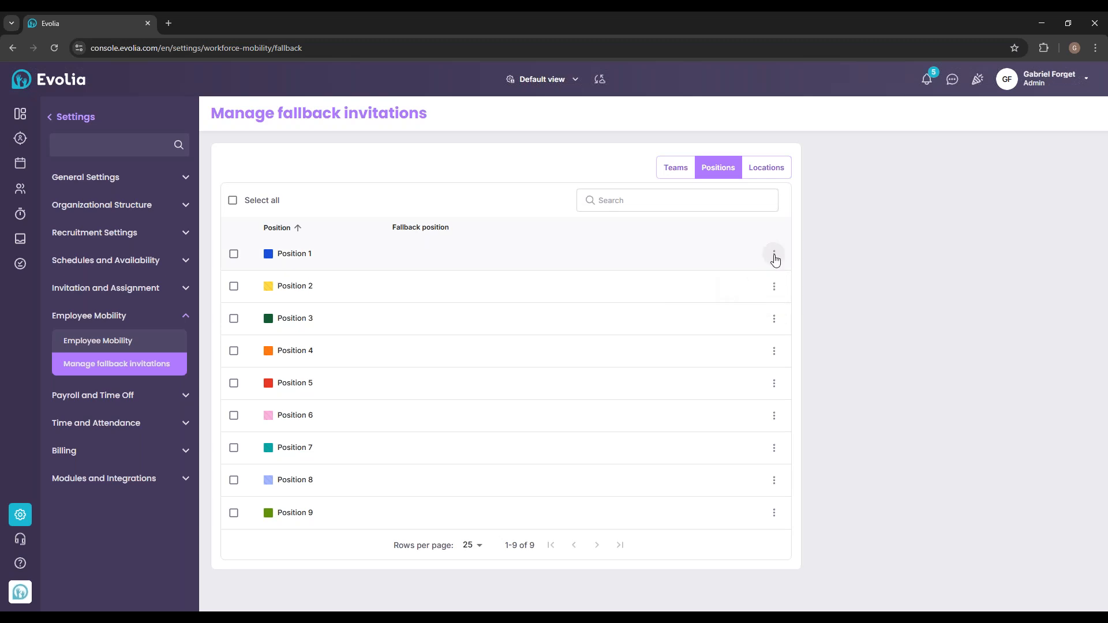
pyautogui.click(774, 256)
pyautogui.click(742, 278)
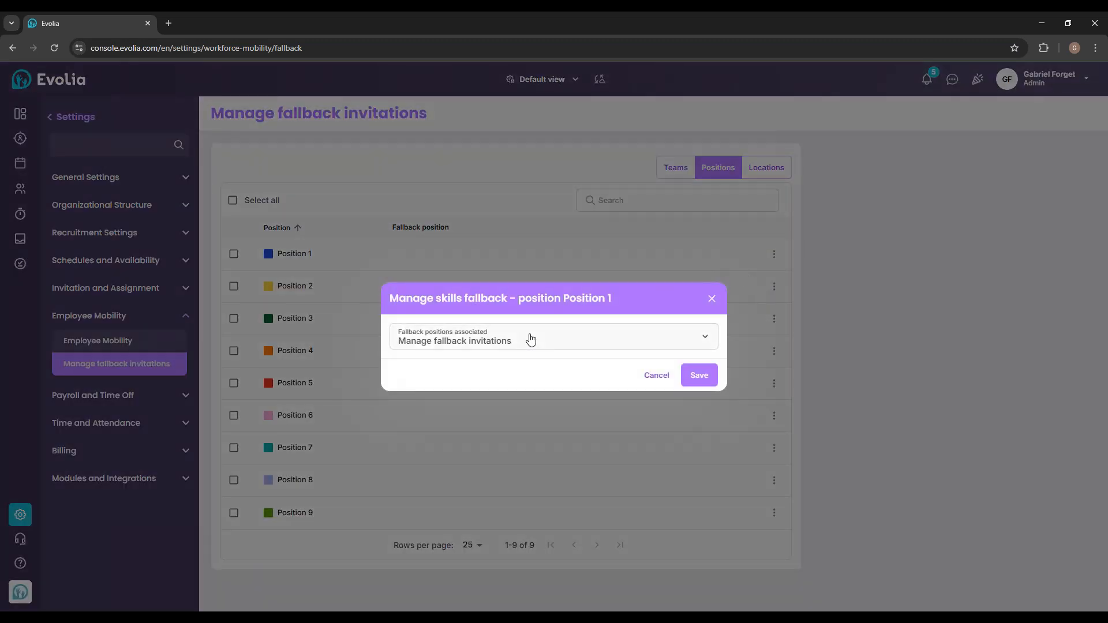
pyautogui.click(537, 338)
pyautogui.click(431, 409)
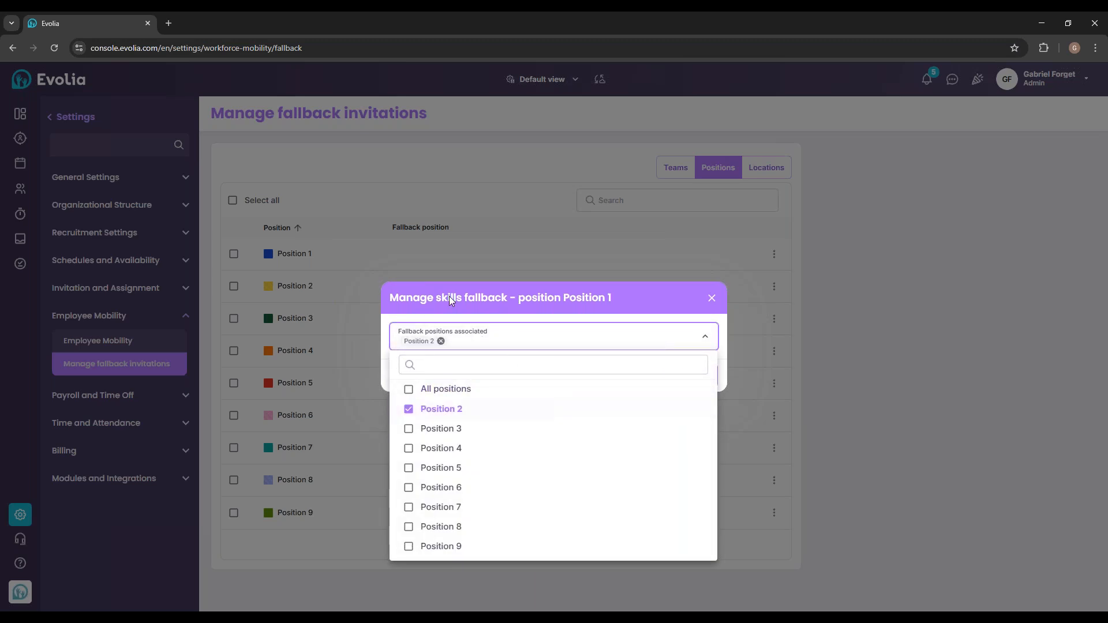
pyautogui.click(452, 301)
pyautogui.click(698, 372)
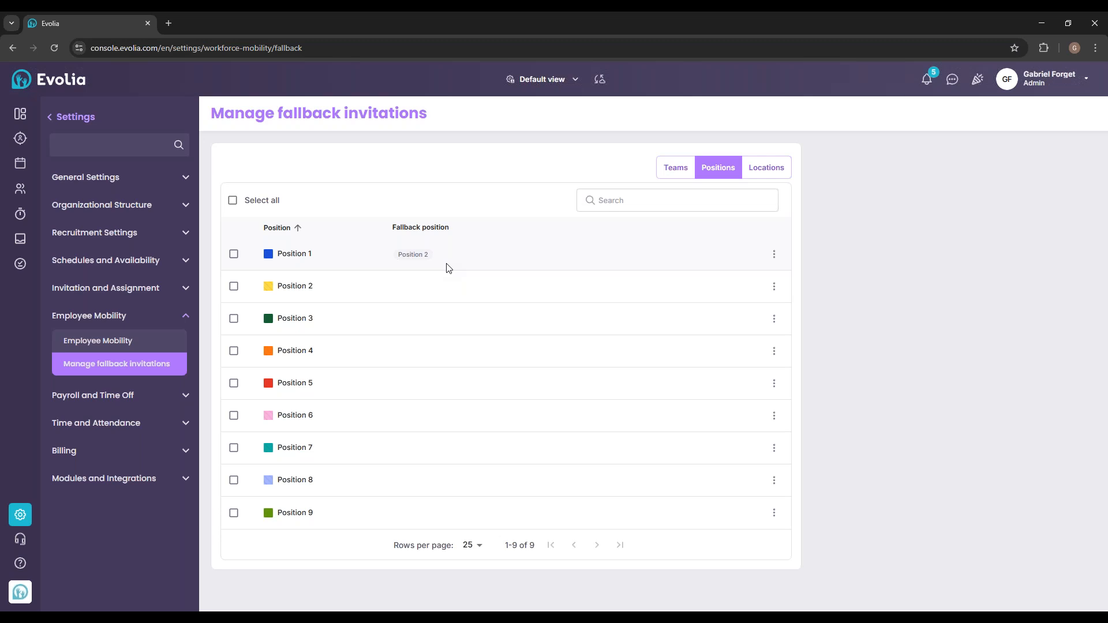
# Look over the fallback lists for teams, positions and locations once more.
pyautogui.click(674, 175)
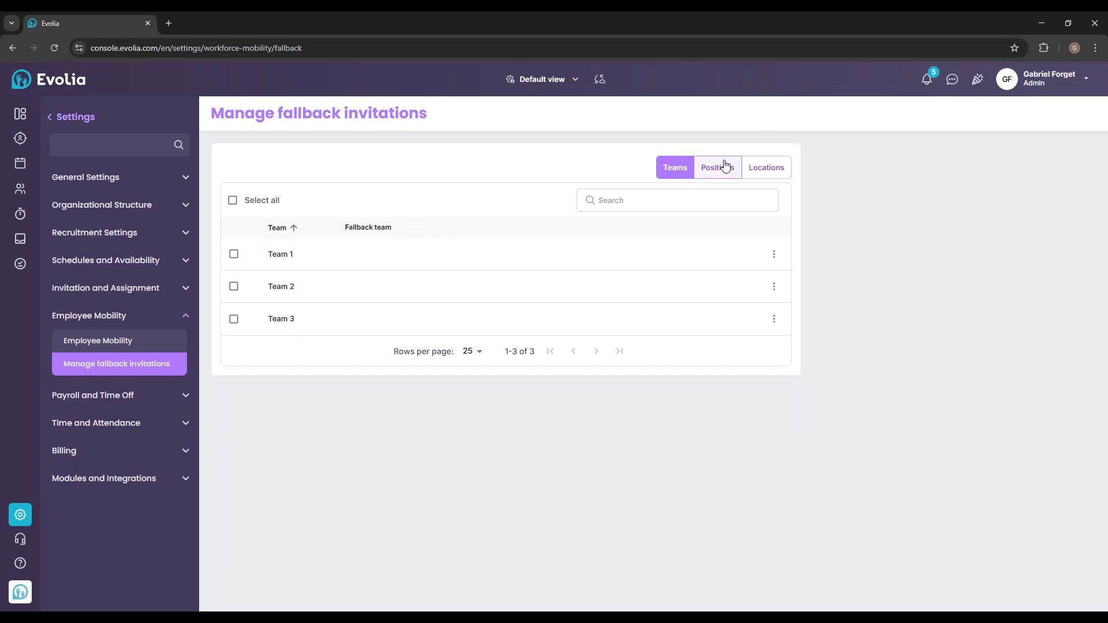
pyautogui.click(724, 167)
pyautogui.click(779, 176)
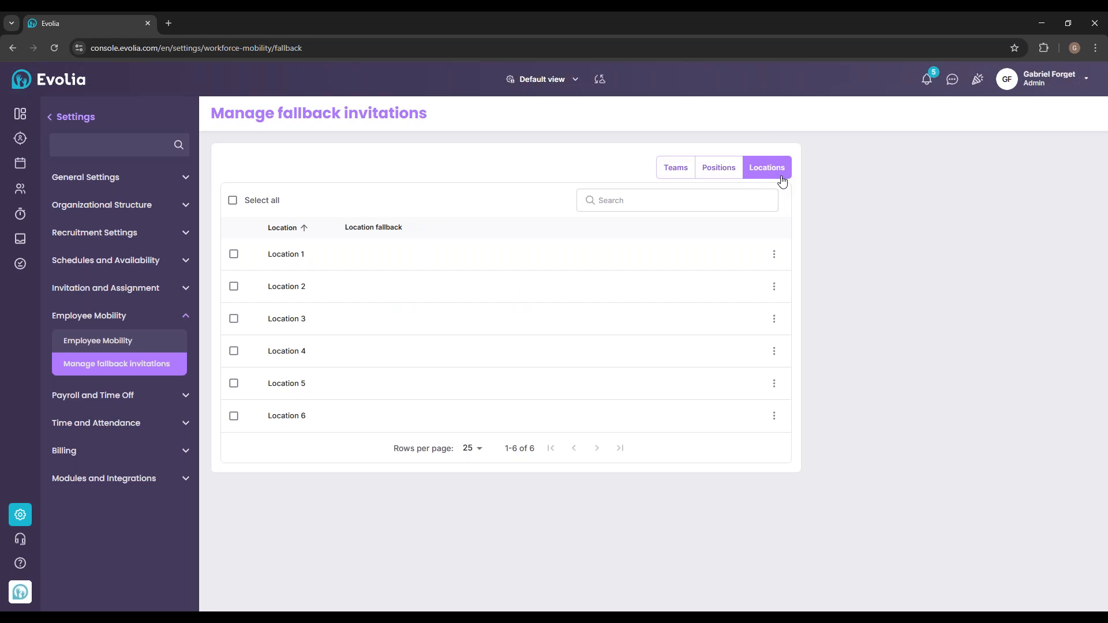
# Turn Approval Required for Open Shifts Assignments off and back on in the company permissions, and check the Invitation Management settings.
pyautogui.click(111, 178)
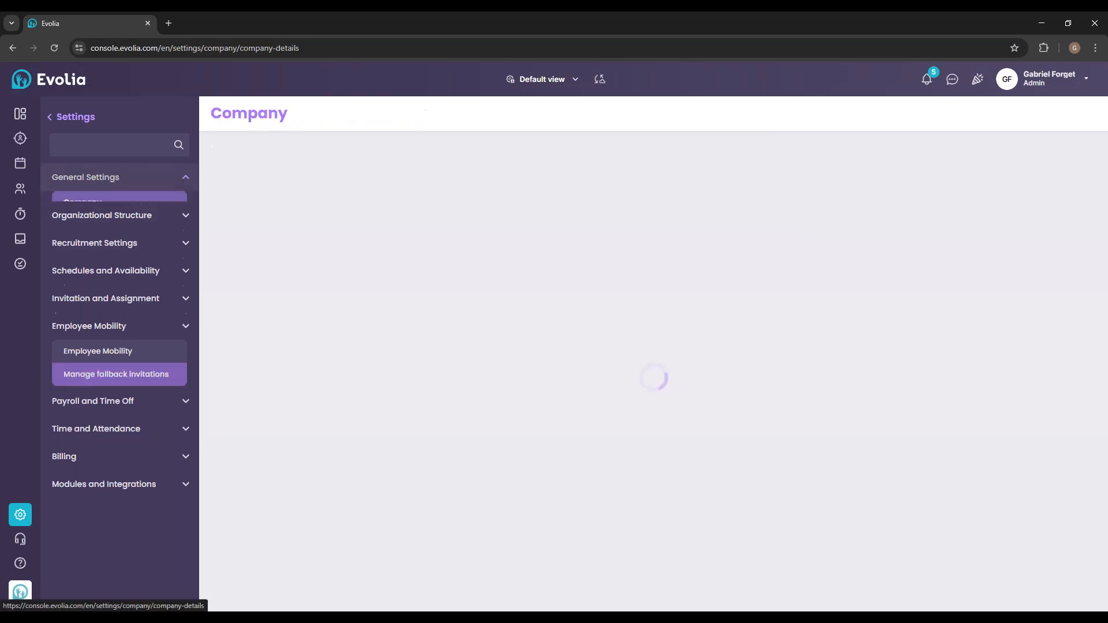
pyautogui.click(119, 247)
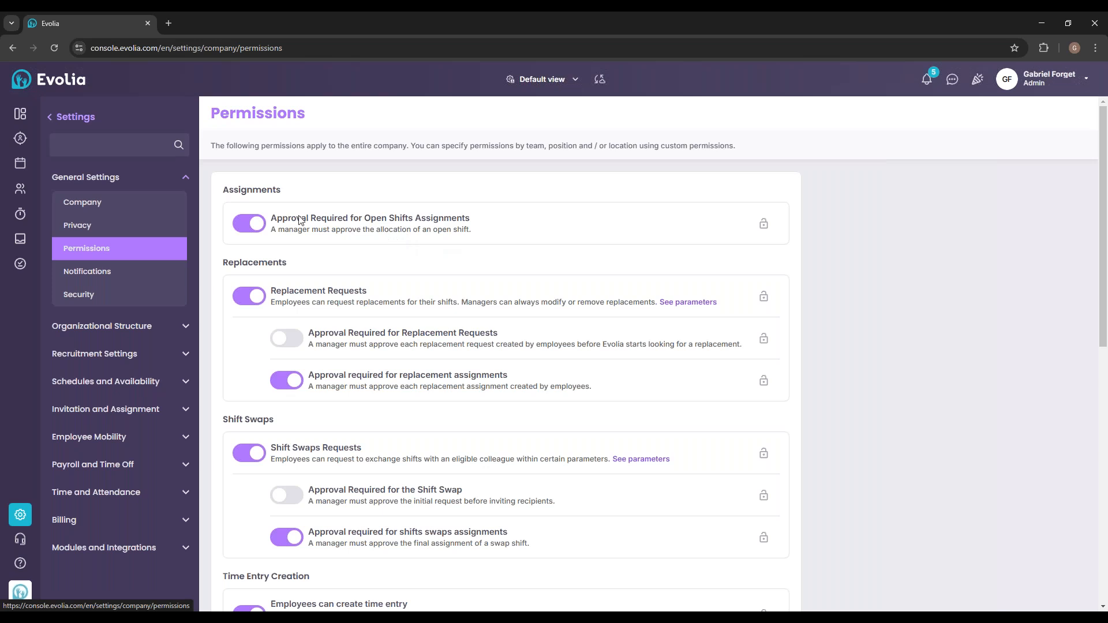
pyautogui.click(249, 223)
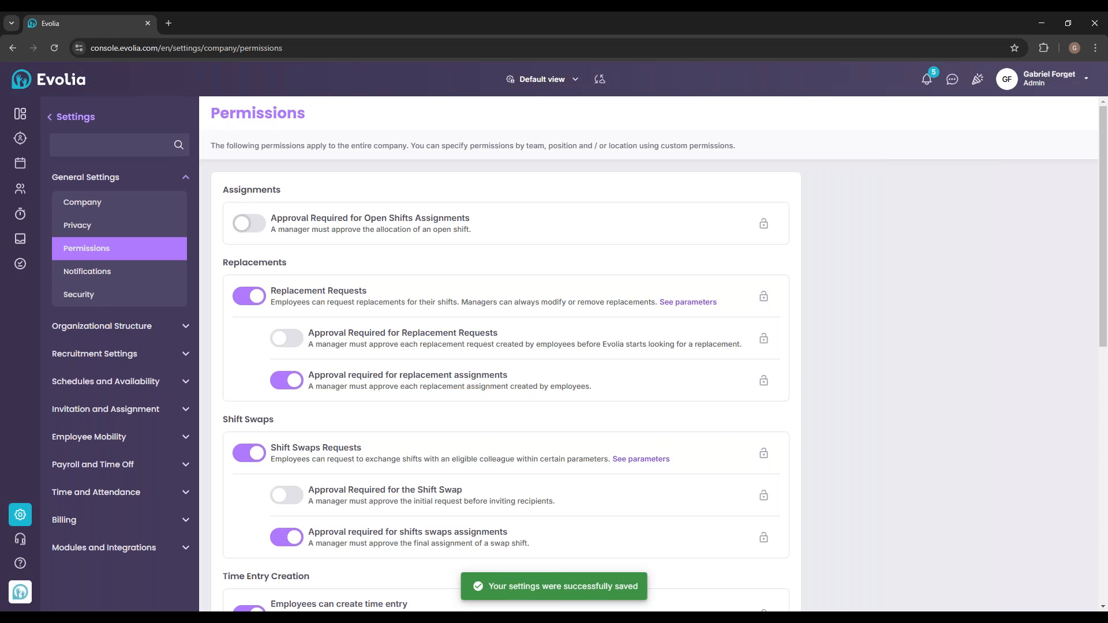
pyautogui.click(249, 224)
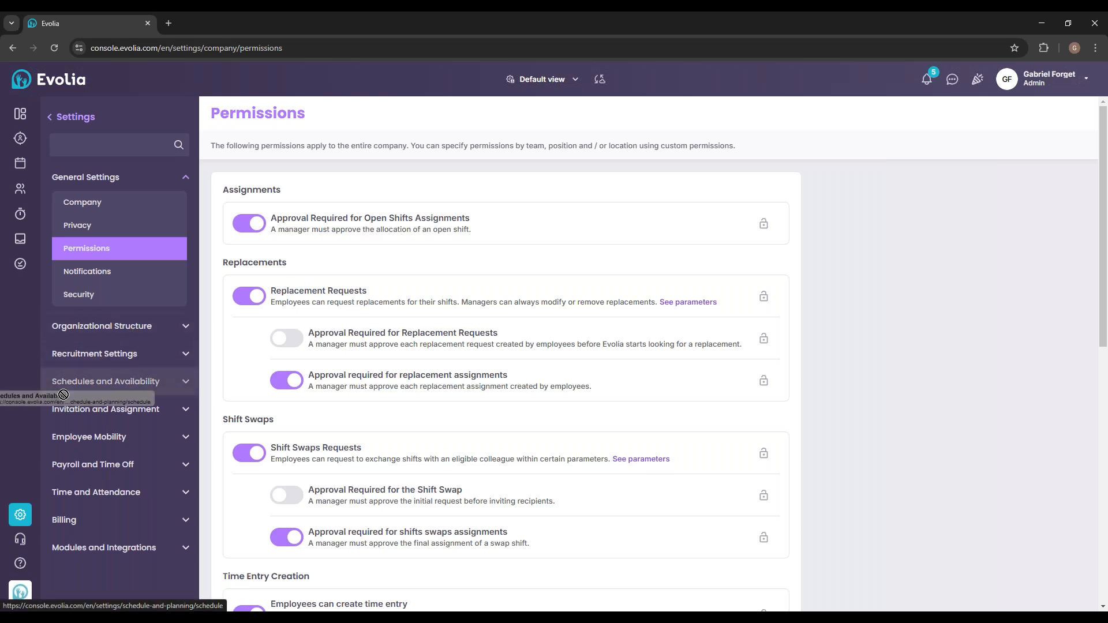
pyautogui.click(95, 425)
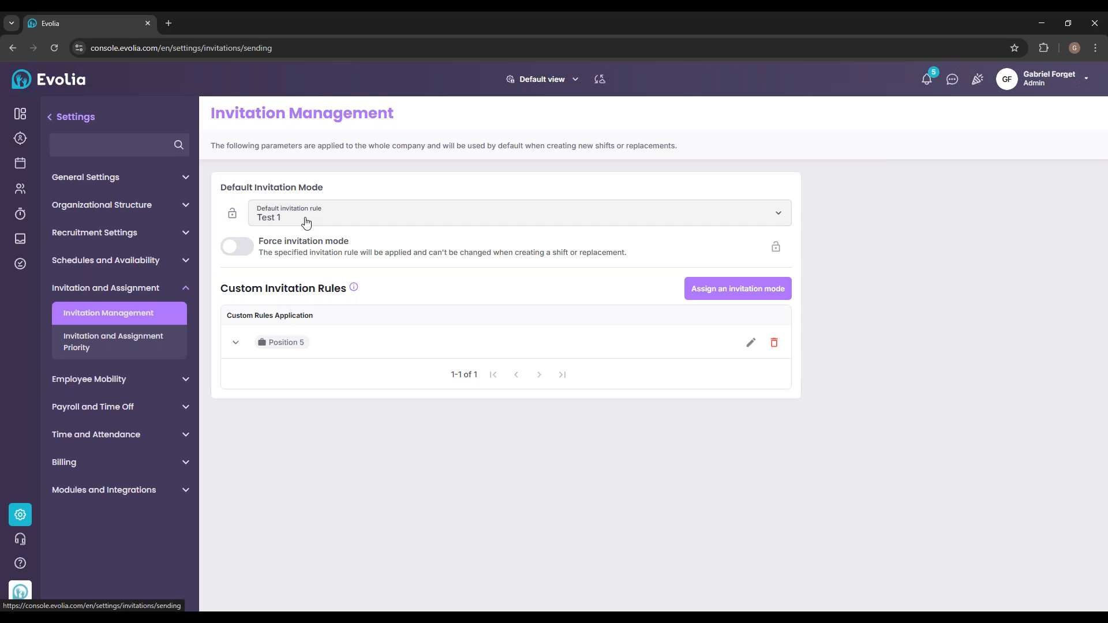
# Start an open shift on Monday, February 24, 2025 in the schedule from the 9 à 17 position 1 template.
pyautogui.click(24, 166)
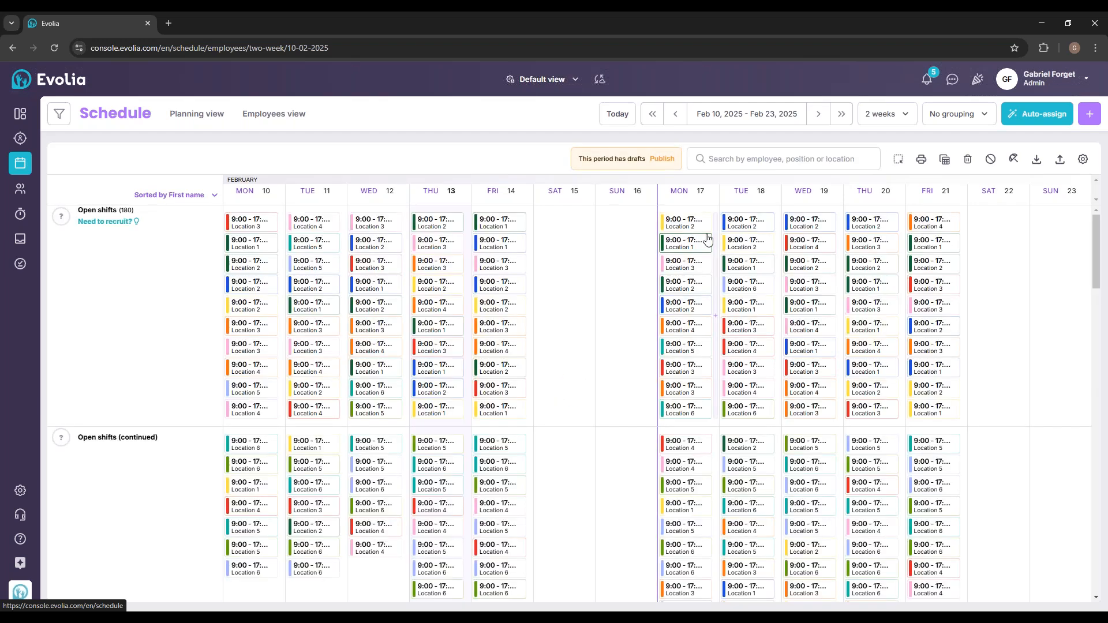
pyautogui.click(824, 115)
pyautogui.click(820, 114)
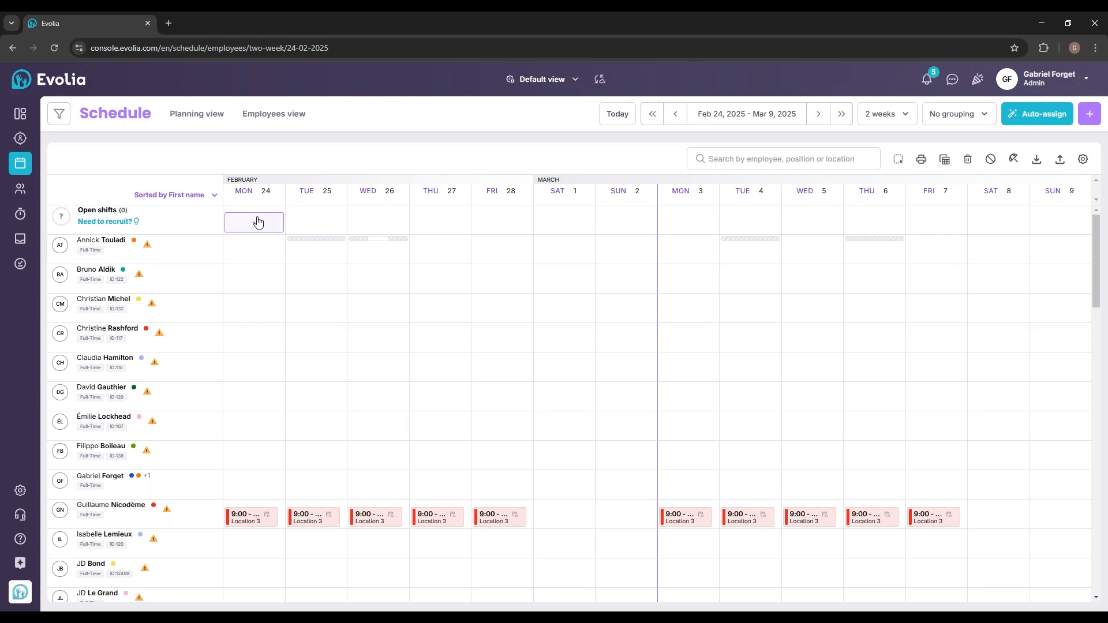
pyautogui.click(258, 223)
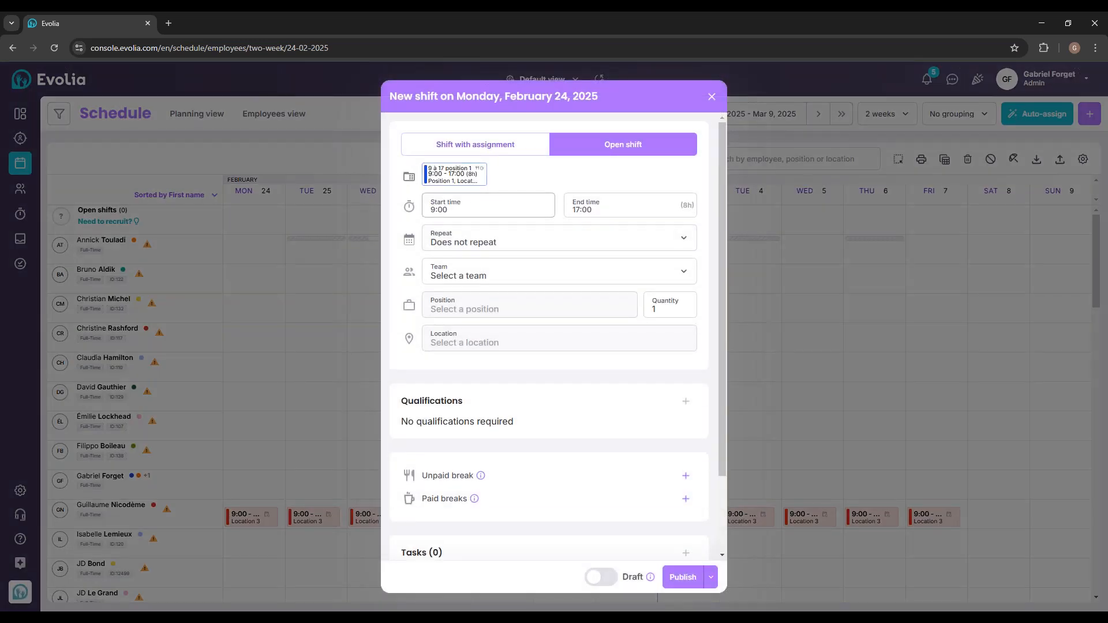
pyautogui.click(468, 187)
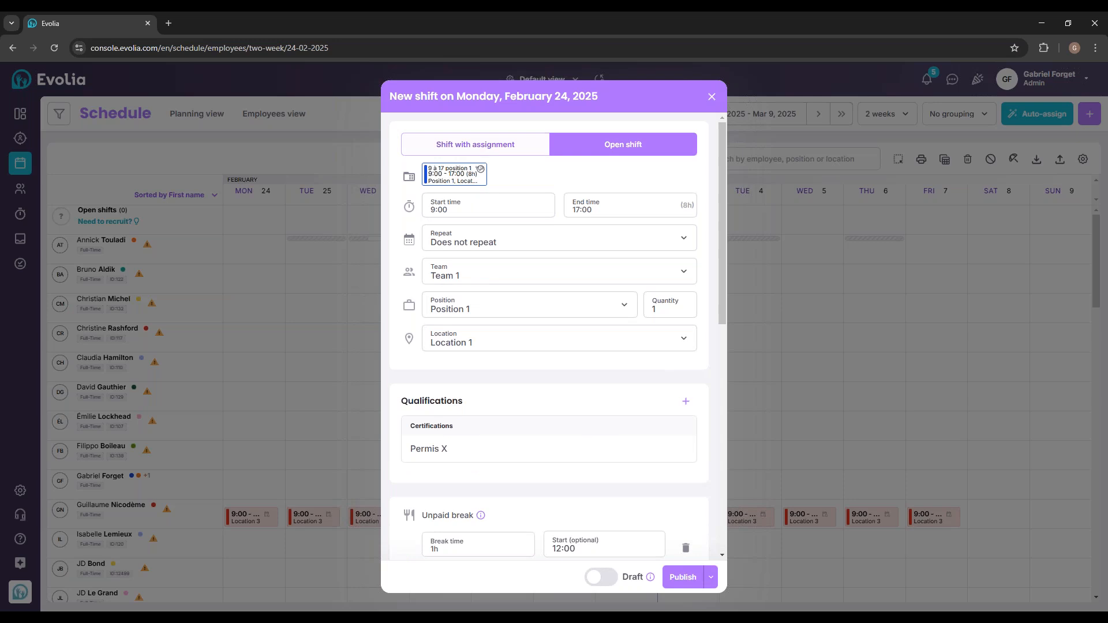
# Examine the new shift's publish parameters, including the invited employees and the available invitation rules.
pyautogui.scroll(-1, 504, 185)
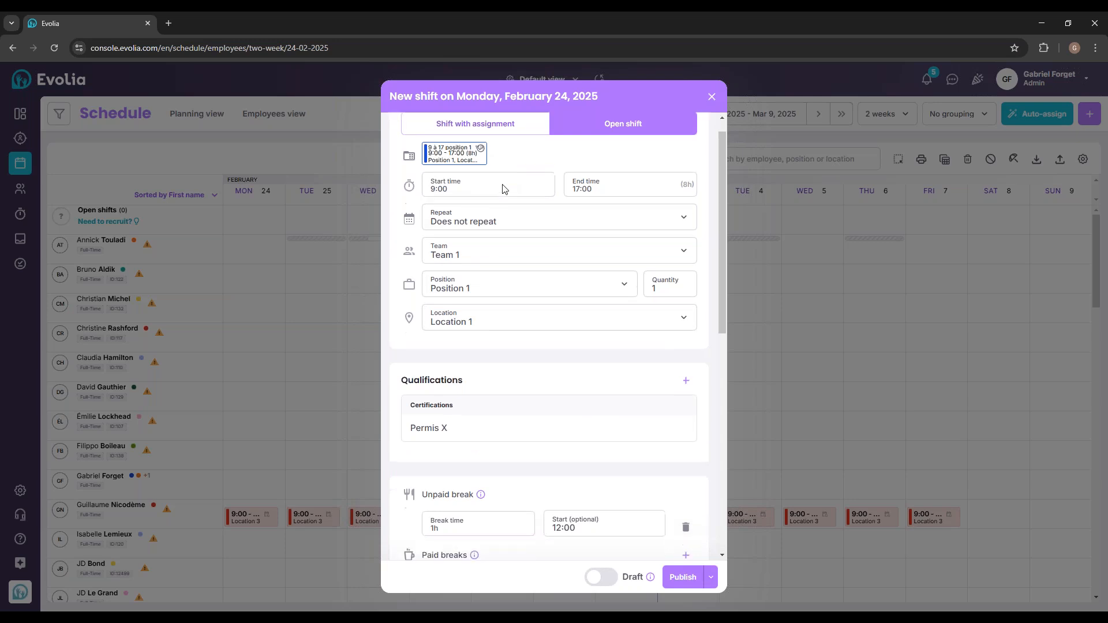
pyautogui.scroll(-7, 522, 240)
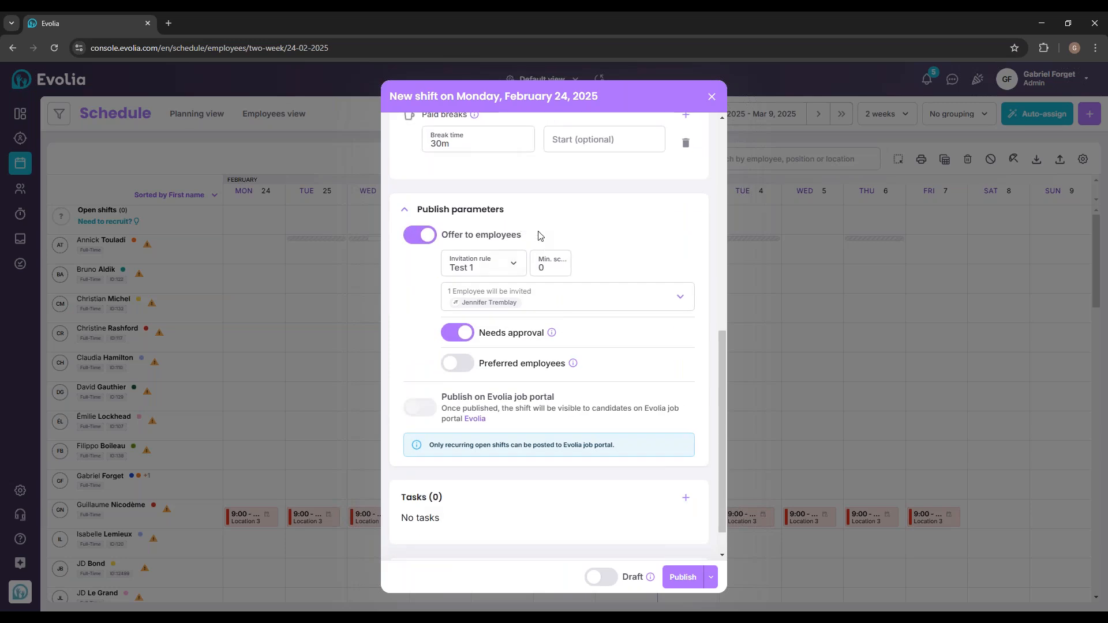
pyautogui.scroll(1, 548, 241)
pyautogui.click(597, 357)
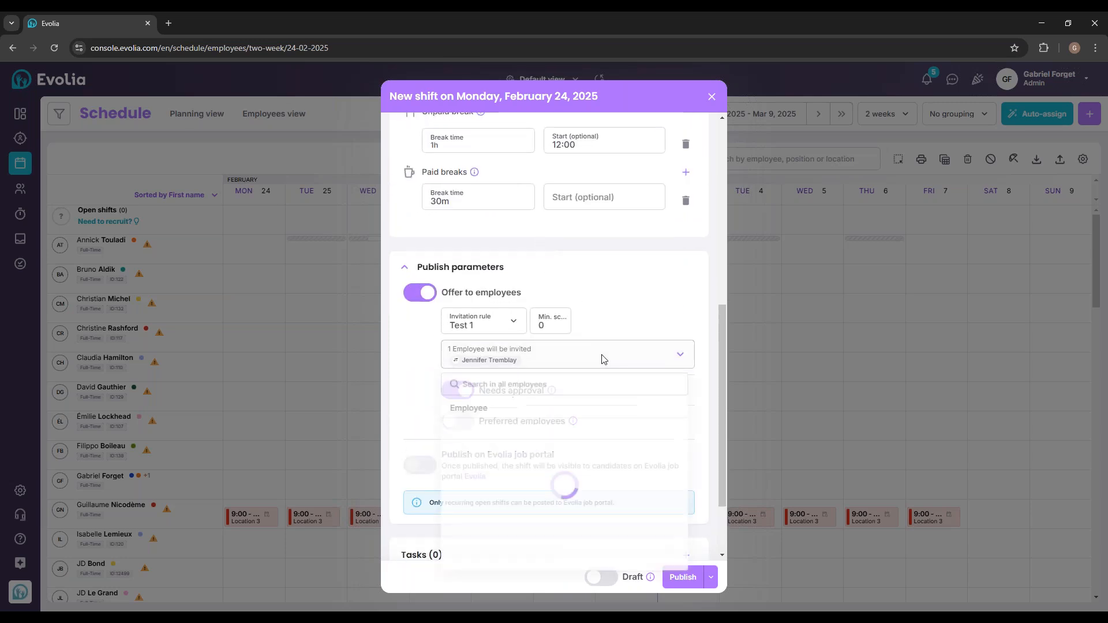
pyautogui.click(423, 376)
pyautogui.scroll(1, 471, 305)
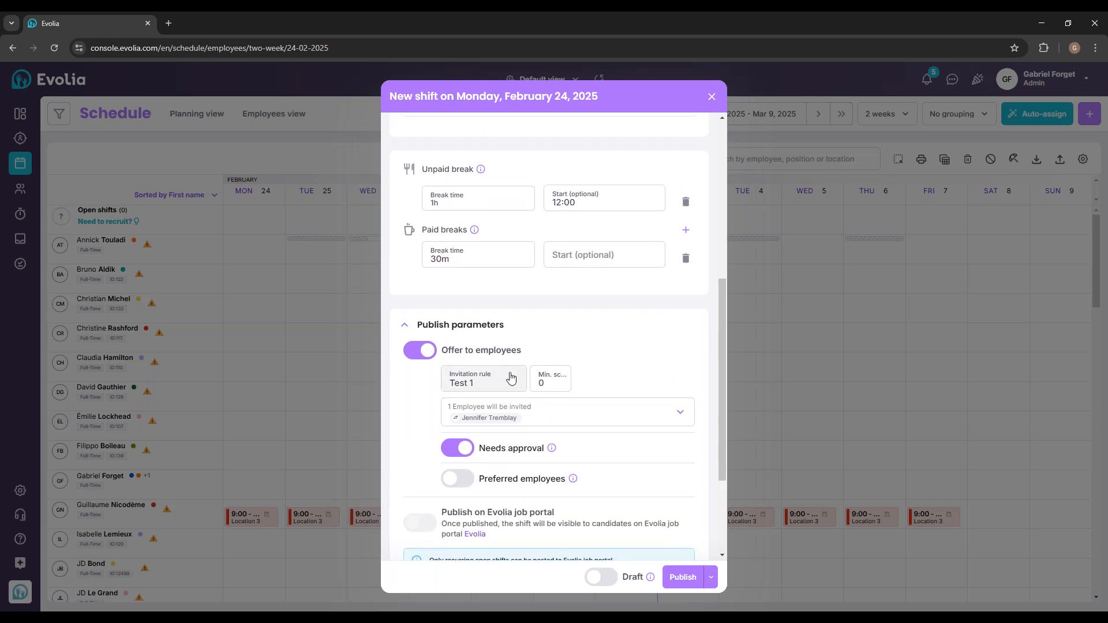
pyautogui.click(509, 374)
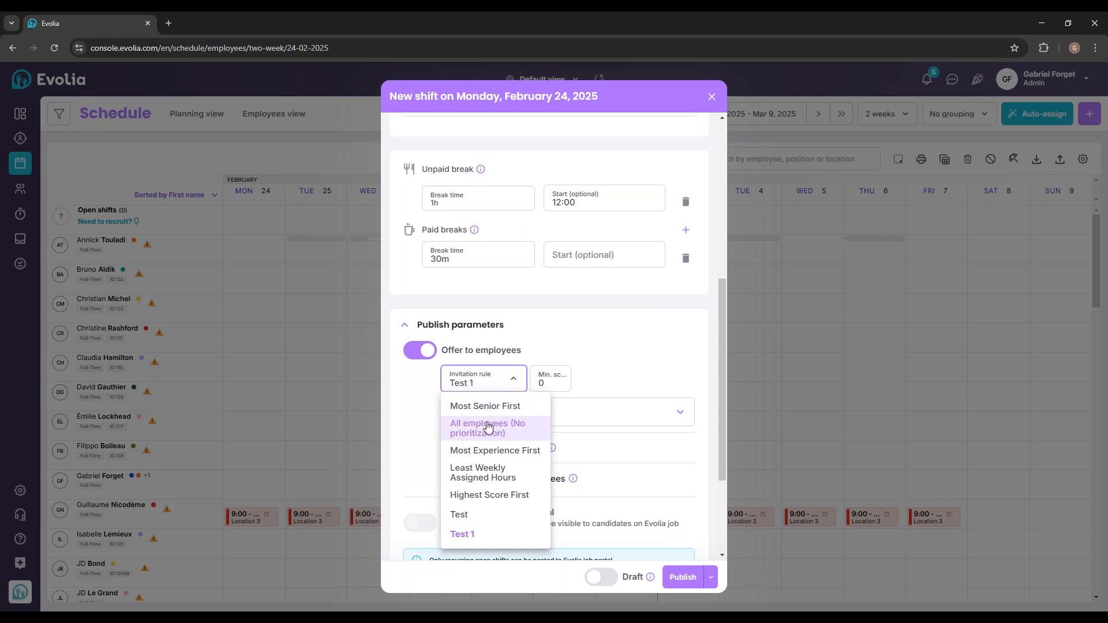
pyautogui.click(484, 375)
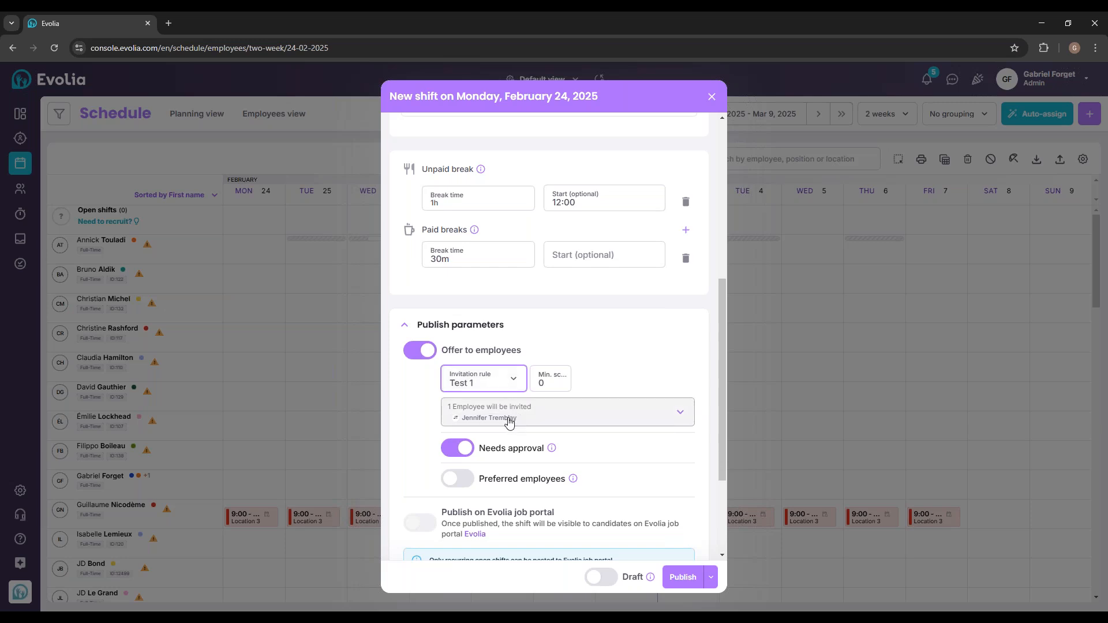
pyautogui.scroll(6, 548, 398)
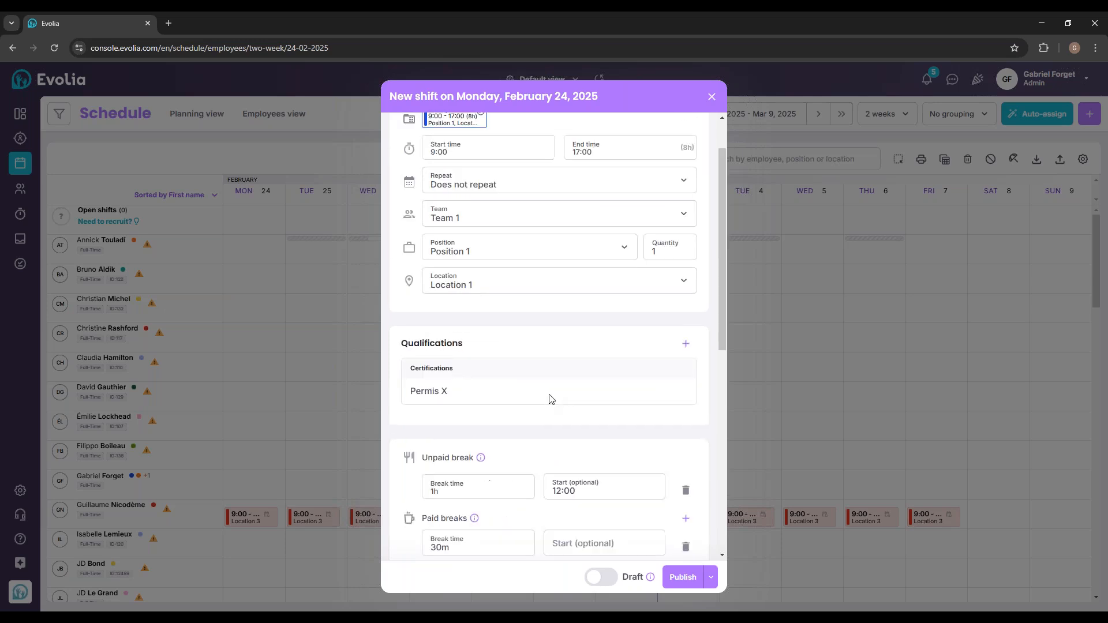
# Publish the open shift on Monday, February 24, 2025 and preempt its next scheduled invitation.
pyautogui.click(671, 574)
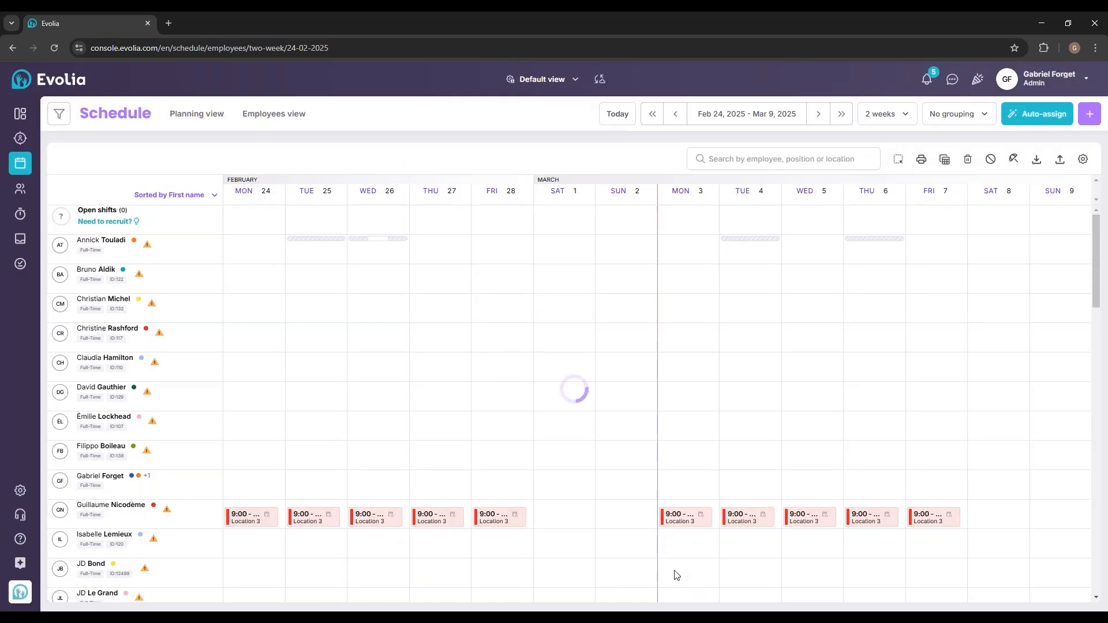
pyautogui.click(252, 225)
pyautogui.scroll(-5, 569, 354)
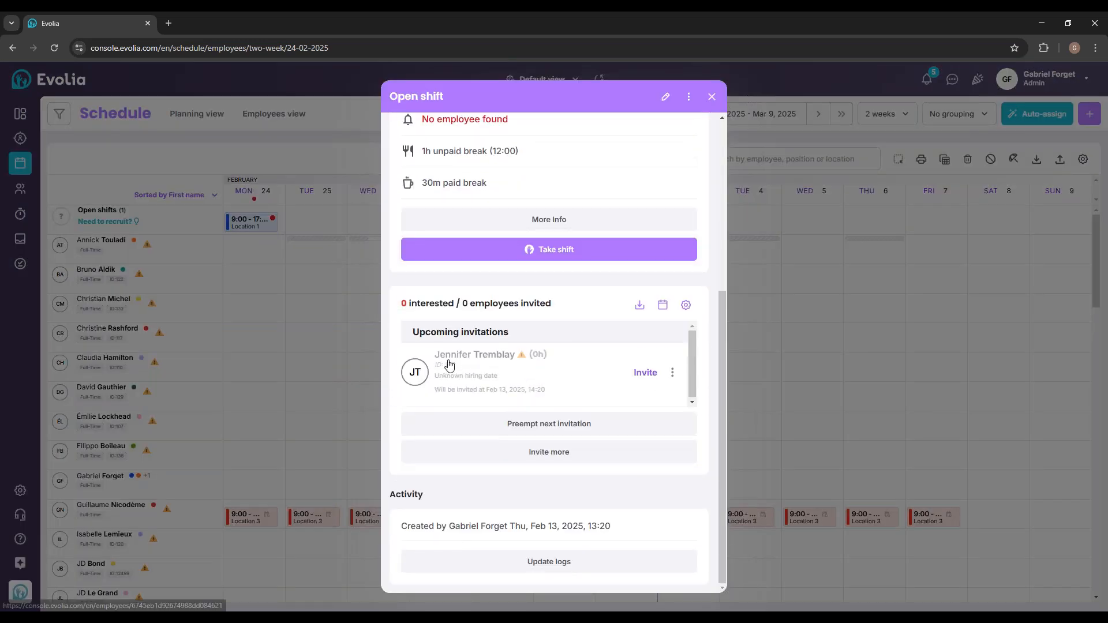
pyautogui.click(557, 424)
pyautogui.click(610, 374)
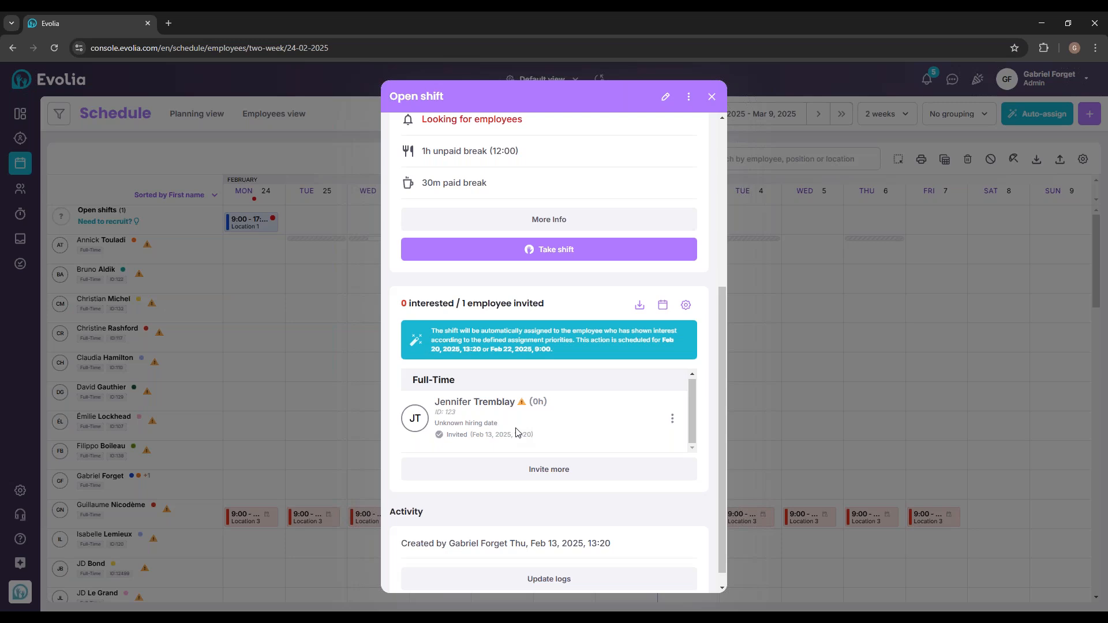
pyautogui.click(715, 100)
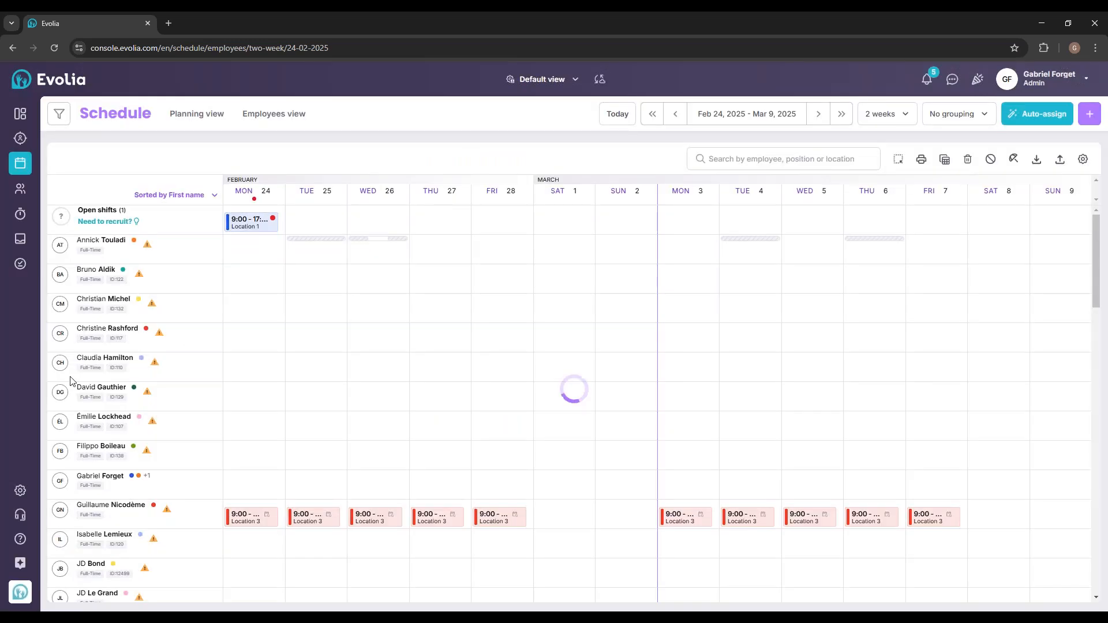
# Open the Invitation and Assignment Priority rules in the settings and check the advanced Test 1 rule.
pyautogui.click(20, 490)
pyautogui.scroll(-1, 419, 358)
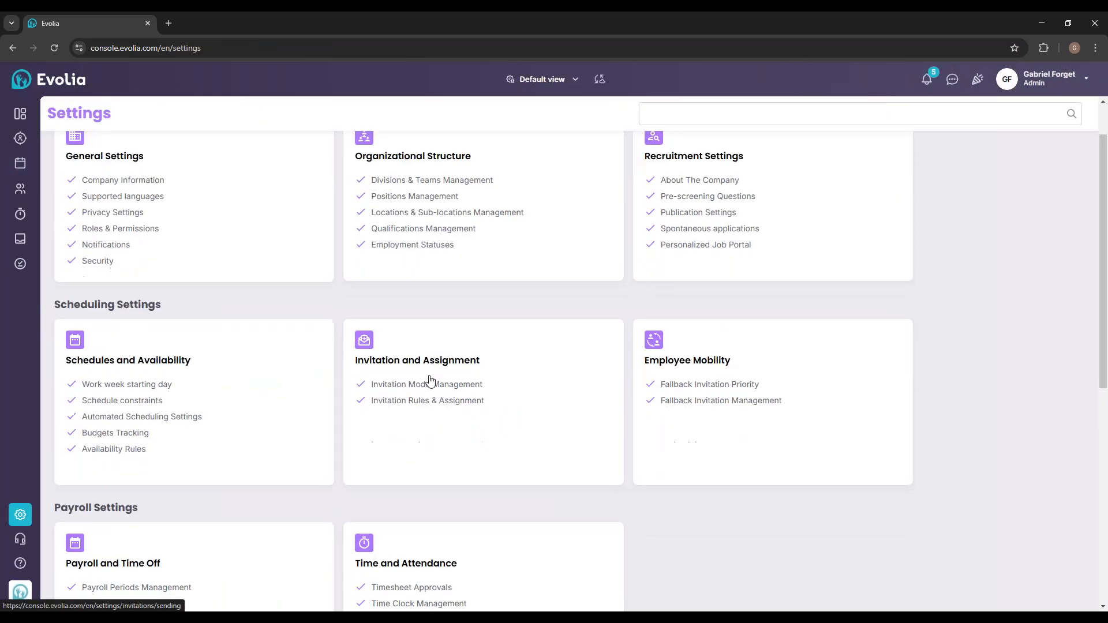
pyautogui.click(427, 381)
pyautogui.click(160, 349)
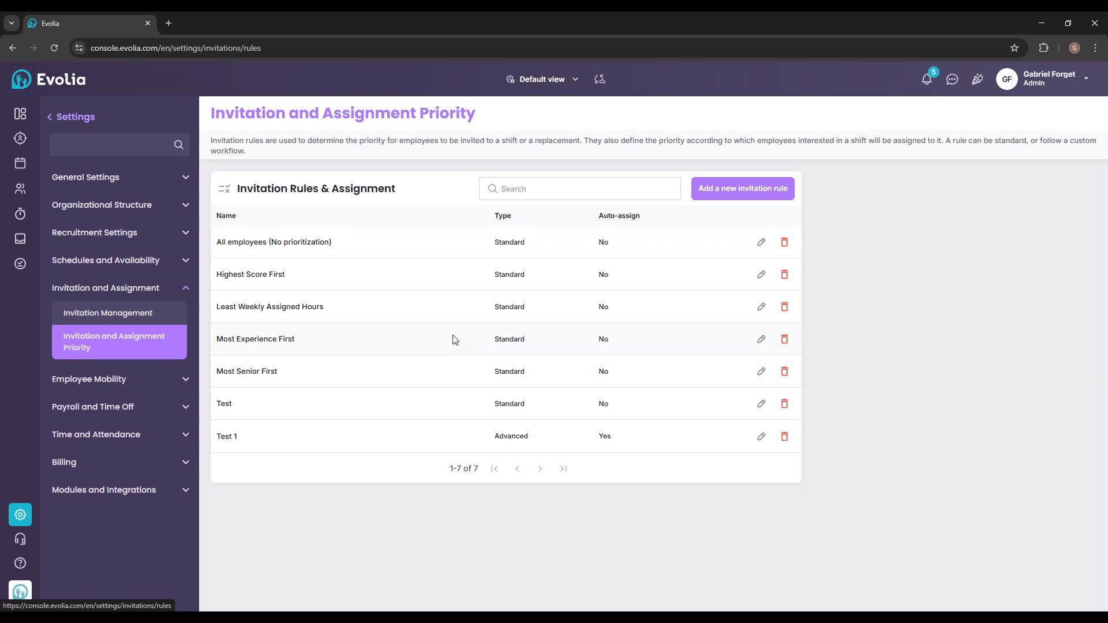
pyautogui.click(761, 436)
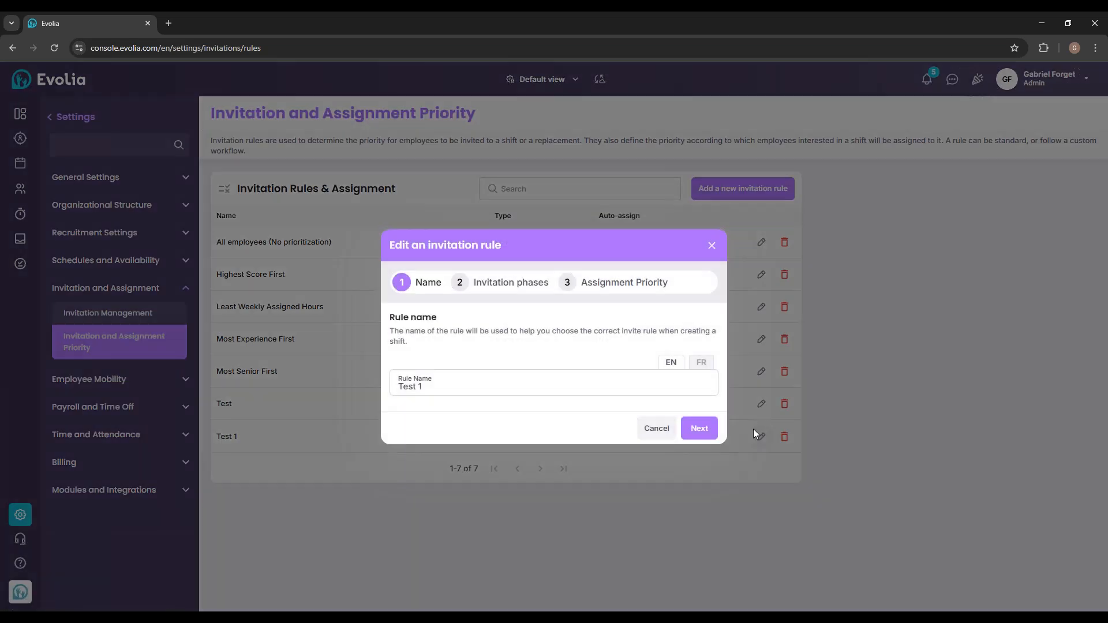
pyautogui.click(713, 247)
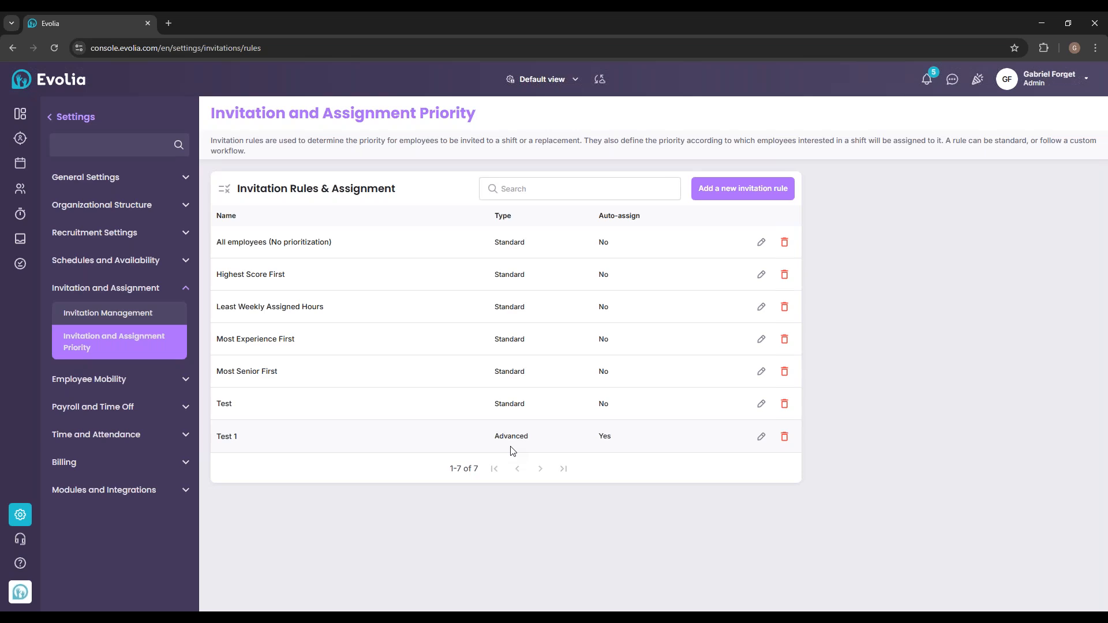
# In the Test 1 rule, set Invitation Phase 1 to All employees (No prioritization) with the delay between invitations Not specified.
pyautogui.click(762, 437)
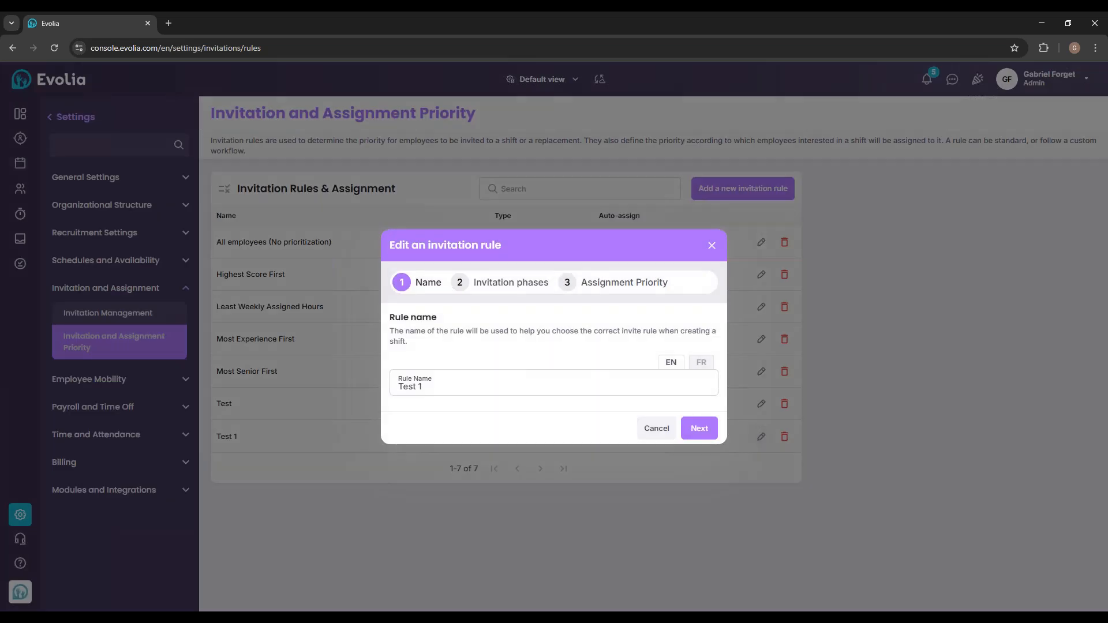
pyautogui.click(503, 290)
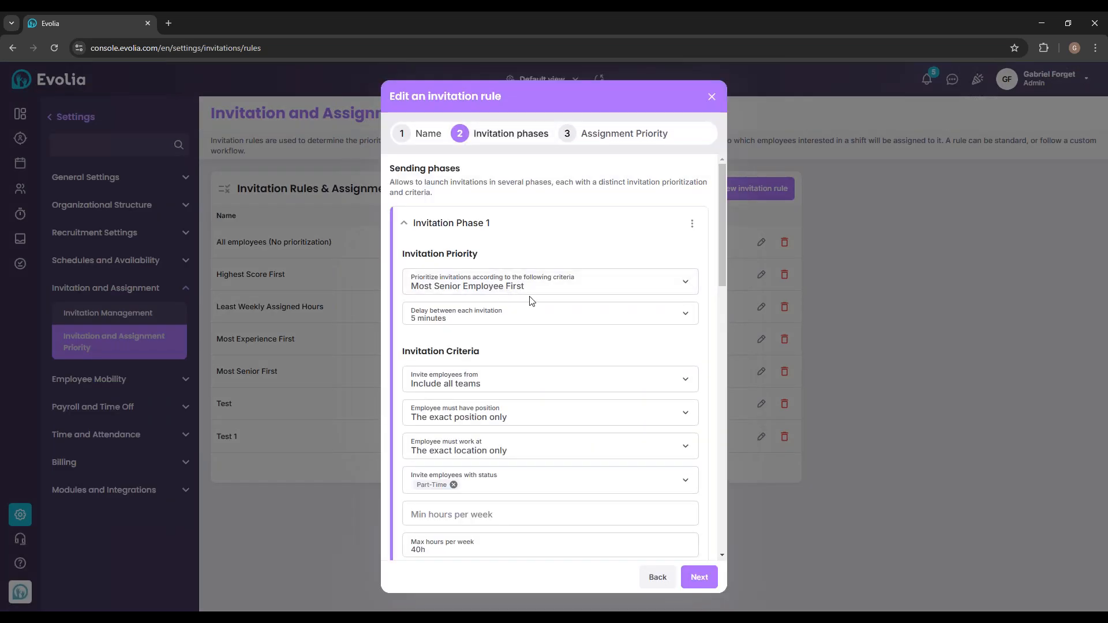
pyautogui.scroll(-3, 544, 276)
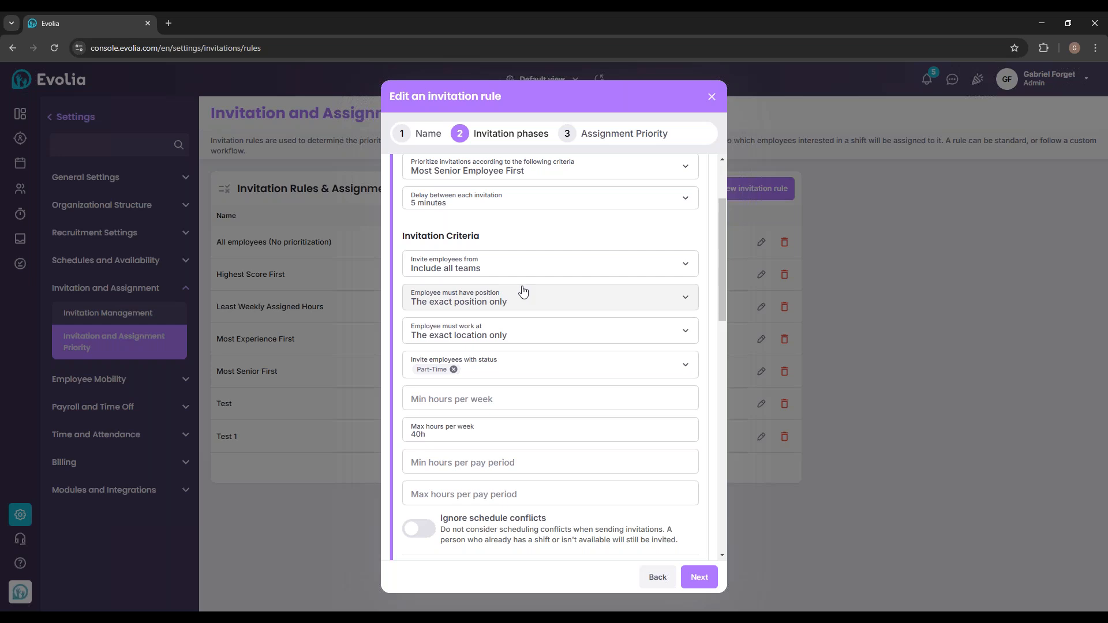
pyautogui.scroll(1, 540, 293)
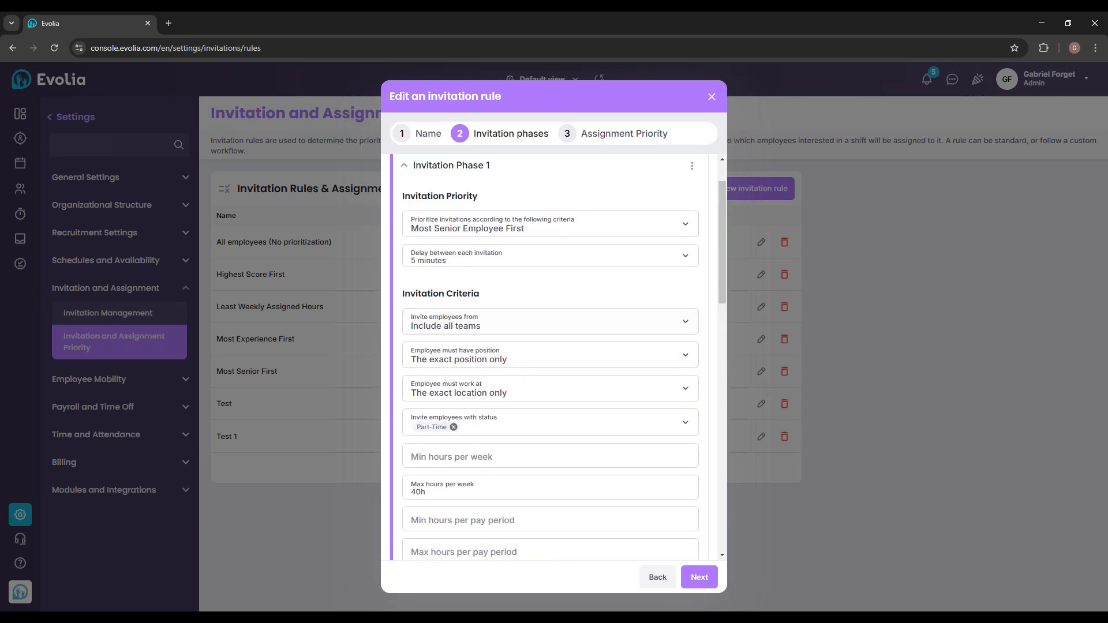
pyautogui.click(491, 239)
pyautogui.click(494, 252)
pyautogui.click(495, 255)
pyautogui.click(456, 285)
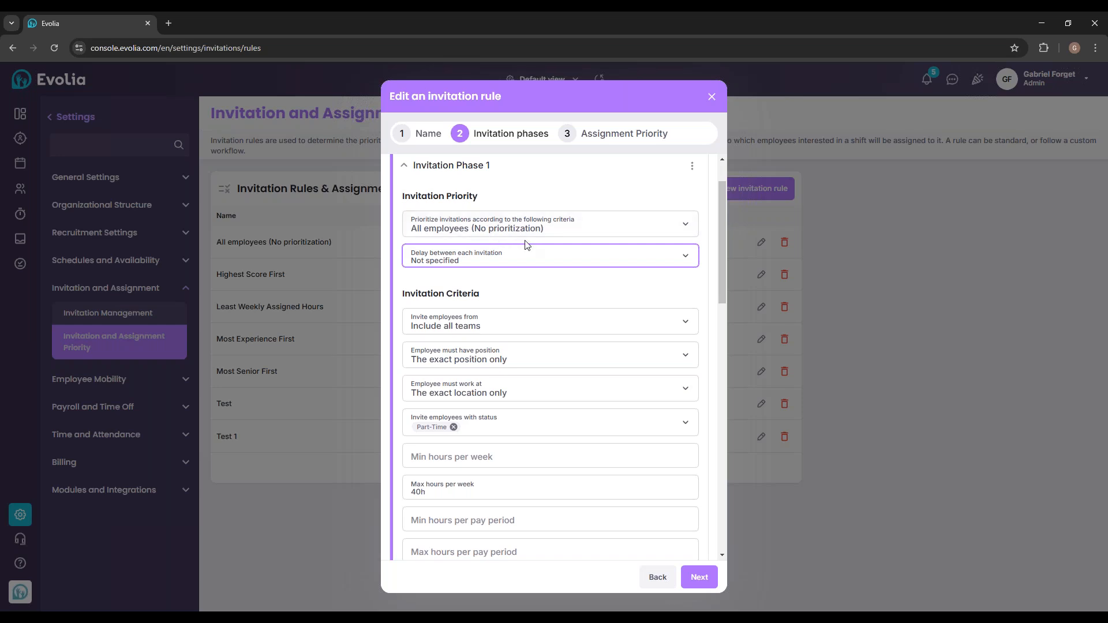
# Set Invitation Phase 2 to All employees (No prioritization), adjust its delay between invitations, and save the Test 1 rule.
pyautogui.click(464, 167)
pyautogui.scroll(-2, 513, 288)
pyautogui.scroll(3, 513, 290)
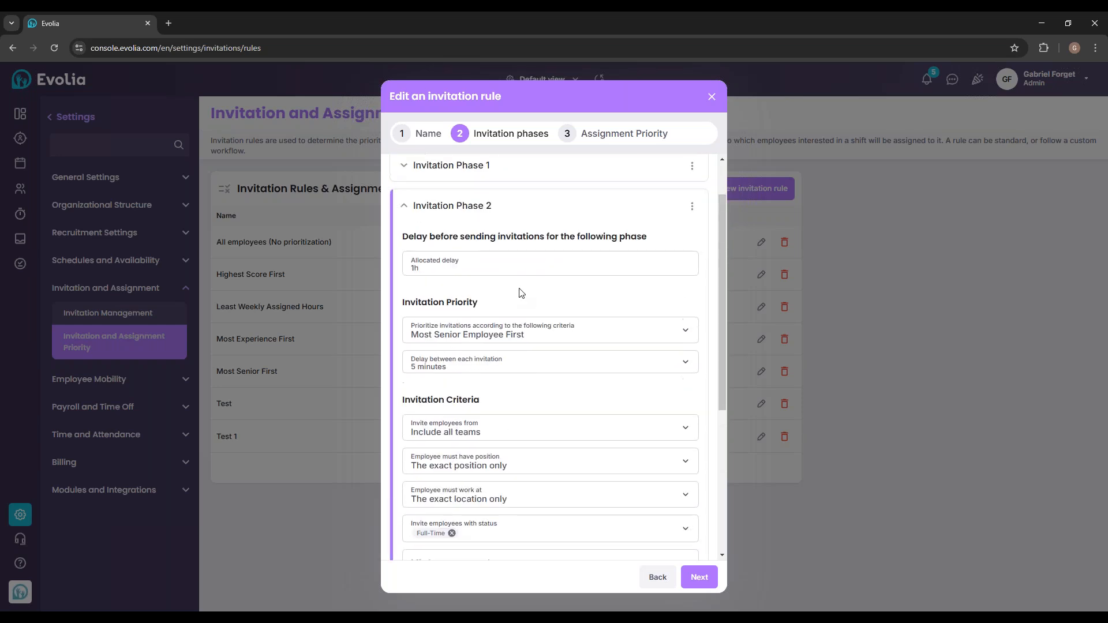
pyautogui.click(487, 224)
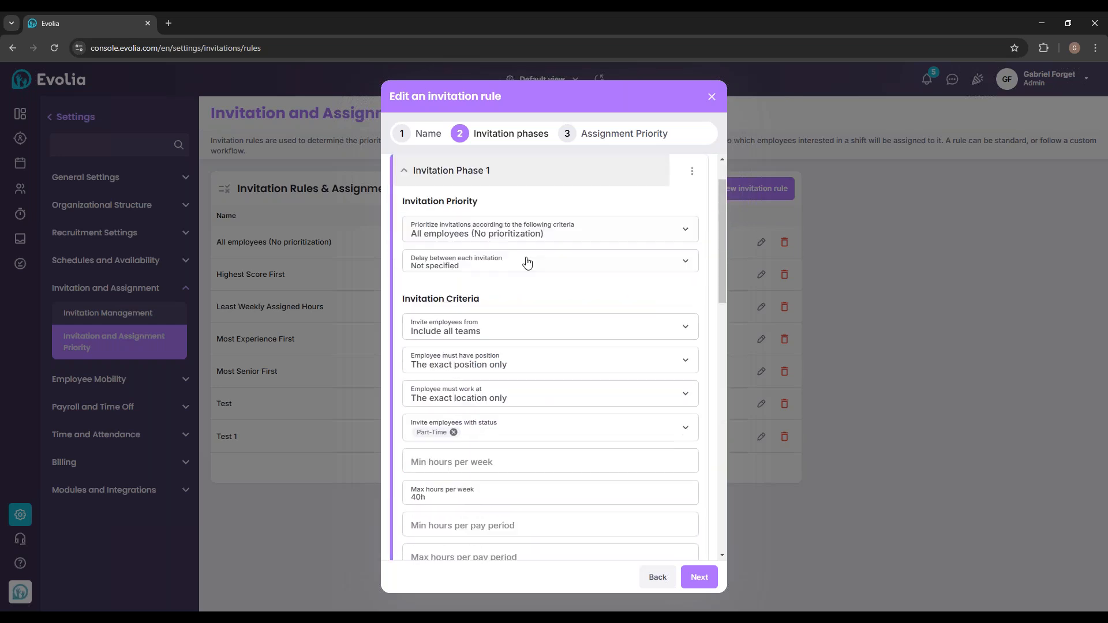
pyautogui.scroll(-2, 517, 349)
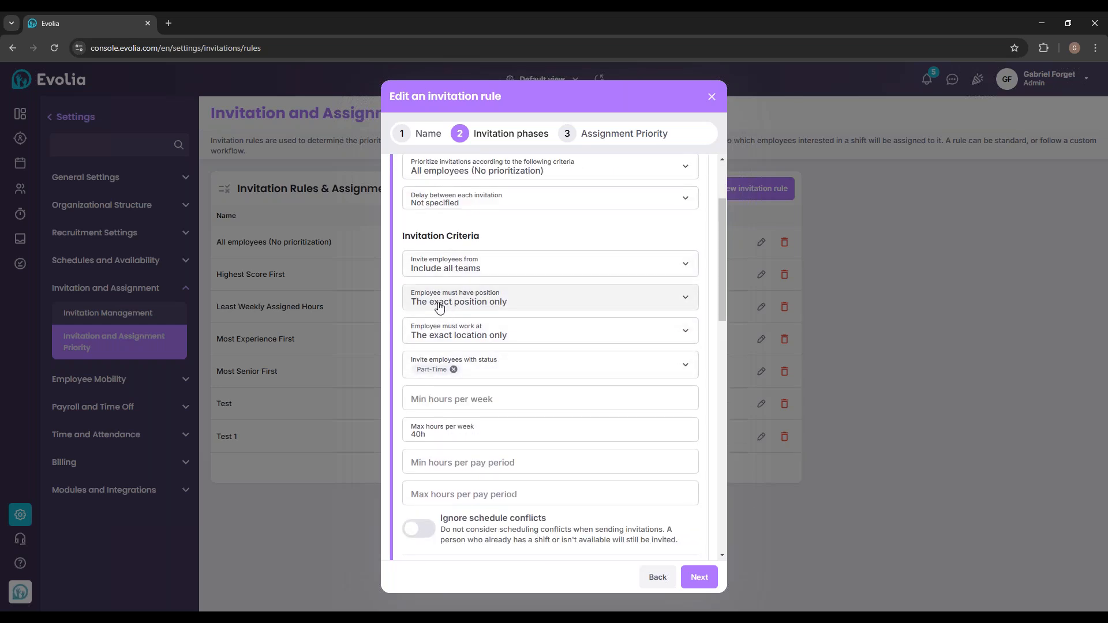
pyautogui.scroll(-1, 521, 331)
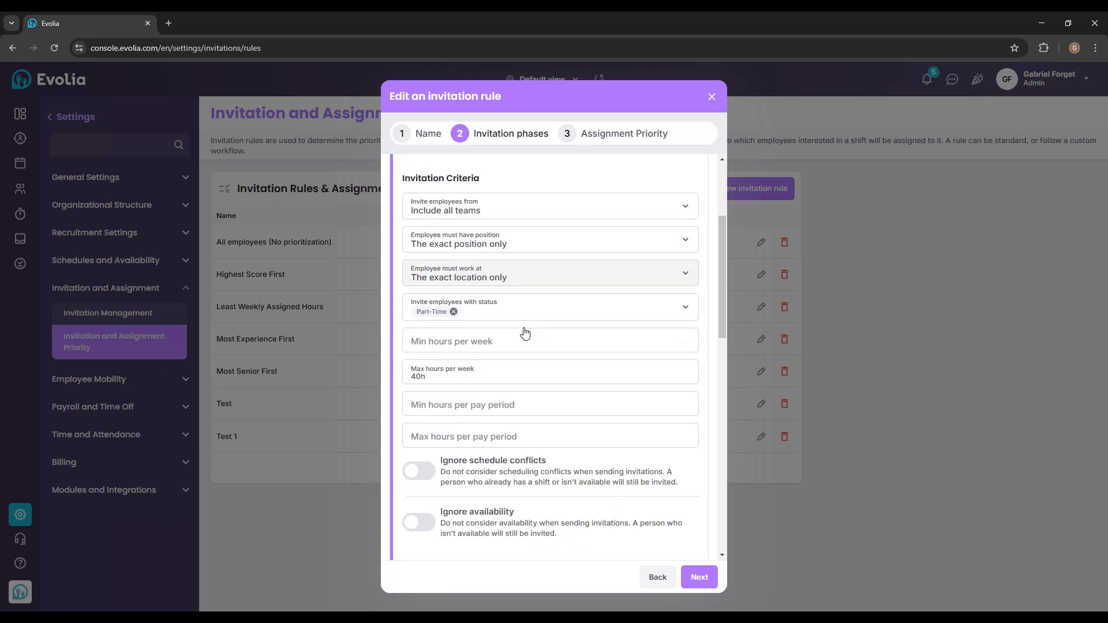
pyautogui.scroll(-8, 517, 337)
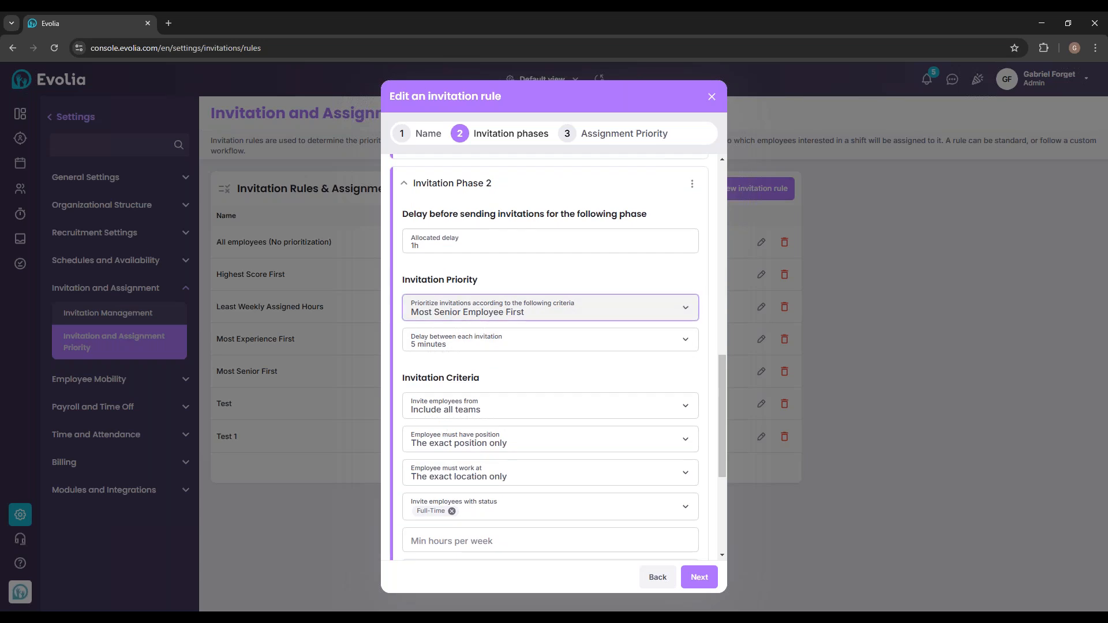
pyautogui.click(474, 313)
pyautogui.click(480, 338)
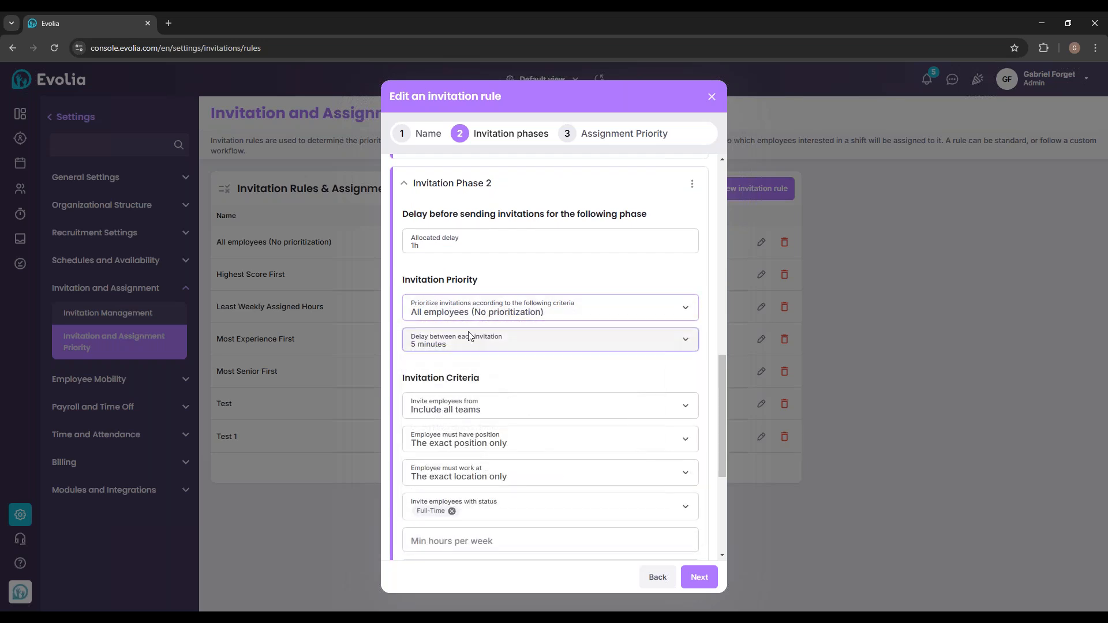
pyautogui.click(456, 341)
pyautogui.click(439, 351)
pyautogui.click(703, 578)
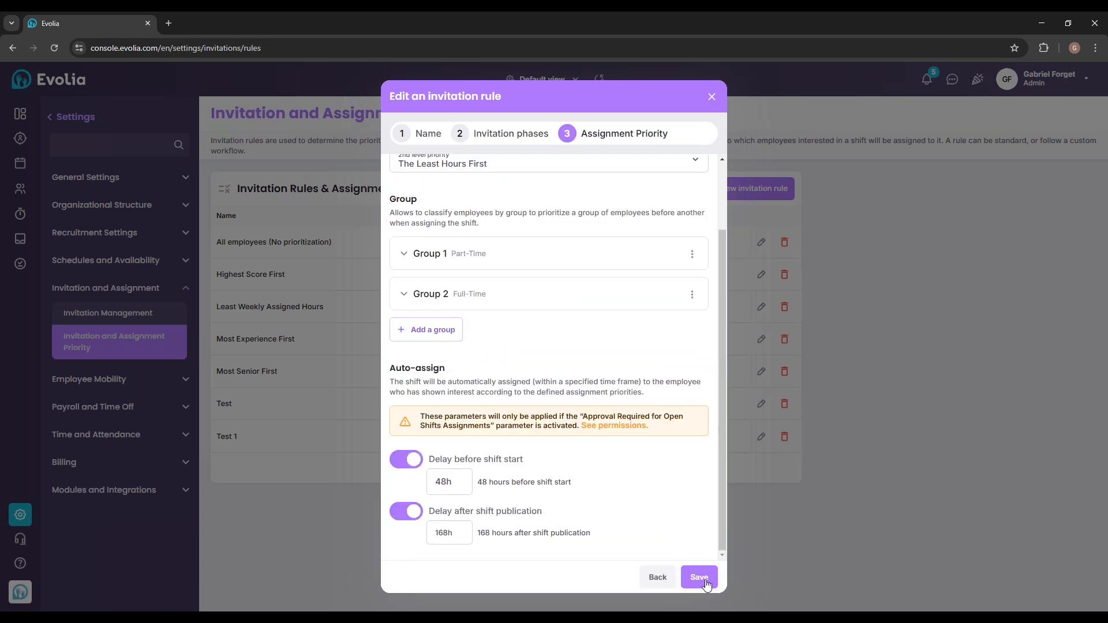
pyautogui.click(706, 582)
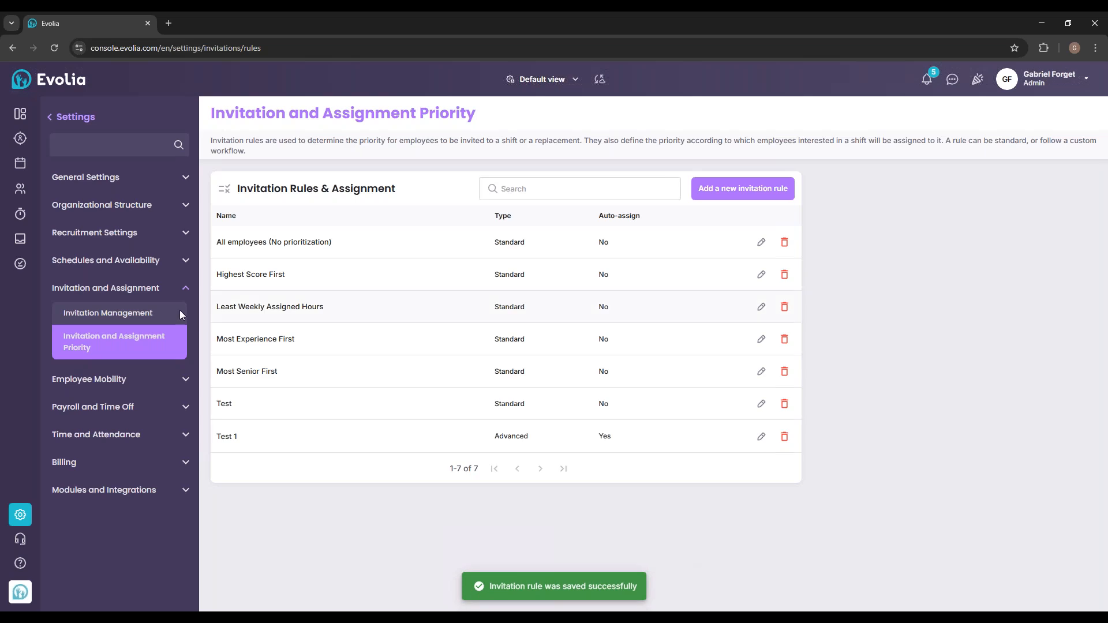
# Start an open shift on Tuesday, February 25, 2025 and check its publish parameters, switching Offer to employees off and back on.
pyautogui.click(20, 162)
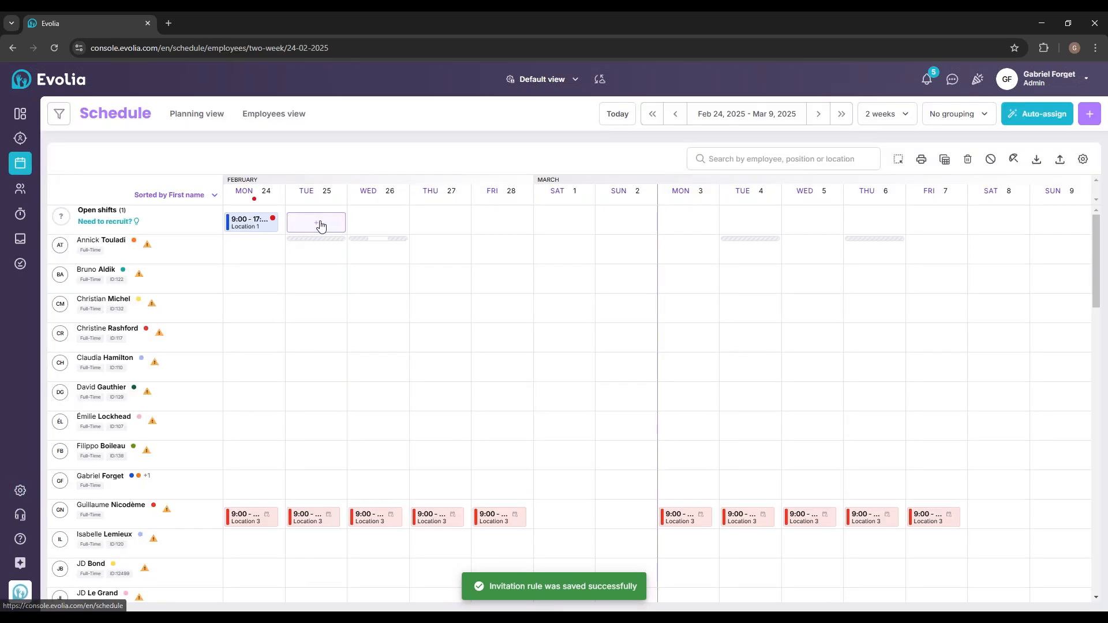
pyautogui.click(321, 226)
pyautogui.scroll(-4, 548, 346)
pyautogui.scroll(-3, 574, 297)
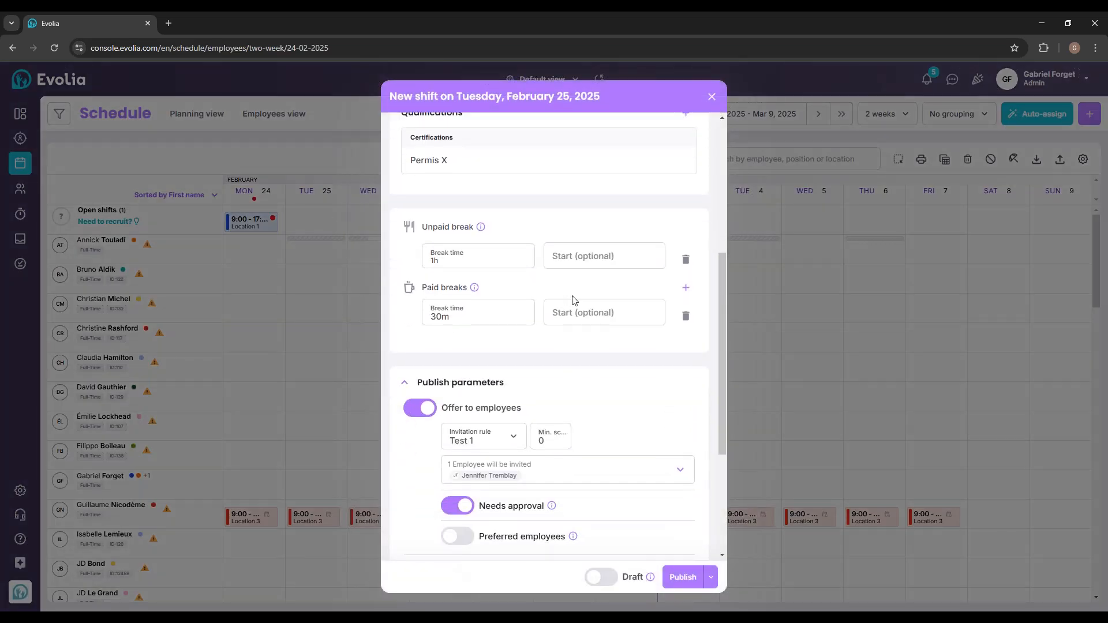
pyautogui.scroll(3, 577, 312)
pyautogui.scroll(-1, 423, 416)
pyautogui.click(423, 413)
pyautogui.click(422, 411)
# Compare the invited employees under the Test and Test 1 invitation rules, and close the new shift without publishing.
pyautogui.click(497, 443)
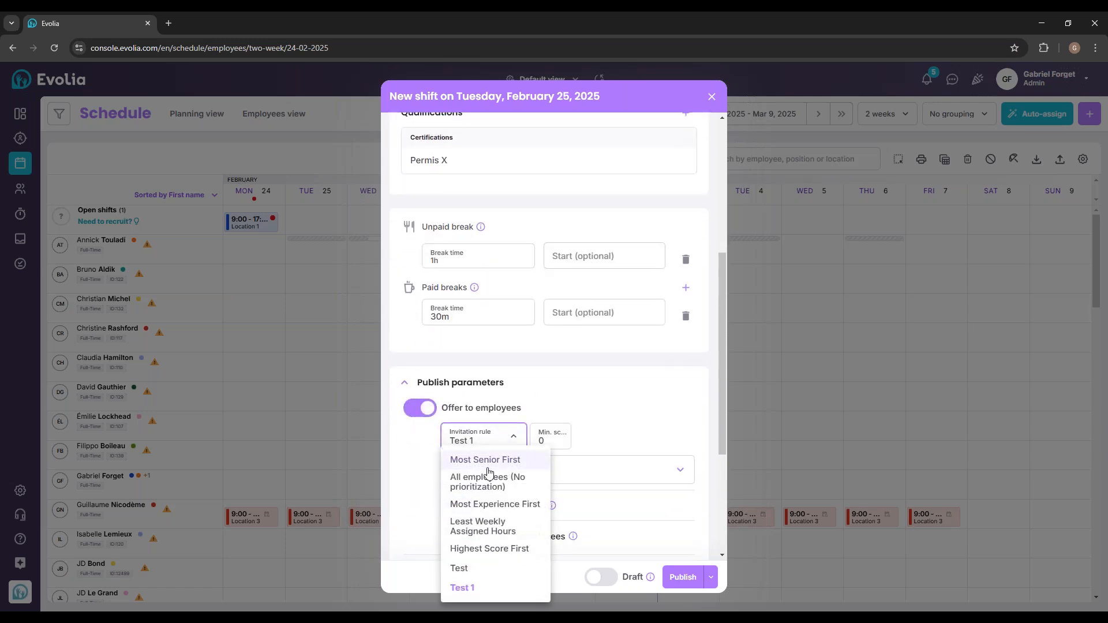
pyautogui.click(479, 567)
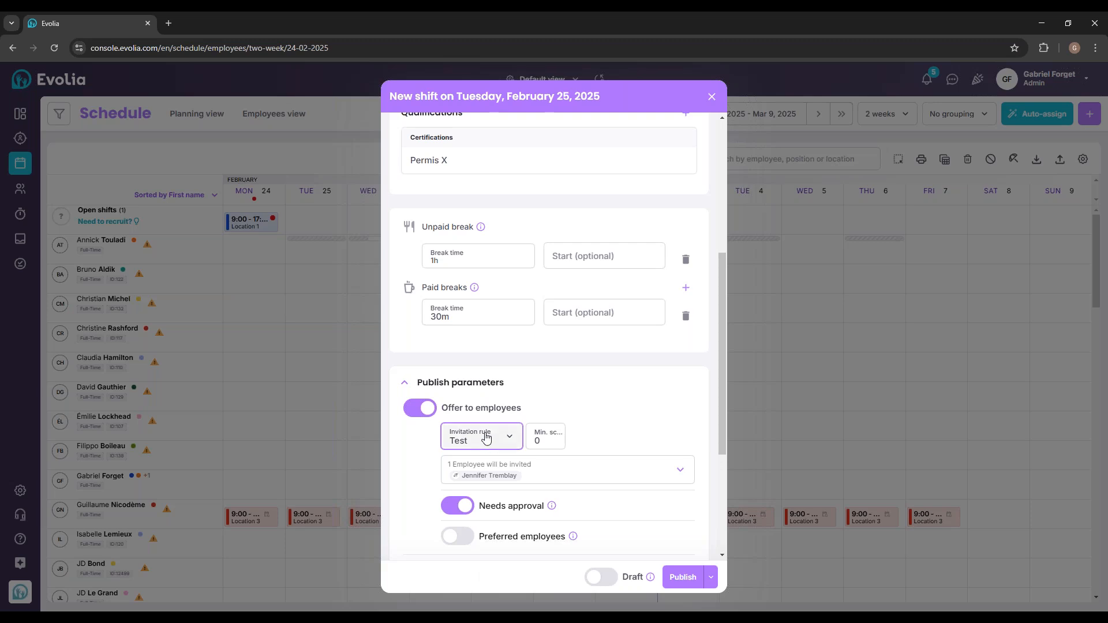
pyautogui.click(482, 442)
pyautogui.click(465, 595)
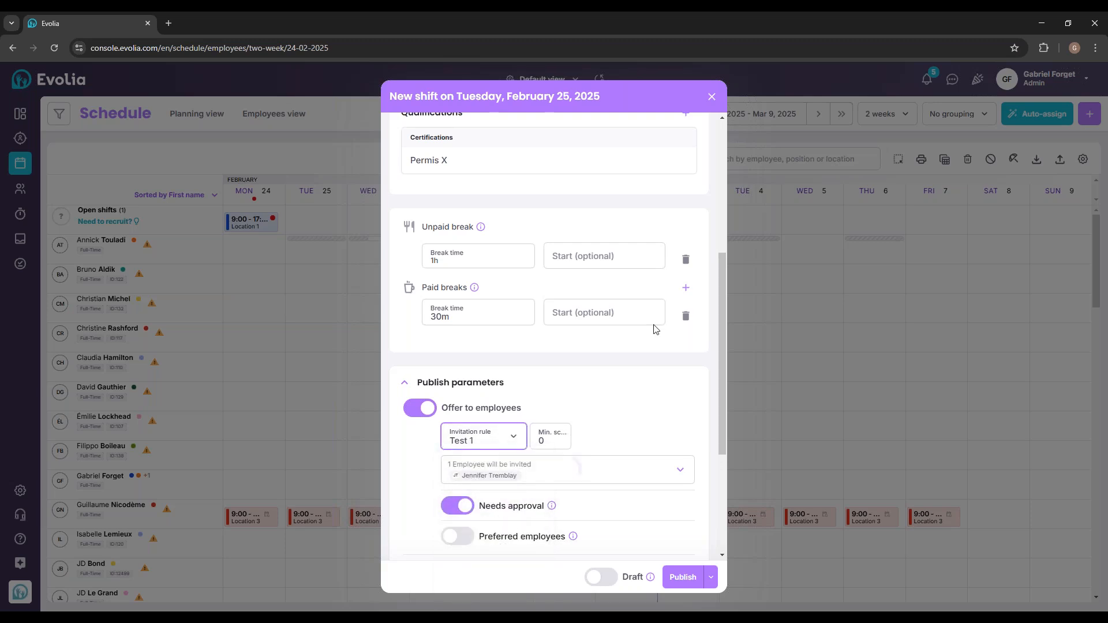
pyautogui.click(712, 96)
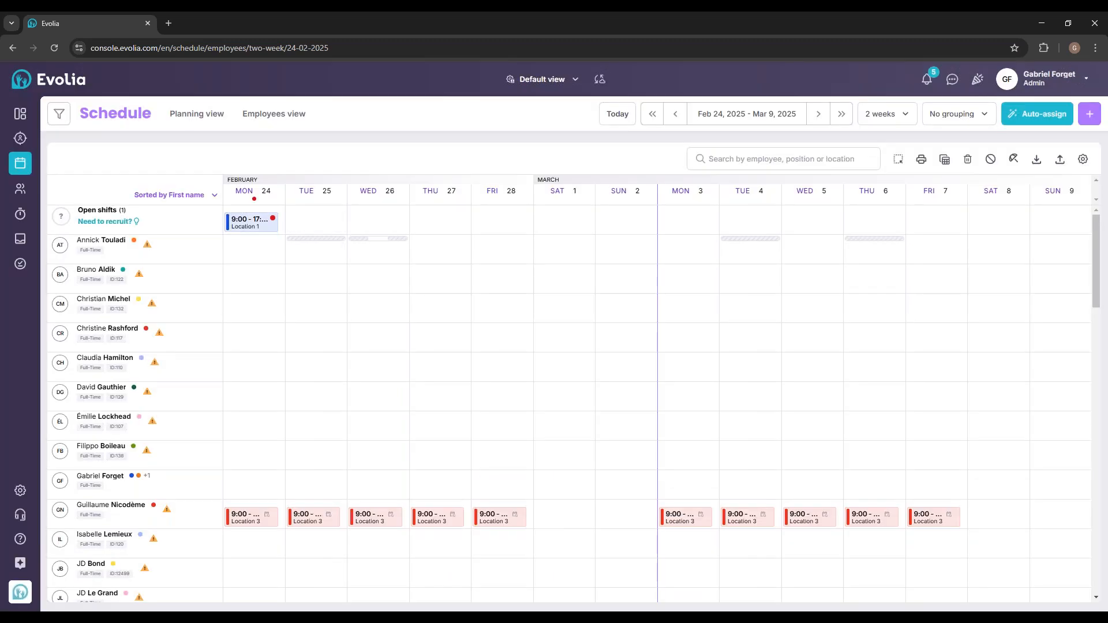
# Look over the management and members of Team 1 in the Divisions & Teams settings.
pyautogui.click(21, 491)
pyautogui.scroll(-1, 352, 342)
pyautogui.click(430, 179)
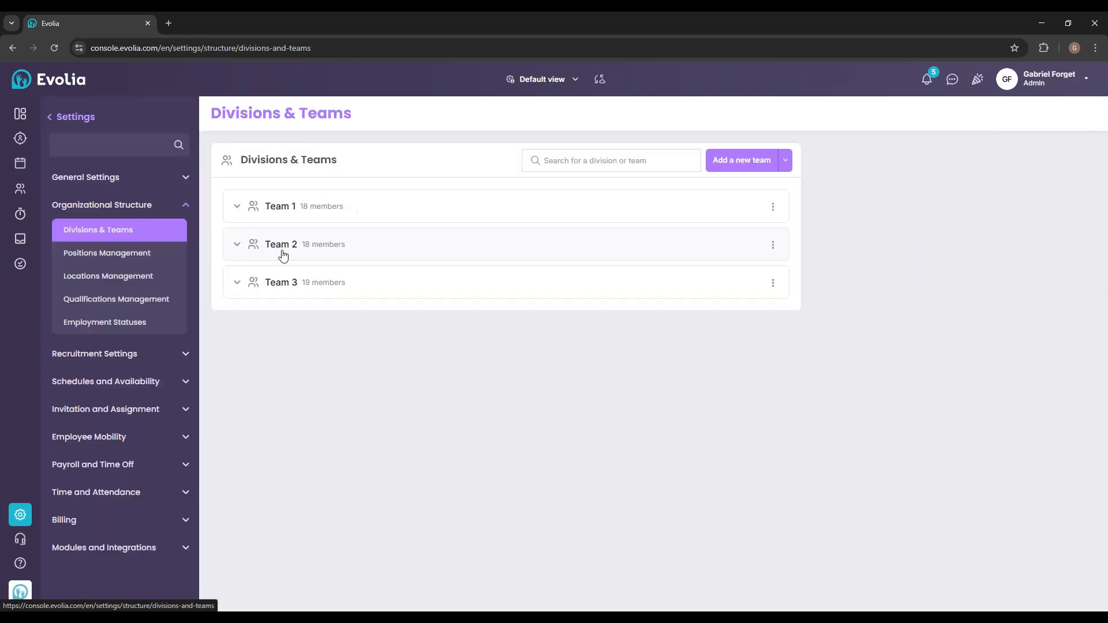
pyautogui.click(319, 214)
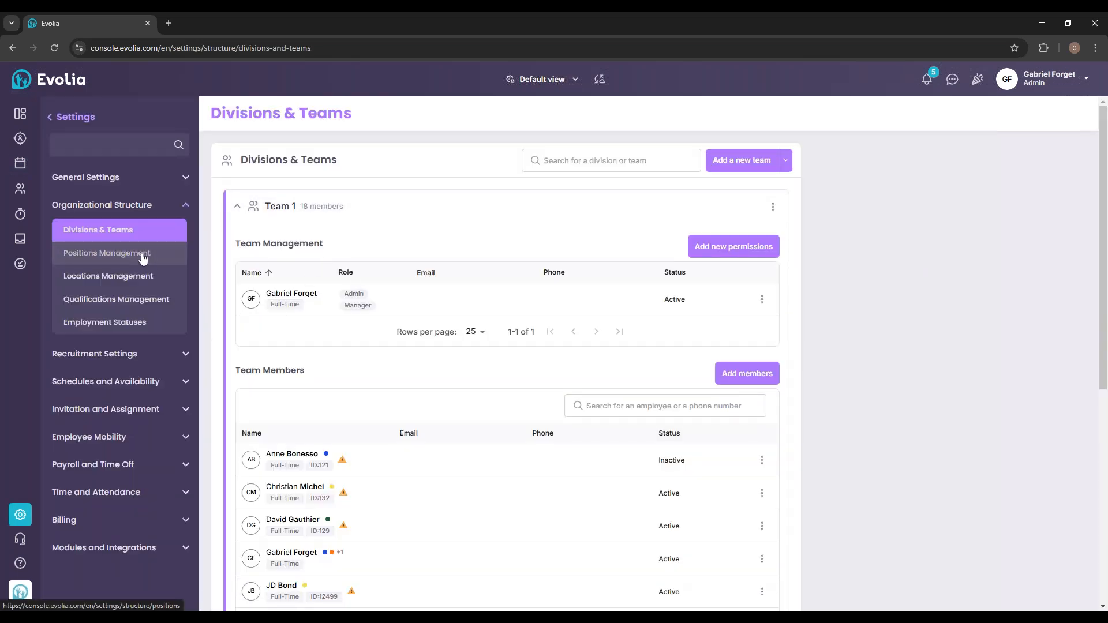
# Search the employee list by part of an employee's first name and clear the search.
pyautogui.click(20, 188)
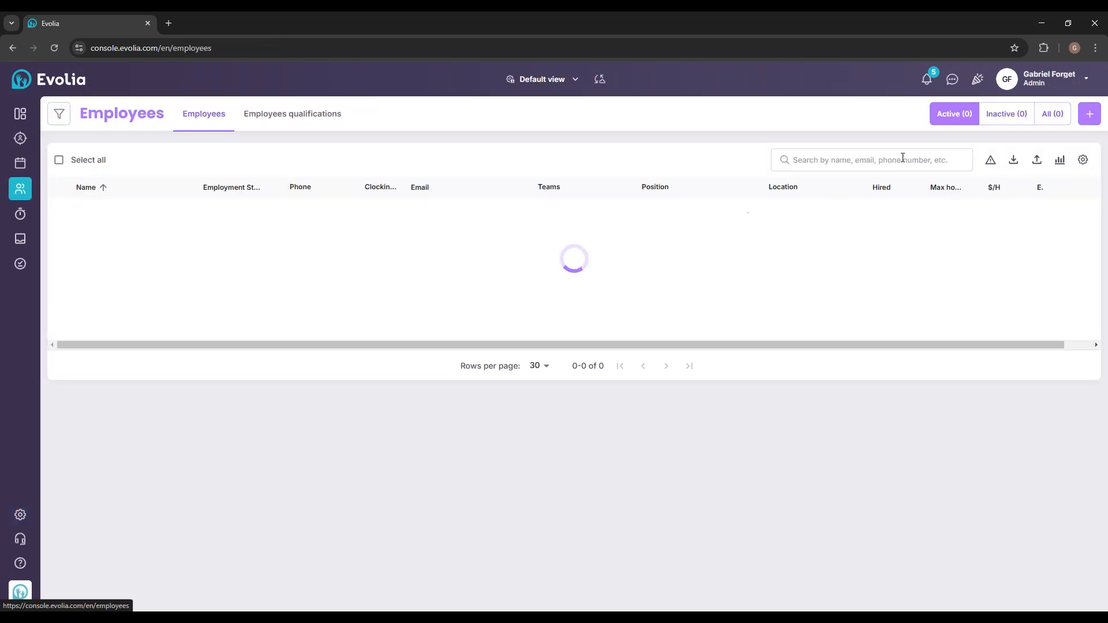
pyautogui.click(868, 164)
pyautogui.write('jenmnm')
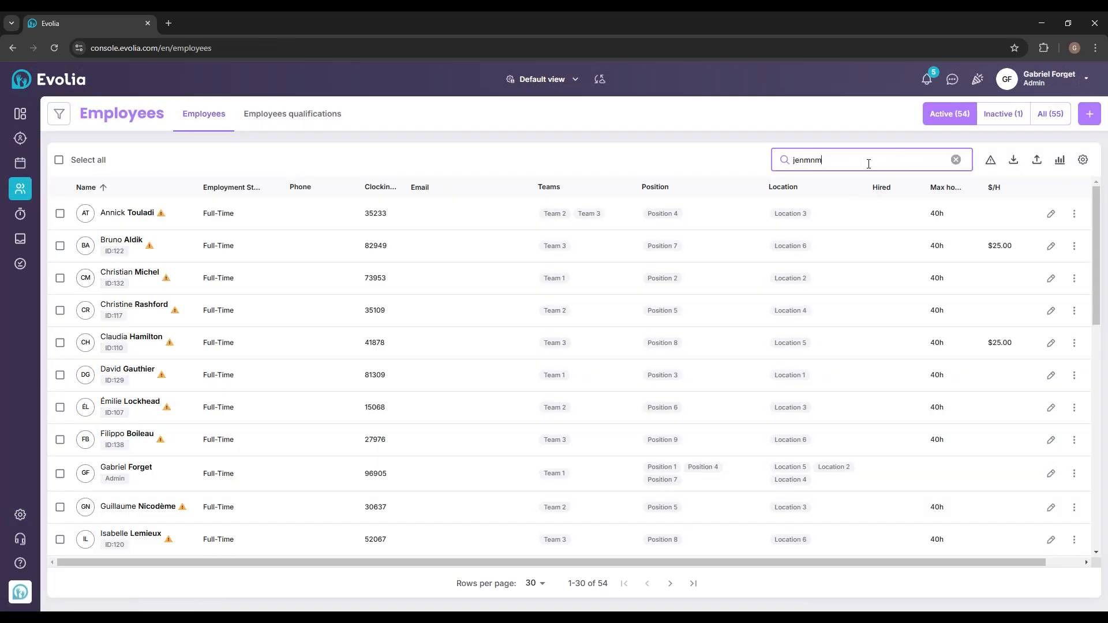
pyautogui.press('BackSpace')
pyautogui.press('BackSpace')
pyautogui.press('BackSpace')
pyautogui.write('n')
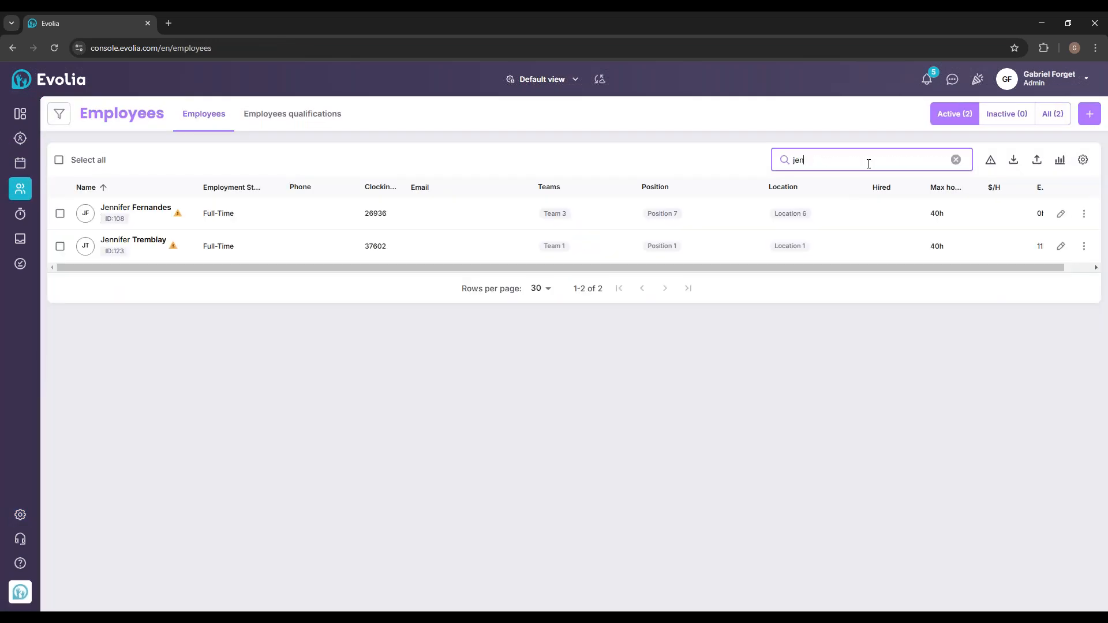
pyautogui.press('BackSpace')
# Filter the employee list by Location 1.
pyautogui.click(58, 113)
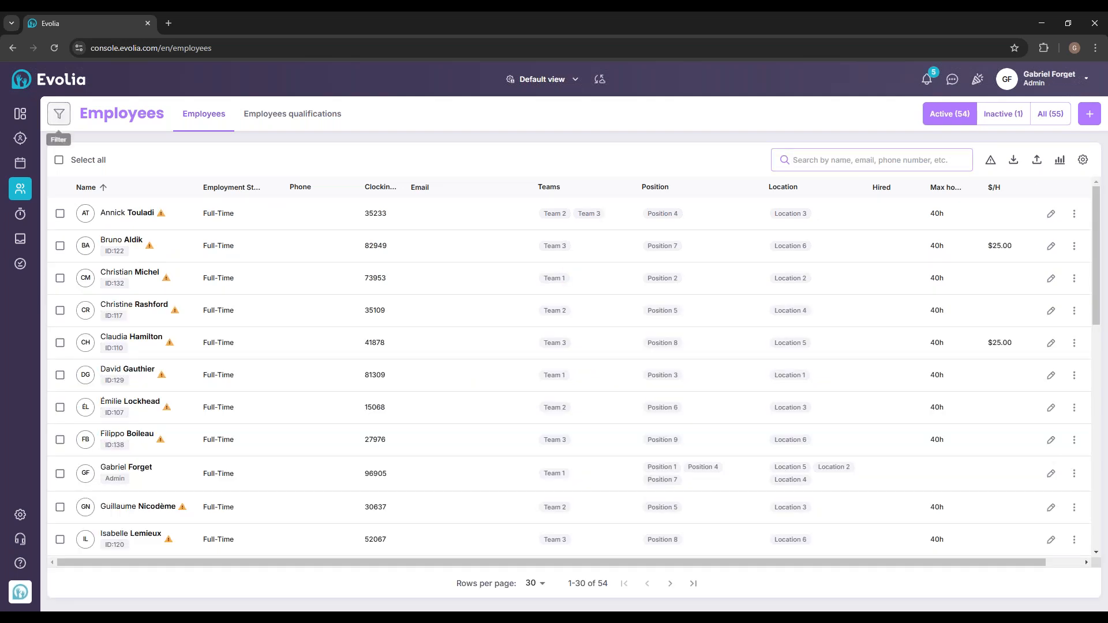
pyautogui.click(168, 145)
pyautogui.click(133, 146)
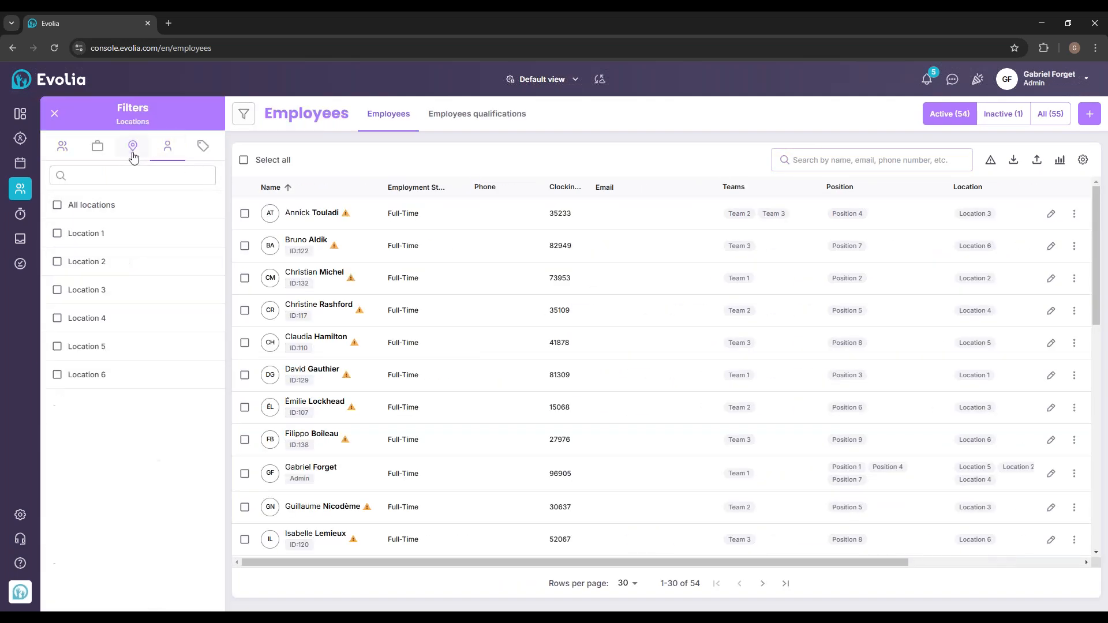
pyautogui.click(87, 234)
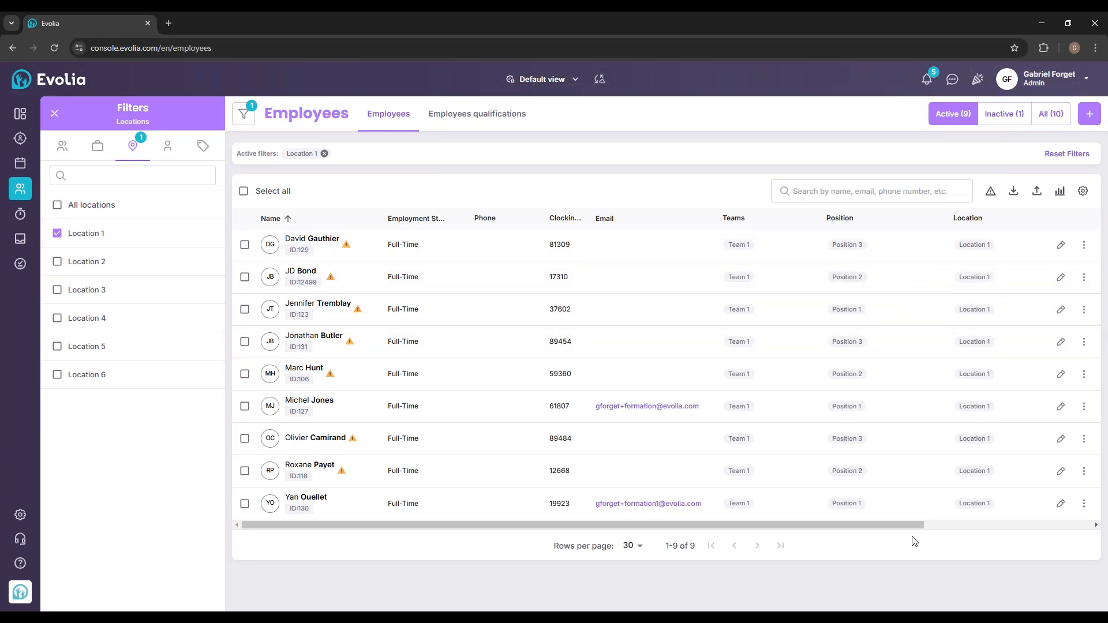
# Change the employment status of the third listed employee to Part-Time, effective Thursday, February 13, 2025.
pyautogui.moveTo(905, 527); pyautogui.dragTo(735, 503)
pyautogui.click(56, 114)
pyautogui.click(275, 313)
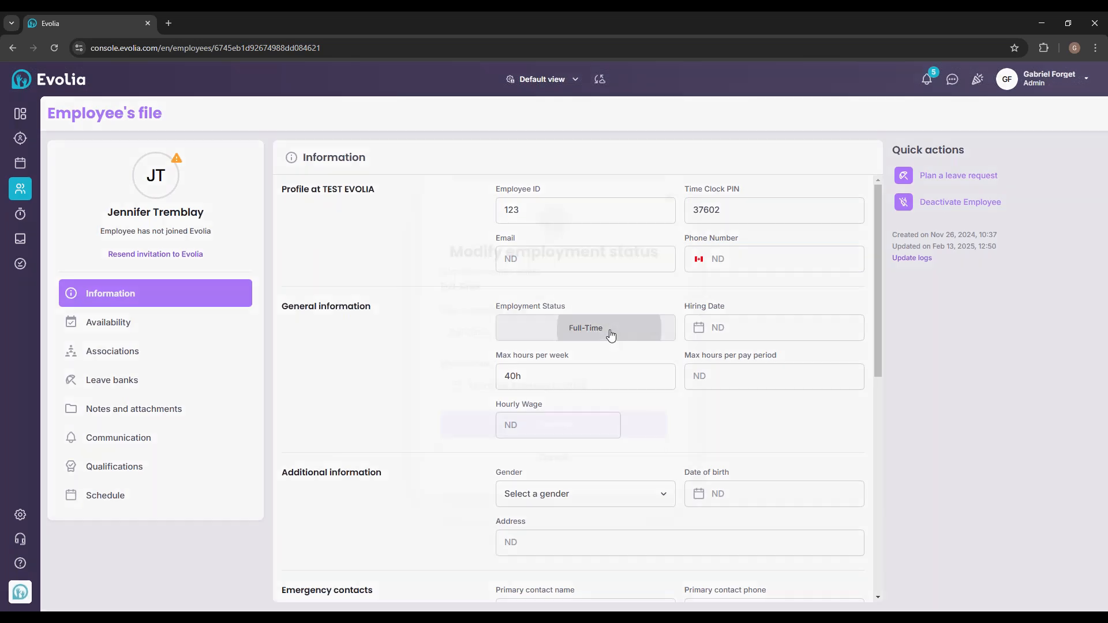
pyautogui.click(609, 329)
pyautogui.click(521, 343)
pyautogui.click(493, 380)
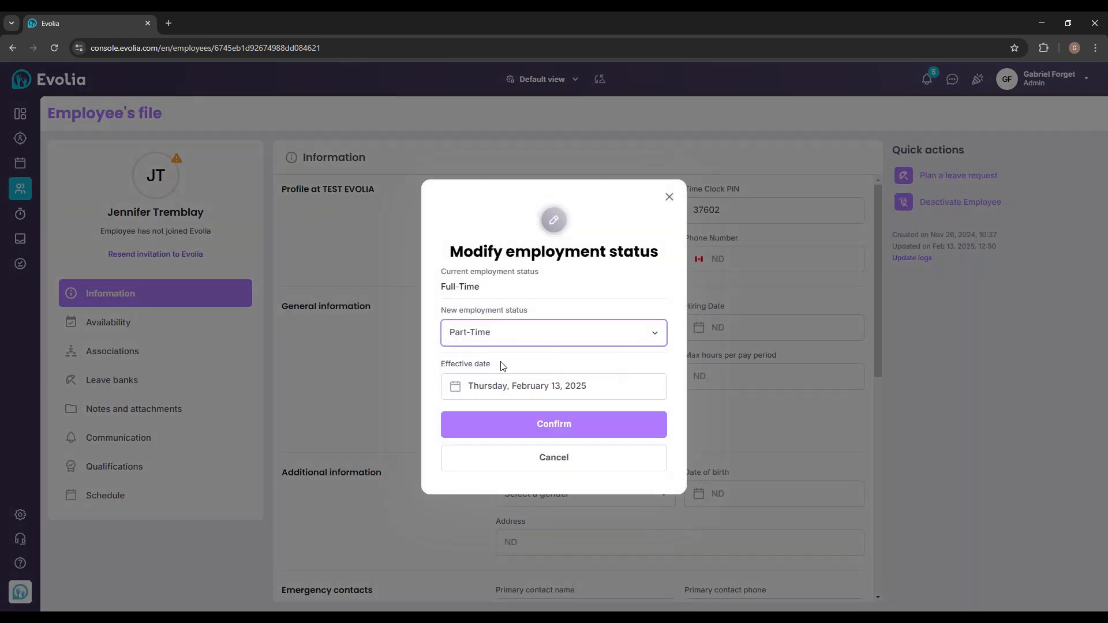
pyautogui.click(530, 432)
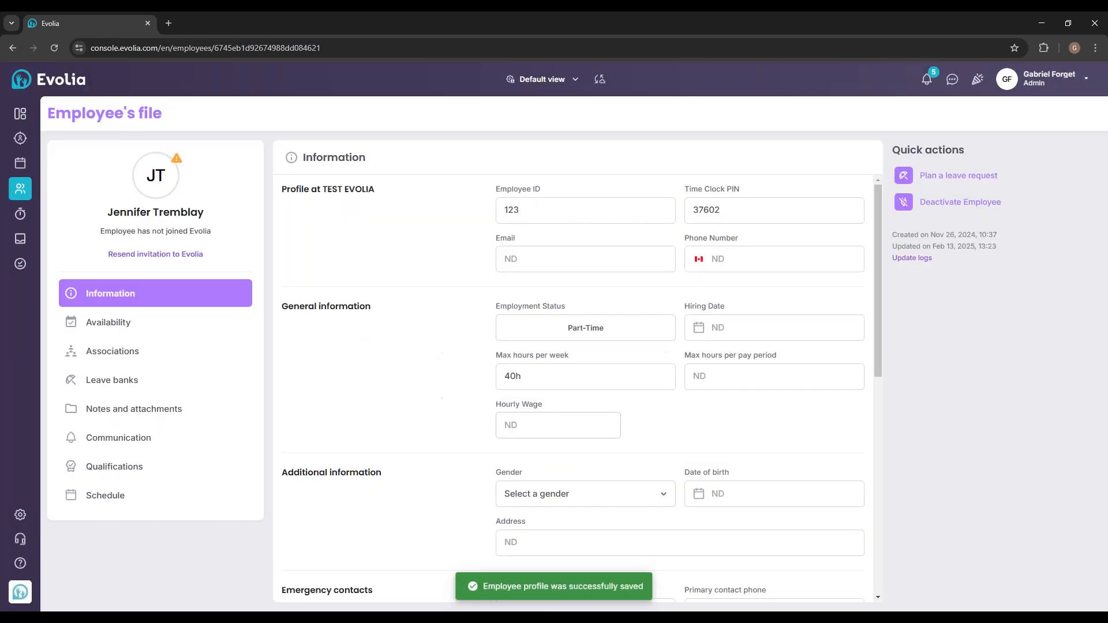
# Change the employment status of the first listed Location 1 employee, who holds Position 3, to Part-Time.
pyautogui.click(13, 48)
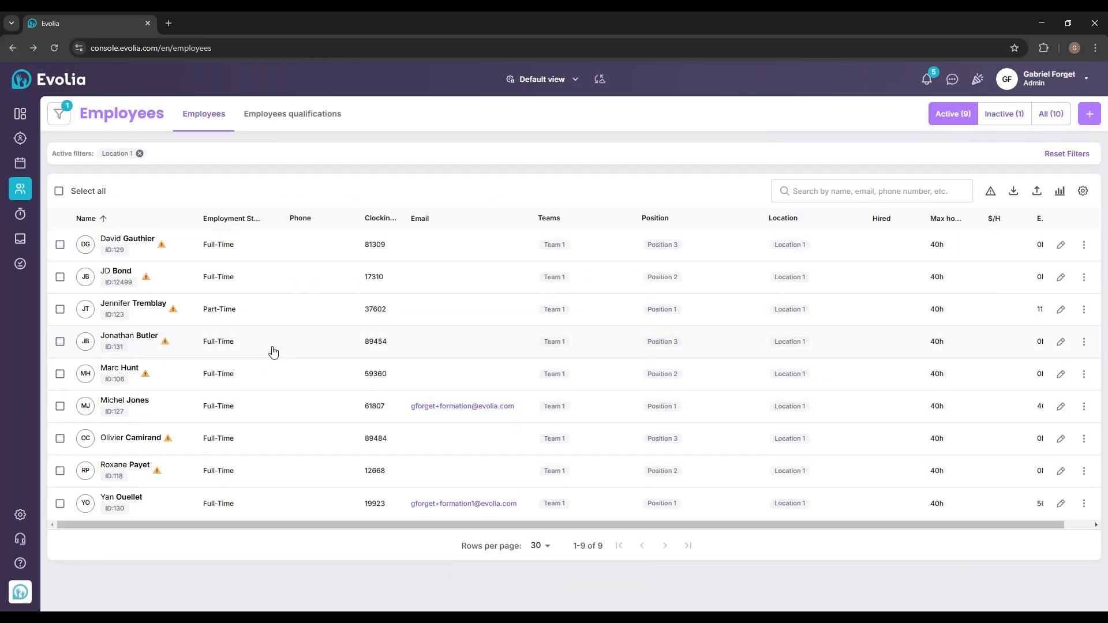
pyautogui.click(248, 243)
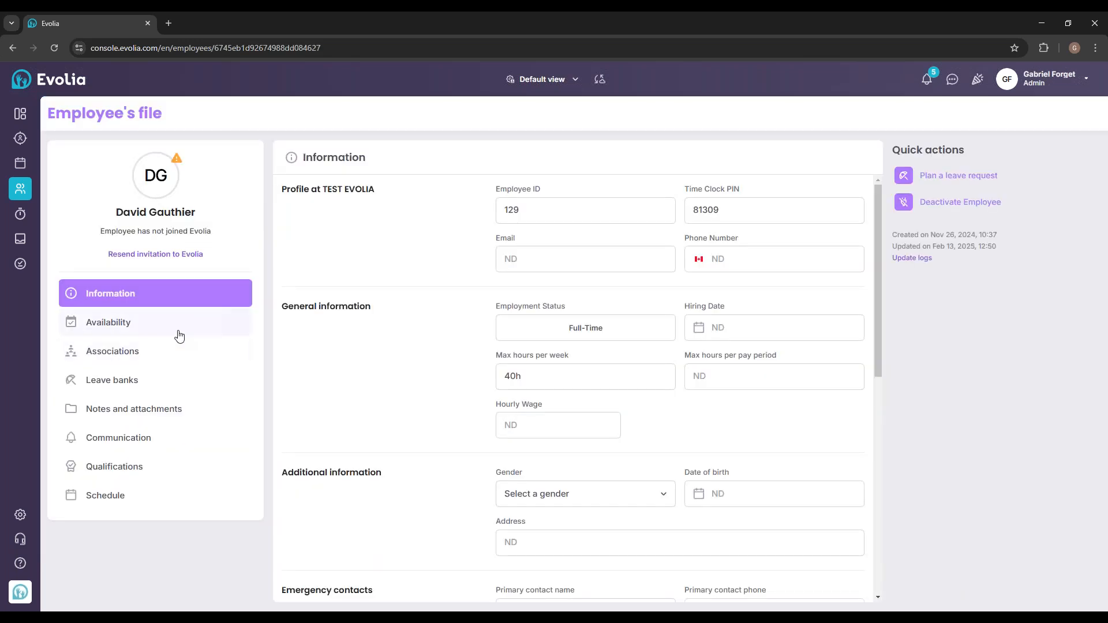
pyautogui.click(583, 333)
pyautogui.click(507, 343)
pyautogui.click(487, 381)
pyautogui.click(555, 426)
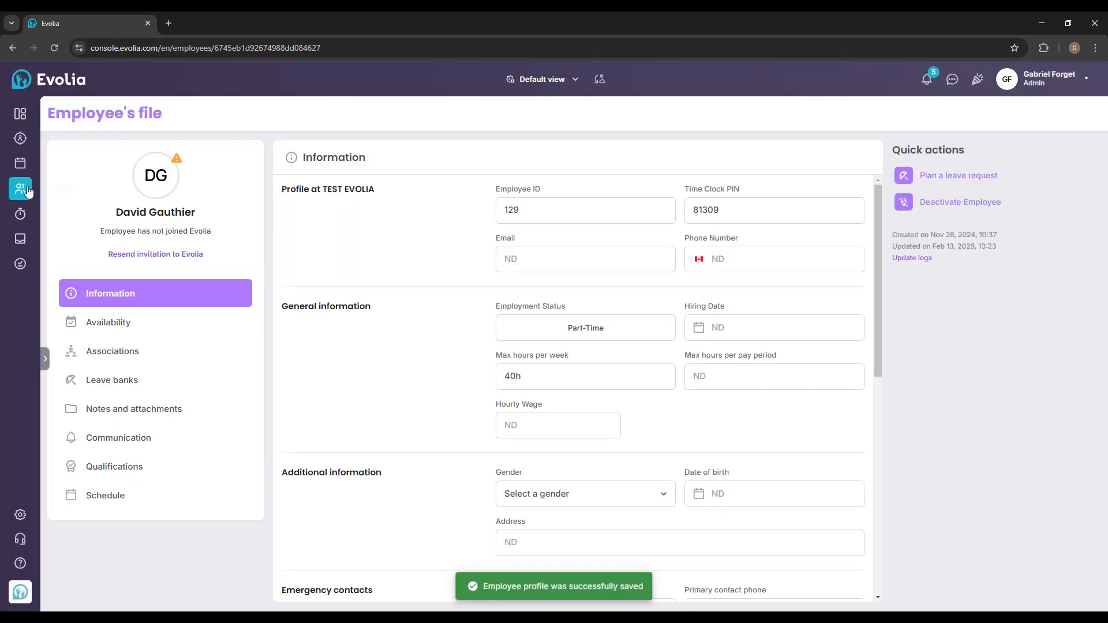
# Change the employment status of the second listed Location 1 employee, who holds Position 2, to Part-Time.
pyautogui.click(24, 189)
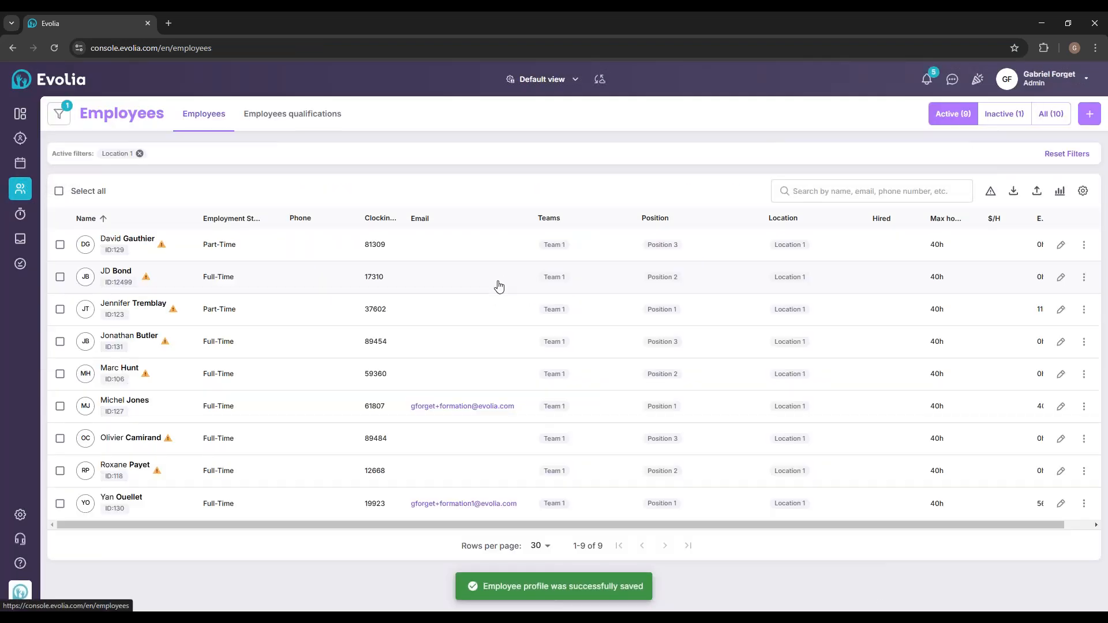
pyautogui.click(250, 287)
pyautogui.click(545, 335)
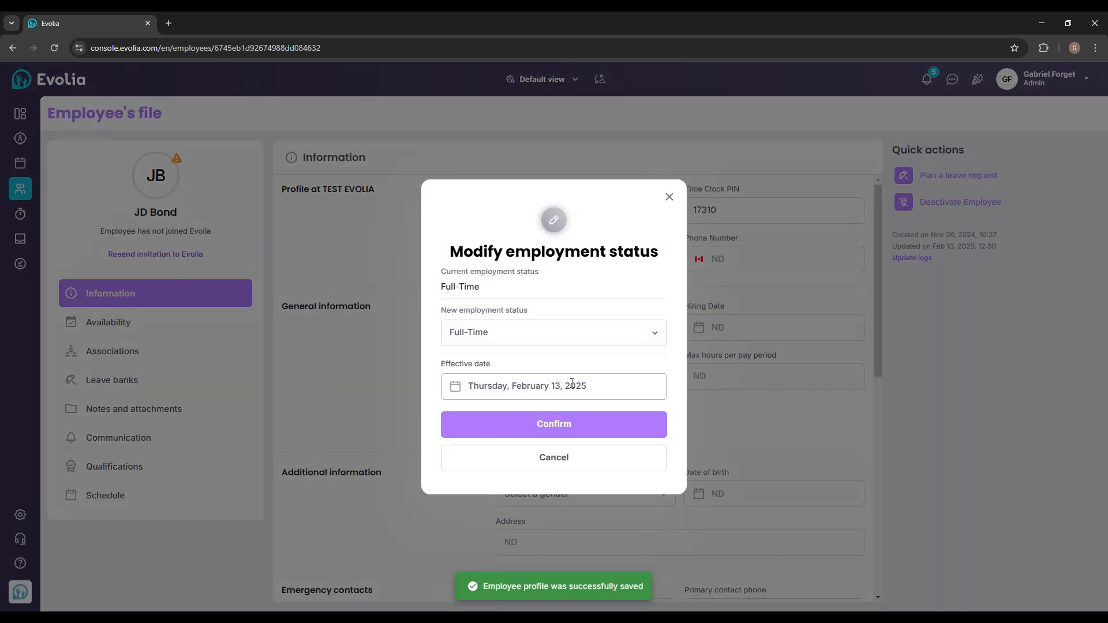
pyautogui.click(485, 341)
pyautogui.click(497, 378)
pyautogui.click(490, 427)
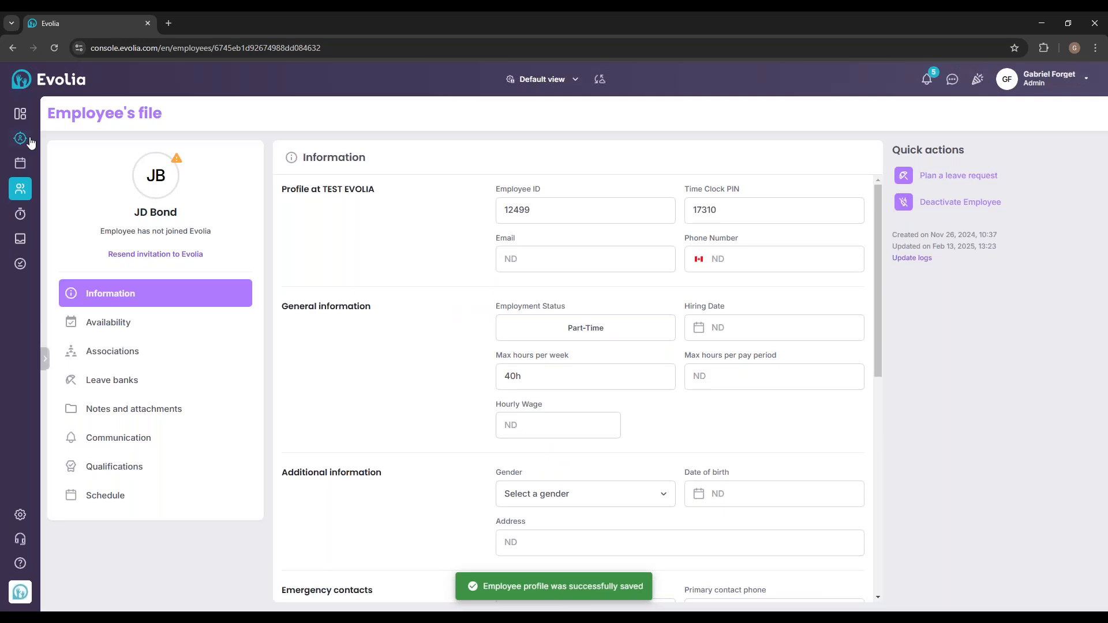
# Check which Location 1 employees hold Position 1 by filtering the employee list, and remove the position filter.
pyautogui.click(22, 188)
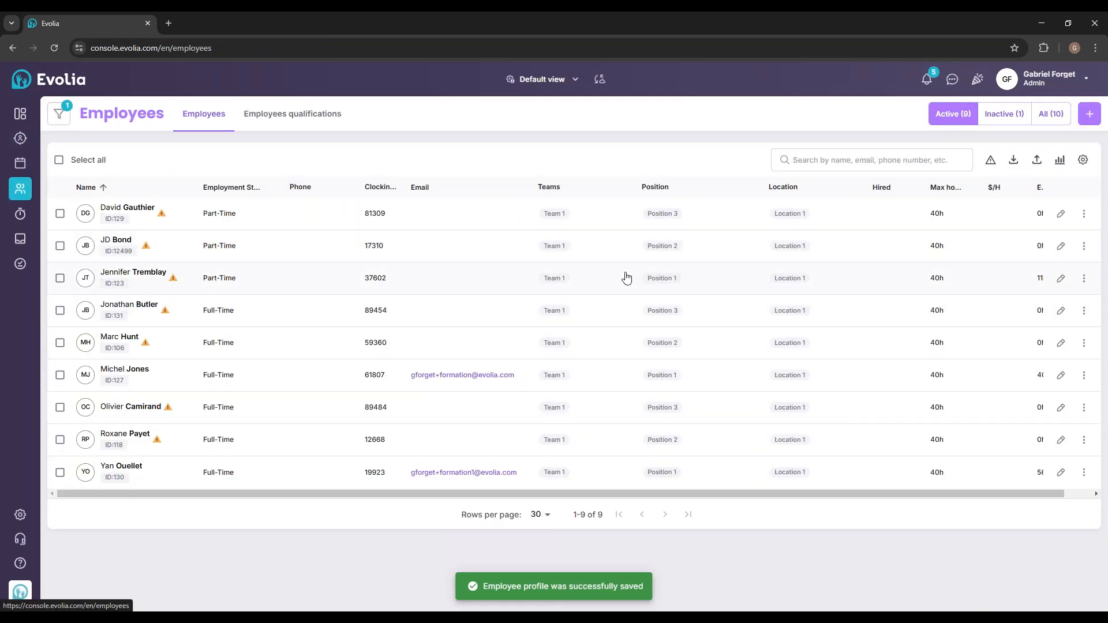
pyautogui.click(59, 115)
pyautogui.click(109, 152)
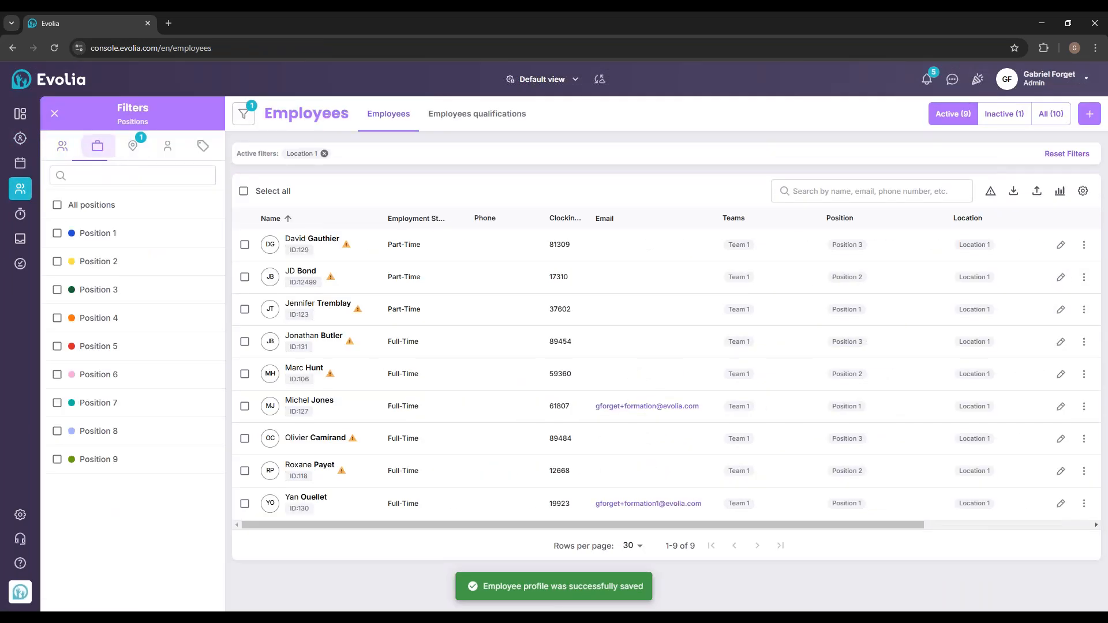
pyautogui.click(57, 234)
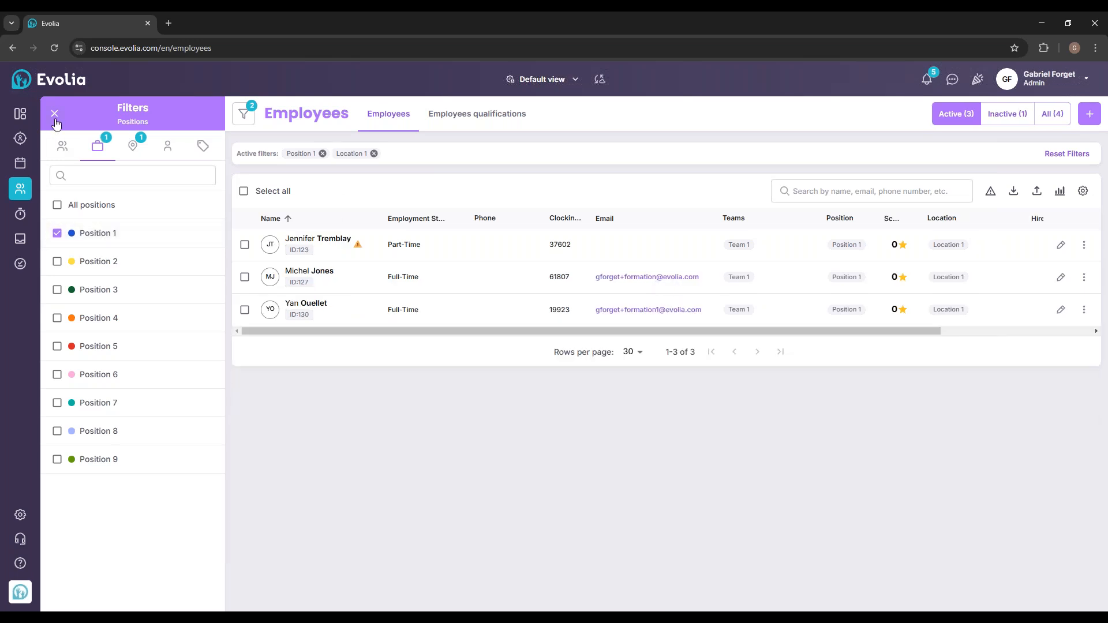
pyautogui.click(57, 233)
pyautogui.click(55, 113)
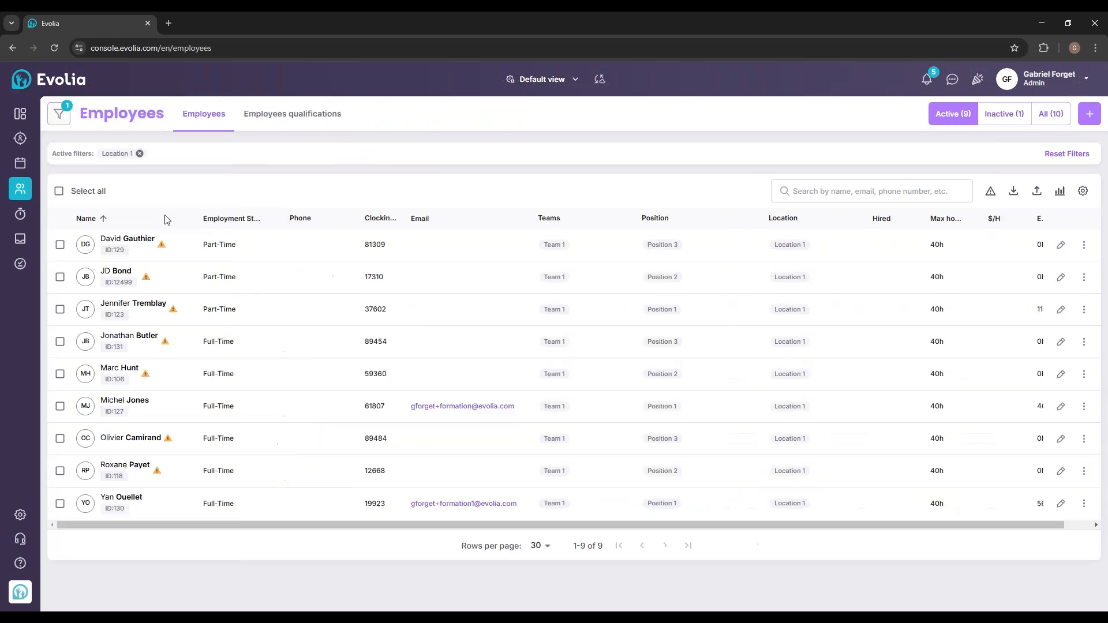
# Edit the Test 1 invitation rule so that Invitation Phase 1 includes all positions.
pyautogui.click(28, 518)
pyautogui.click(443, 270)
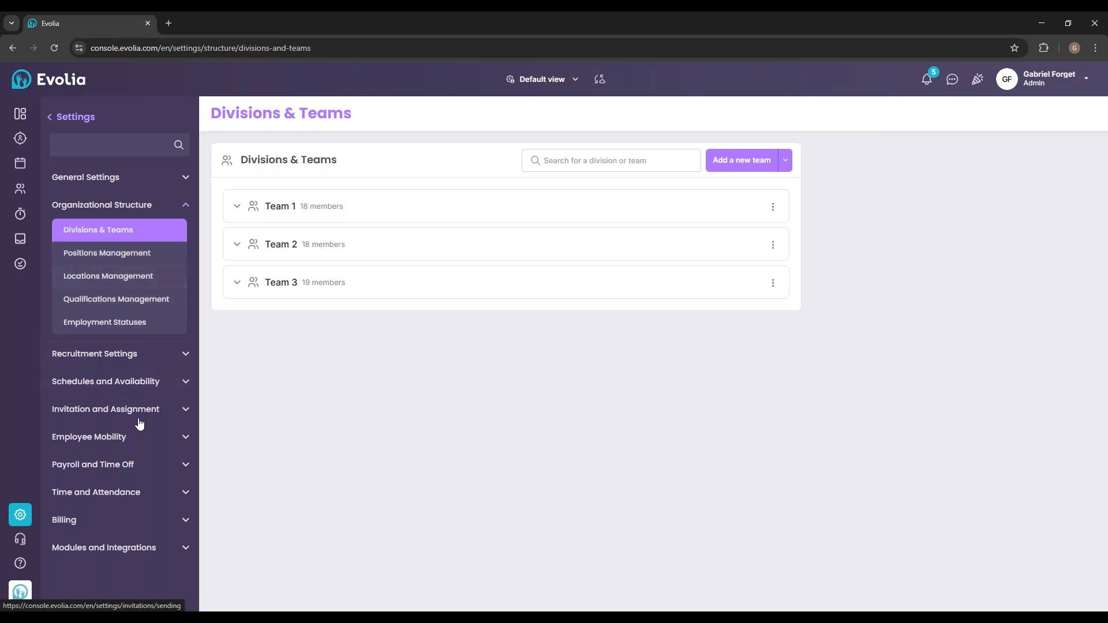
pyautogui.click(130, 387)
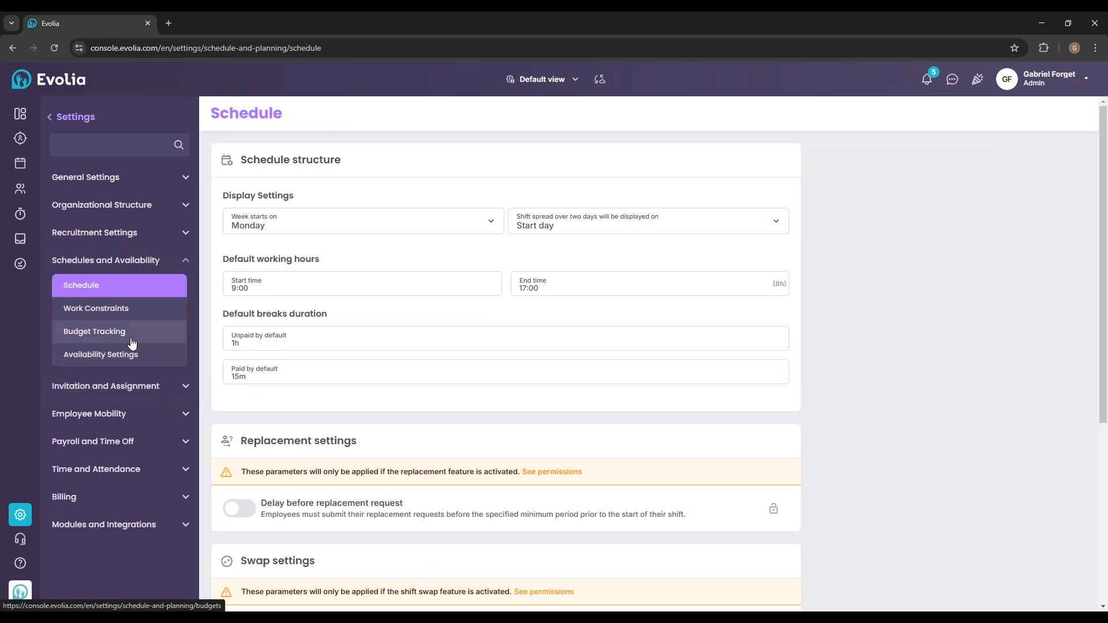
pyautogui.click(144, 385)
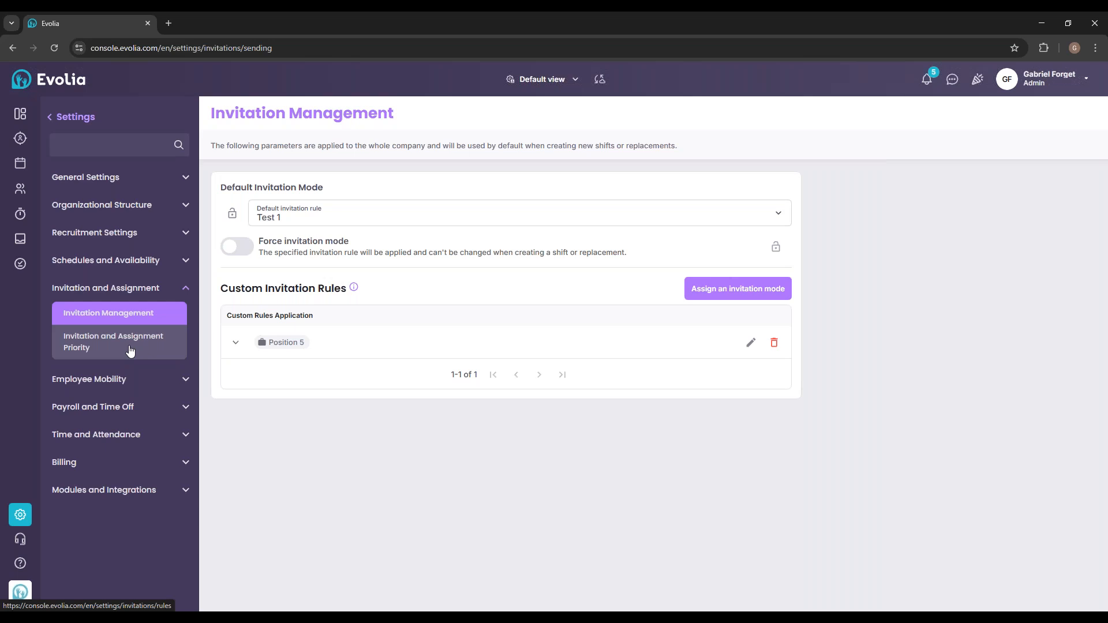
pyautogui.click(131, 351)
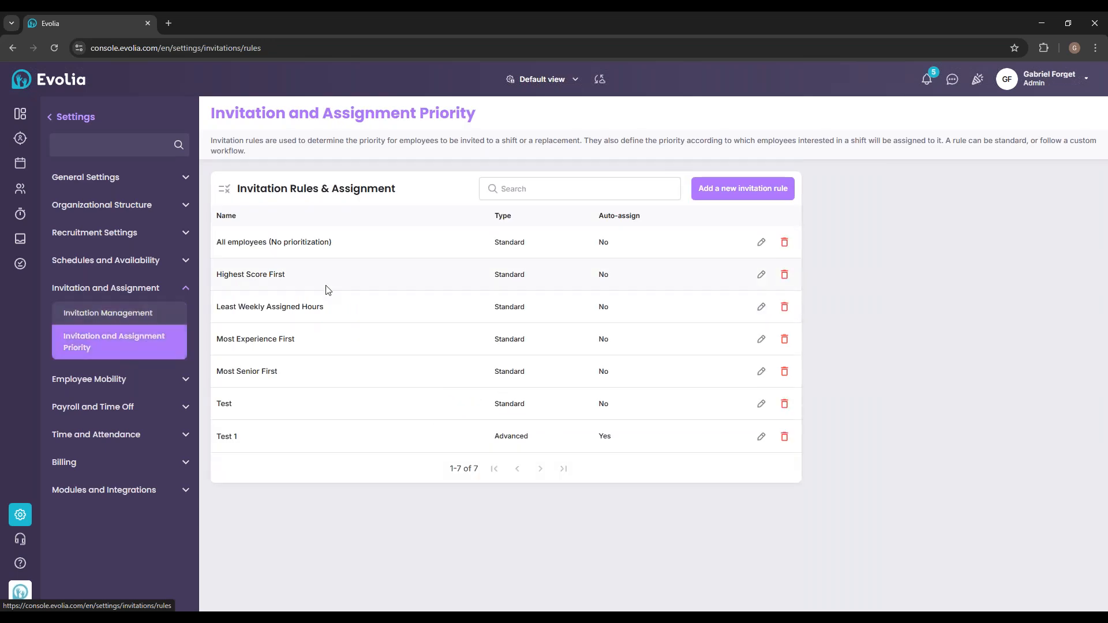
pyautogui.click(761, 437)
pyautogui.click(522, 296)
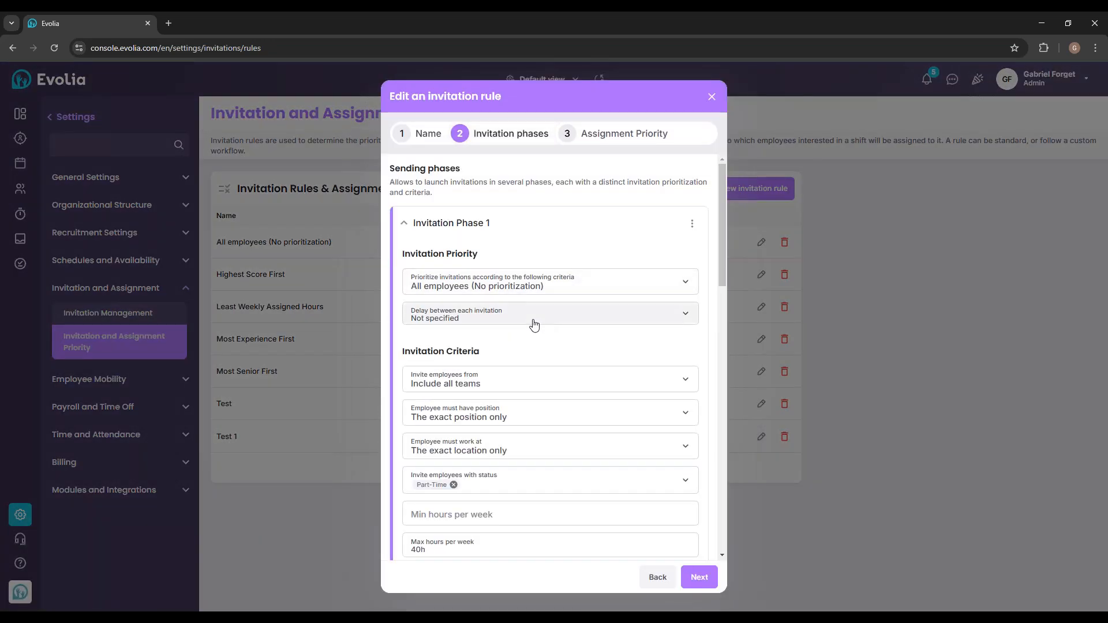
pyautogui.click(538, 355)
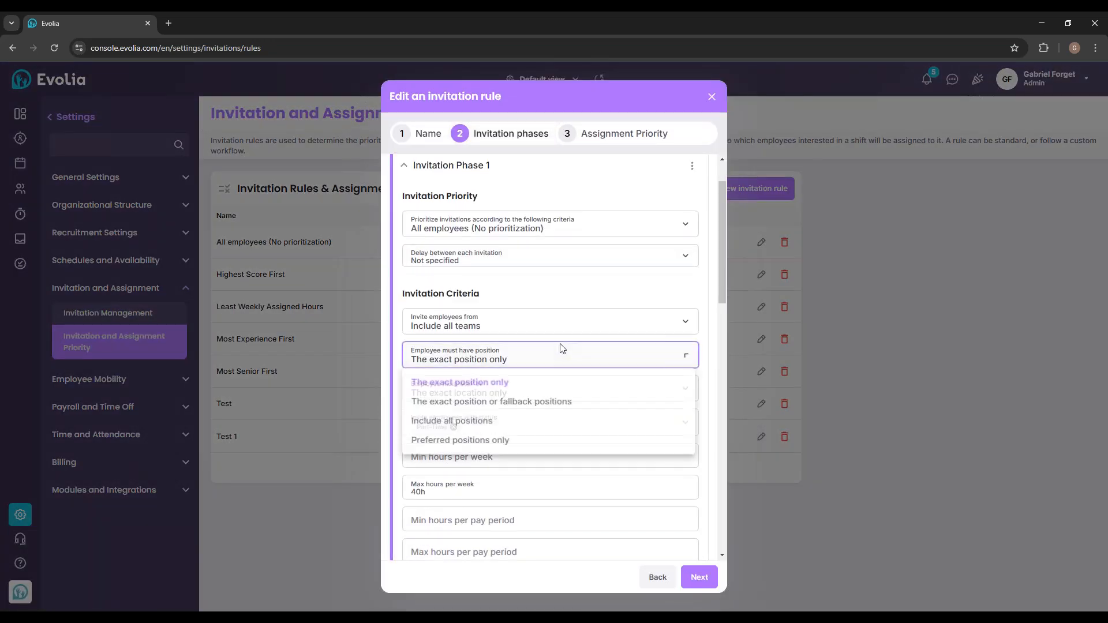
pyautogui.click(490, 422)
# Set Invitation Phase 2 of the Test 1 rule to include all positions, and save the rule.
pyautogui.scroll(-10, 538, 439)
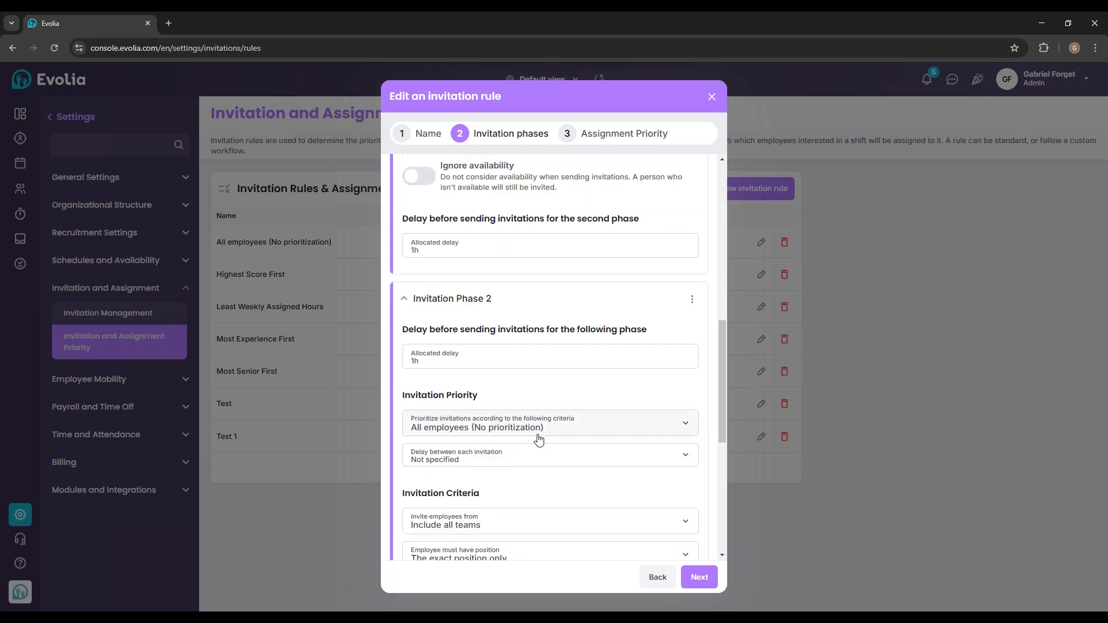
pyautogui.scroll(-4, 538, 439)
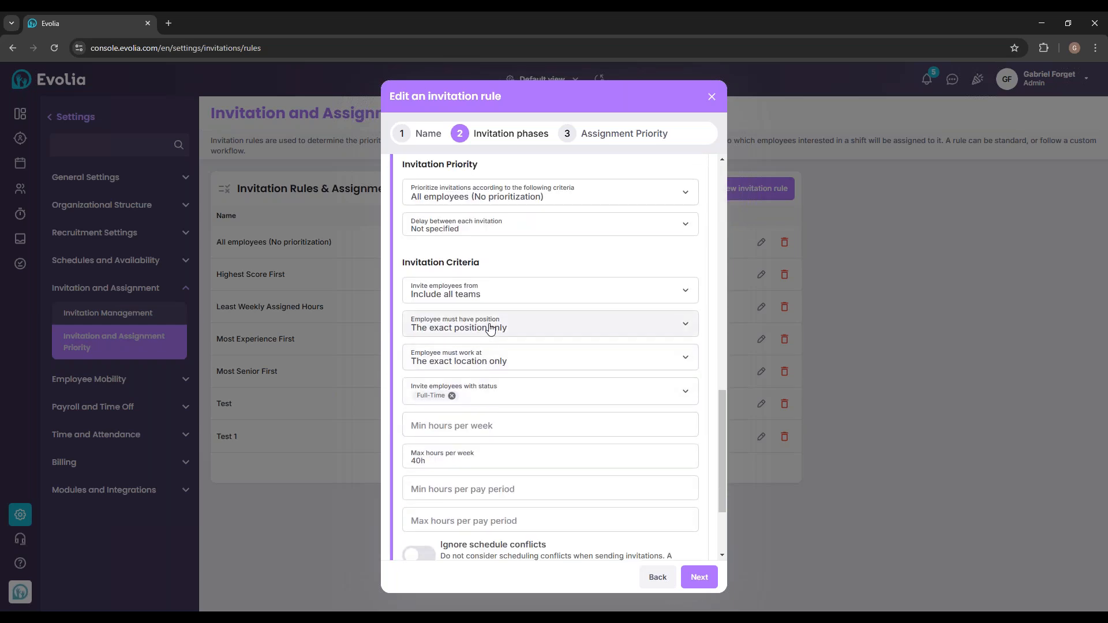
pyautogui.click(479, 333)
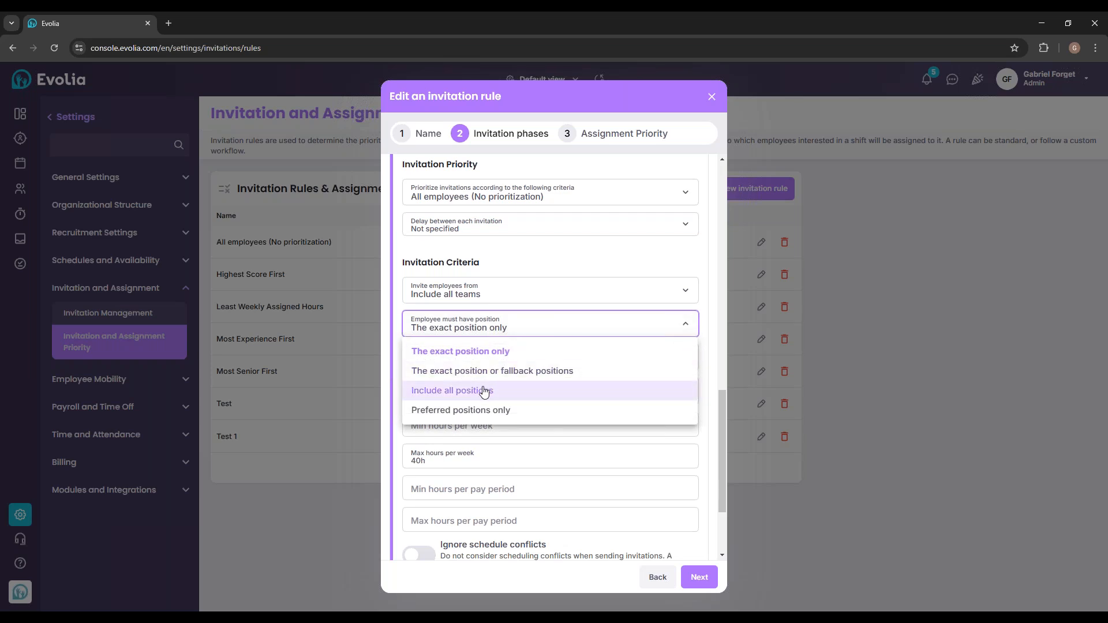
pyautogui.click(484, 391)
pyautogui.click(699, 577)
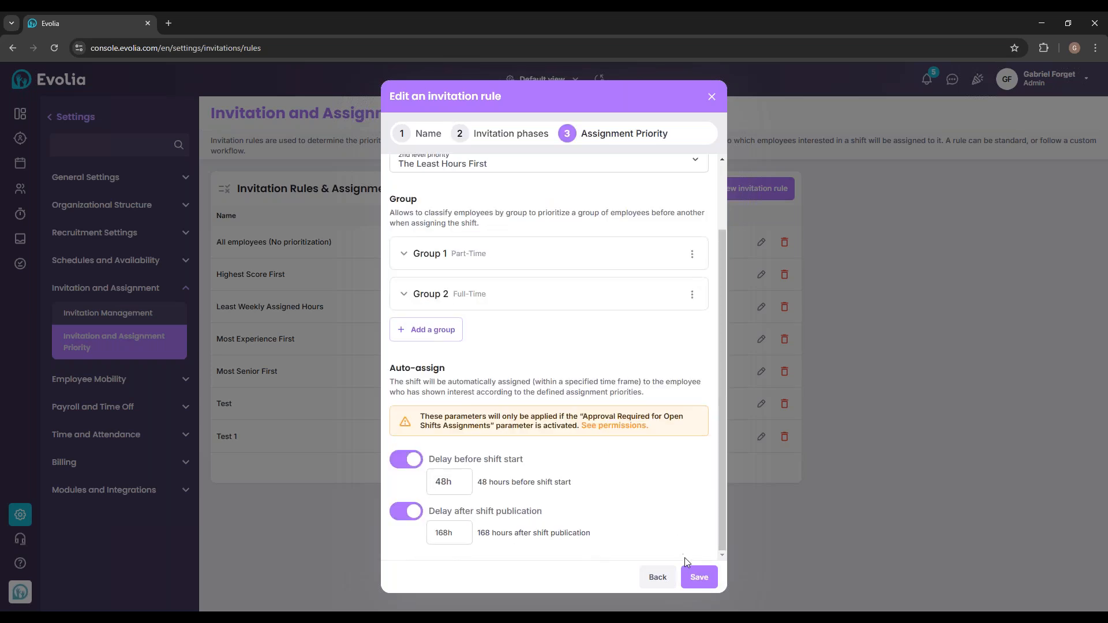
pyautogui.click(699, 577)
# Create an open shift on Tuesday, February 25, 2025 with the Test 1 invitation rule, check its invited employees and publish it.
pyautogui.click(20, 189)
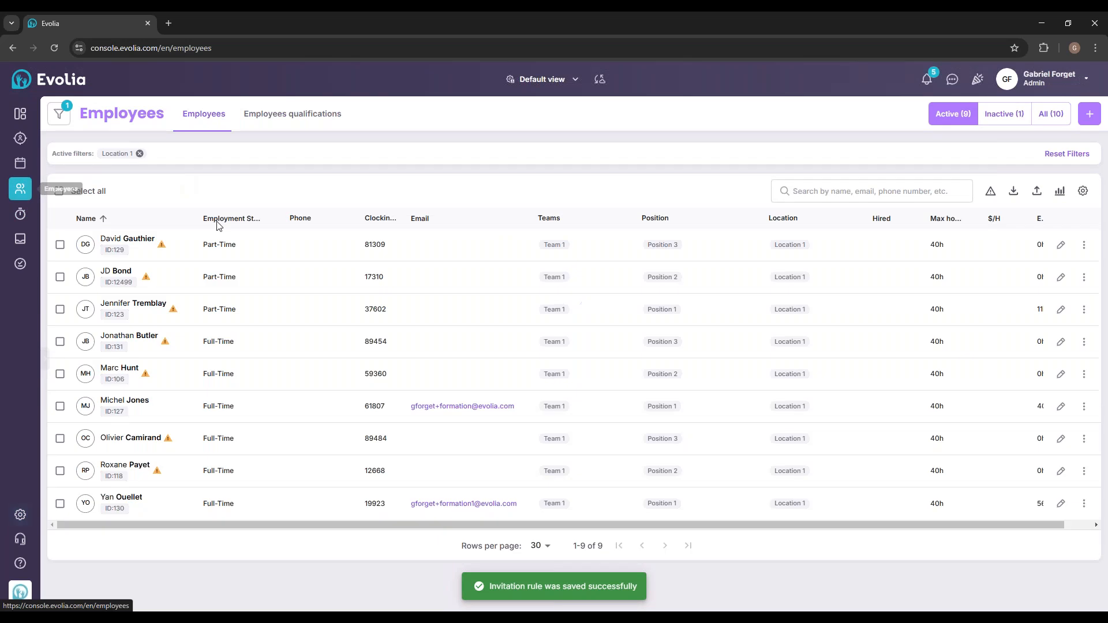
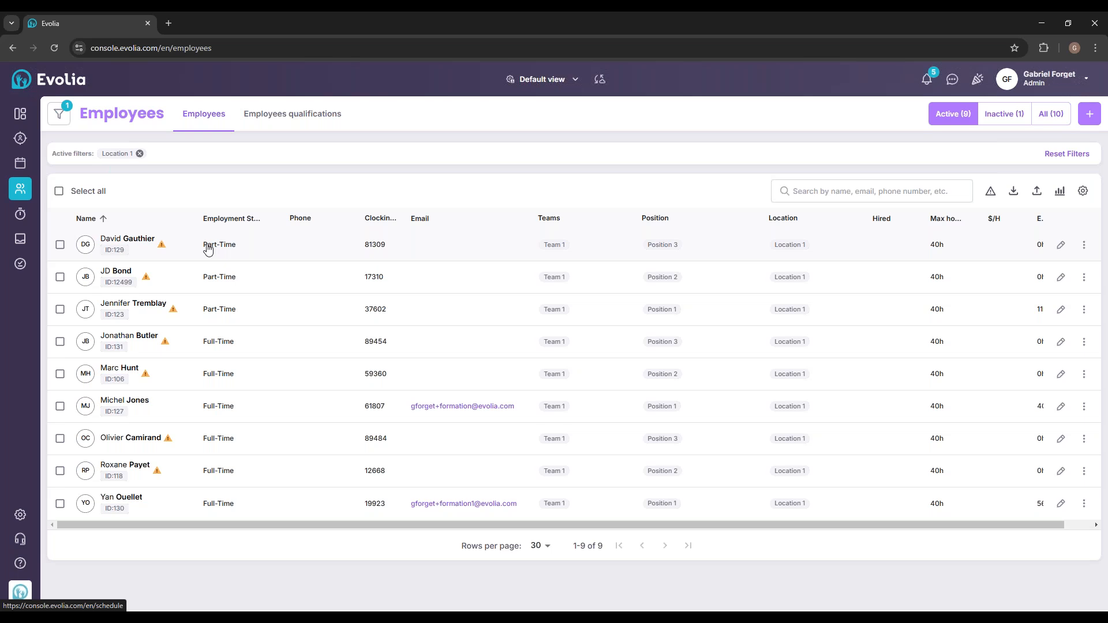
pyautogui.click(21, 163)
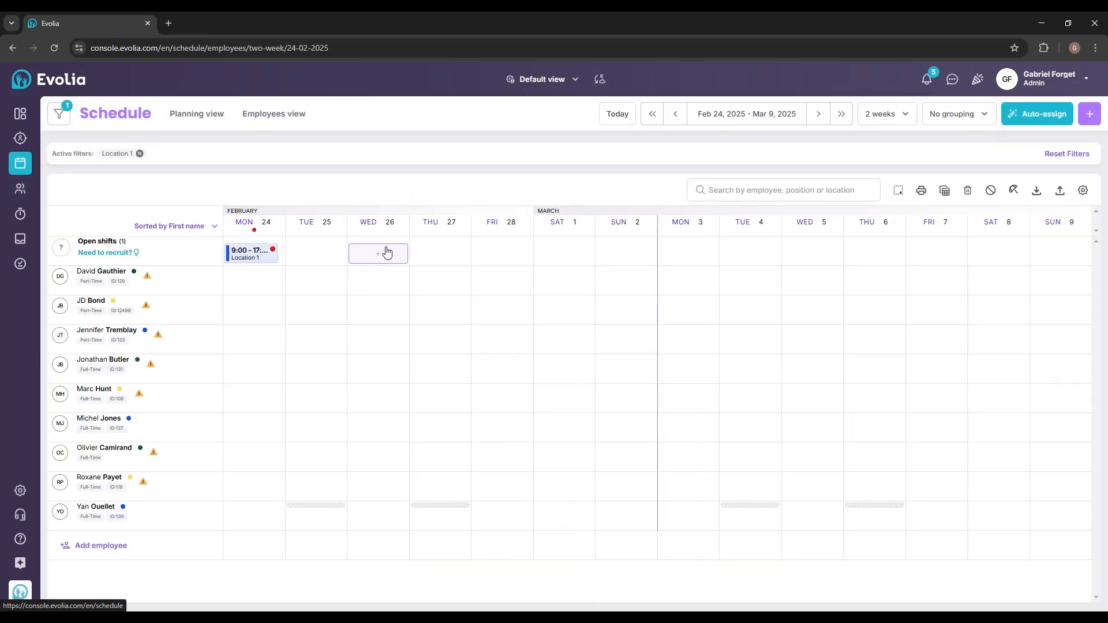
pyautogui.click(326, 253)
pyautogui.scroll(-3, 555, 320)
pyautogui.scroll(-4, 519, 338)
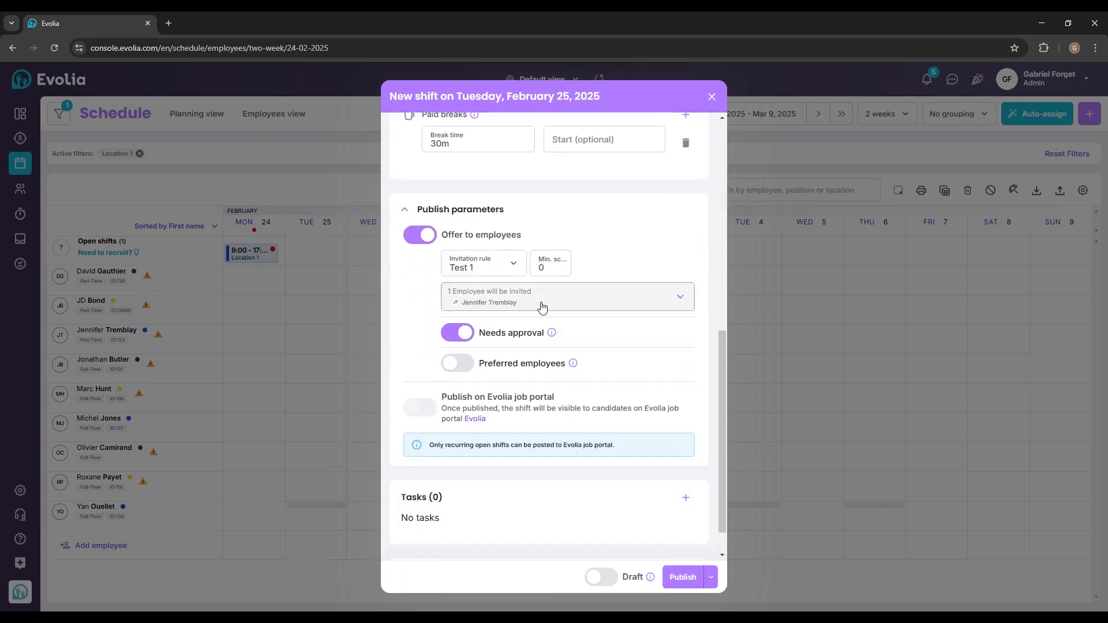
pyautogui.click(540, 303)
pyautogui.click(410, 310)
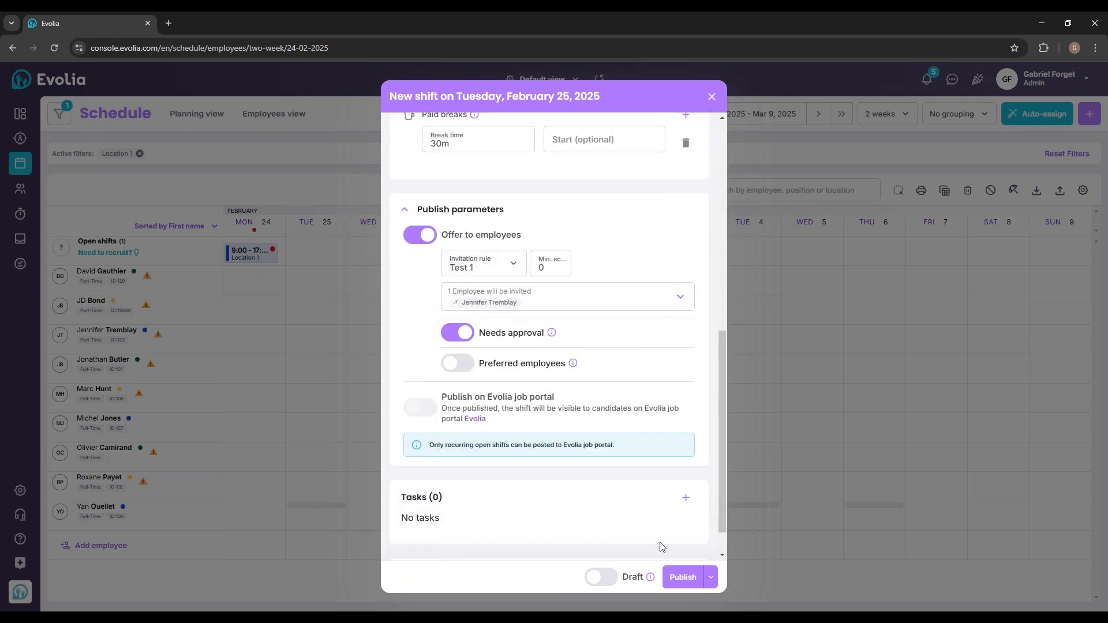
pyautogui.click(683, 578)
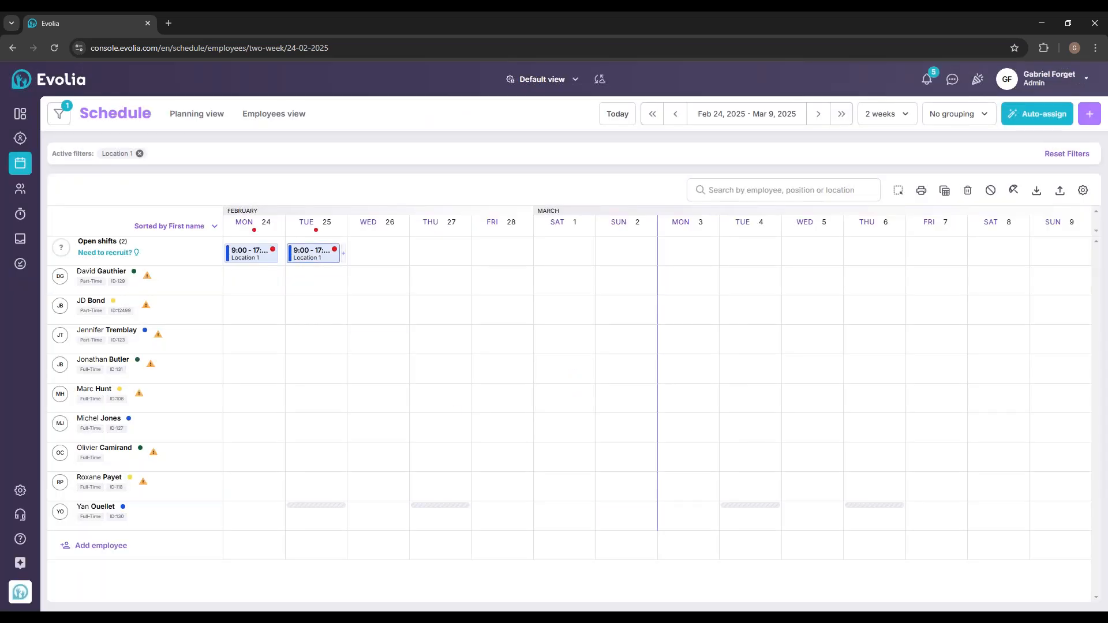
# Review the invited employees and the options for inviting more on the February 25 open shift, and close it.
pyautogui.click(312, 254)
pyautogui.scroll(-6, 507, 346)
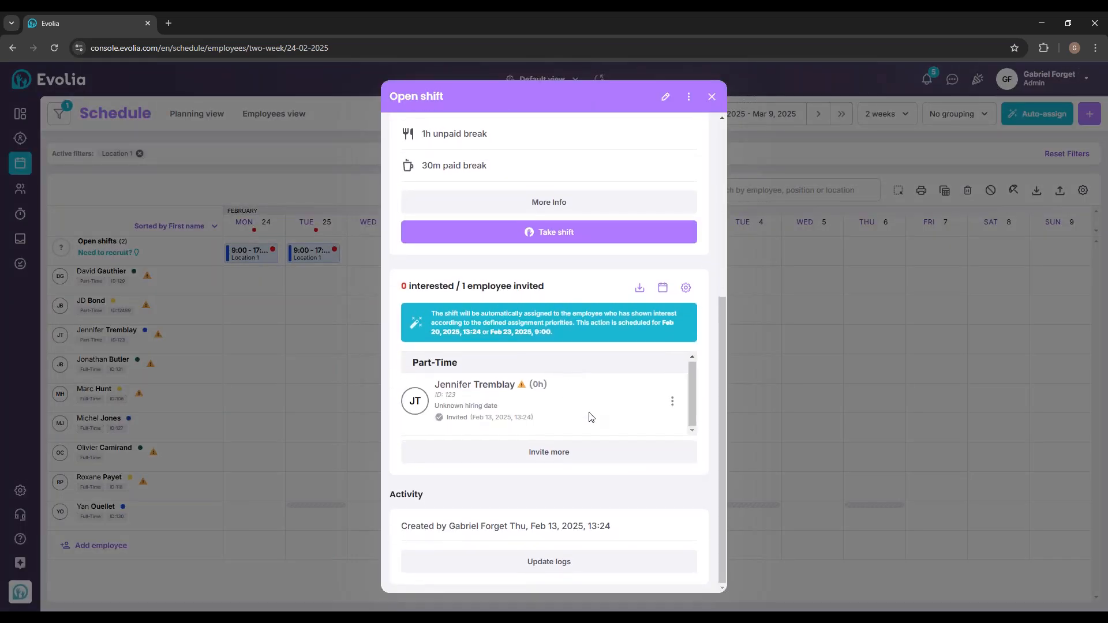
pyautogui.click(549, 457)
pyautogui.click(916, 200)
pyautogui.click(711, 97)
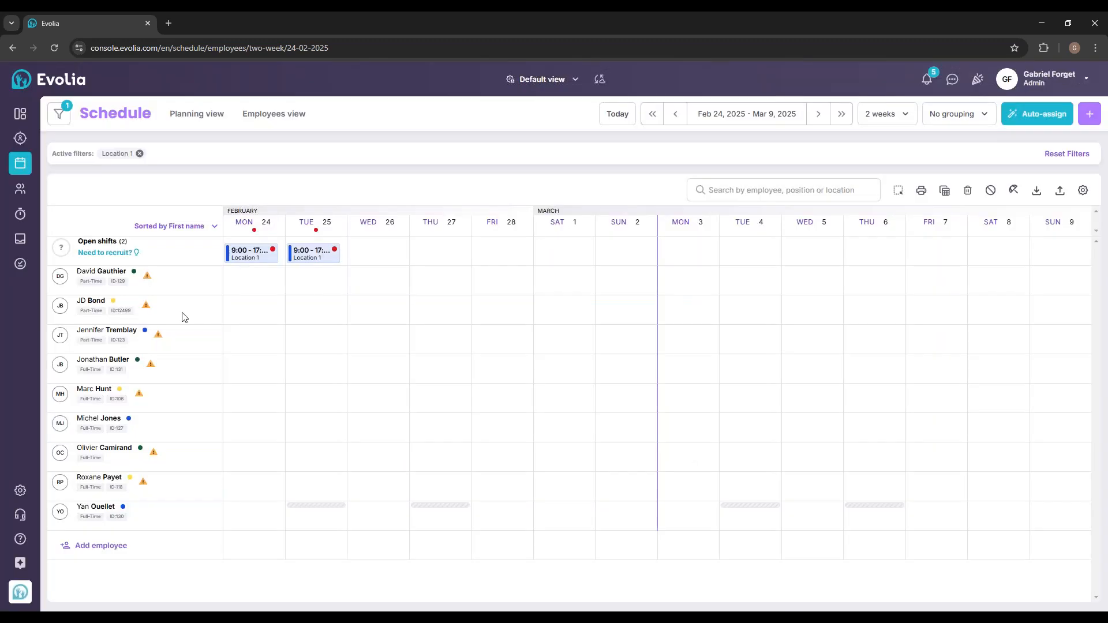
# Look over the employee list, and open the invitation phases of the Test 1 invitation rule for editing.
pyautogui.click(29, 196)
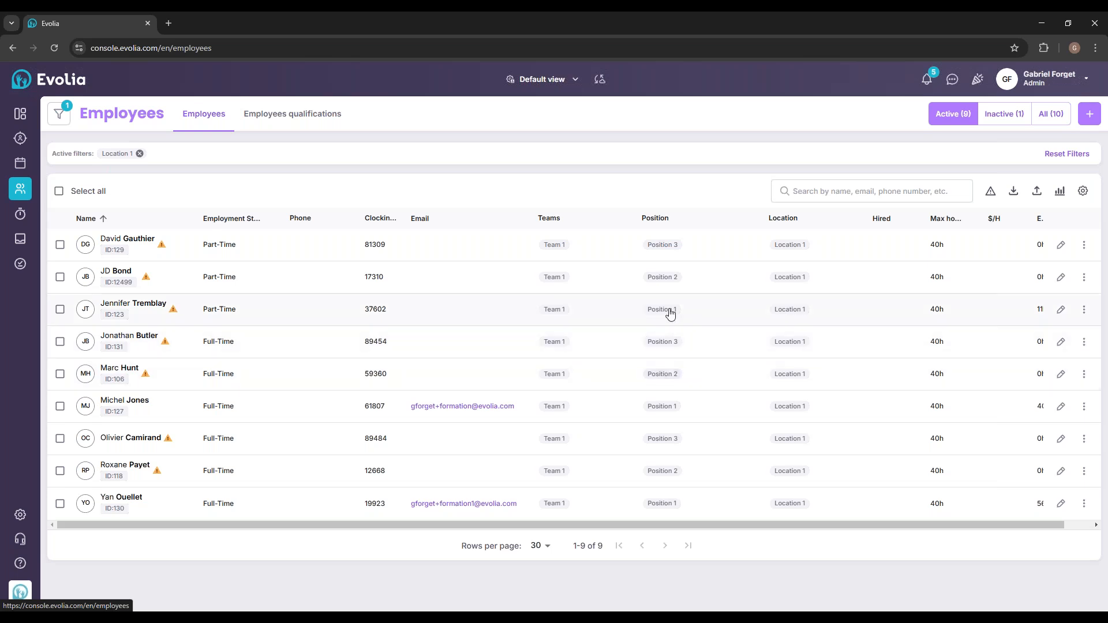
pyautogui.click(17, 516)
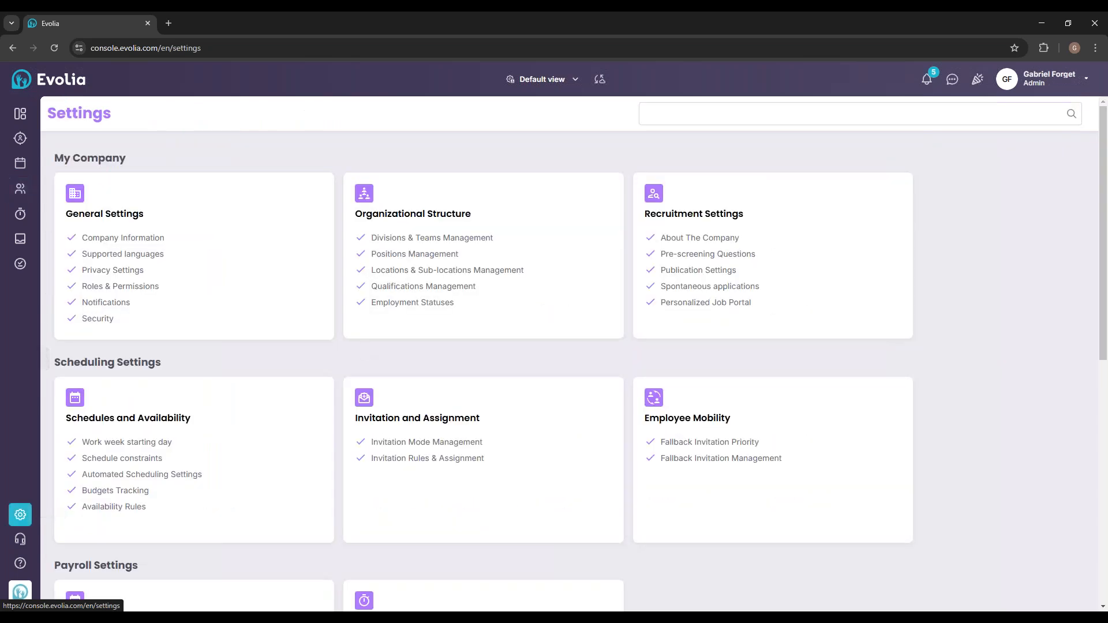
pyautogui.click(443, 300)
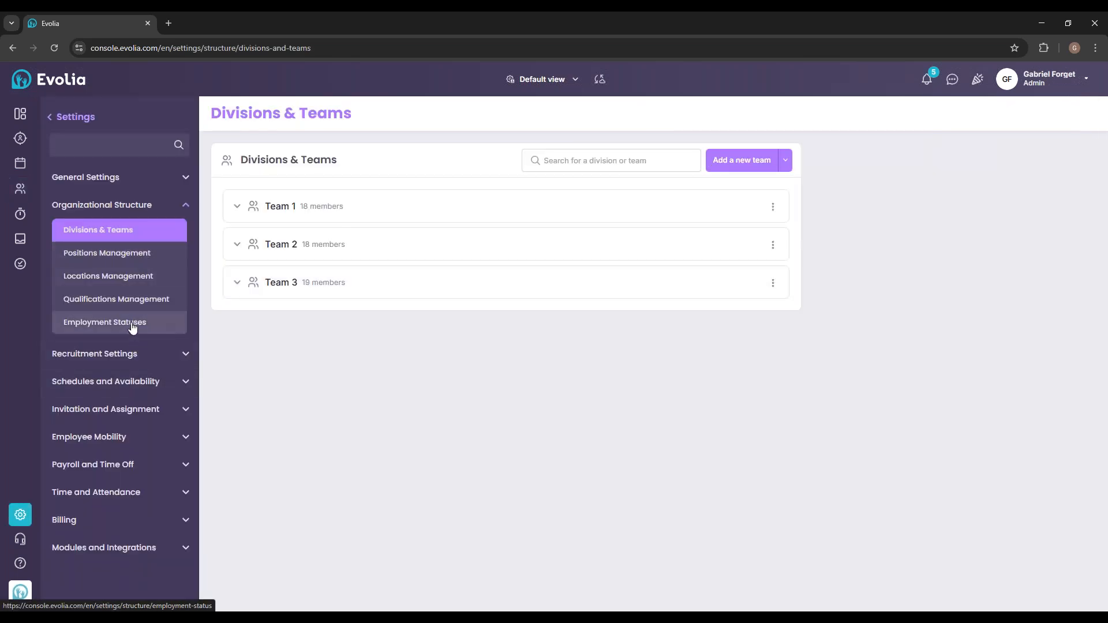
pyautogui.click(109, 365)
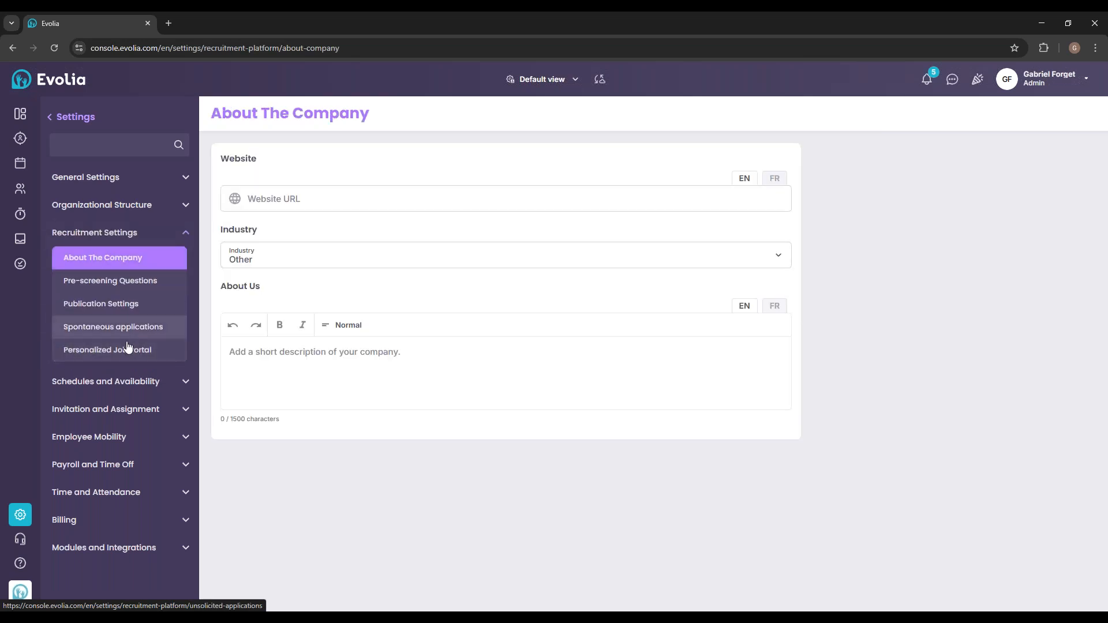
pyautogui.click(123, 382)
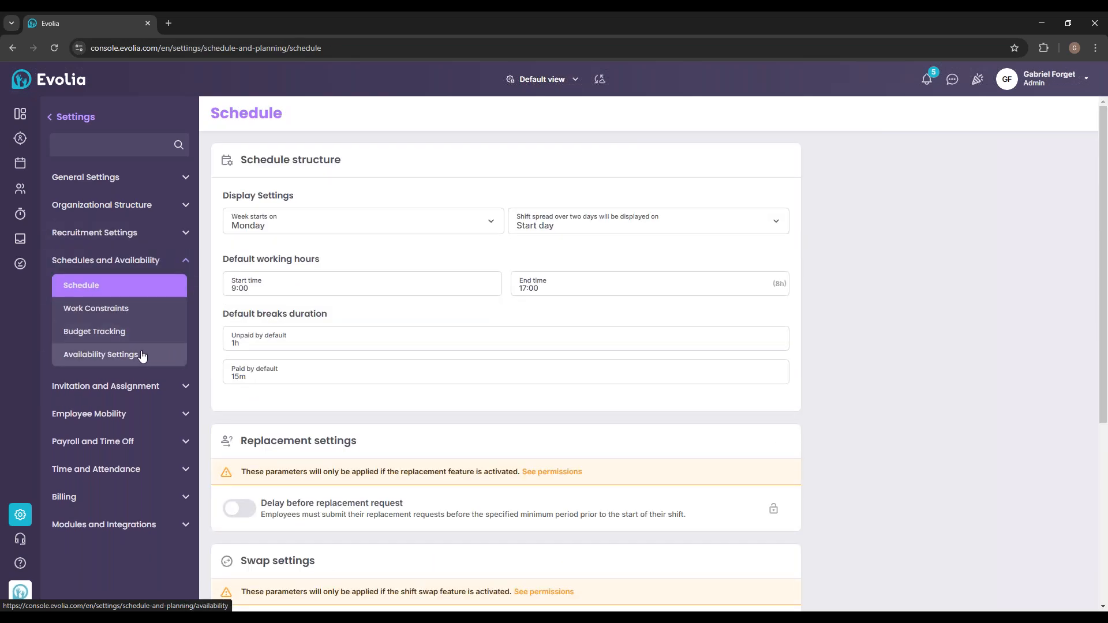
pyautogui.click(129, 386)
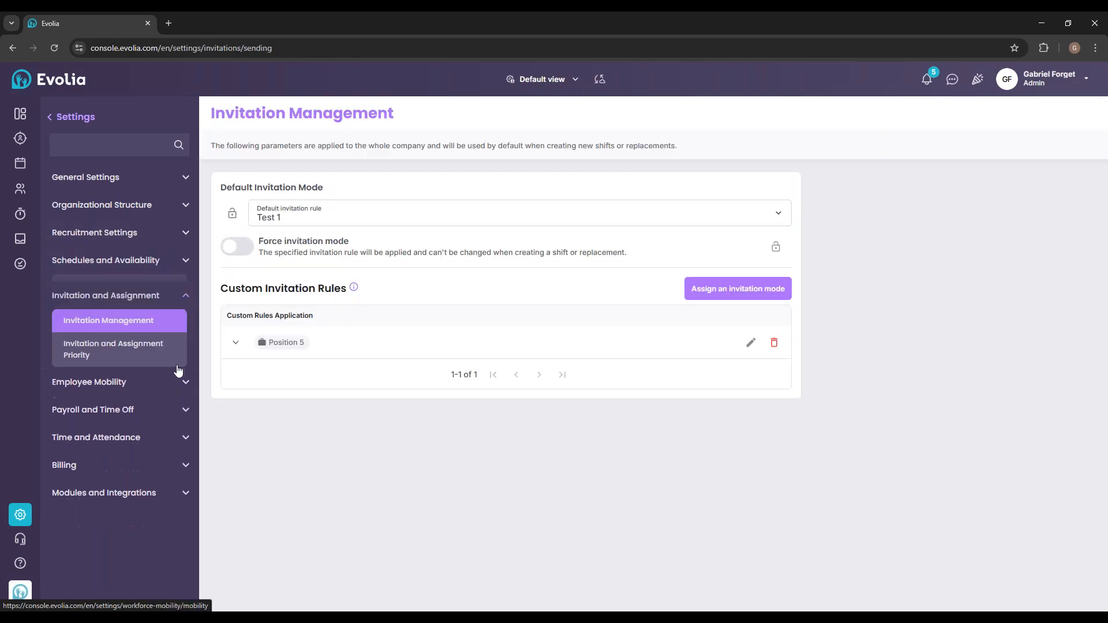
pyautogui.click(153, 347)
pyautogui.click(761, 437)
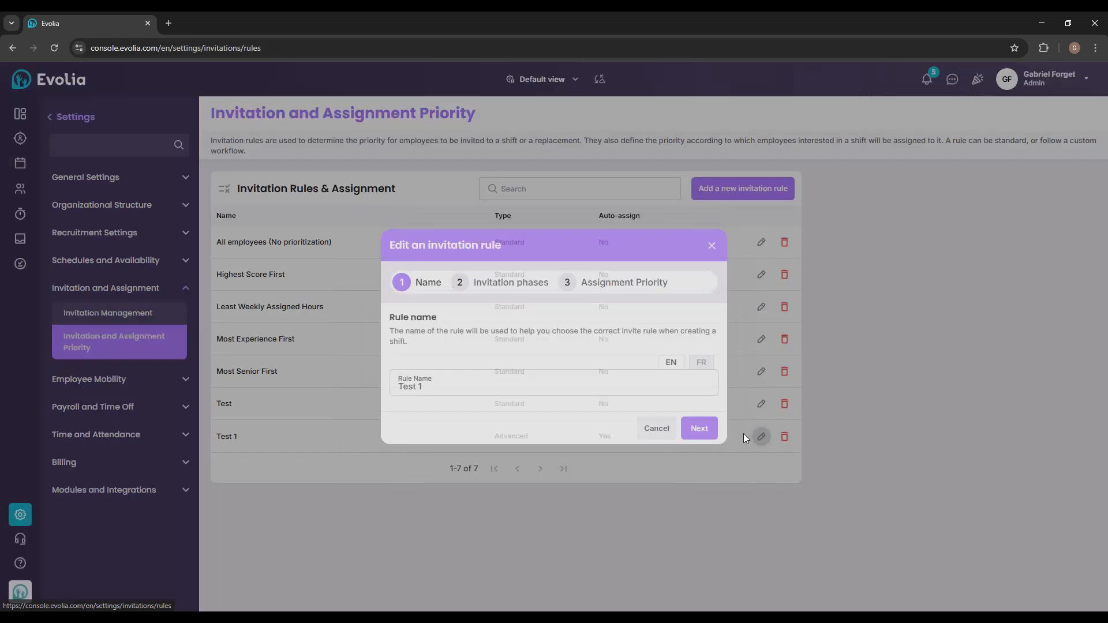
pyautogui.click(486, 286)
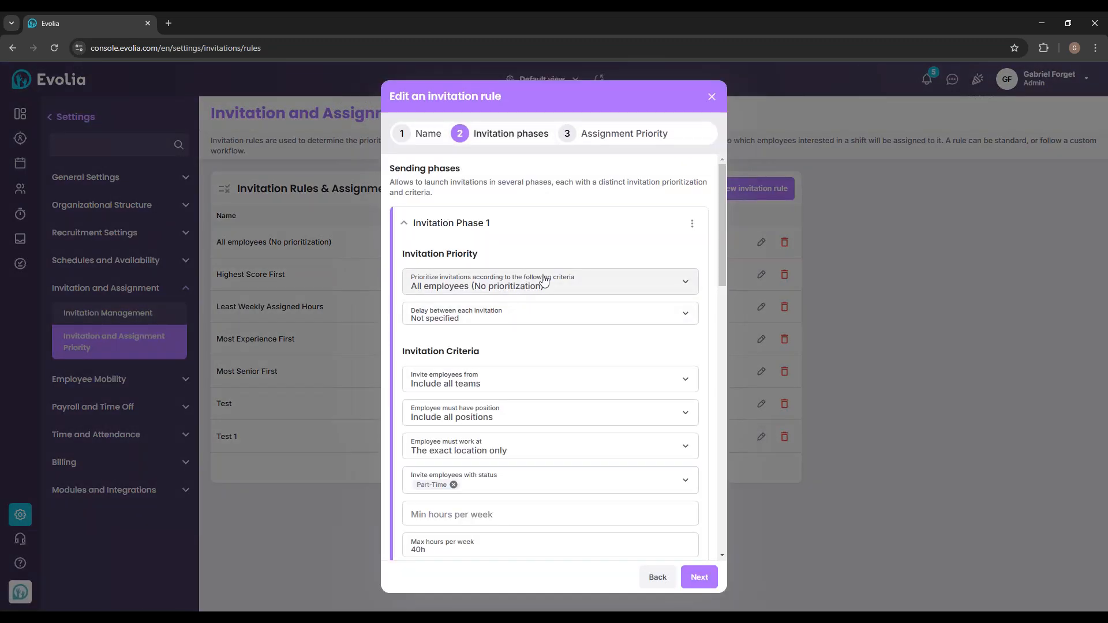
# Review the criteria of both invitation phases, and clear the maximum hours per week in Invitation Phase 1.
pyautogui.scroll(-3, 544, 281)
pyautogui.scroll(3, 526, 274)
pyautogui.scroll(-10, 525, 289)
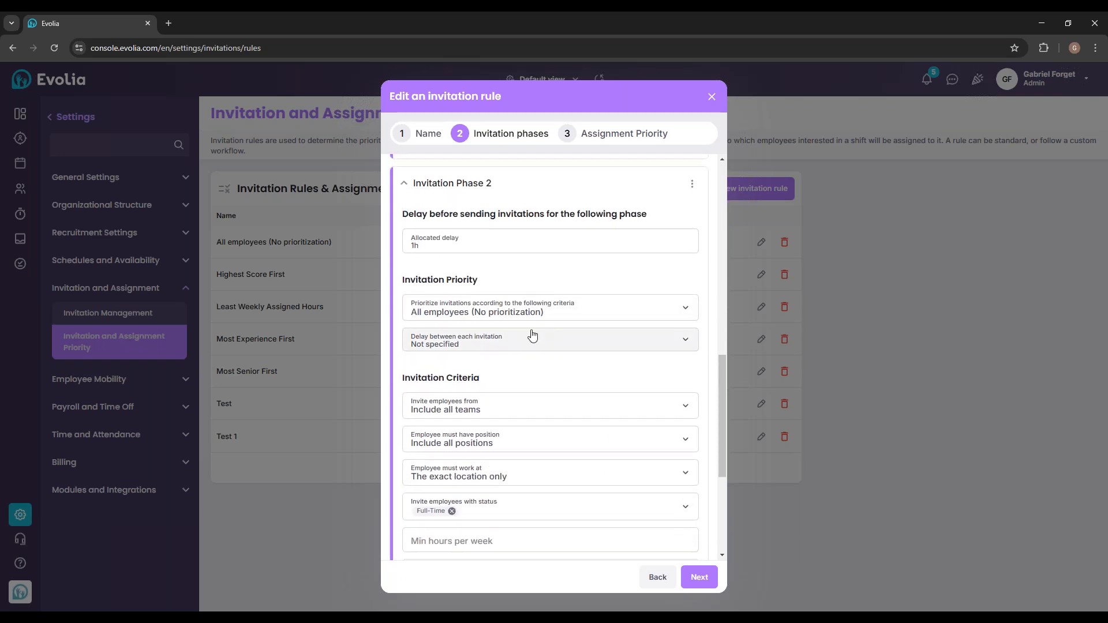
pyautogui.scroll(-4, 531, 336)
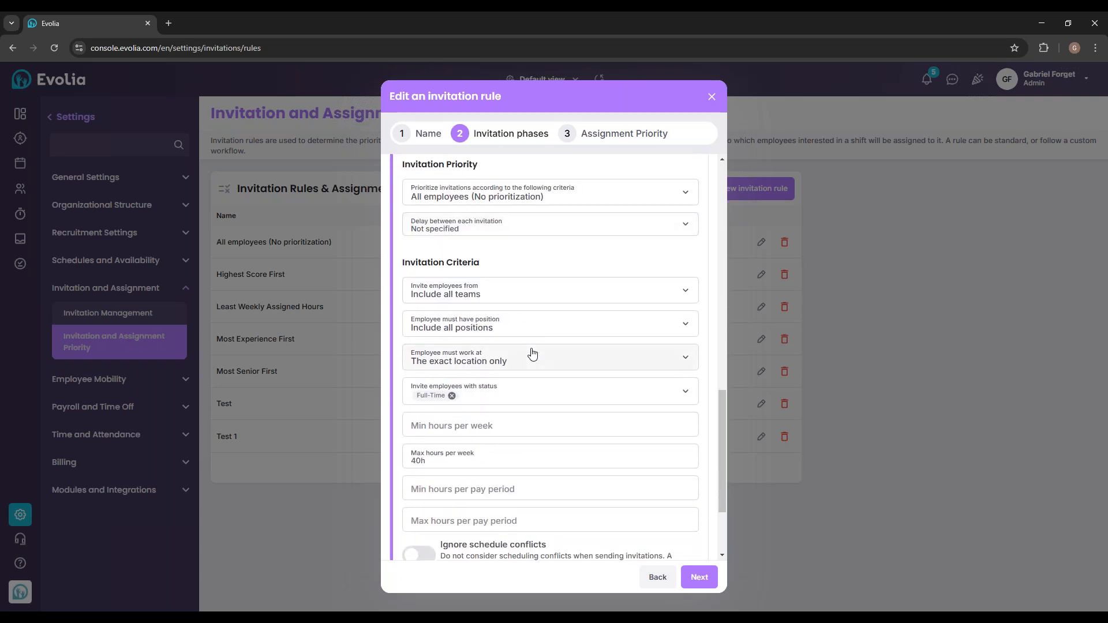
pyautogui.scroll(8, 485, 407)
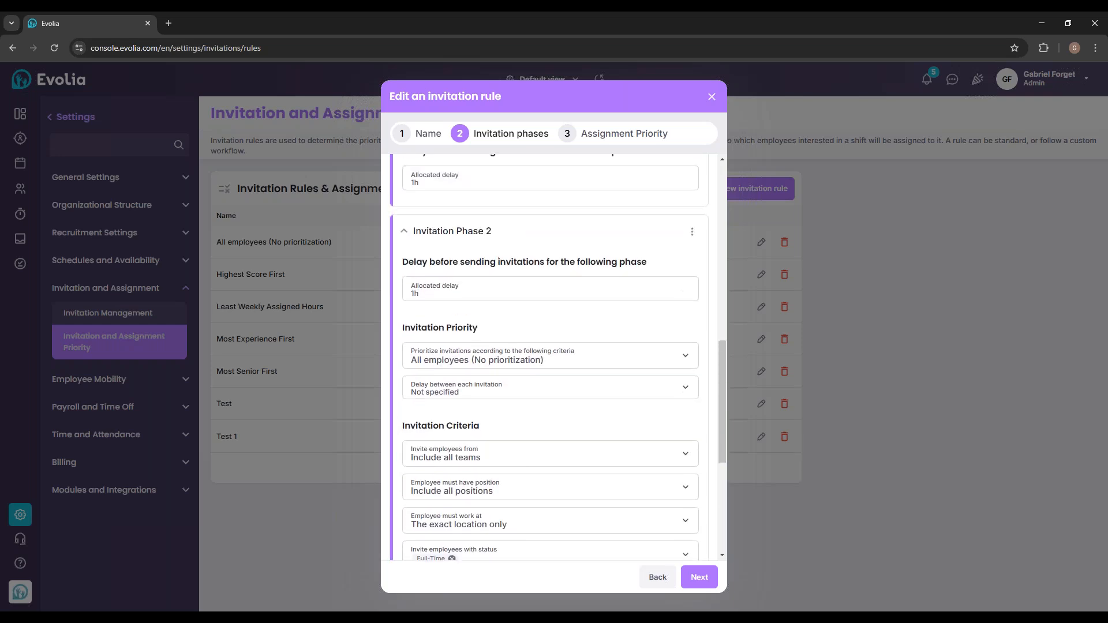
pyautogui.scroll(5, 488, 406)
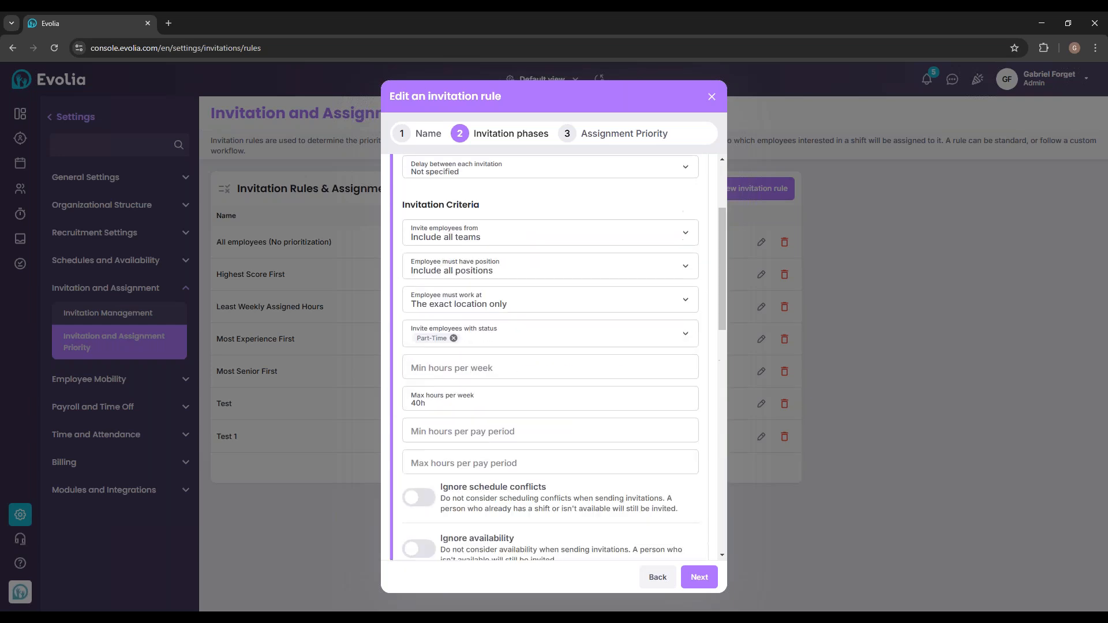
pyautogui.click(478, 420)
pyautogui.press('BackSpace')
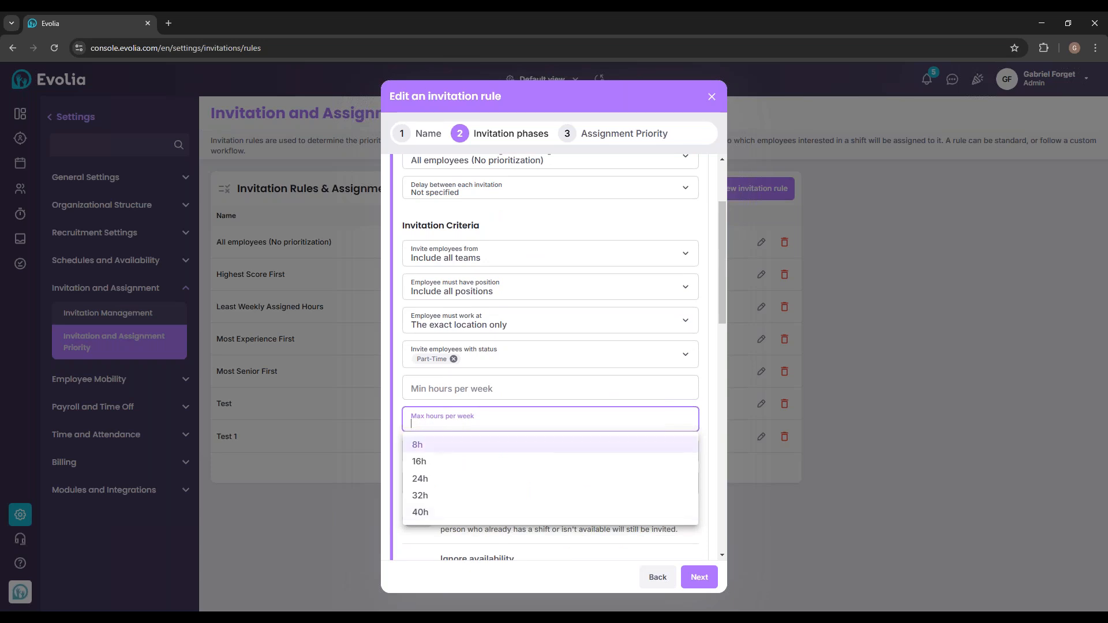
pyautogui.click(388, 428)
# Clear the maximum hours per week in Invitation Phase 2.
pyautogui.scroll(-2, 388, 428)
pyautogui.scroll(-8, 508, 421)
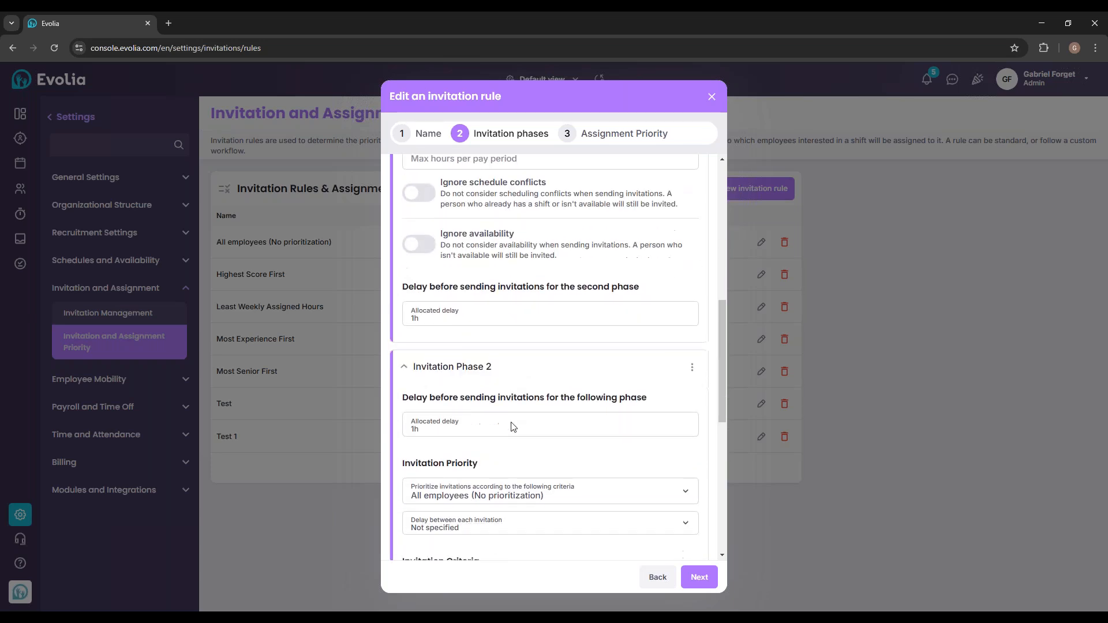
pyautogui.click(465, 397)
pyautogui.press('BackSpace')
pyautogui.click(694, 556)
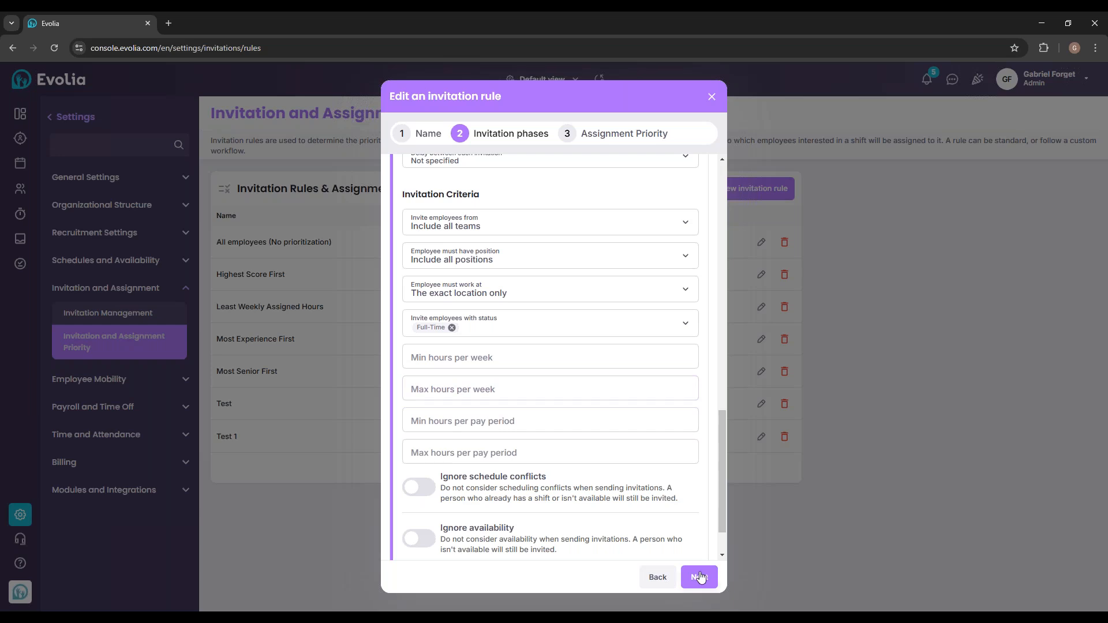
# Recheck both invitation phases and the assignment priority, and save the Test 1 rule.
pyautogui.scroll(10, 583, 415)
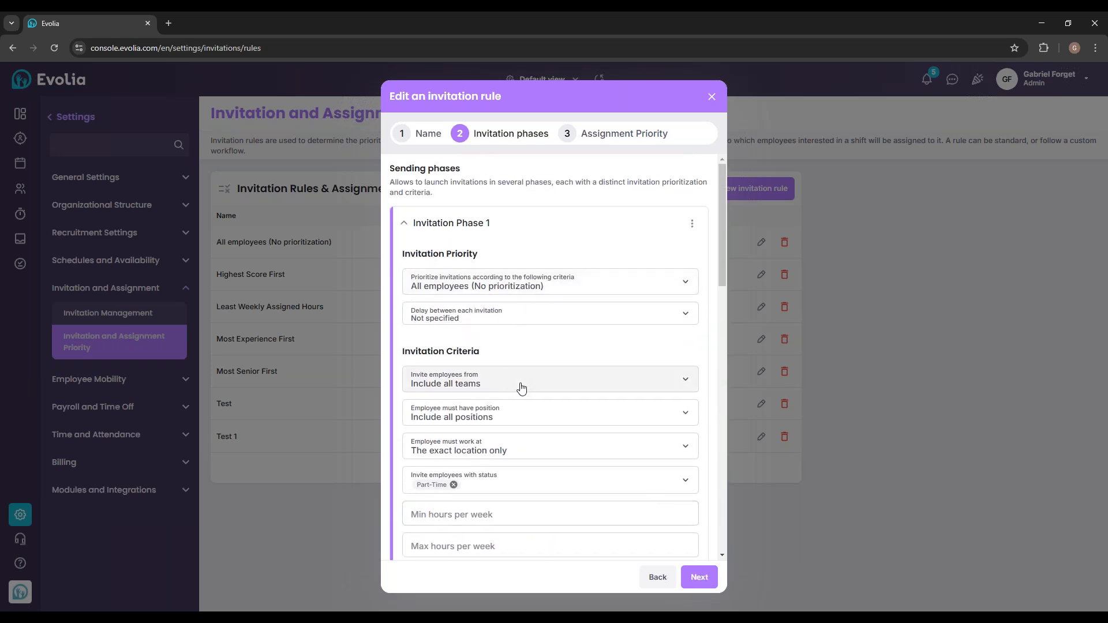
pyautogui.scroll(-5, 519, 413)
pyautogui.scroll(-5, 545, 415)
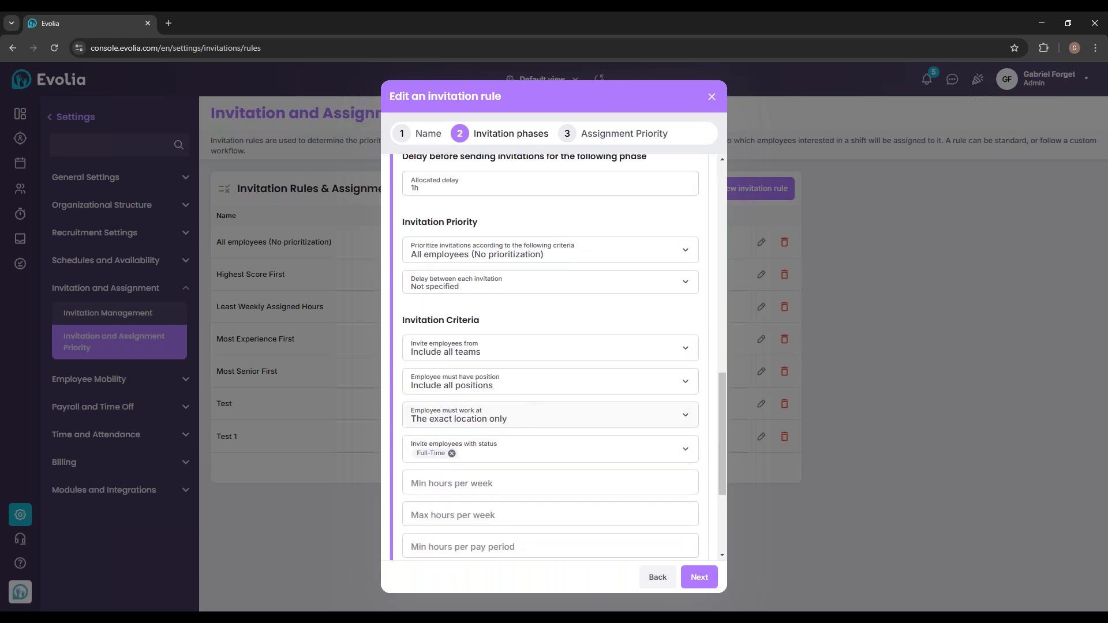
pyautogui.click(701, 578)
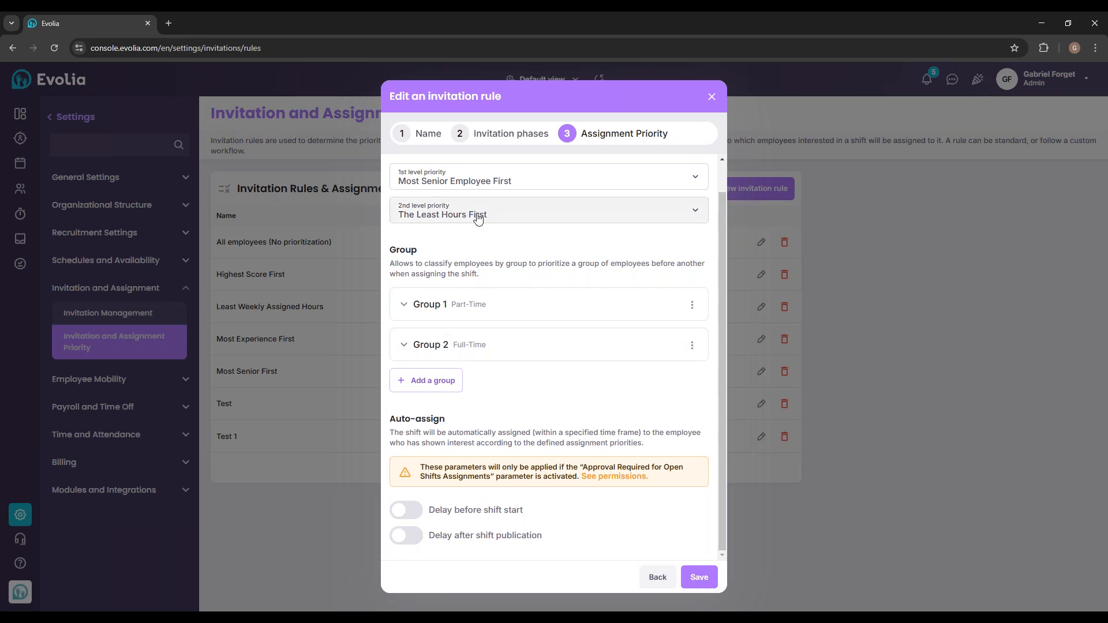
pyautogui.click(699, 578)
# Delete the two open shifts on February 24 and 25 from the schedule.
pyautogui.click(20, 190)
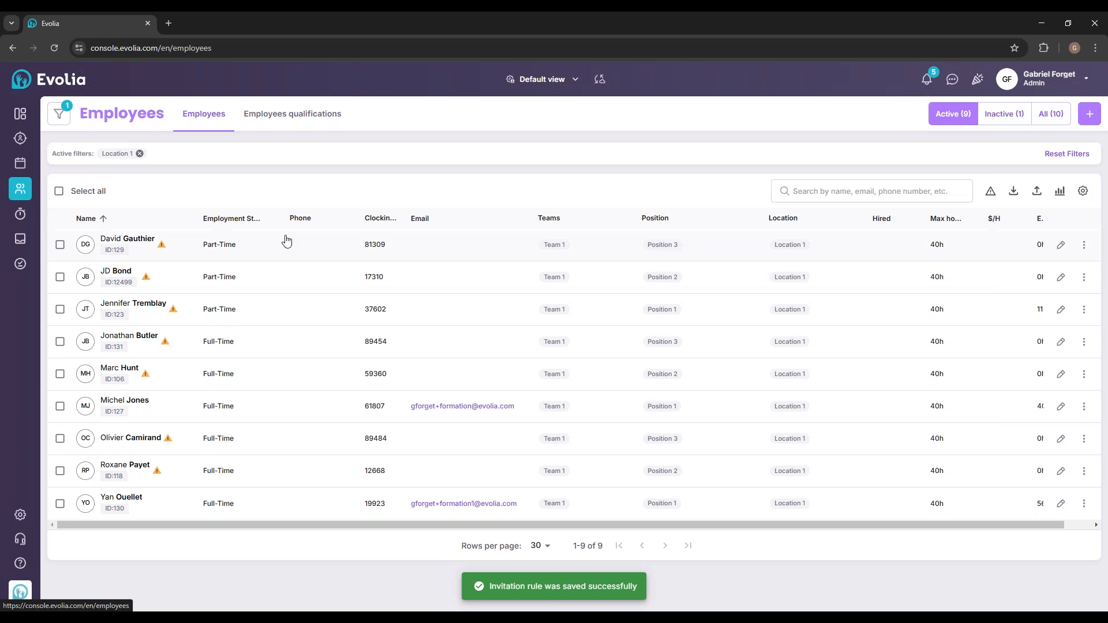
pyautogui.click(21, 163)
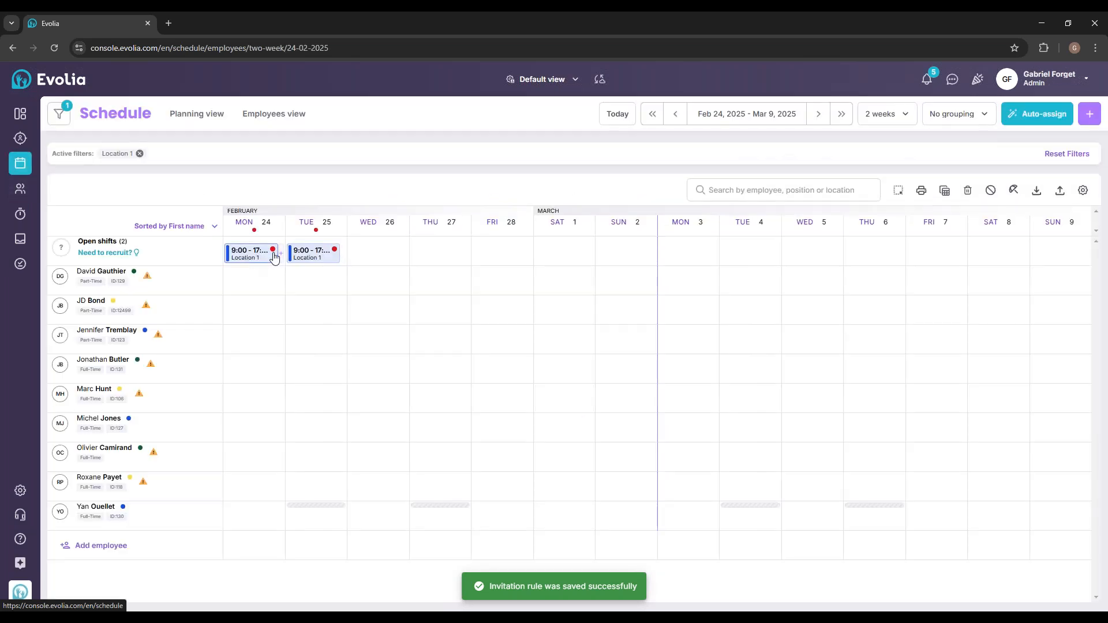
pyautogui.click(308, 256)
pyautogui.click(310, 252)
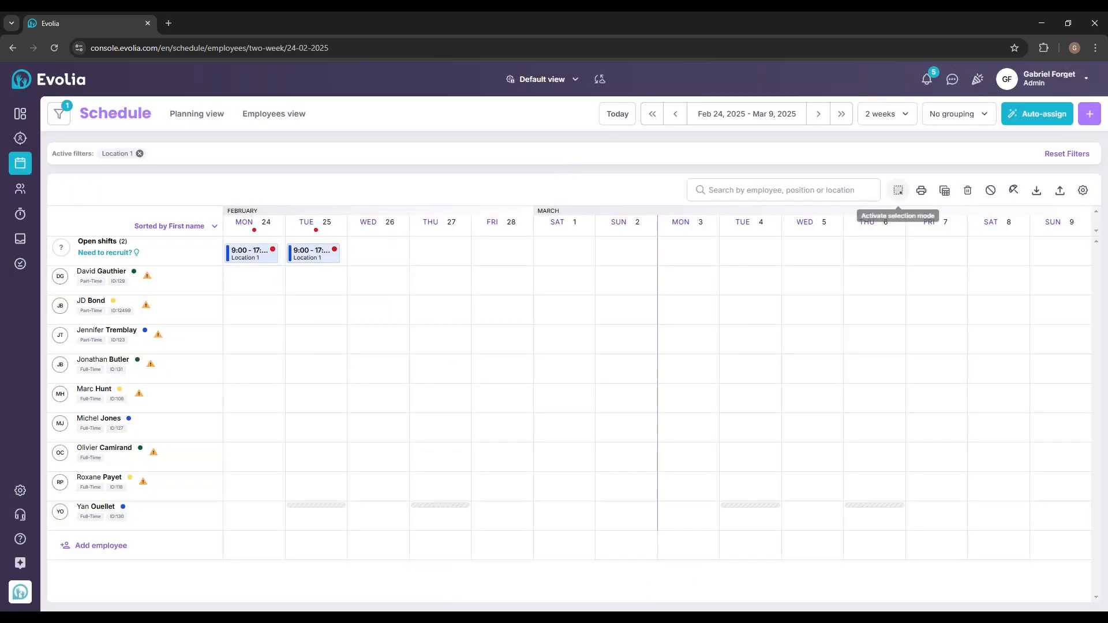
pyautogui.click(898, 191)
pyautogui.moveTo(322, 268); pyautogui.dragTo(377, 295)
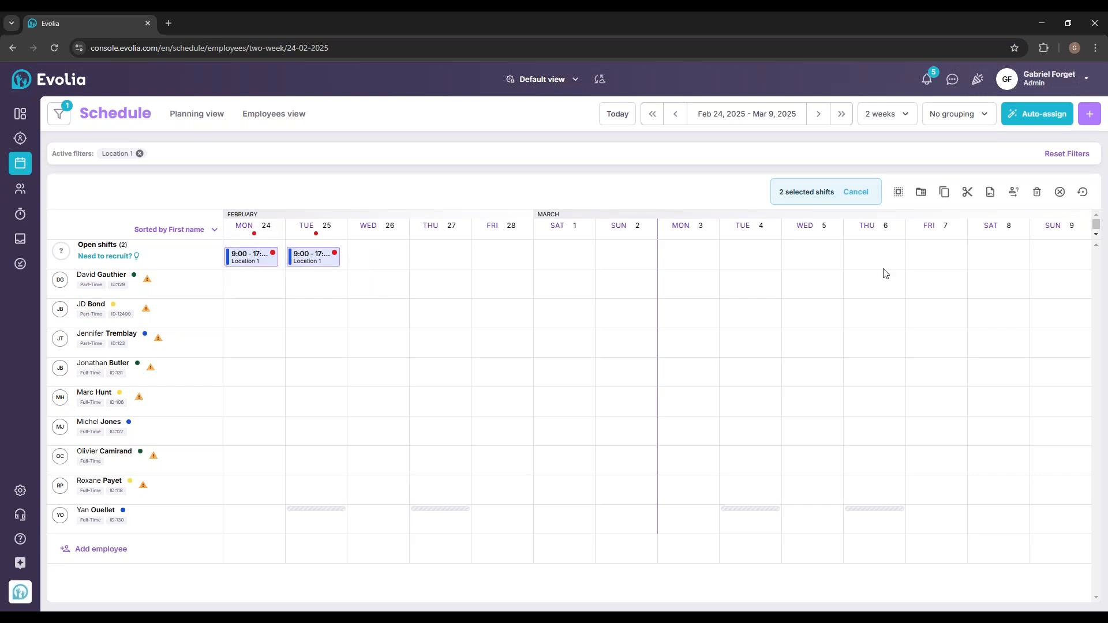
pyautogui.click(1037, 191)
pyautogui.click(628, 391)
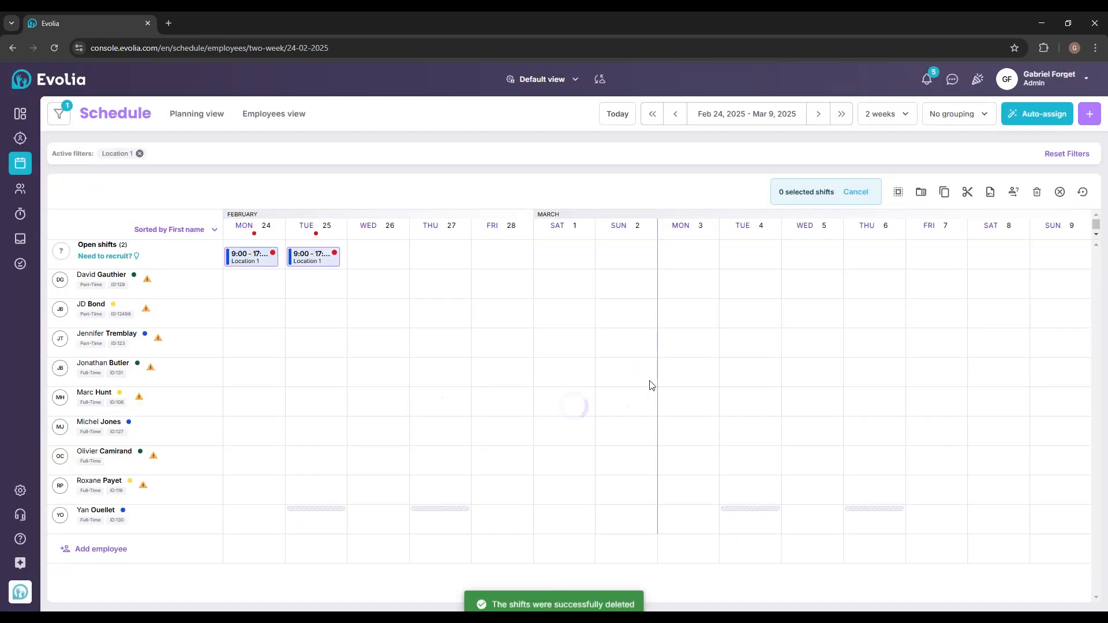
# Start a new open shift on Monday, March 3, 2025, and check which employees the Test 1 rule invites.
pyautogui.click(818, 115)
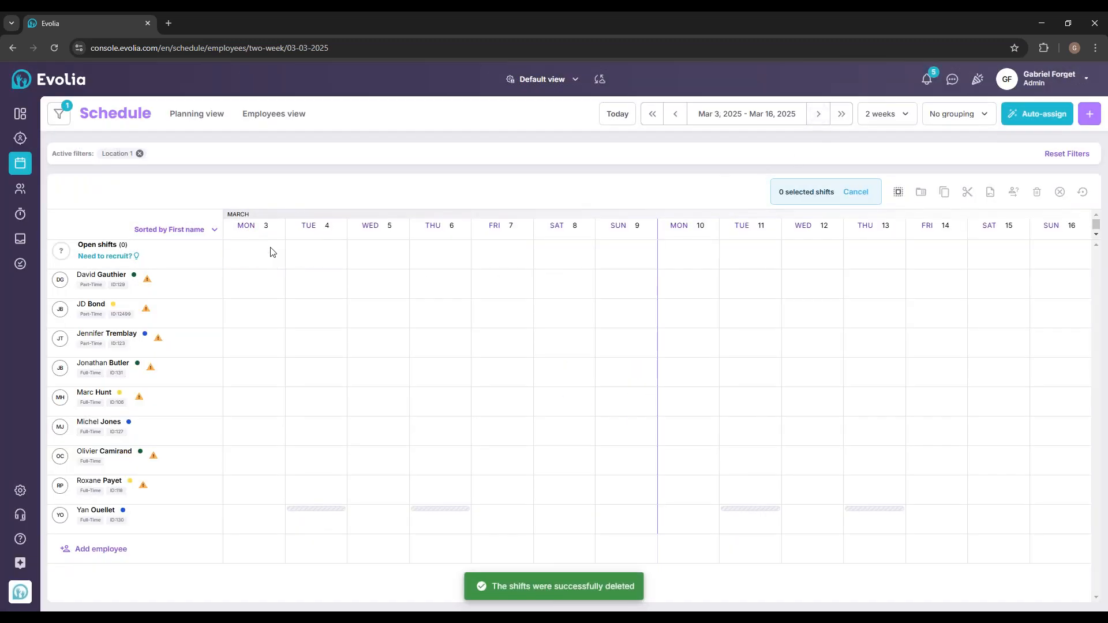
pyautogui.click(855, 191)
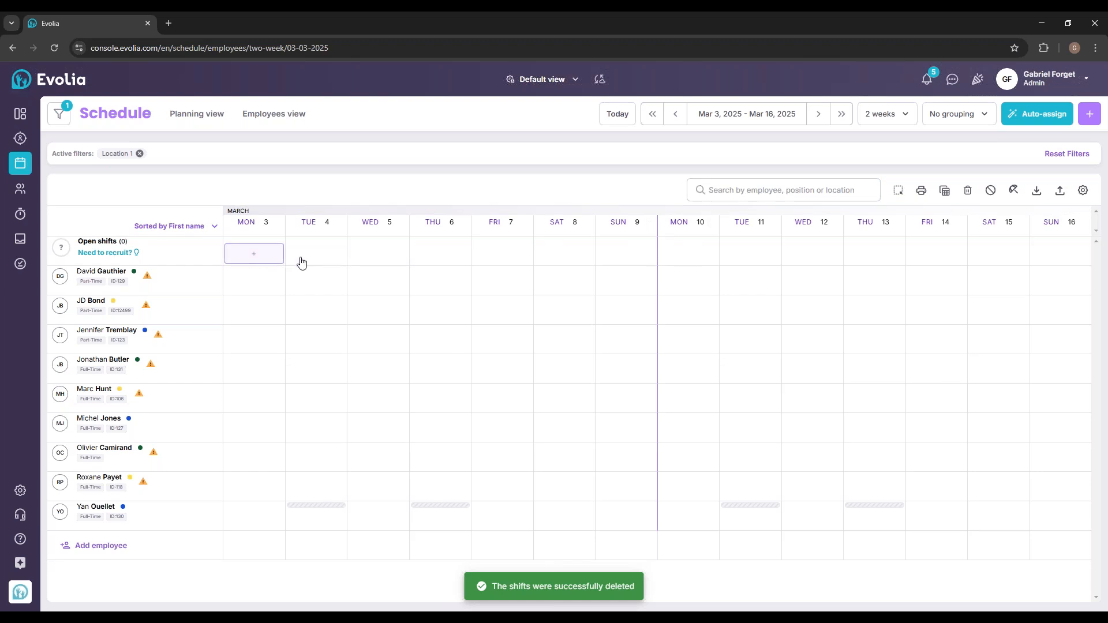
pyautogui.click(276, 256)
pyautogui.scroll(-5, 534, 399)
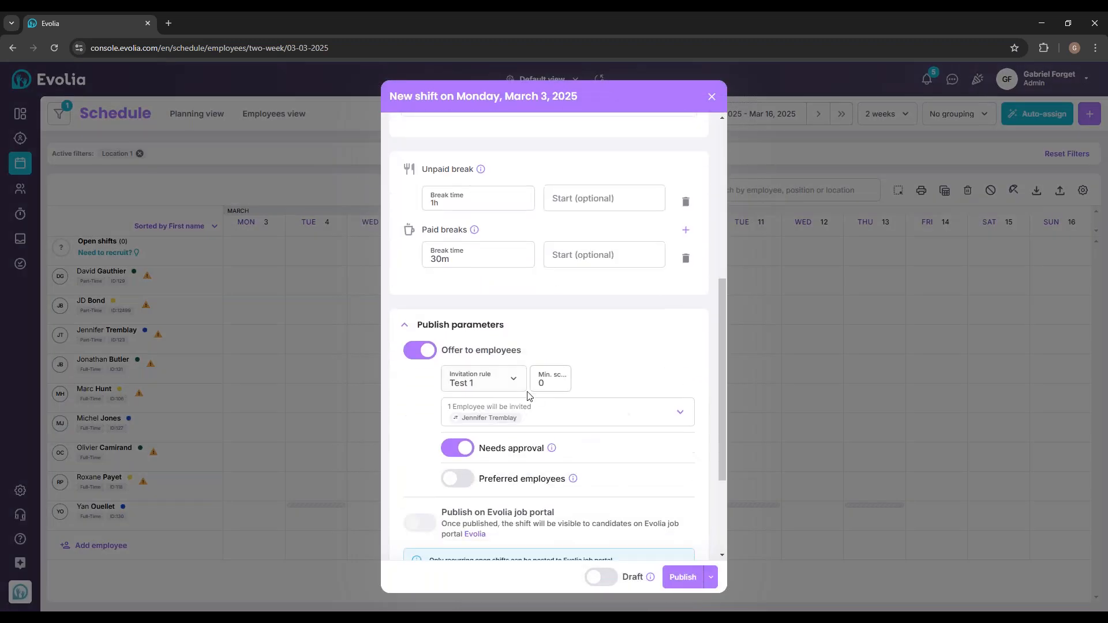
pyautogui.click(557, 418)
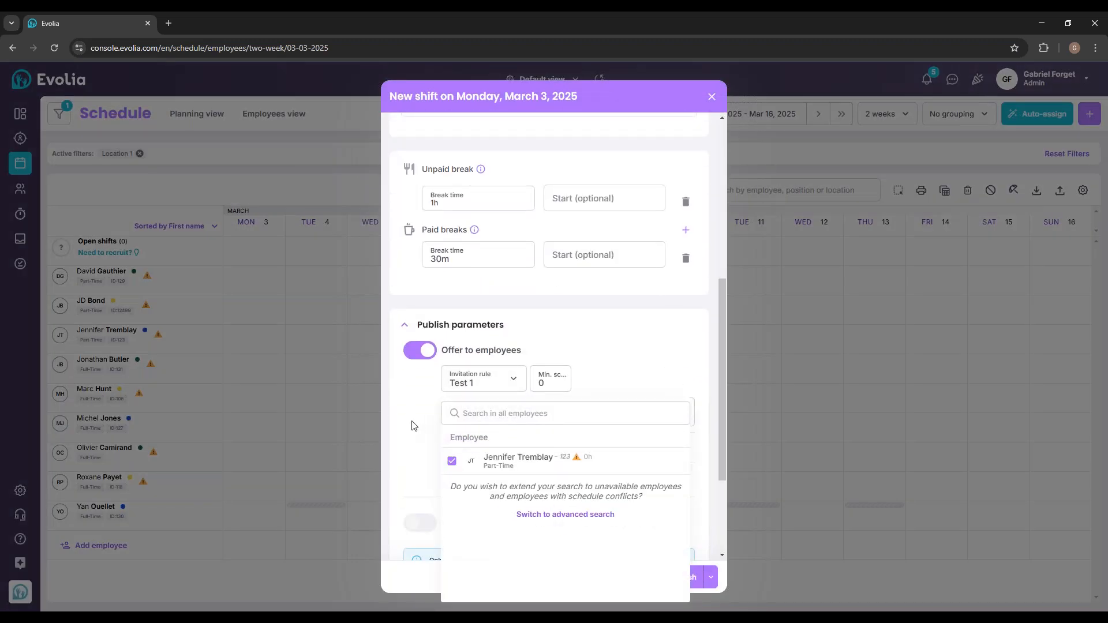
pyautogui.click(421, 428)
pyautogui.click(564, 424)
# Check in the advanced search why other employees are excluded, review the shift's required qualifications, and discard the new shift.
pyautogui.click(557, 516)
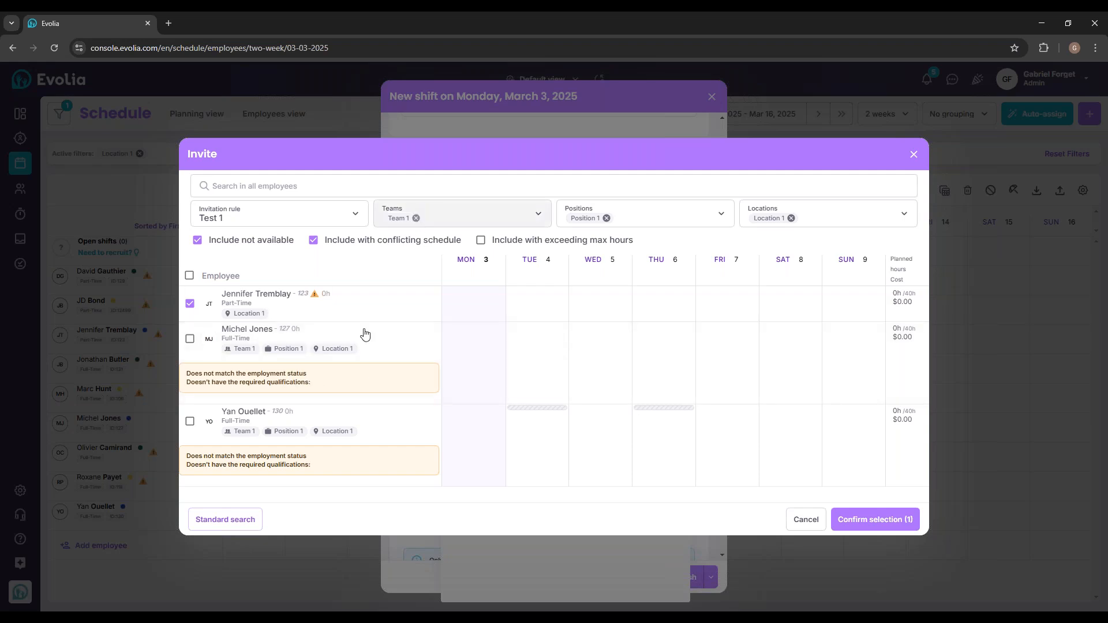
pyautogui.click(913, 154)
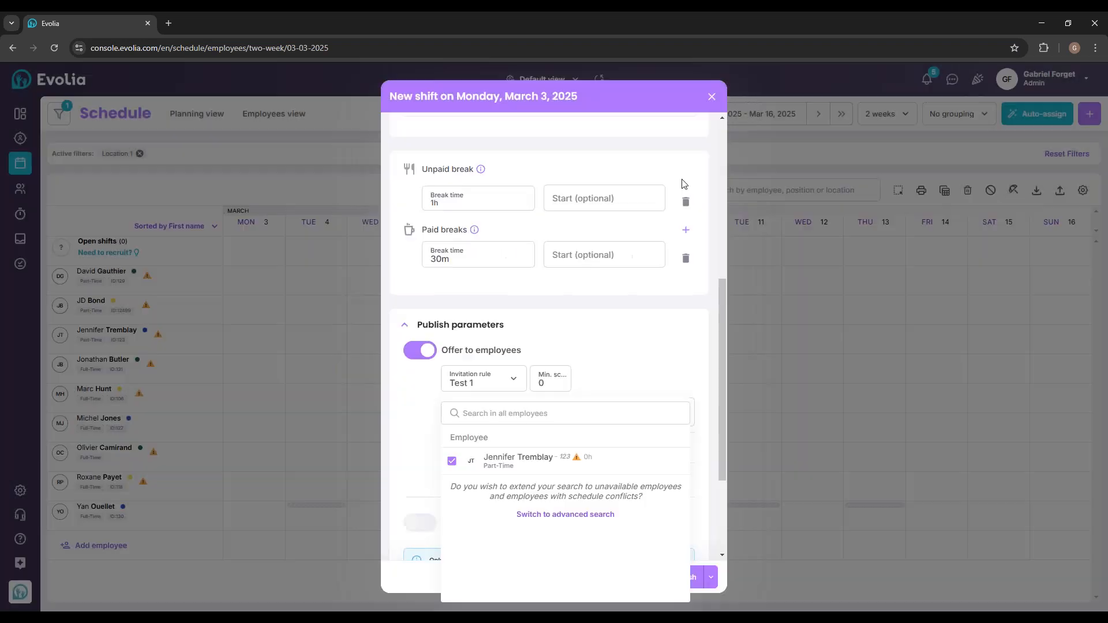
pyautogui.click(712, 100)
pyautogui.scroll(-3, 597, 381)
pyautogui.scroll(8, 608, 426)
pyautogui.scroll(-2, 678, 366)
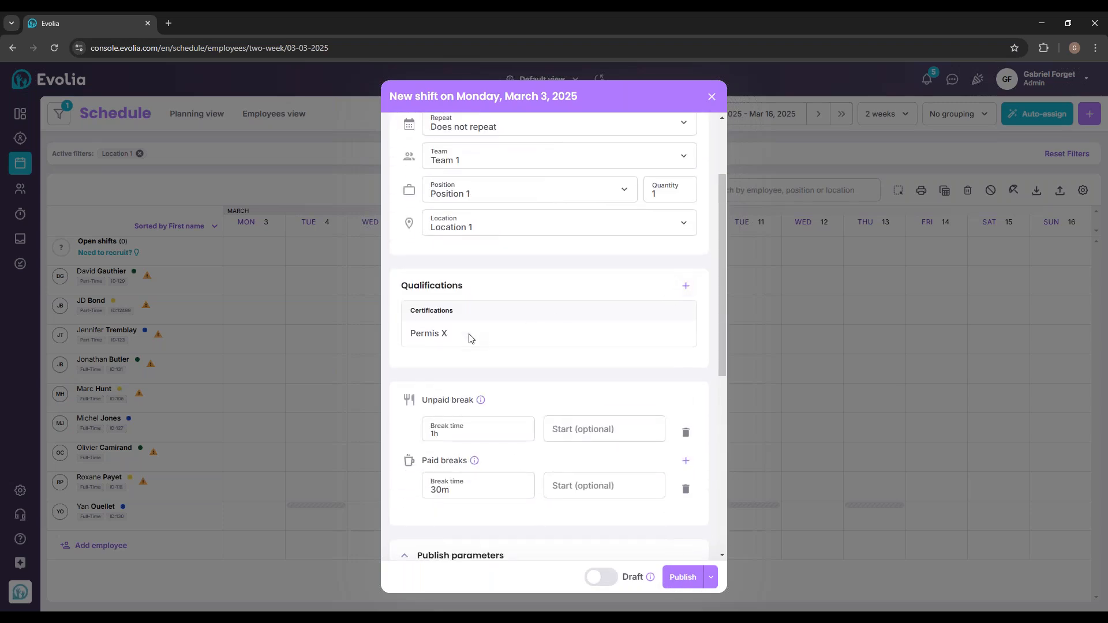
pyautogui.click(711, 96)
# Delete the Permis X and Permis 2 qualifications in the organizational settings, and return to the schedule.
pyautogui.click(20, 490)
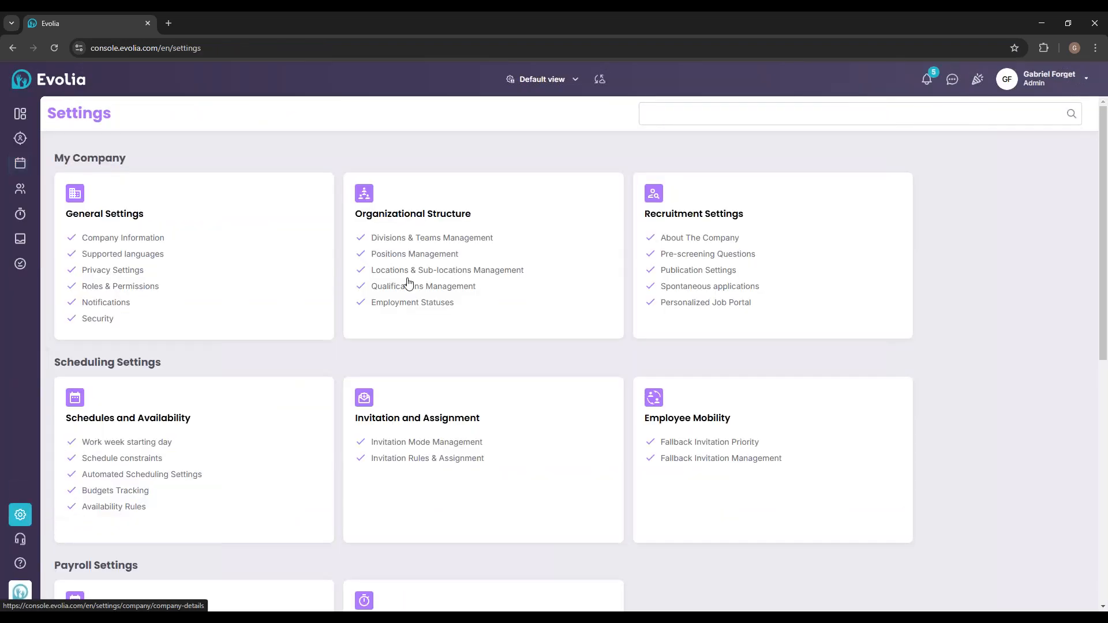
pyautogui.click(342, 283)
pyautogui.click(122, 300)
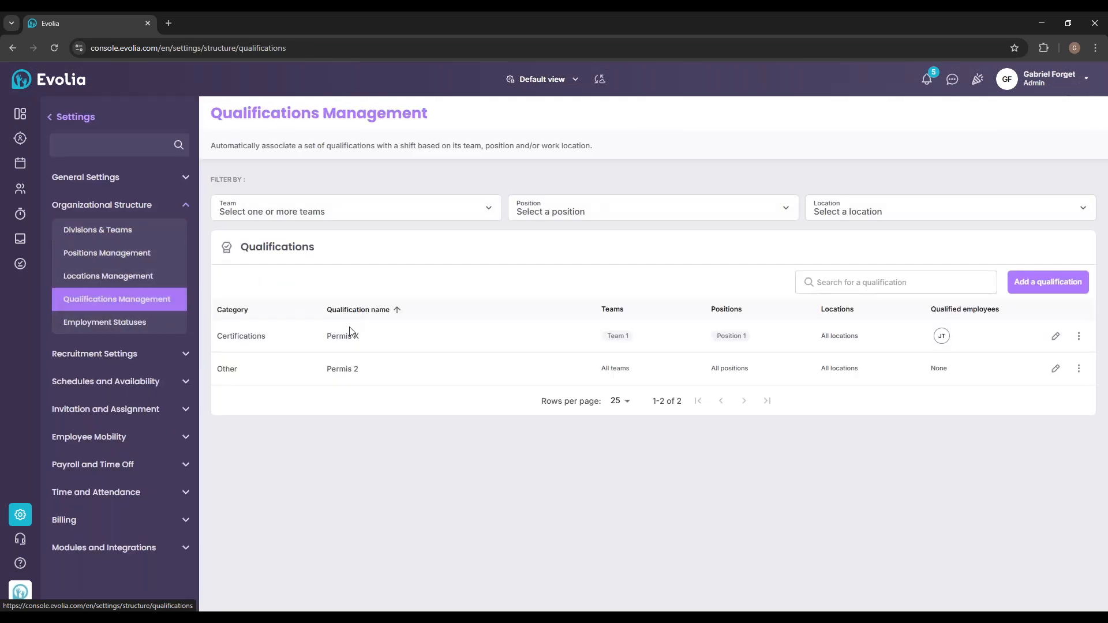
pyautogui.click(1079, 336)
pyautogui.click(1034, 382)
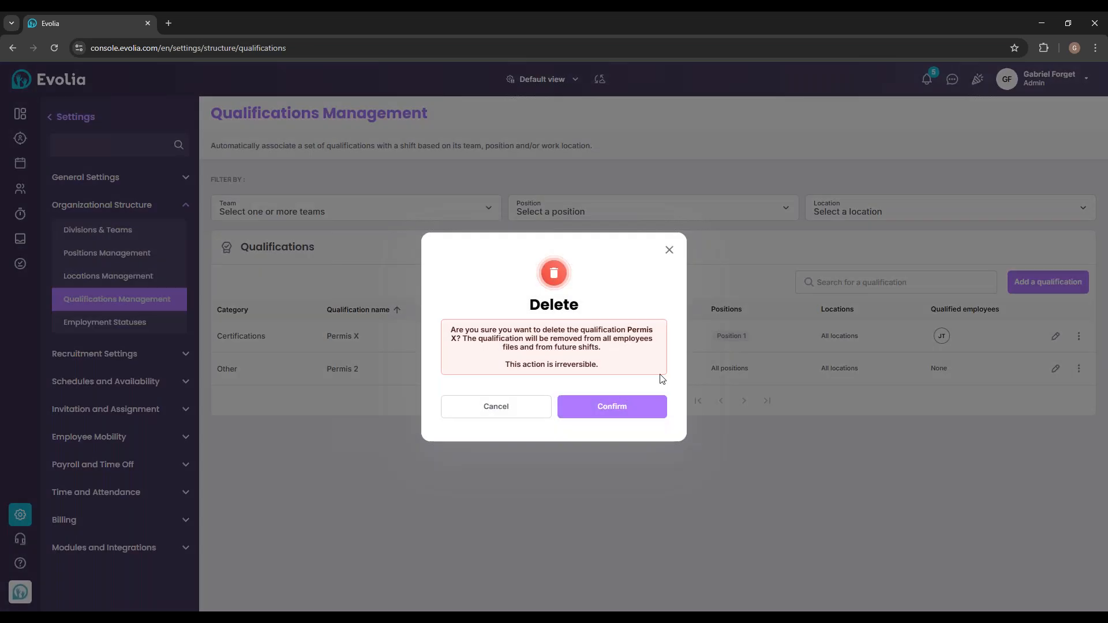
pyautogui.click(657, 405)
pyautogui.click(1077, 337)
pyautogui.click(1040, 382)
pyautogui.click(651, 412)
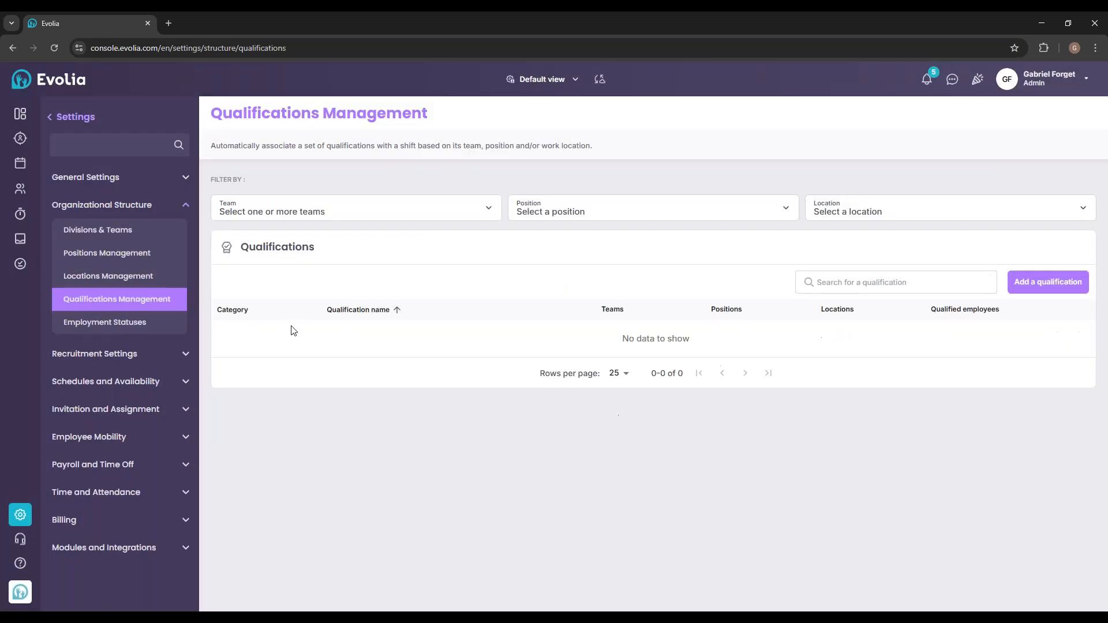
pyautogui.click(20, 163)
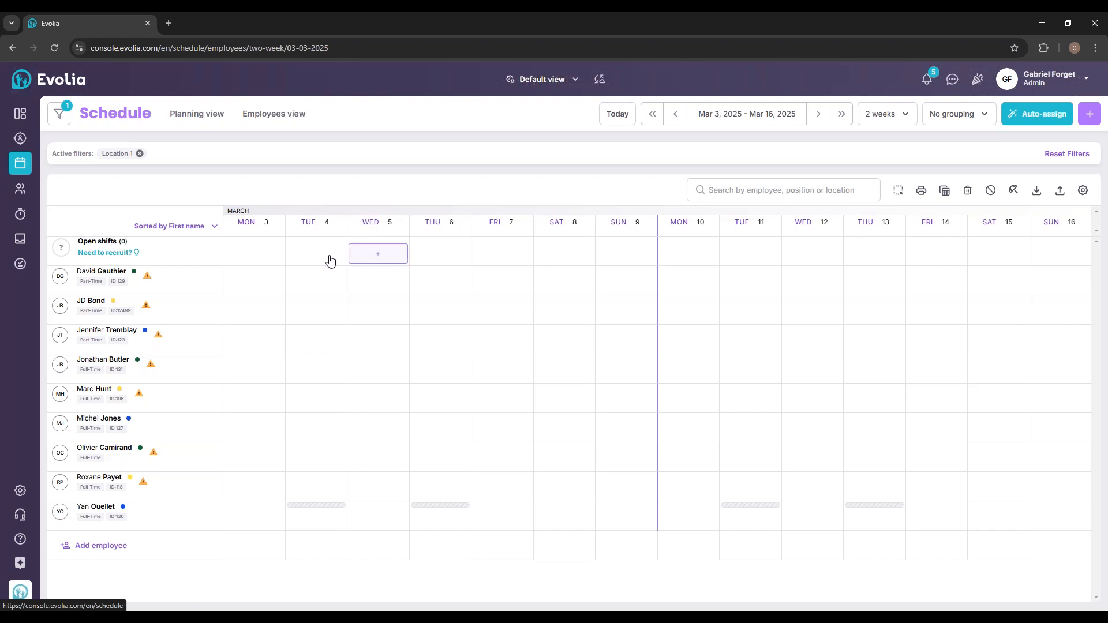
# Publish an open shift on Monday, March 3, 2025, from 9:00 to 17:00 at Location 1, offered through the Test 1 rule.
pyautogui.click(266, 255)
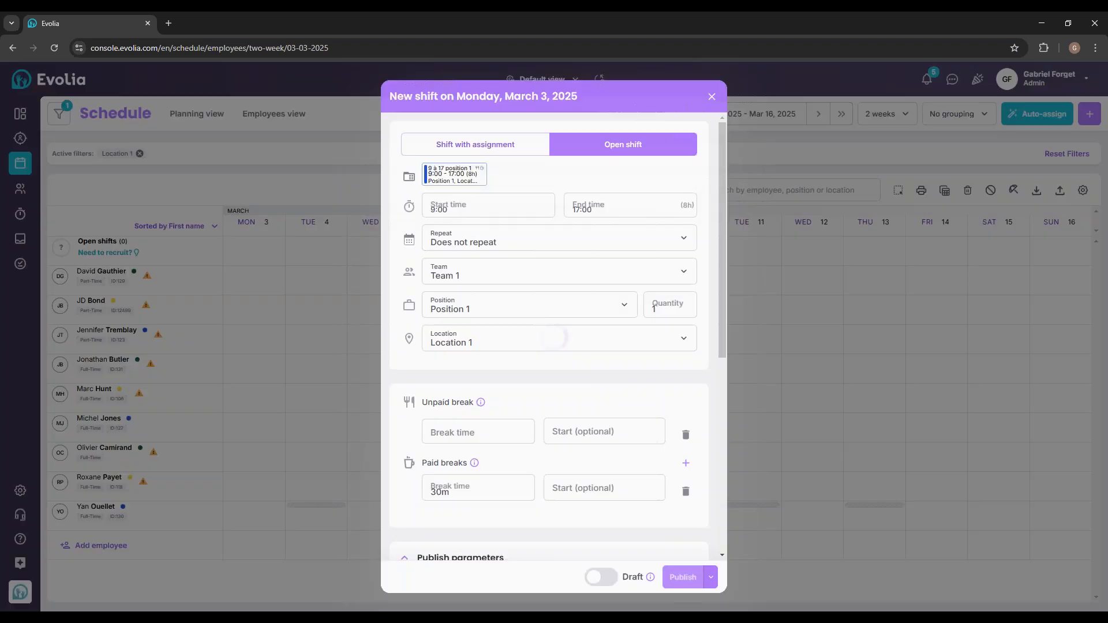
pyautogui.scroll(-3, 513, 293)
pyautogui.scroll(-2, 542, 384)
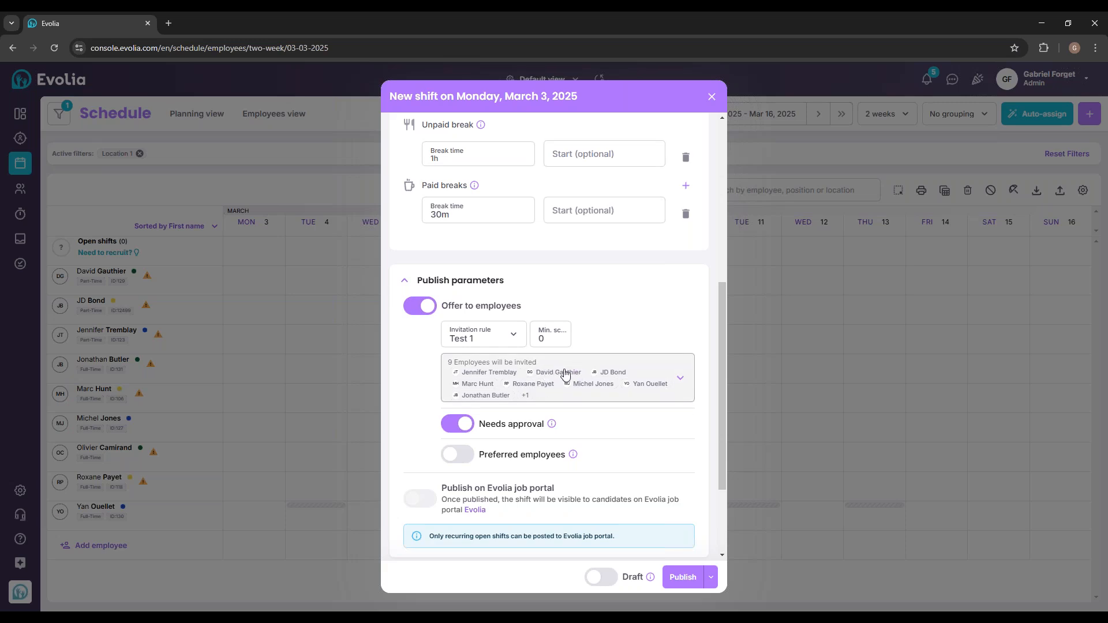
pyautogui.scroll(2, 595, 368)
pyautogui.scroll(-2, 571, 373)
pyautogui.click(681, 578)
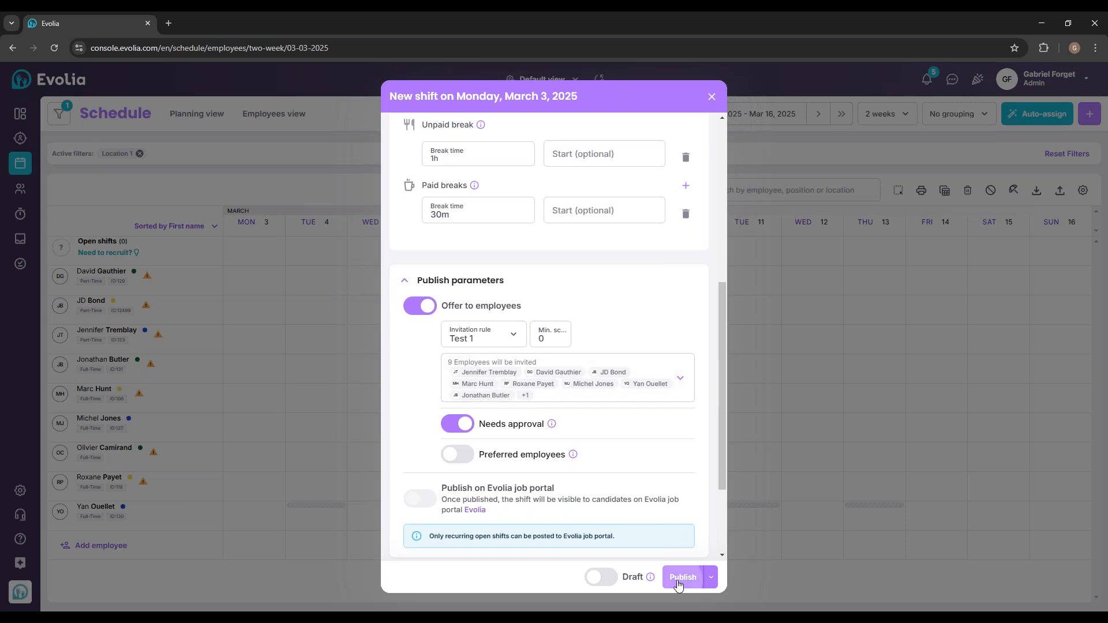
# Examine which employees are already invited to the published shift and when the upcoming invitations go out.
pyautogui.scroll(-3, 502, 415)
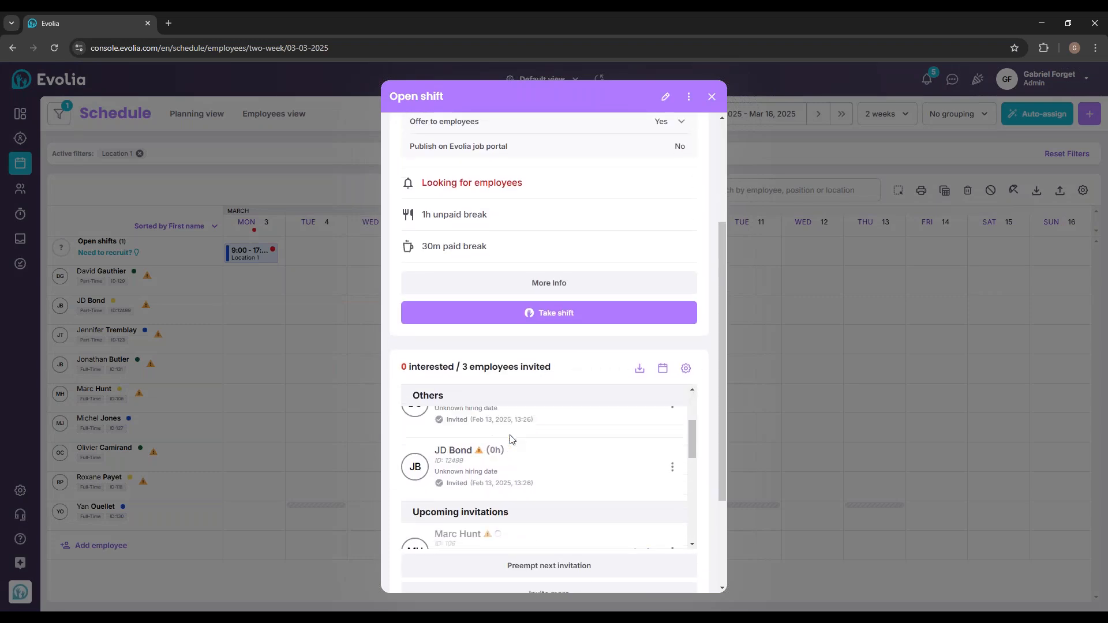
pyautogui.scroll(-3, 456, 444)
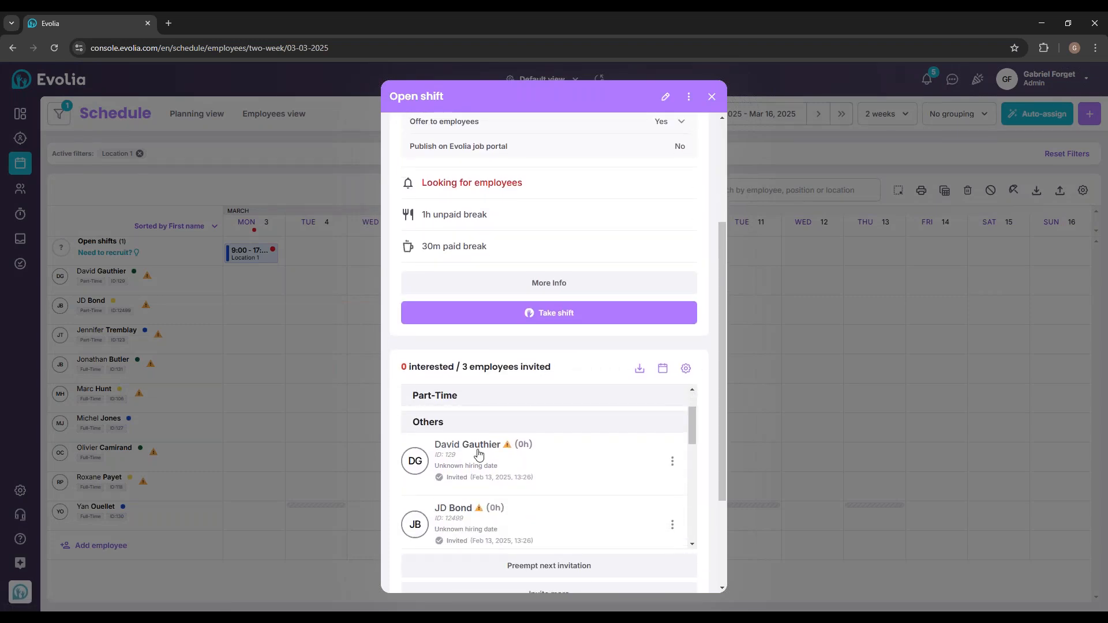
pyautogui.scroll(5, 449, 458)
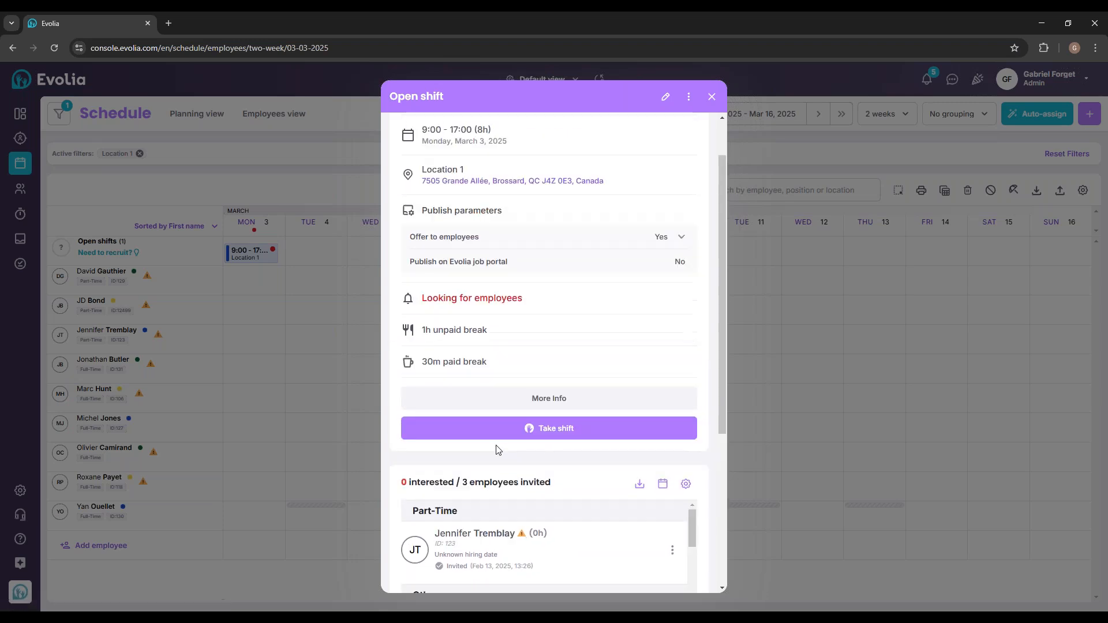
pyautogui.scroll(-4, 498, 490)
pyautogui.scroll(-2, 500, 491)
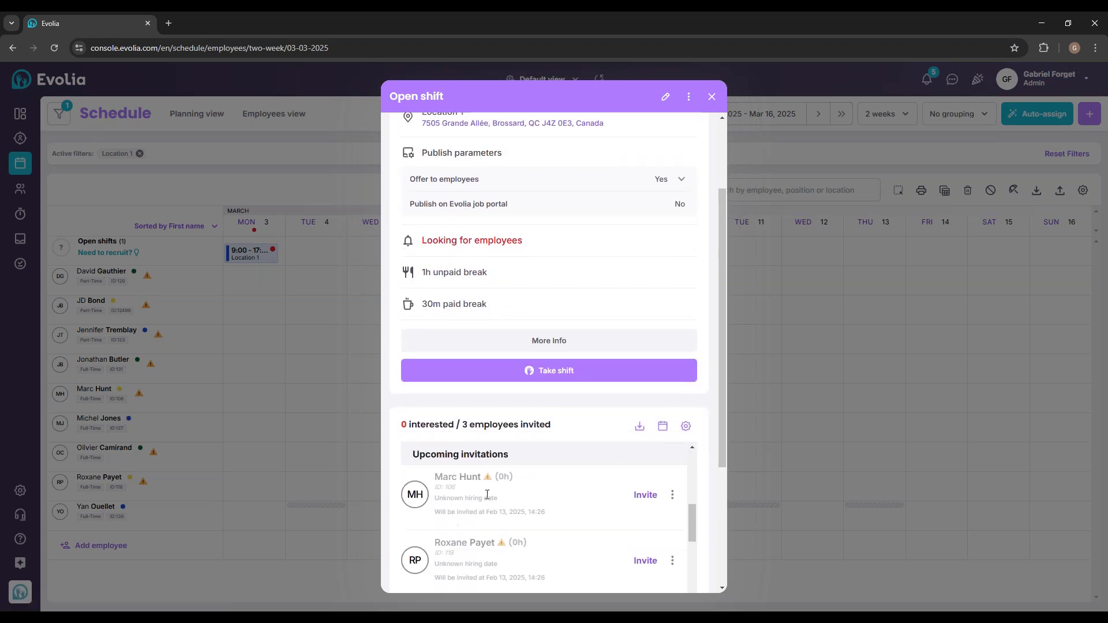
pyautogui.scroll(-2, 491, 492)
pyautogui.scroll(-1, 586, 426)
pyautogui.scroll(-2, 538, 441)
pyautogui.scroll(-2, 539, 441)
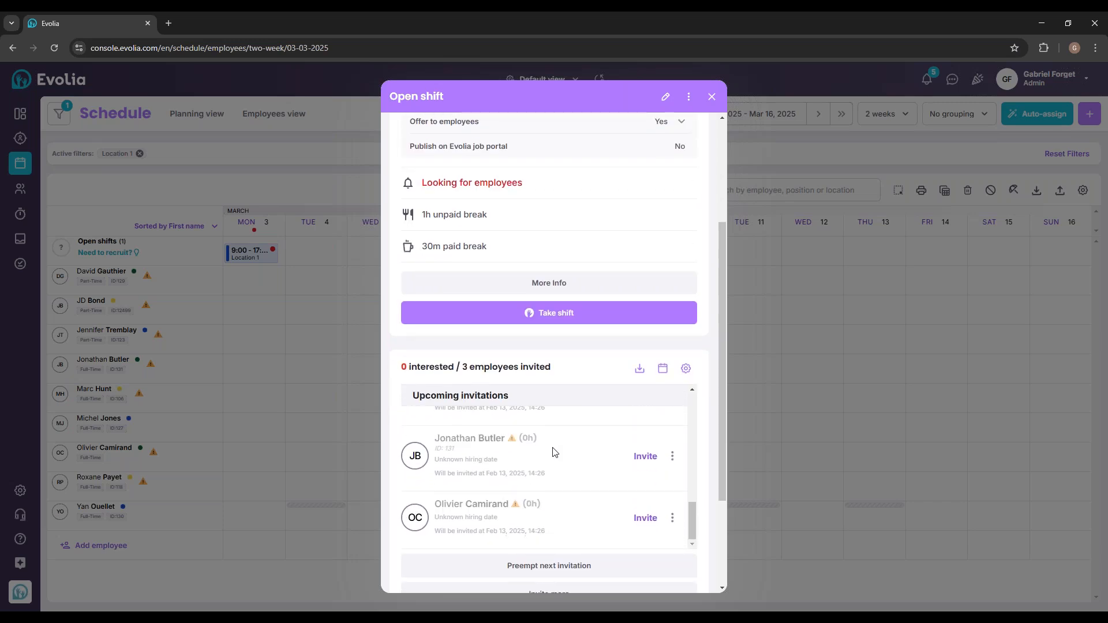
# Preempt the shift's next invitation so the upcoming phase is invited immediately, and review the updated invitation list.
pyautogui.scroll(-1, 557, 450)
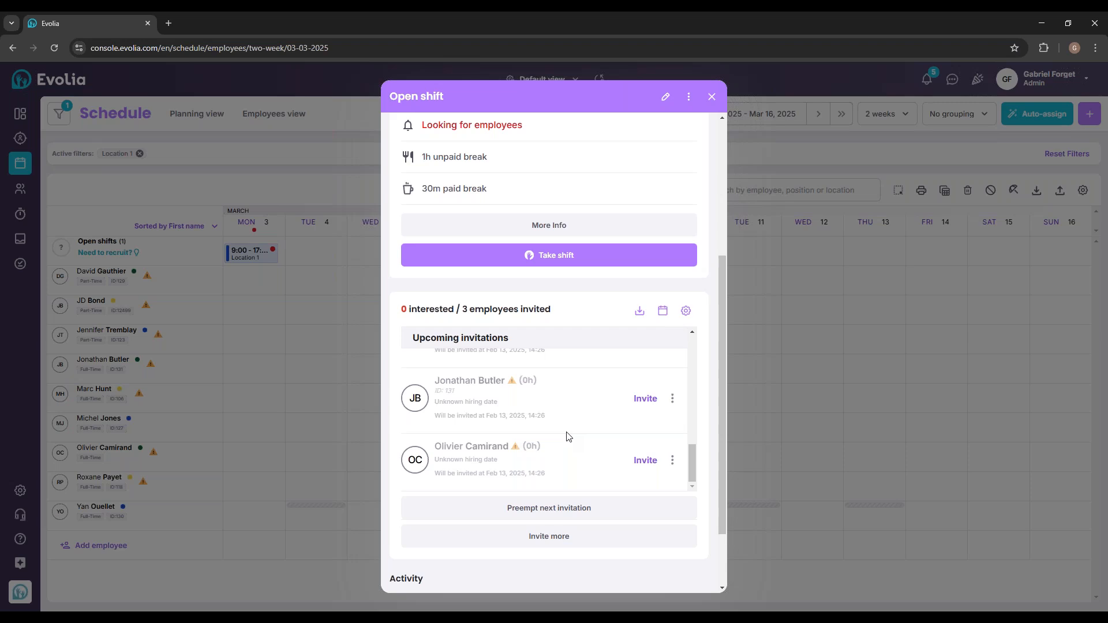
pyautogui.click(581, 508)
pyautogui.click(609, 371)
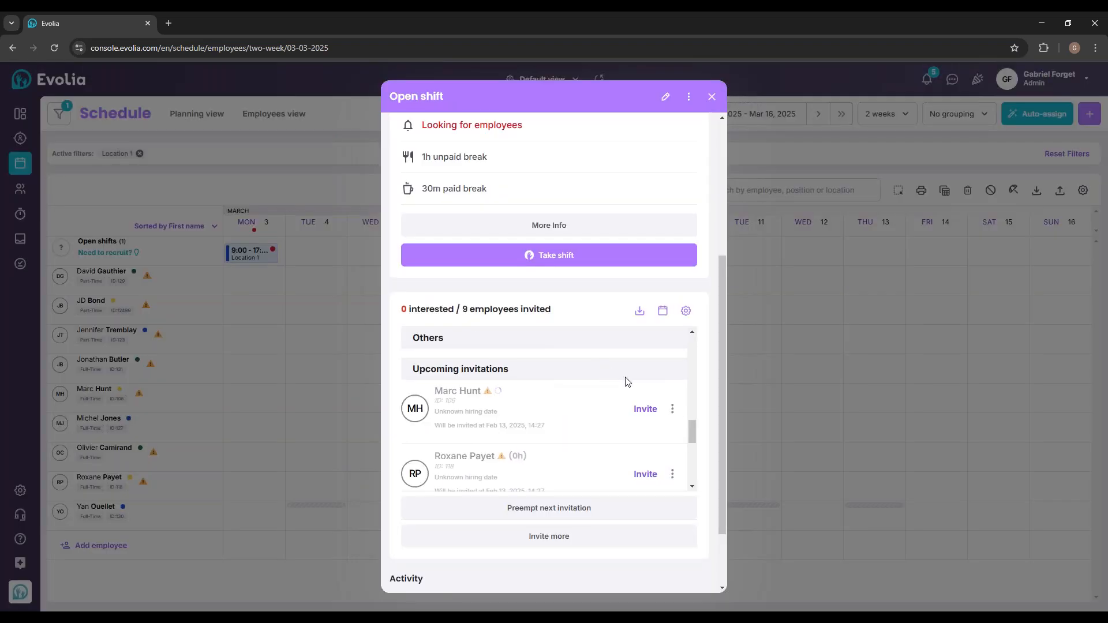
pyautogui.scroll(10, 590, 398)
pyautogui.scroll(-5, 590, 398)
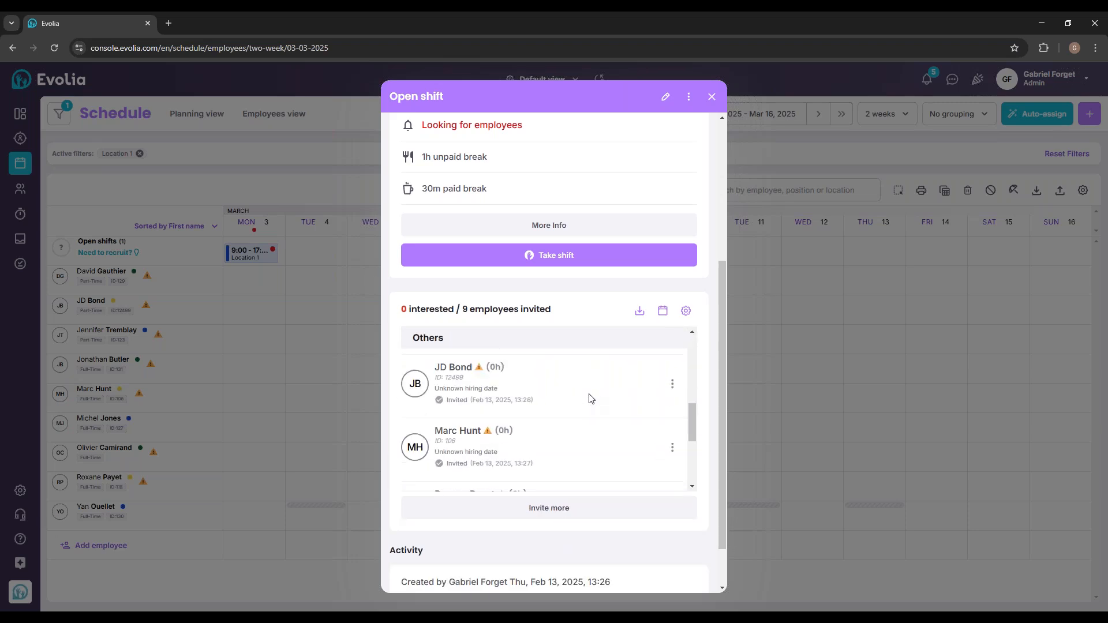
pyautogui.scroll(-5, 589, 393)
pyautogui.scroll(6, 576, 390)
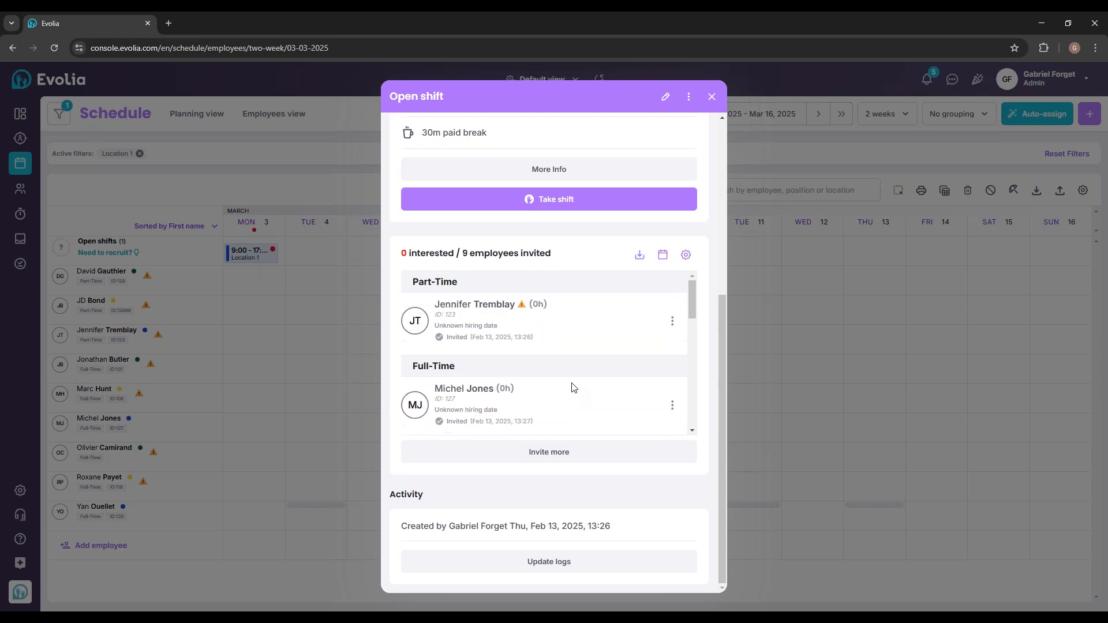
pyautogui.scroll(2, 573, 387)
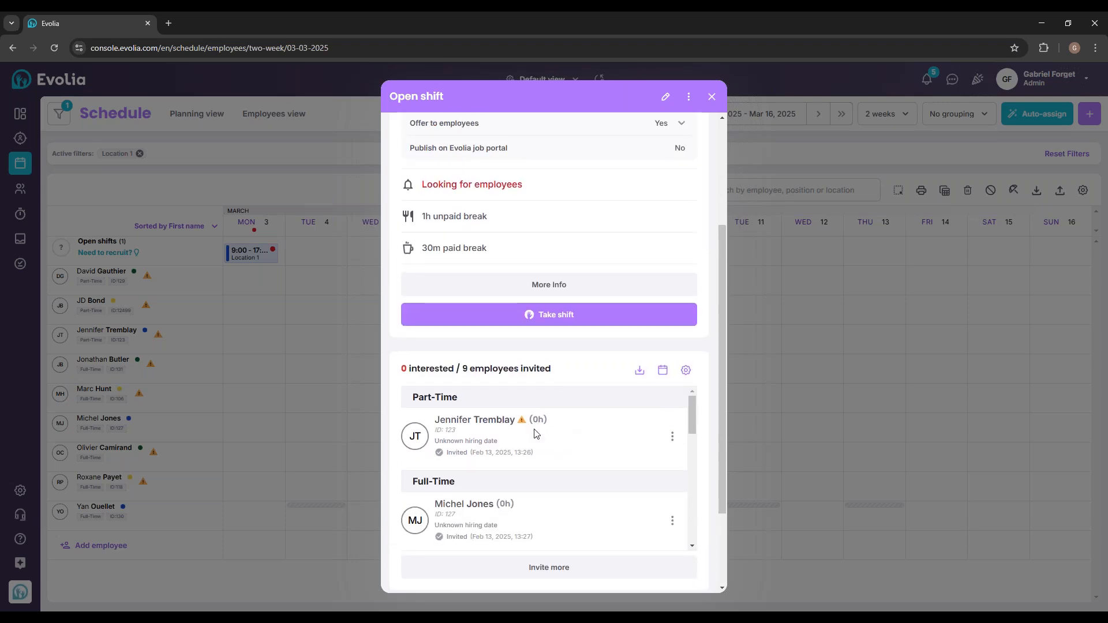
pyautogui.scroll(-7, 536, 420)
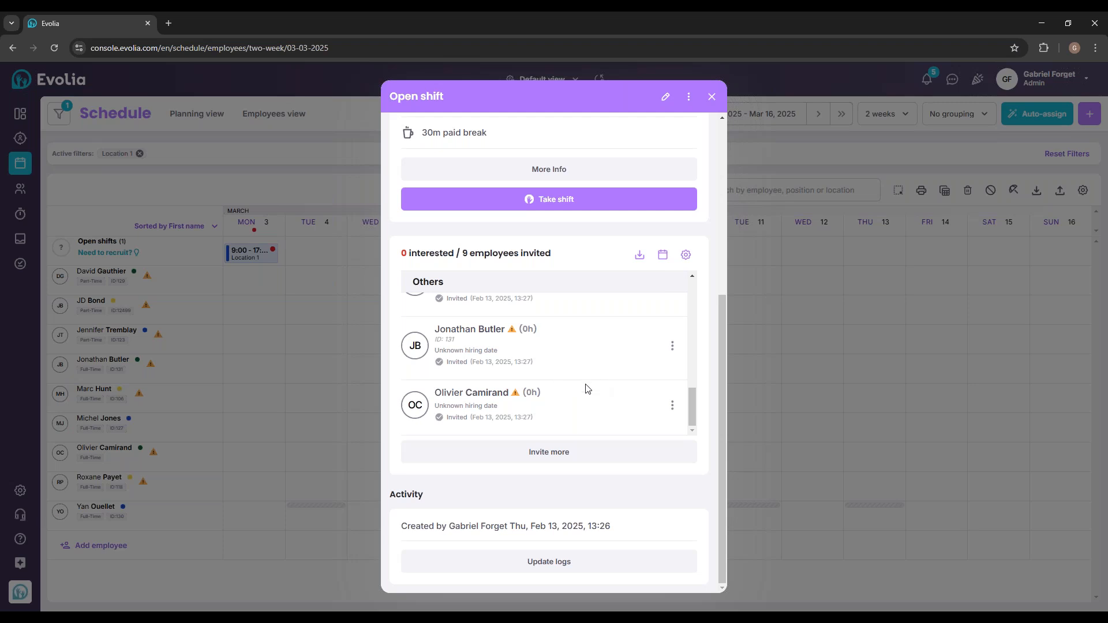
# Manually invite three more employees to the shift, choosing the first three listed below the admin.
pyautogui.click(578, 453)
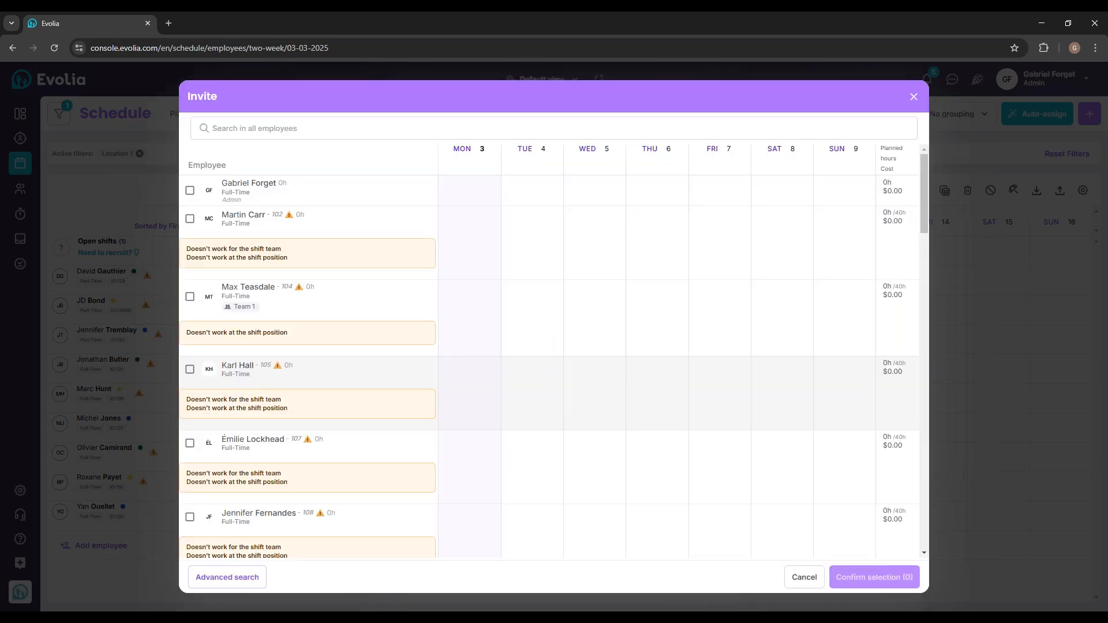
pyautogui.click(190, 219)
pyautogui.click(190, 297)
pyautogui.click(190, 369)
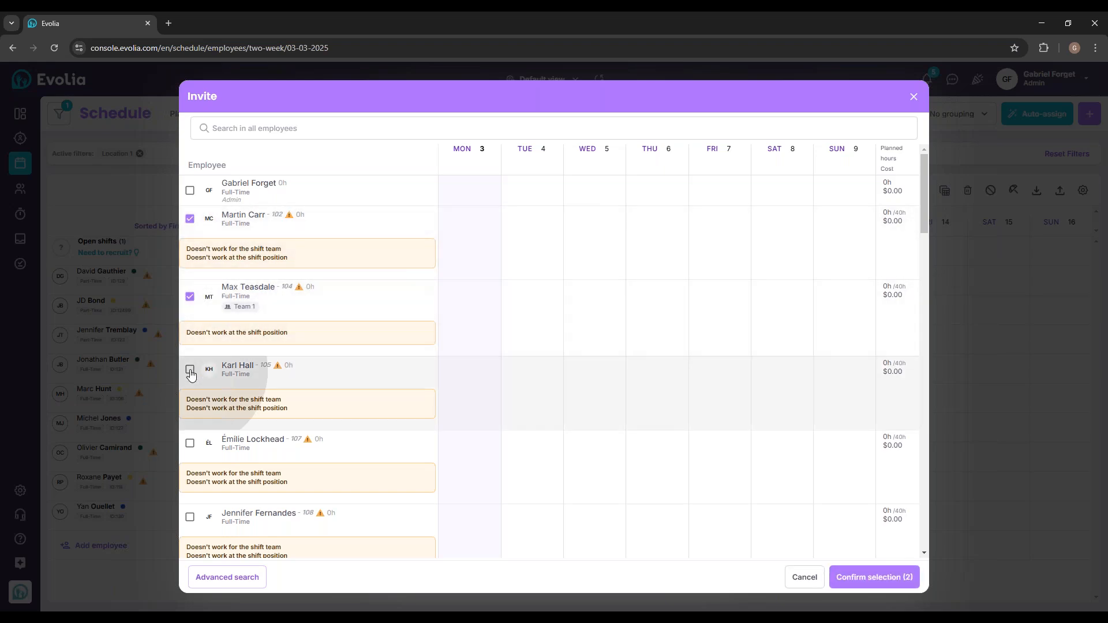
pyautogui.click(874, 577)
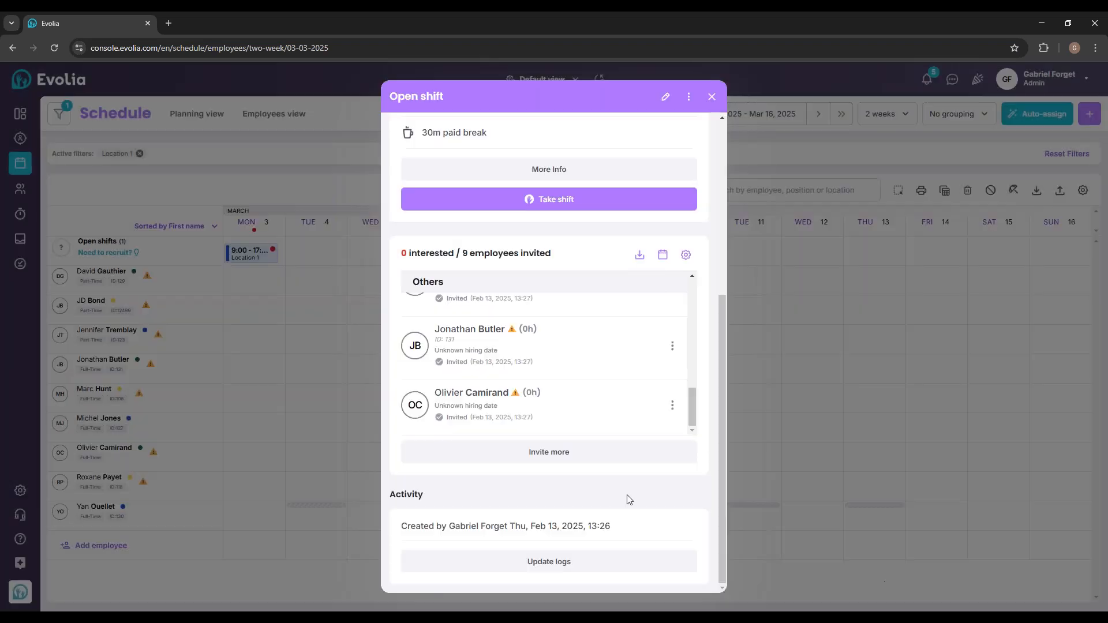
# Check the manually added employees among the shift's invitees, and close the shift details.
pyautogui.scroll(-3, 550, 367)
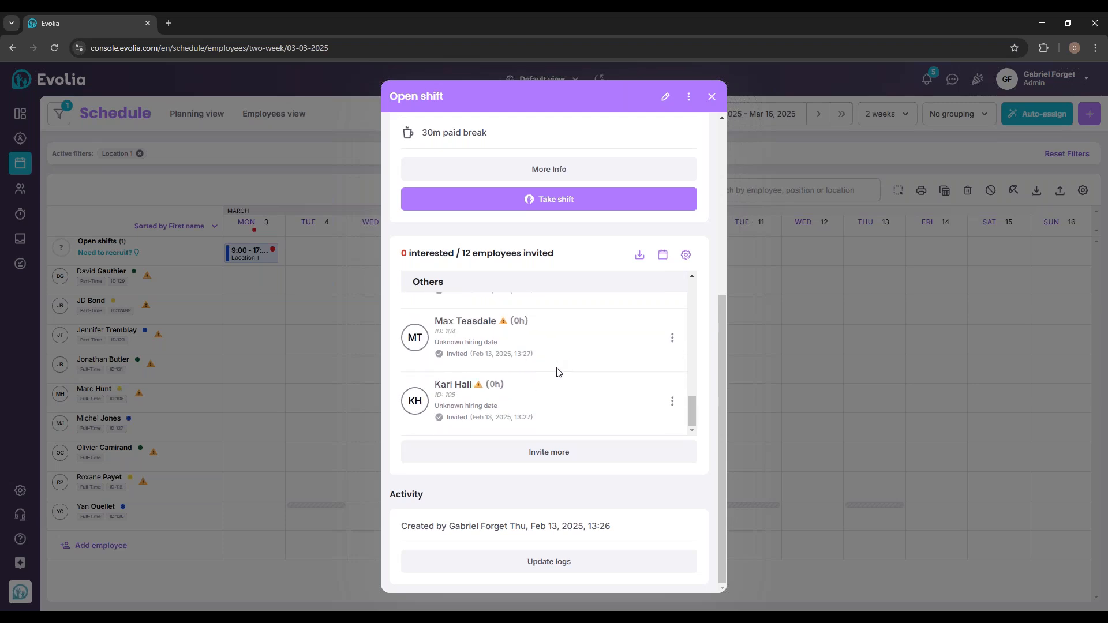
pyautogui.scroll(2, 558, 372)
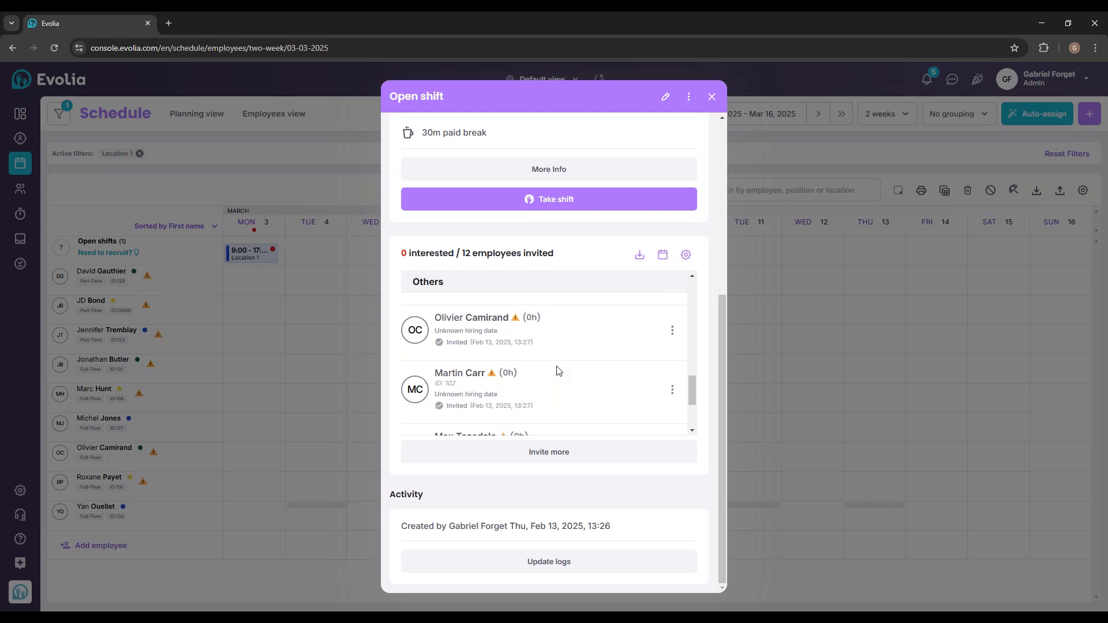
pyautogui.scroll(-3, 608, 307)
pyautogui.click(712, 97)
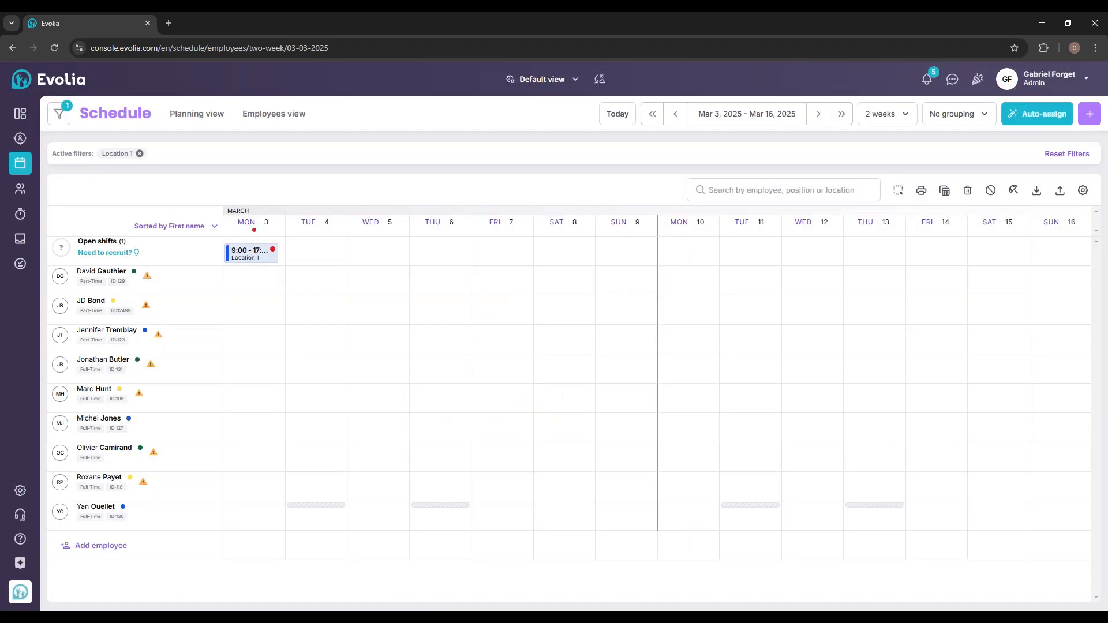